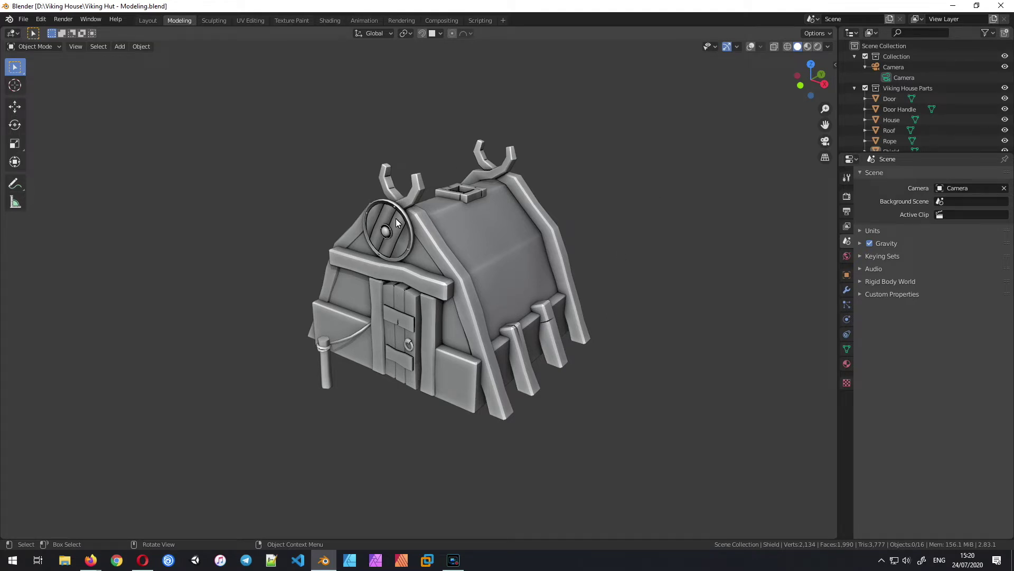
# Step: Switch to the UV Editing workspace and view the hut model from several angles
pyautogui.click(250, 21)
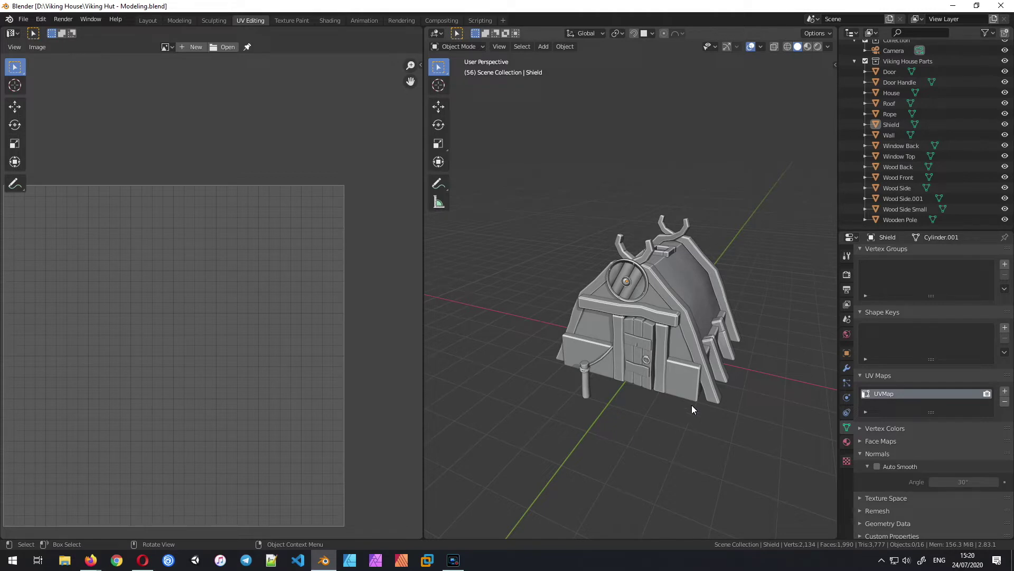
pyautogui.moveTo(720, 351); pyautogui.dragTo(712, 370, button='middle')
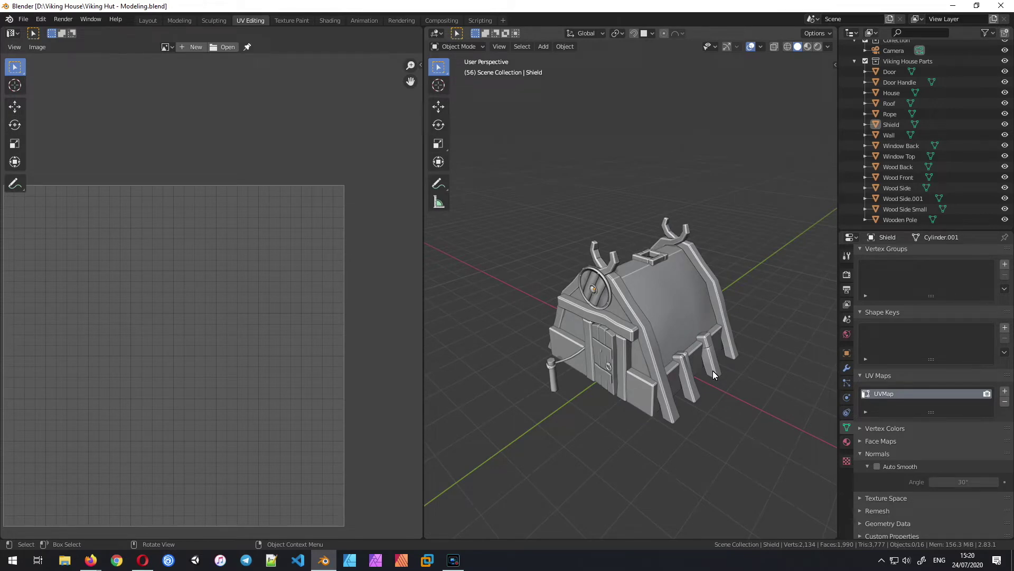
pyautogui.moveTo(712, 369); pyautogui.dragTo(724, 277, button='middle')
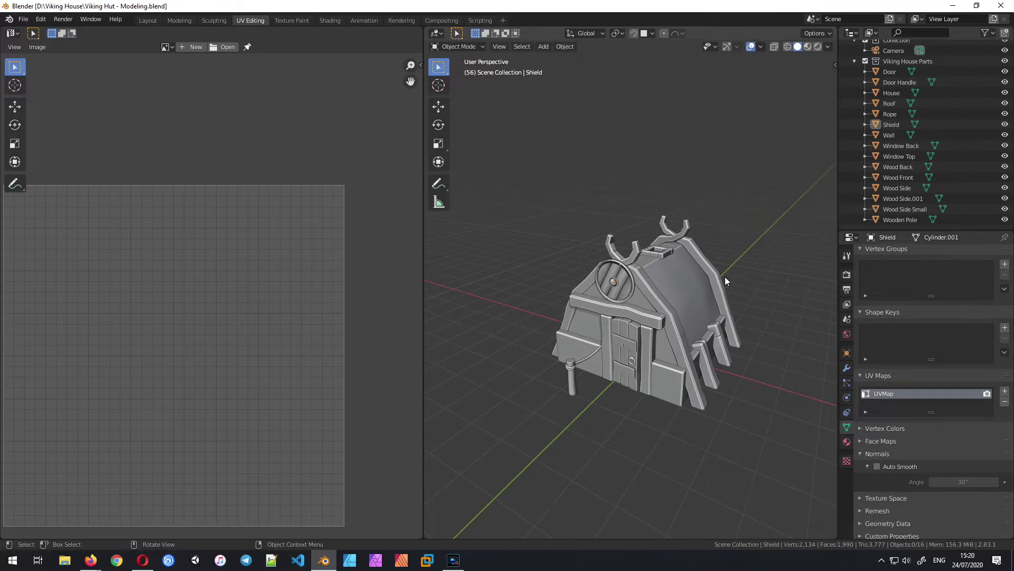
# Step: Switch to the Opera browser and look through the stone wall, hay roof, stylized wall and dark wood textures on the Textures page
pyautogui.click(143, 560)
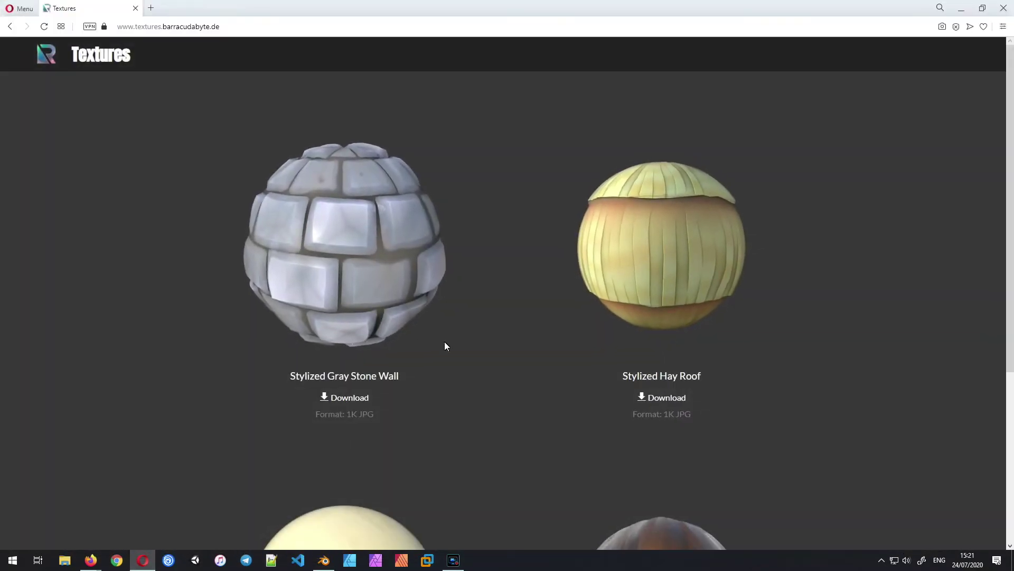
pyautogui.scroll(-1, 544, 364)
pyautogui.moveTo(220, 28); pyautogui.dragTo(115, 28)
pyautogui.click(179, 205)
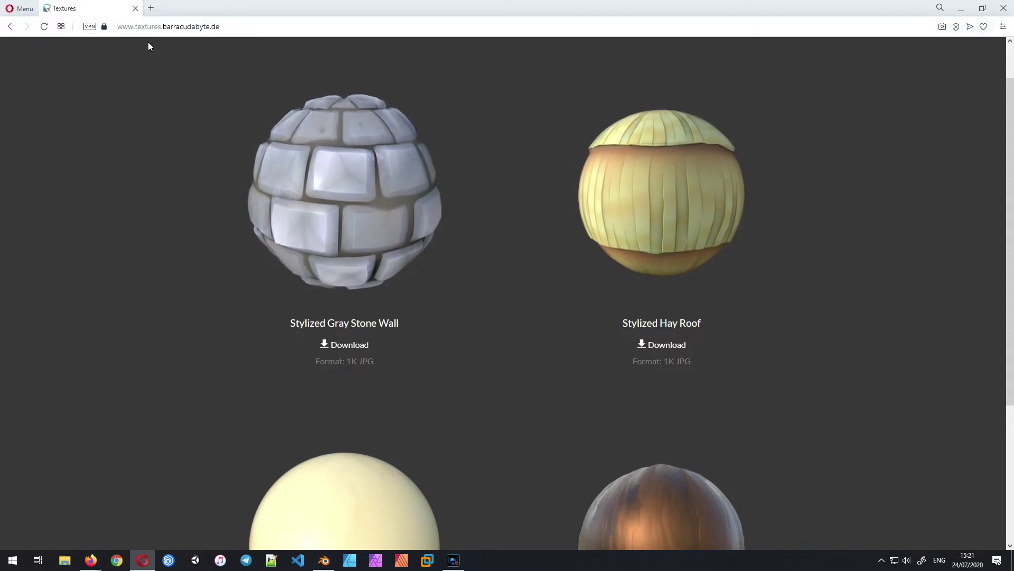
pyautogui.scroll(-2, 547, 346)
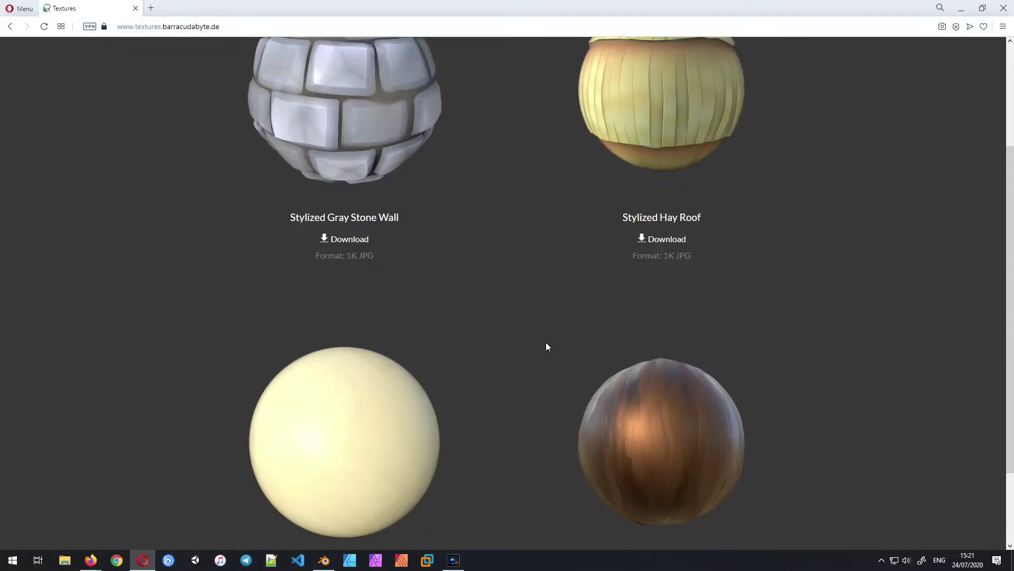
pyautogui.scroll(3, 532, 361)
pyautogui.scroll(-5, 512, 353)
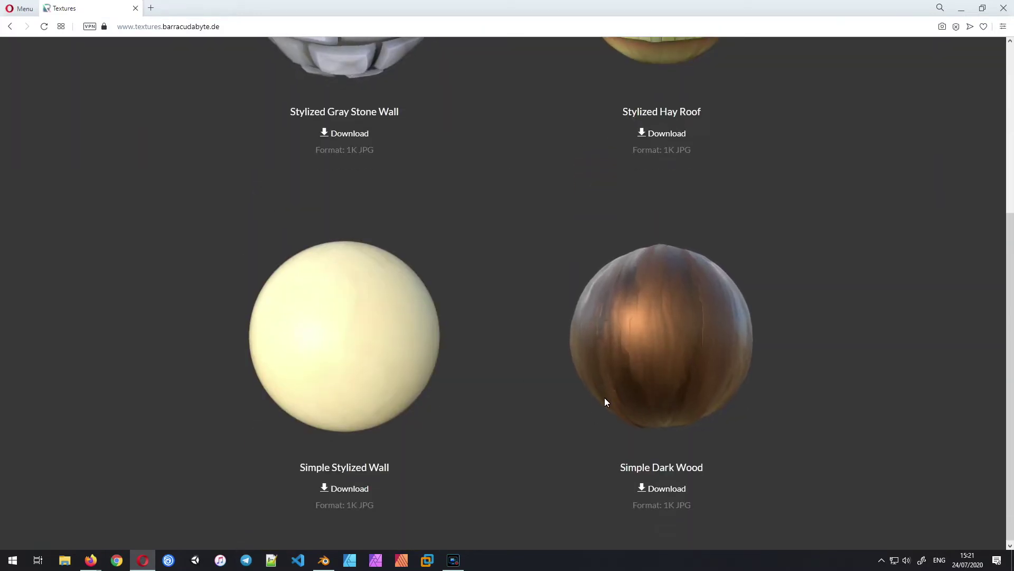
pyautogui.scroll(4, 589, 398)
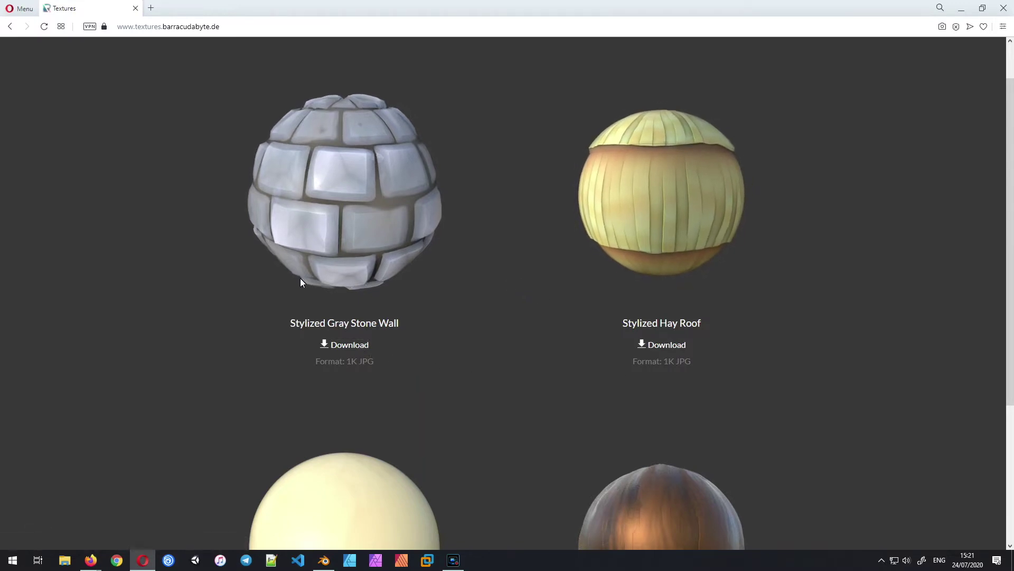
pyautogui.scroll(-3, 560, 347)
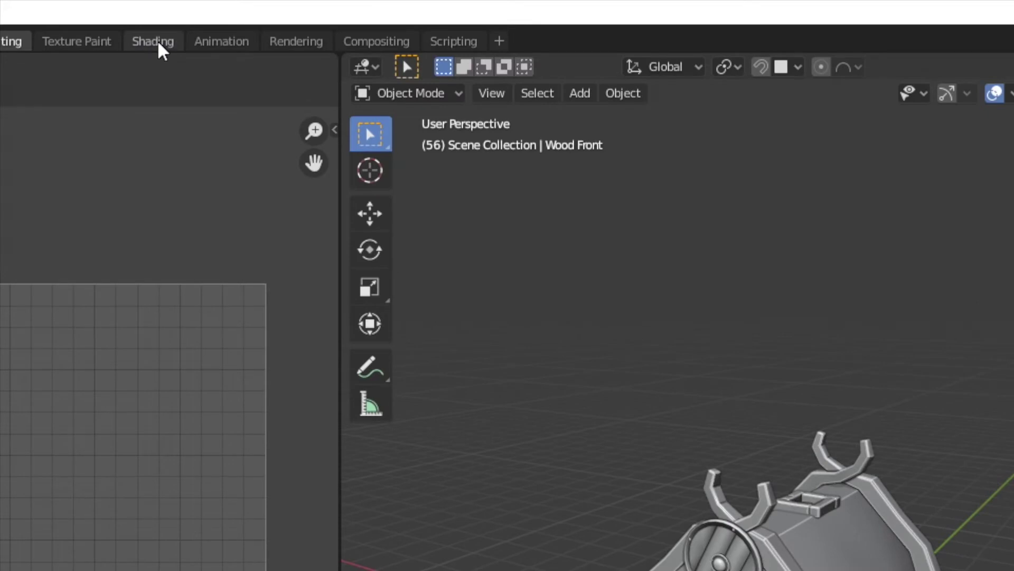
# Step: Return to Blender, switch to the Shading workspace and examine the textured shield on the hut's front
pyautogui.click(148, 43)
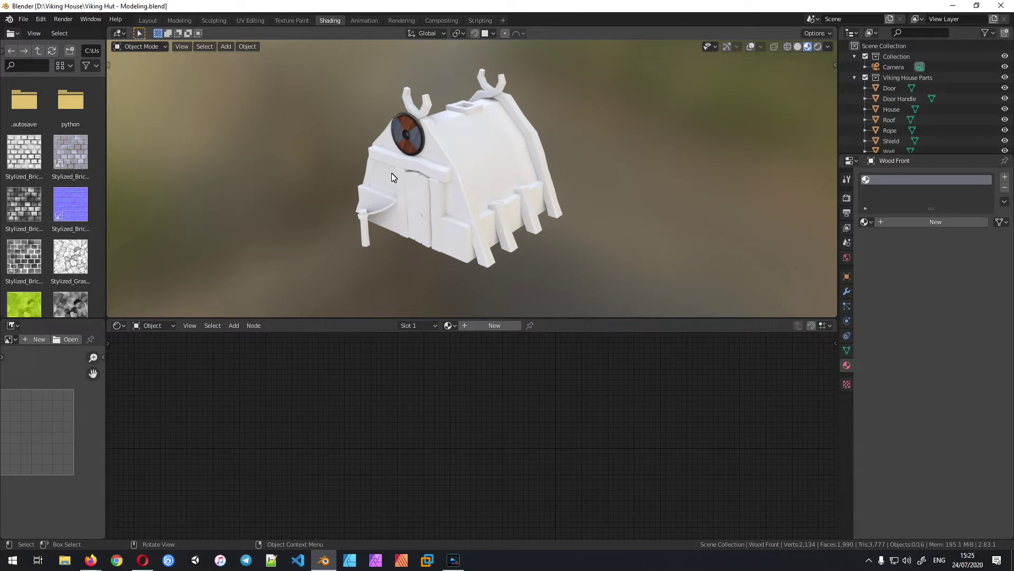
pyautogui.moveTo(404, 122); pyautogui.dragTo(426, 148, button='middle')
pyautogui.scroll(5, 426, 147)
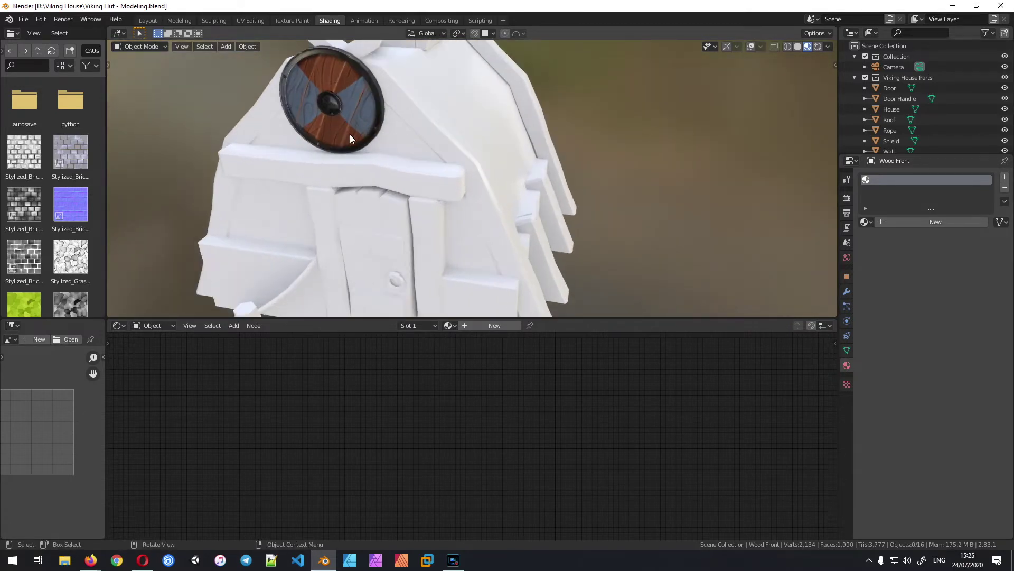
pyautogui.scroll(-5, 318, 92)
pyautogui.moveTo(318, 92); pyautogui.dragTo(576, 196, button='middle')
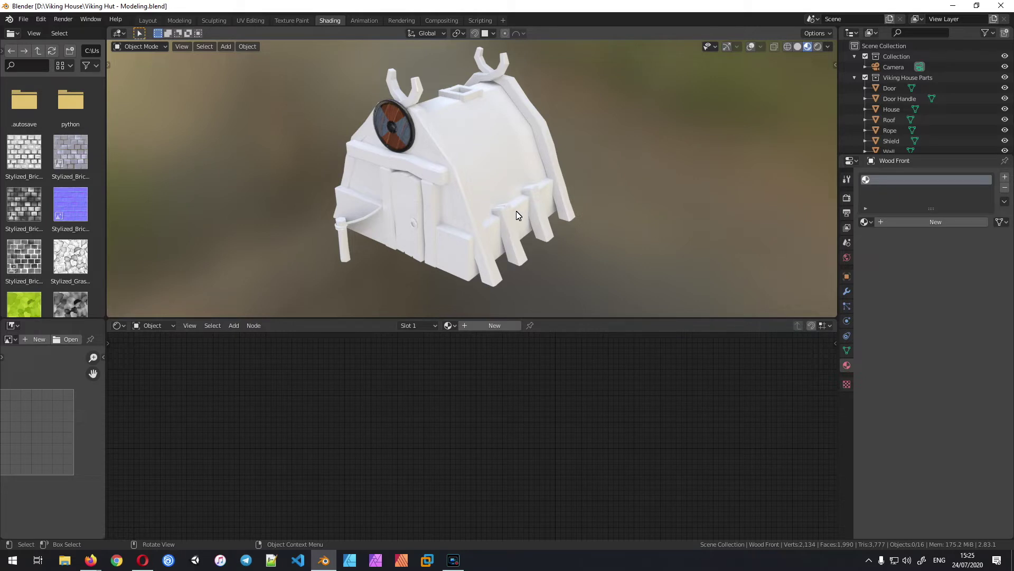
# Step: Look through the stylized roof, stone and wall texture images in the file browser
pyautogui.scroll(-5, 68, 250)
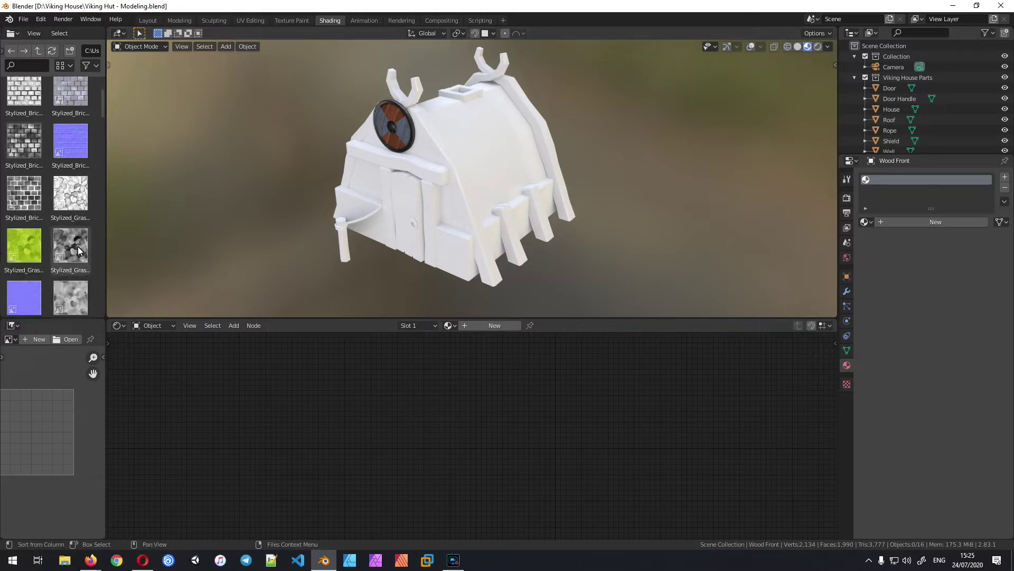
pyautogui.scroll(-5, 47, 242)
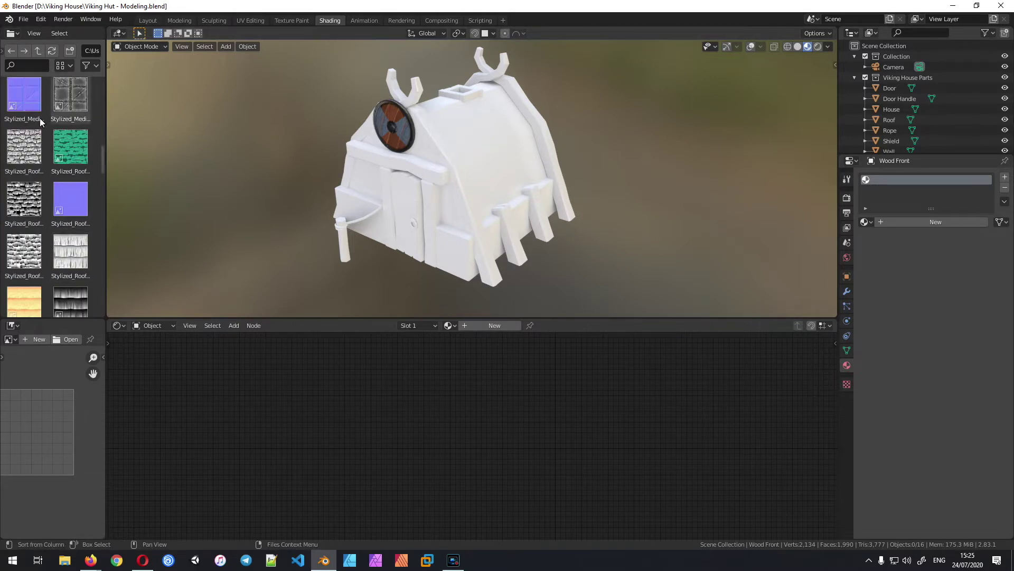
pyautogui.scroll(-4, 73, 213)
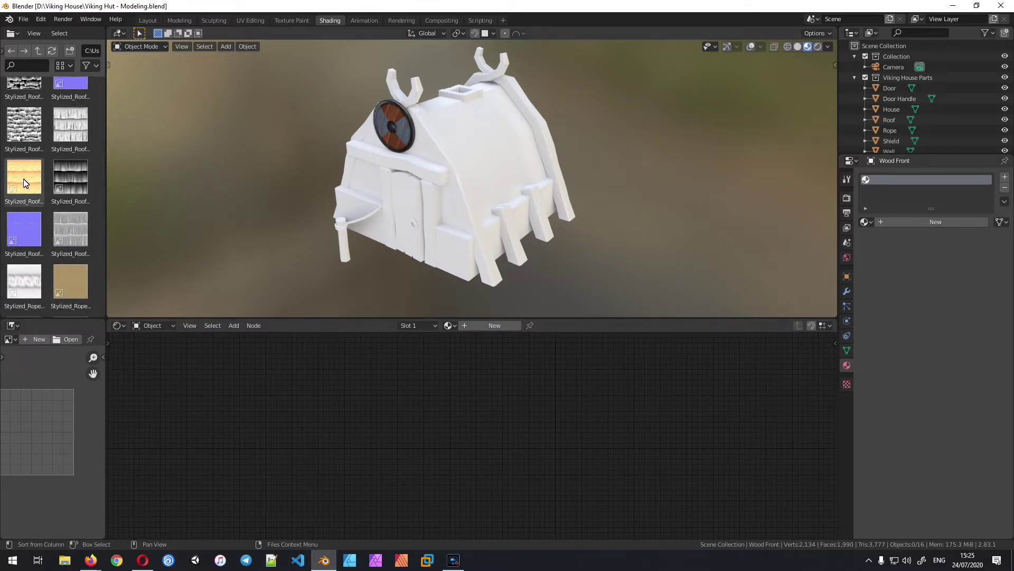
pyautogui.click(37, 184)
pyautogui.scroll(-10, 48, 217)
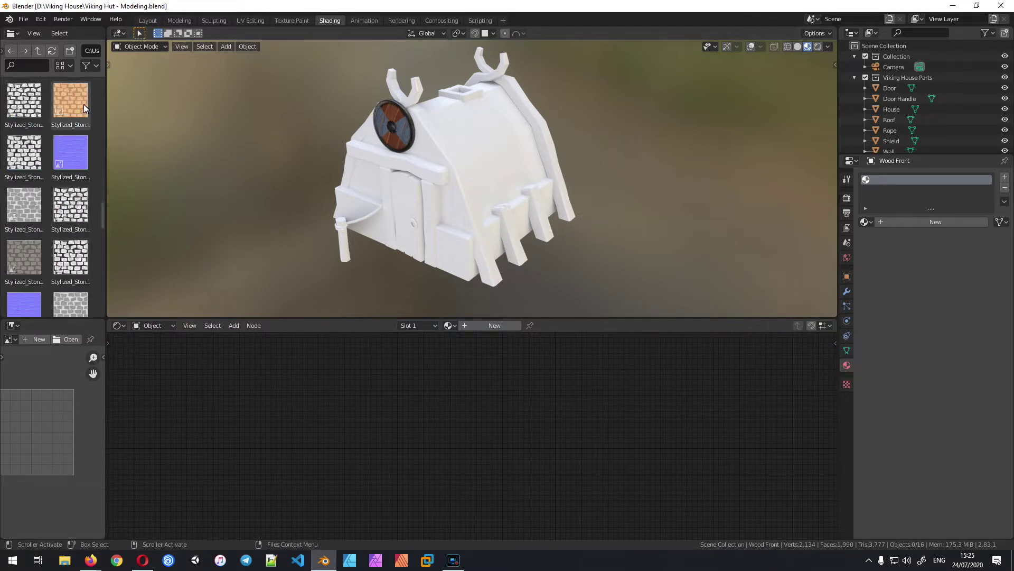
pyautogui.scroll(-2, 33, 219)
pyautogui.scroll(-6, 33, 219)
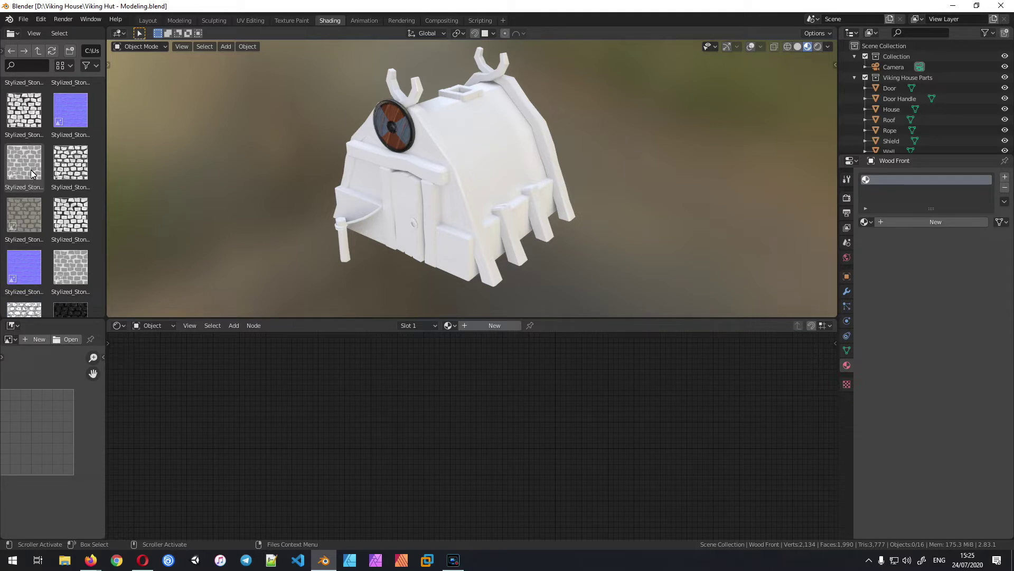
pyautogui.scroll(3, 39, 219)
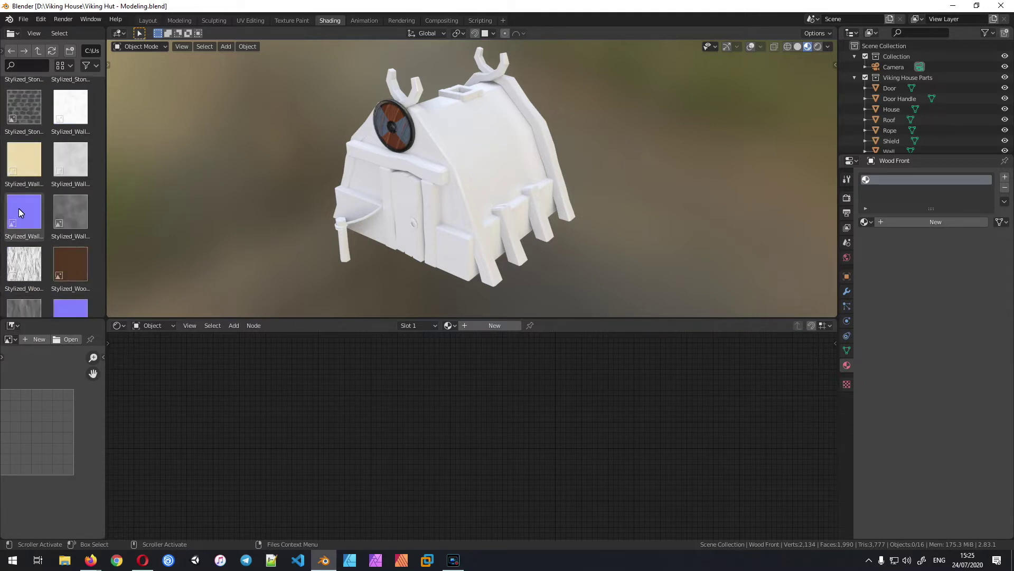
pyautogui.click(21, 164)
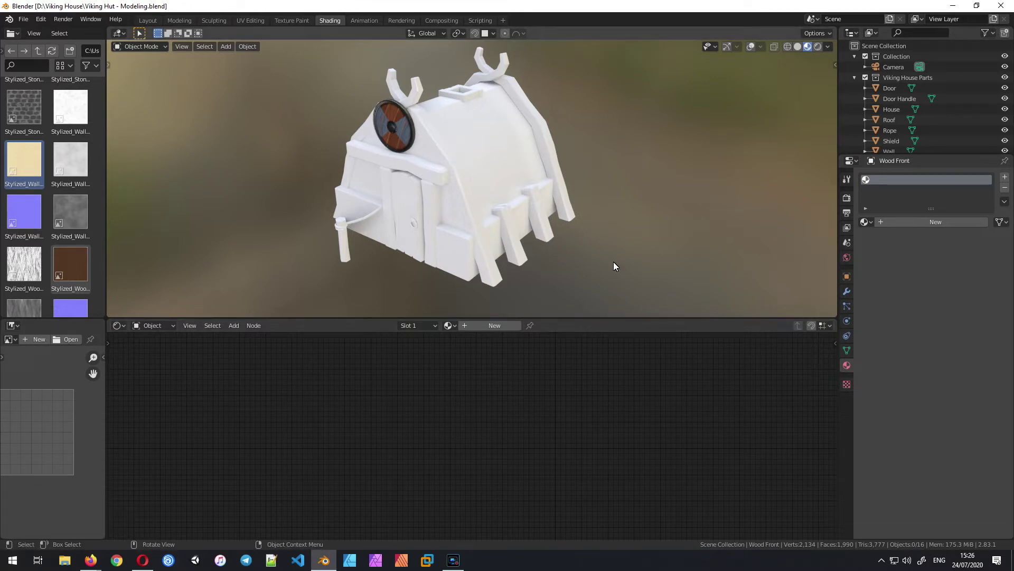
# Step: Review the downloadable textures on the Textures page in Opera once more and return to Blender
pyautogui.click(143, 560)
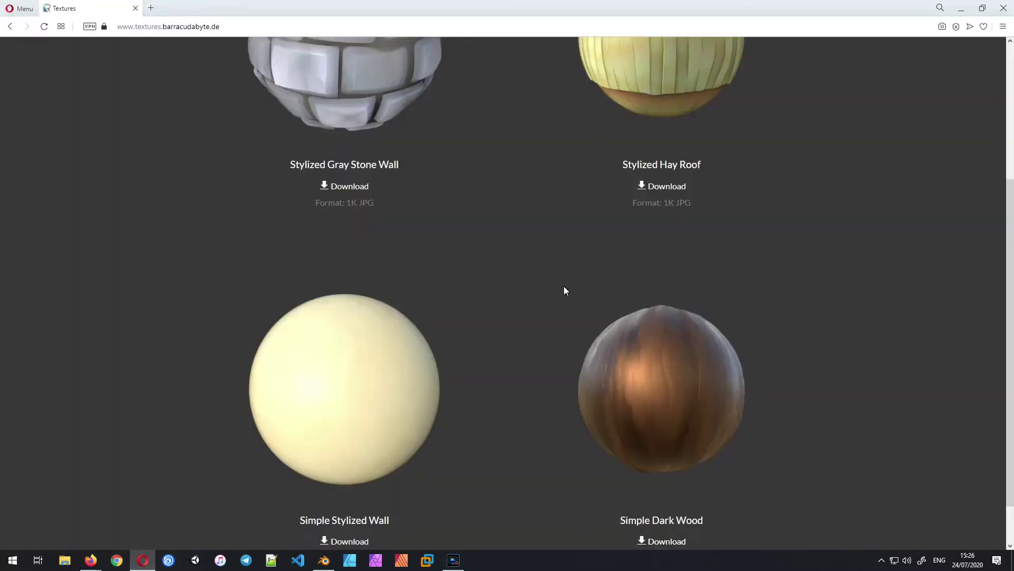
pyautogui.scroll(3, 308, 199)
pyautogui.scroll(-2, 527, 314)
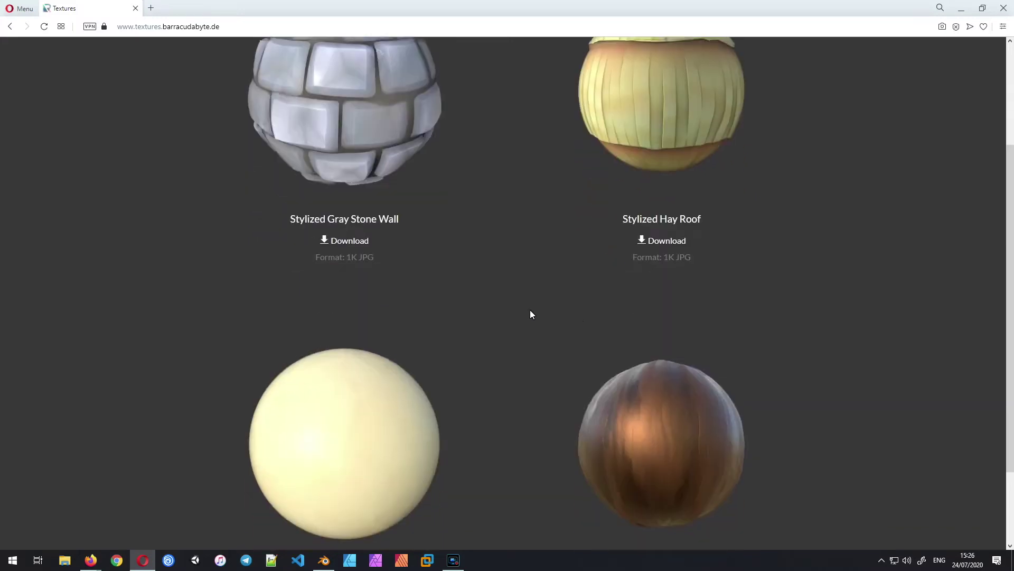
pyautogui.click(324, 560)
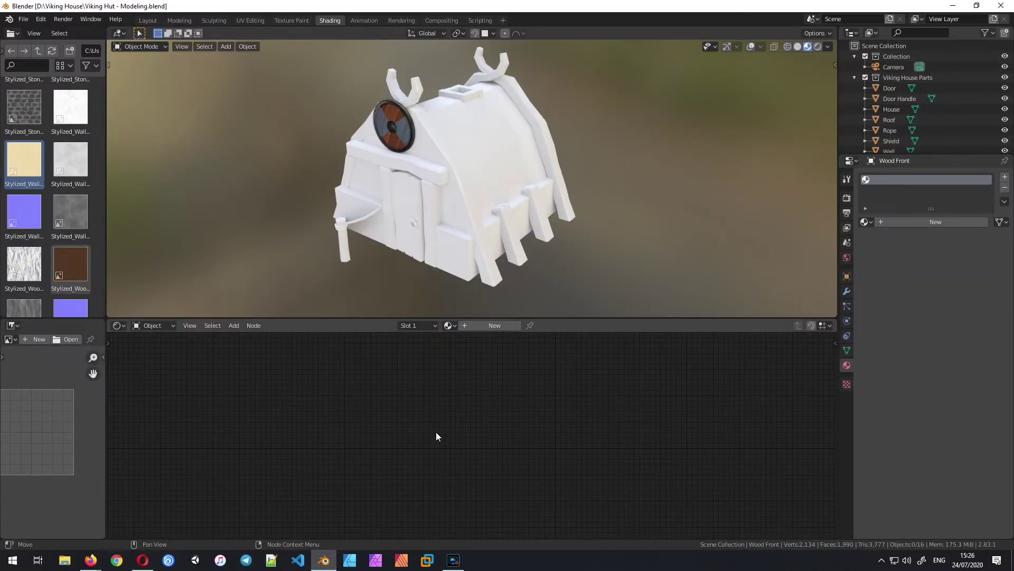
# Step: Create a new material for the Wood Side beam at the front of the hut and name it StoneMaterial
pyautogui.click(463, 201)
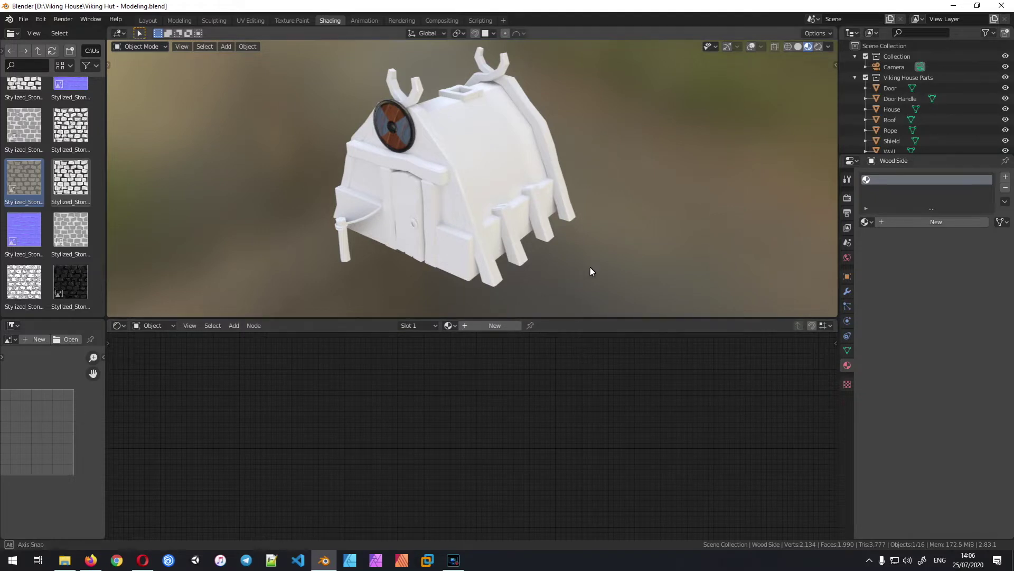
pyautogui.moveTo(593, 272); pyautogui.dragTo(597, 276, button='middle')
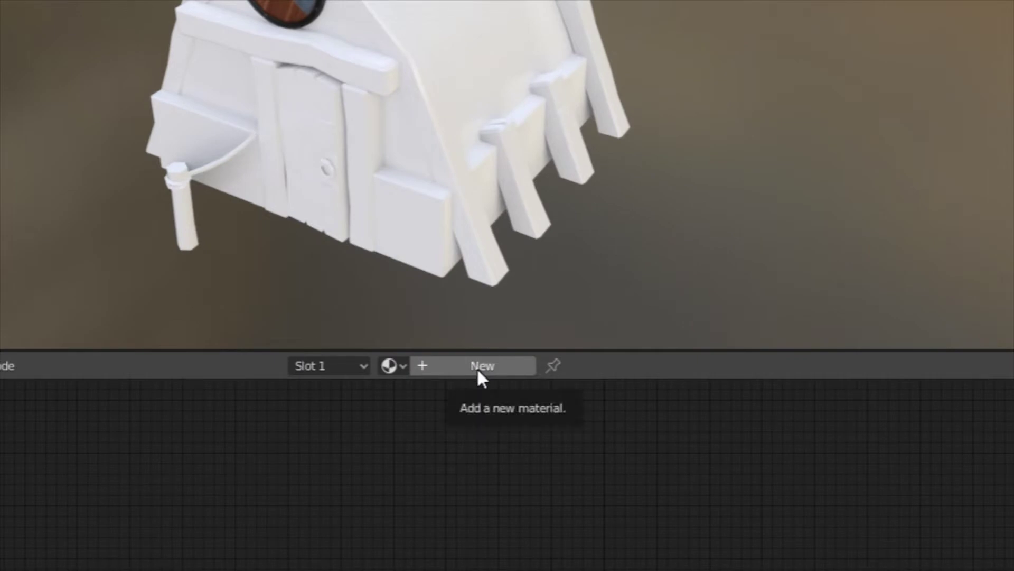
pyautogui.click(476, 367)
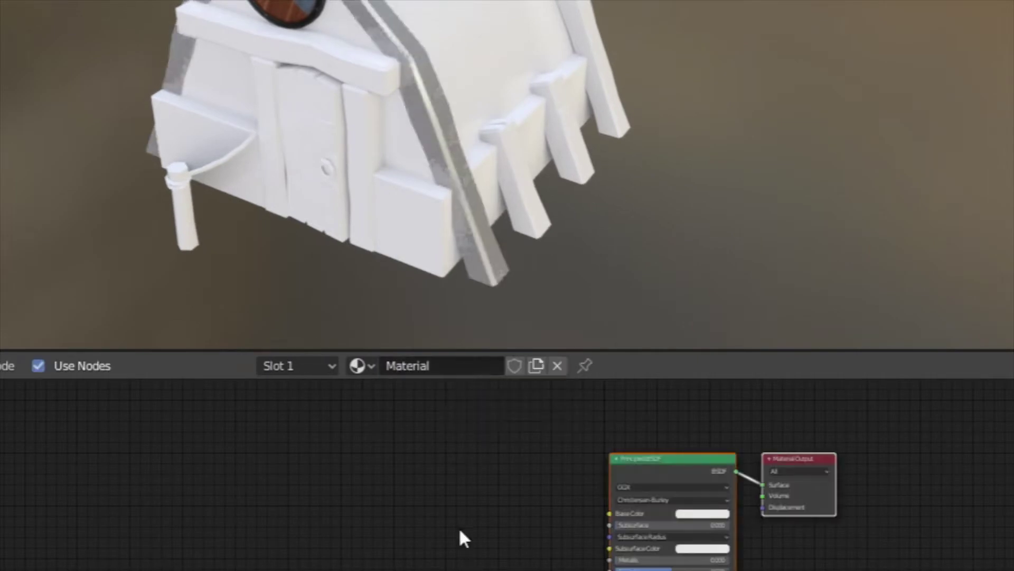
pyautogui.click(451, 365)
pyautogui.click(451, 364)
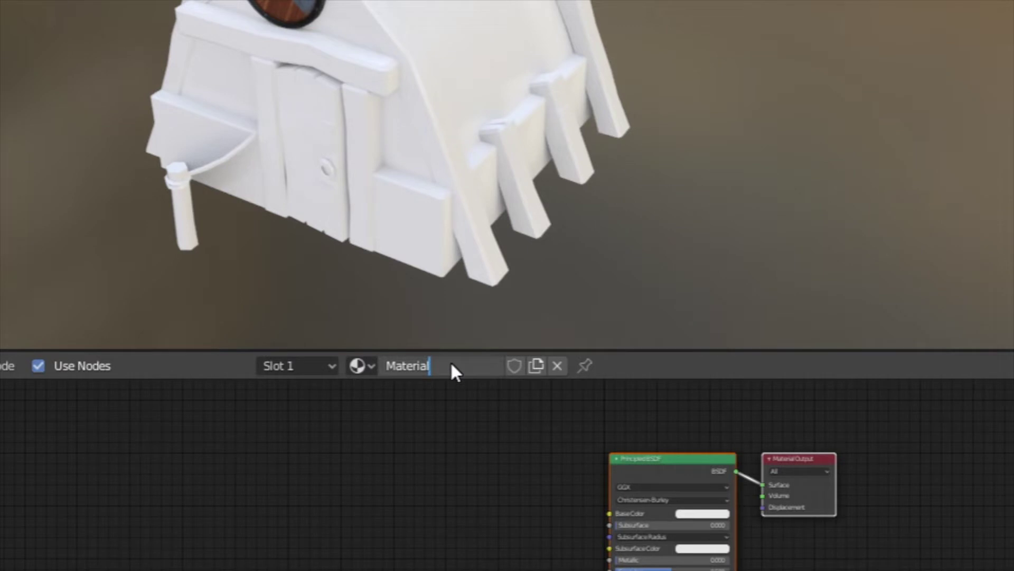
pyautogui.press('Home')
pyautogui.write('S')
pyautogui.press('BackSpace')
pyautogui.write('Stone')
pyautogui.press('Return')
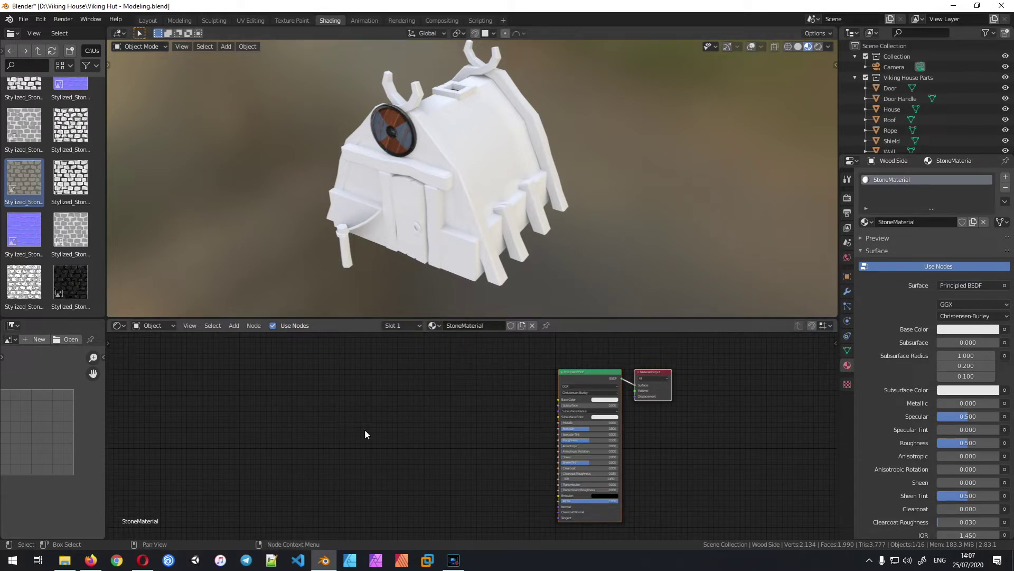
# Step: Add the Stylized_Stones_2 base color image as a texture node and connect its Color output to the Principled BSDF's Base Color
pyautogui.press('b')
pyautogui.moveTo(33, 179); pyautogui.dragTo(353, 388)
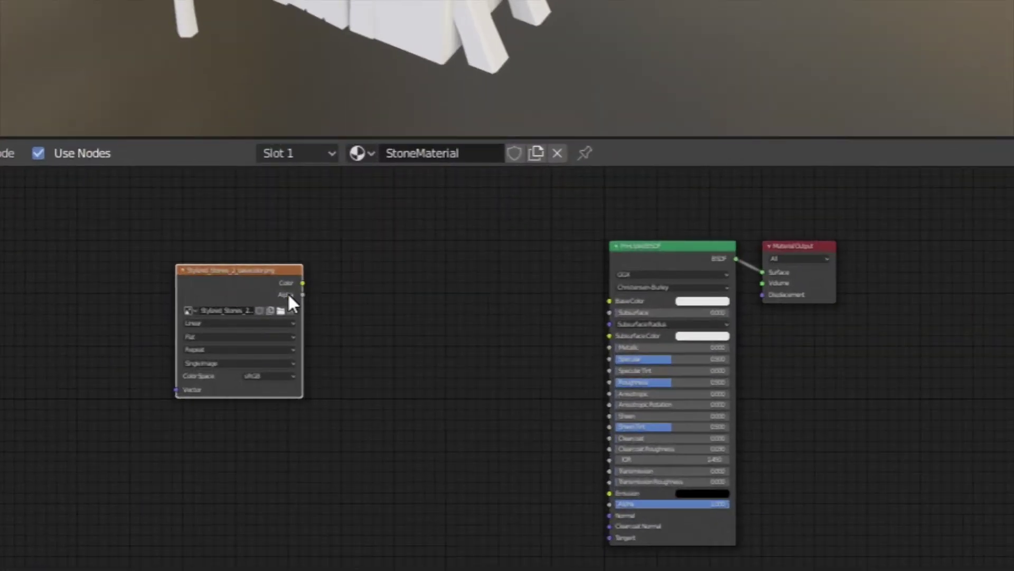
pyautogui.moveTo(544, 299); pyautogui.dragTo(610, 301)
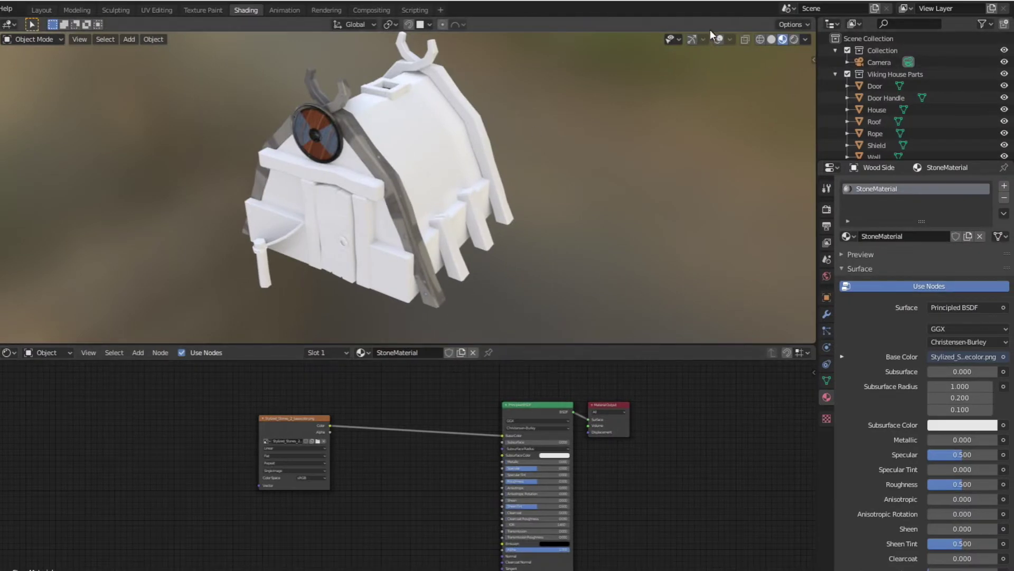
# Step: Show the viewport overlays, remove StoneMaterial from the Wood Side beam and assign it to the House object
pyautogui.click(718, 39)
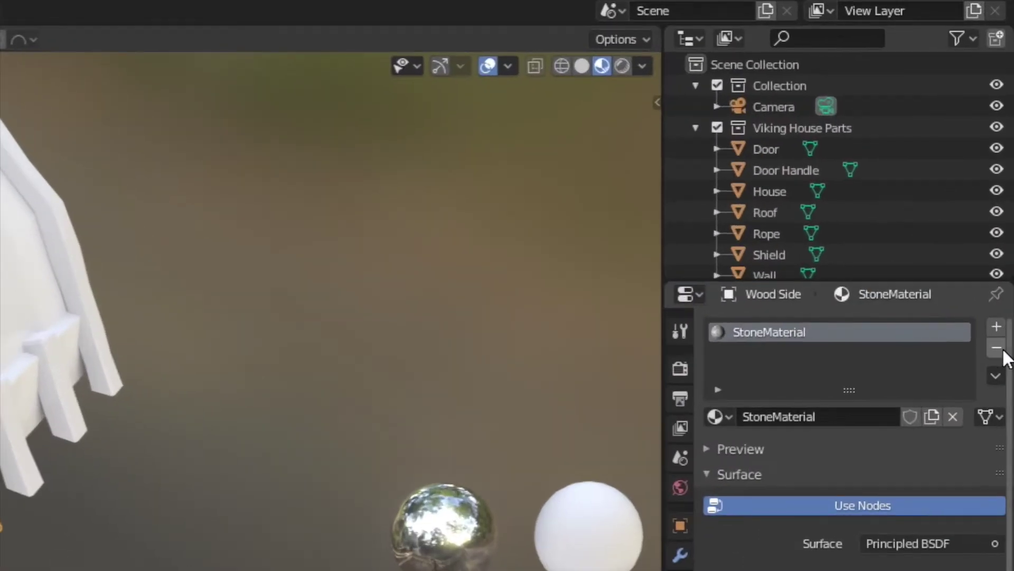
pyautogui.click(1005, 197)
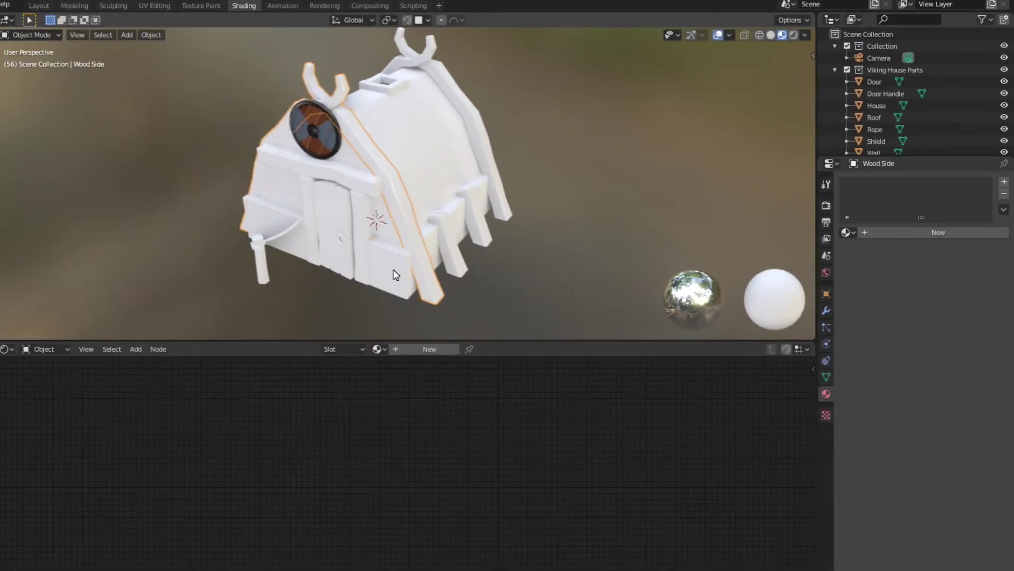
pyautogui.click(391, 273)
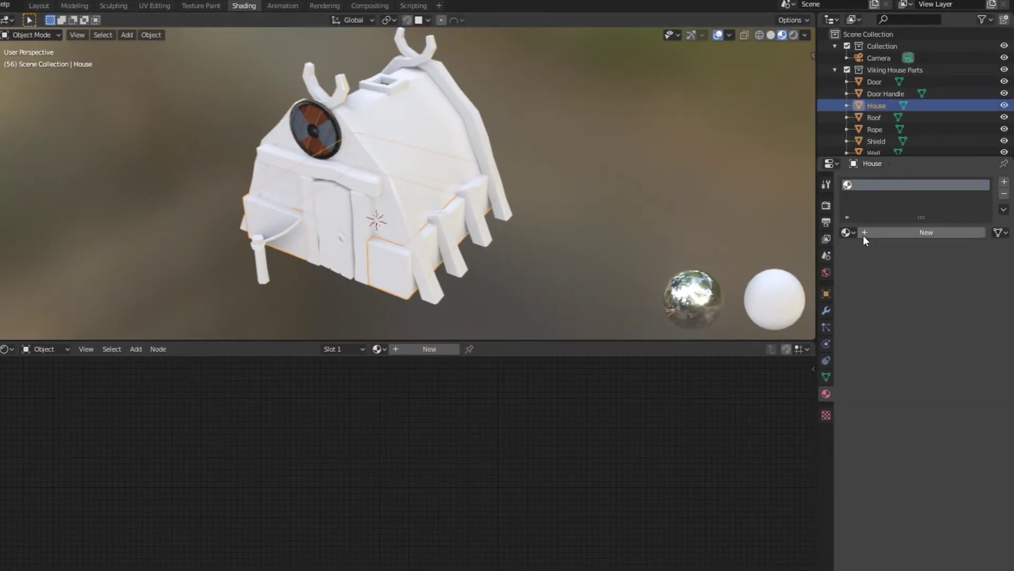
pyautogui.click(849, 232)
pyautogui.click(874, 251)
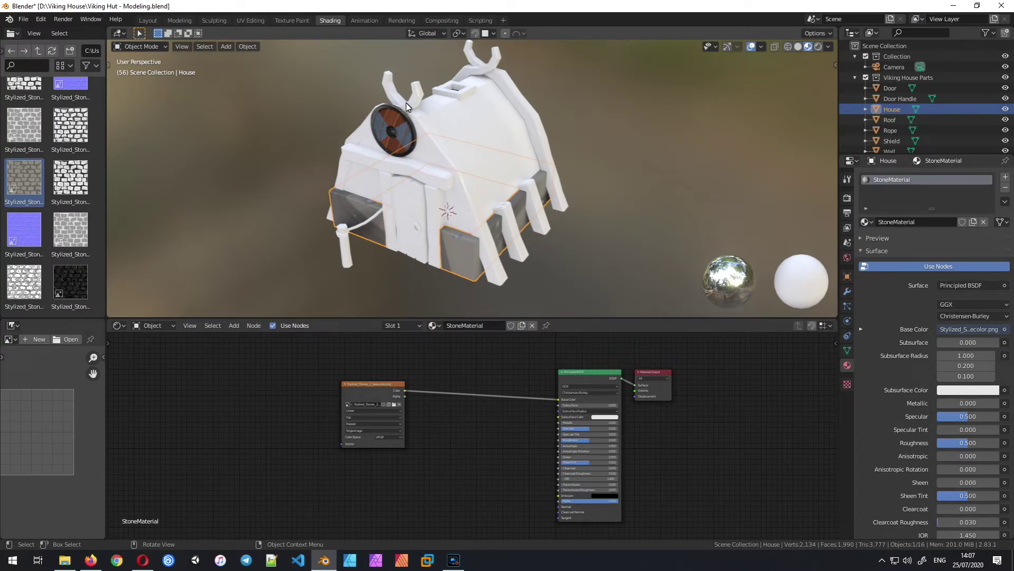
# Step: Move the stone base color texture node higher in the StoneMaterial node graph
pyautogui.moveTo(364, 385); pyautogui.dragTo(388, 355)
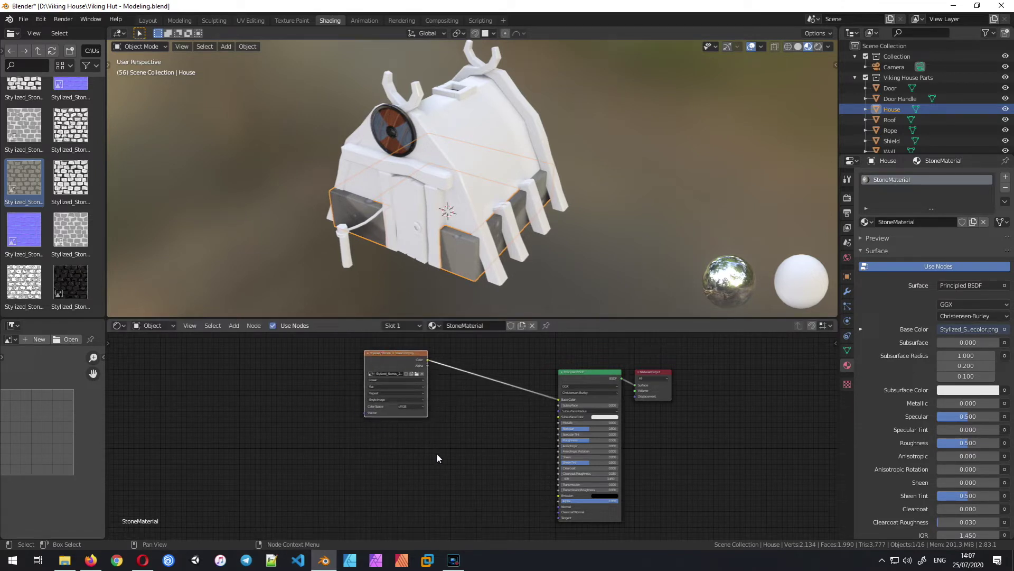
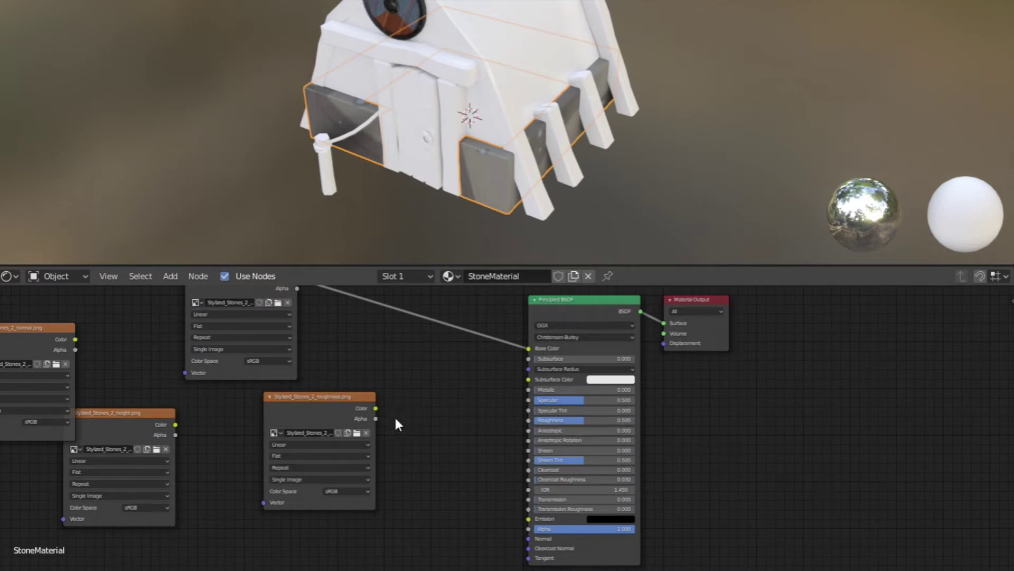
# Step: Connect the stone roughness texture's Color to the Principled BSDF's Roughness and place its node beneath the base color texture
pyautogui.moveTo(376, 408)
pyautogui.mouseDown()
pyautogui.moveTo(526, 405)
pyautogui.moveTo(528, 420)
pyautogui.mouseUp()
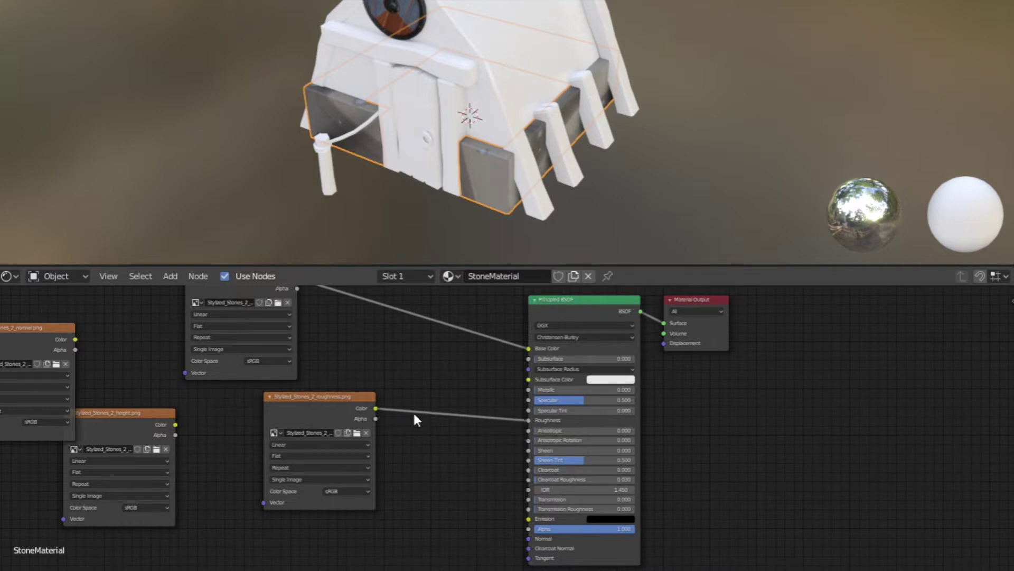
pyautogui.moveTo(310, 397); pyautogui.dragTo(259, 392)
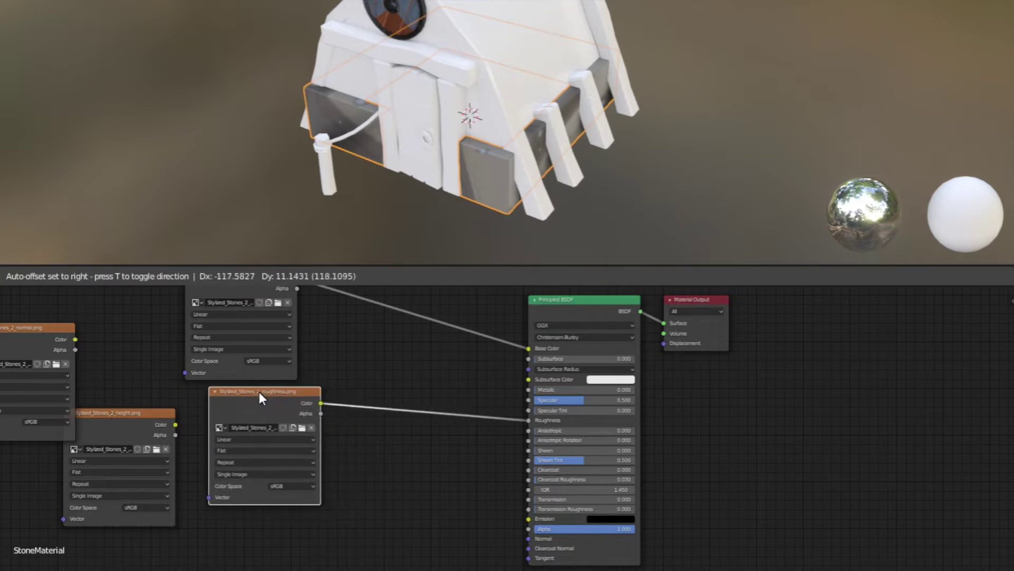
pyautogui.moveTo(394, 432); pyautogui.dragTo(436, 342, button='middle')
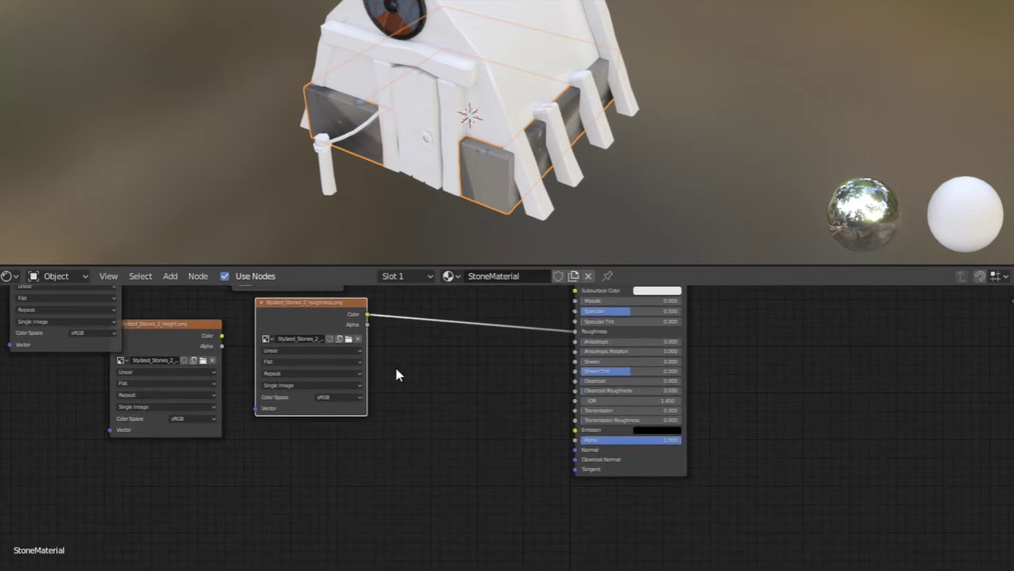
pyautogui.moveTo(428, 376); pyautogui.dragTo(520, 428, button='middle')
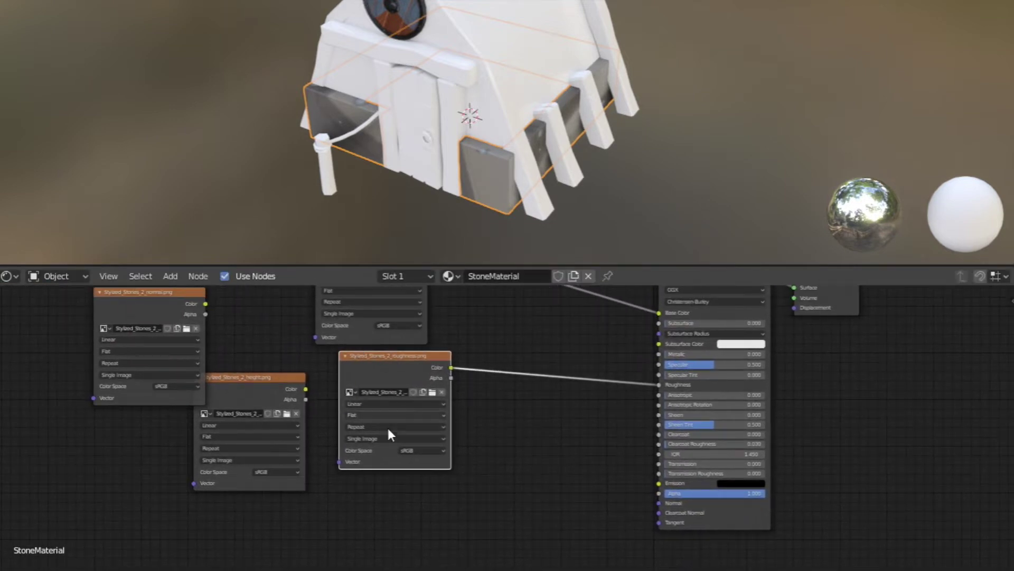
# Step: Move the stone height and normal texture nodes below the roughness texture node
pyautogui.moveTo(232, 377); pyautogui.dragTo(349, 504)
pyautogui.moveTo(339, 540); pyautogui.dragTo(324, 397, button='middle')
pyautogui.moveTo(356, 360); pyautogui.dragTo(387, 435)
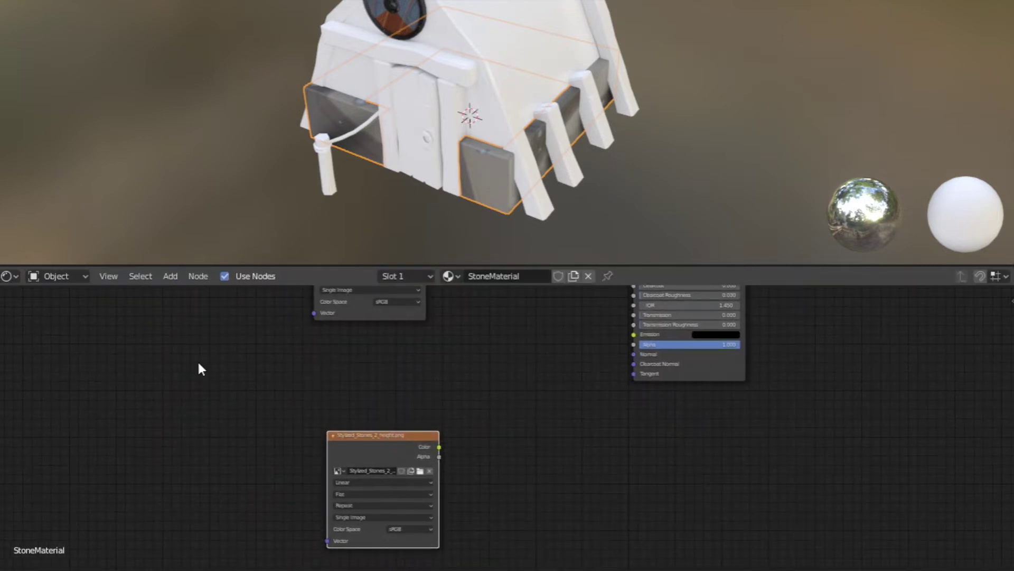
pyautogui.moveTo(198, 359); pyautogui.dragTo(301, 551, button='middle')
pyautogui.moveTo(216, 335); pyautogui.dragTo(415, 531)
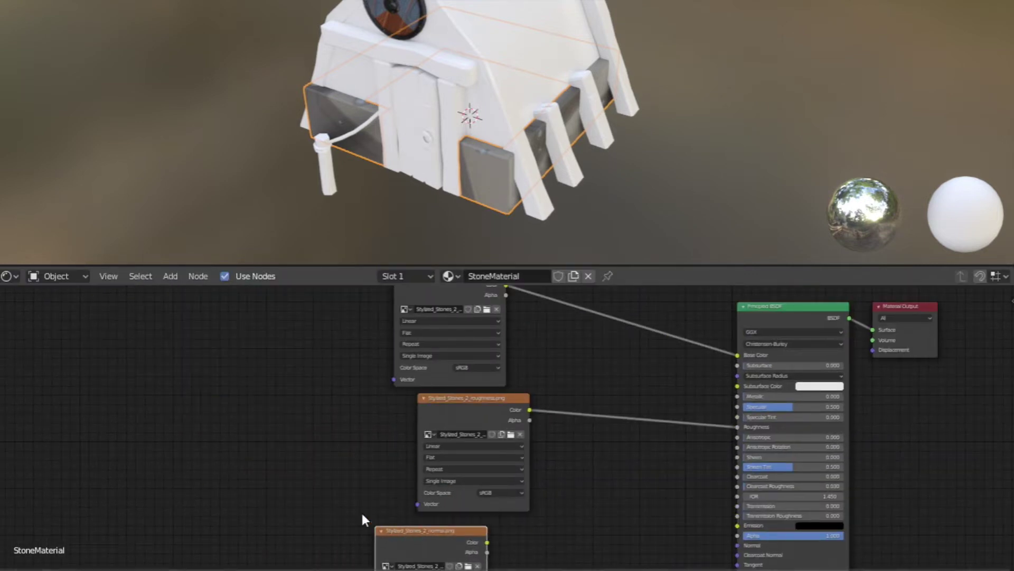
pyautogui.moveTo(361, 511); pyautogui.dragTo(161, 345, button='middle')
pyautogui.moveTo(363, 365)
pyautogui.mouseDown(button='middle')
pyautogui.moveTo(376, 384)
pyautogui.moveTo(367, 383)
pyautogui.mouseUp(button='middle')
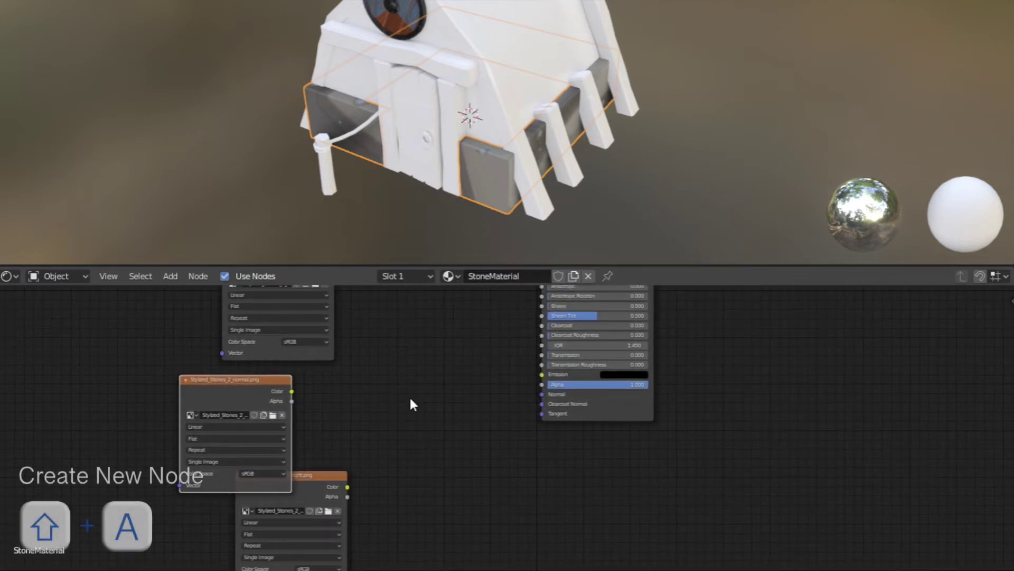
# Step: Add a Normal Map node beside the height texture and connect the height texture's Color to its Color input
pyautogui.hotkey('shift', 'a')
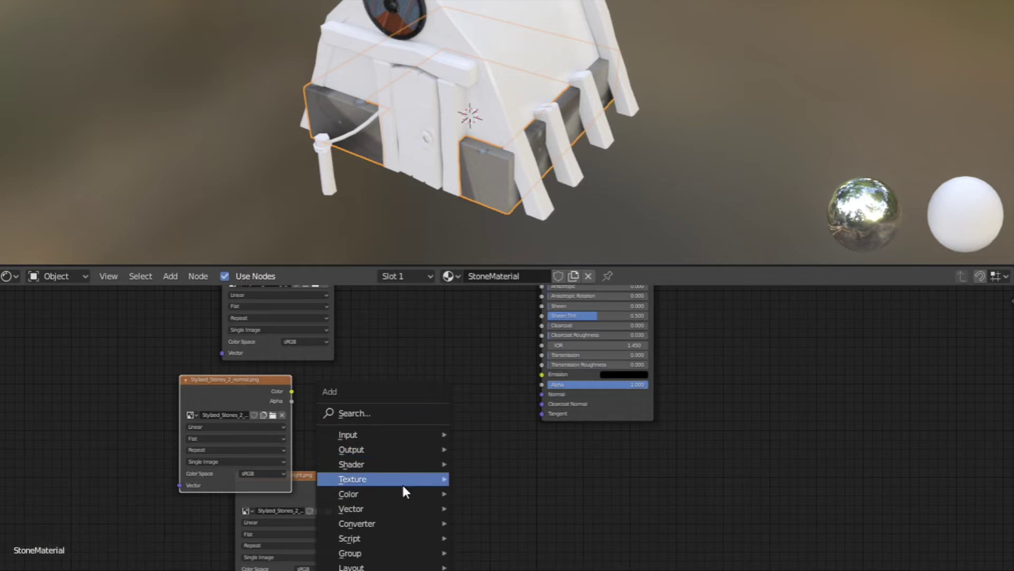
pyautogui.moveTo(402, 481)
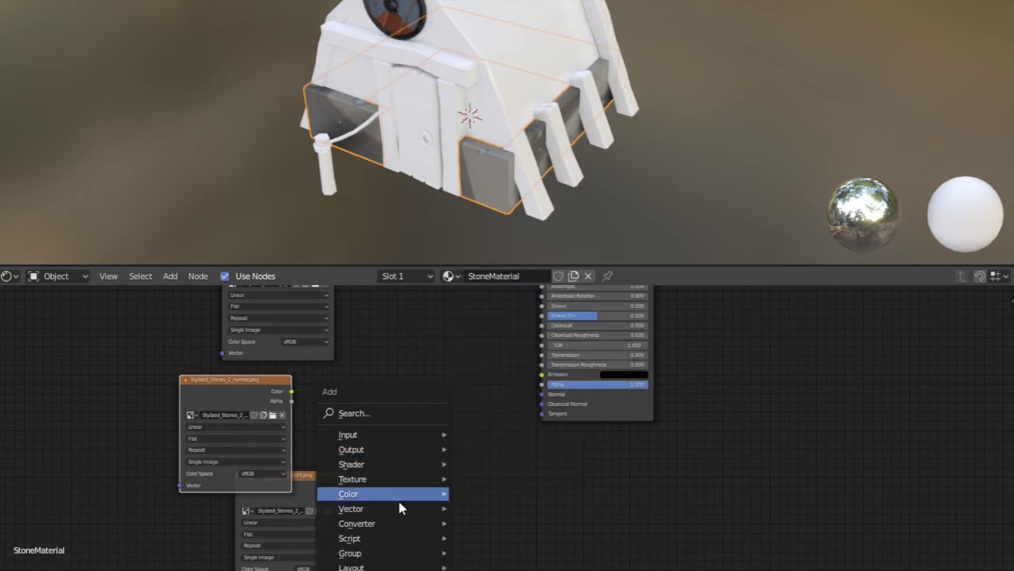
pyautogui.moveTo(395, 509)
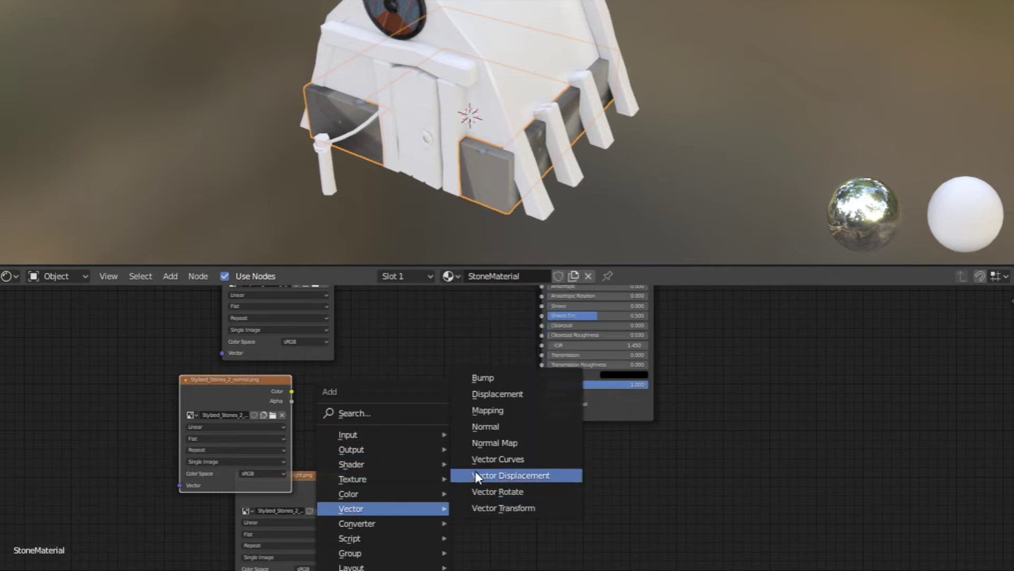
pyautogui.click(499, 442)
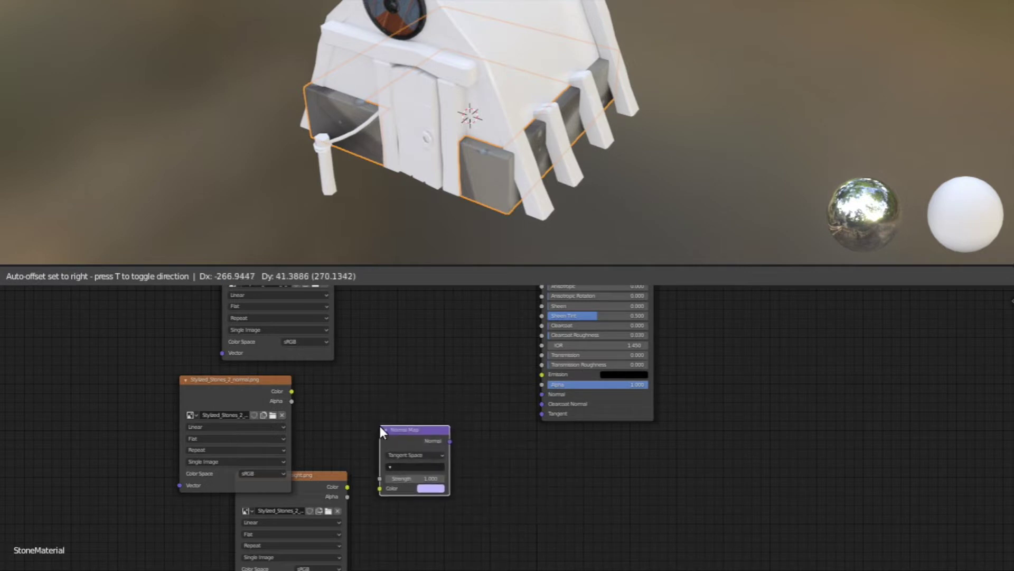
pyautogui.click(383, 421)
pyautogui.moveTo(347, 486); pyautogui.dragTo(383, 481)
pyautogui.moveTo(408, 424); pyautogui.dragTo(418, 421)
# Step: Add a Bump node directly above the Normal Map node
pyautogui.click(384, 367)
pyautogui.hotkey('shift', 'a')
pyautogui.moveTo(385, 365)
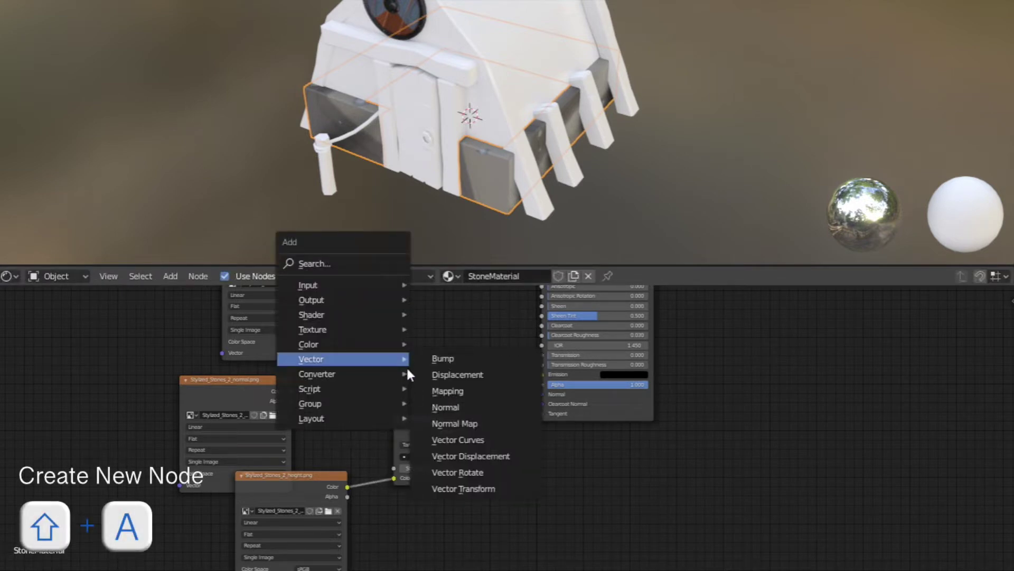
pyautogui.click(455, 360)
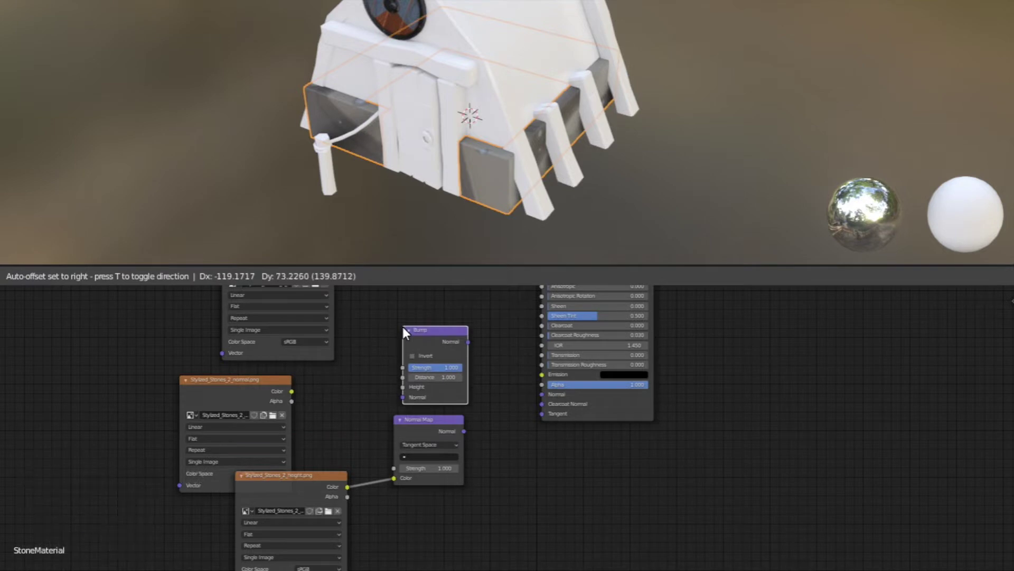
pyautogui.click(403, 327)
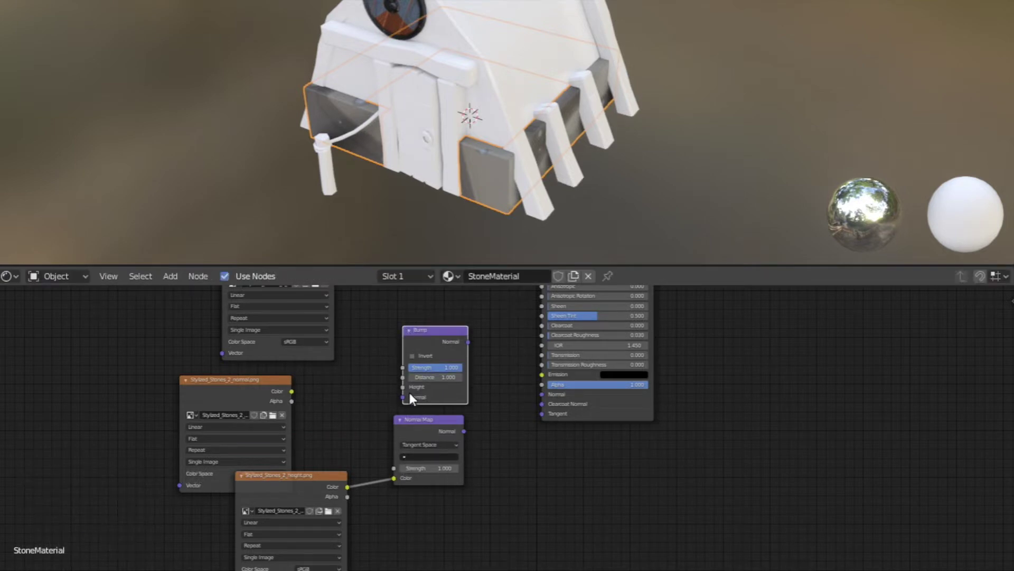
pyautogui.moveTo(413, 401); pyautogui.dragTo(480, 406, button='middle')
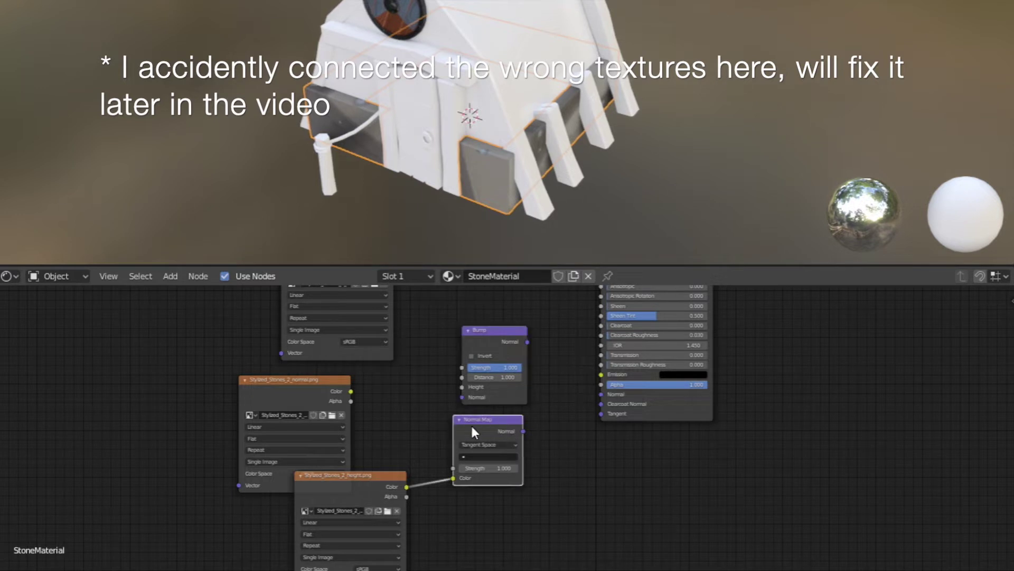
# Step: Feed the Normal Map into the Bump's Normal and the normal texture into its Height, and link the Bump to the Principled BSDF's Normal
pyautogui.moveTo(471, 424); pyautogui.dragTo(440, 434)
pyautogui.click(494, 443)
pyautogui.moveTo(460, 401); pyautogui.dragTo(461, 398)
pyautogui.moveTo(485, 338); pyautogui.dragTo(534, 372)
pyautogui.moveTo(351, 392); pyautogui.dragTo(515, 421)
pyautogui.moveTo(548, 367)
pyautogui.mouseDown()
pyautogui.moveTo(540, 369)
pyautogui.moveTo(602, 394)
pyautogui.mouseUp()
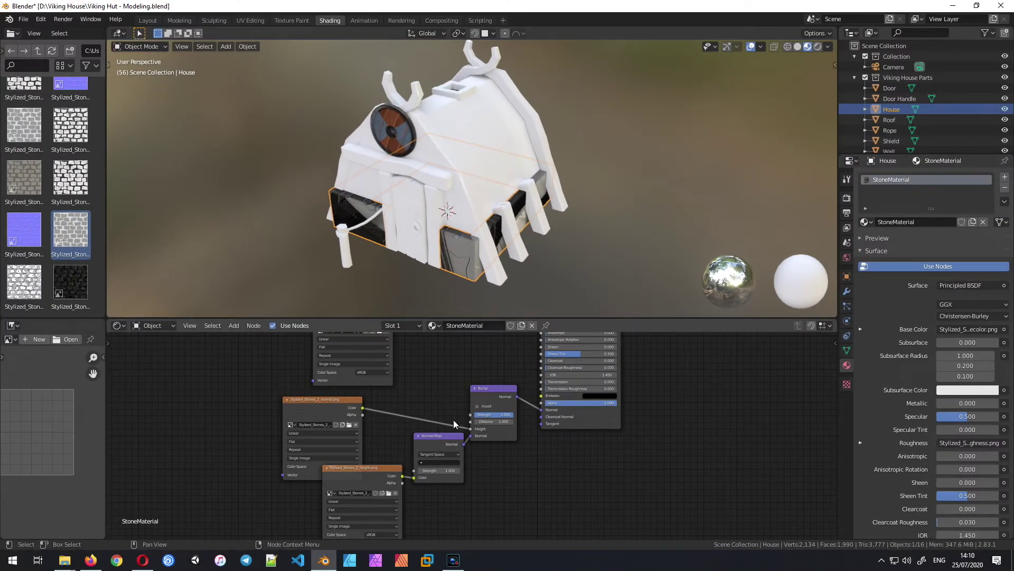
# Step: Move the height texture node below the normal texture node so that the two no longer overlap
pyautogui.moveTo(465, 382); pyautogui.dragTo(484, 473, button='middle')
pyautogui.moveTo(493, 436)
pyautogui.mouseDown(button='middle')
pyautogui.moveTo(515, 483)
pyautogui.moveTo(520, 353)
pyautogui.mouseUp(button='middle')
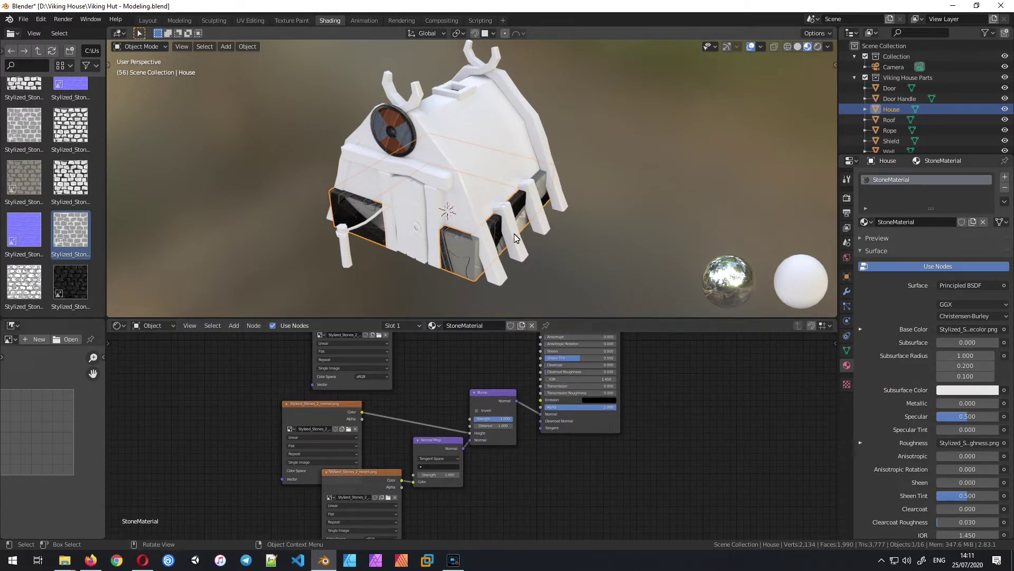
pyautogui.moveTo(571, 230); pyautogui.dragTo(473, 248, button='middle')
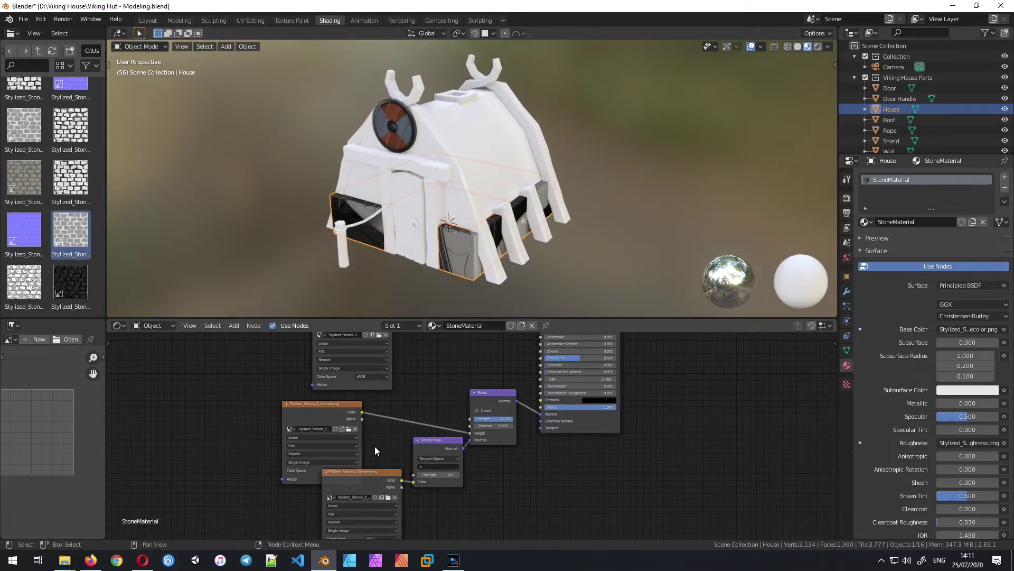
pyautogui.moveTo(370, 471); pyautogui.dragTo(331, 502)
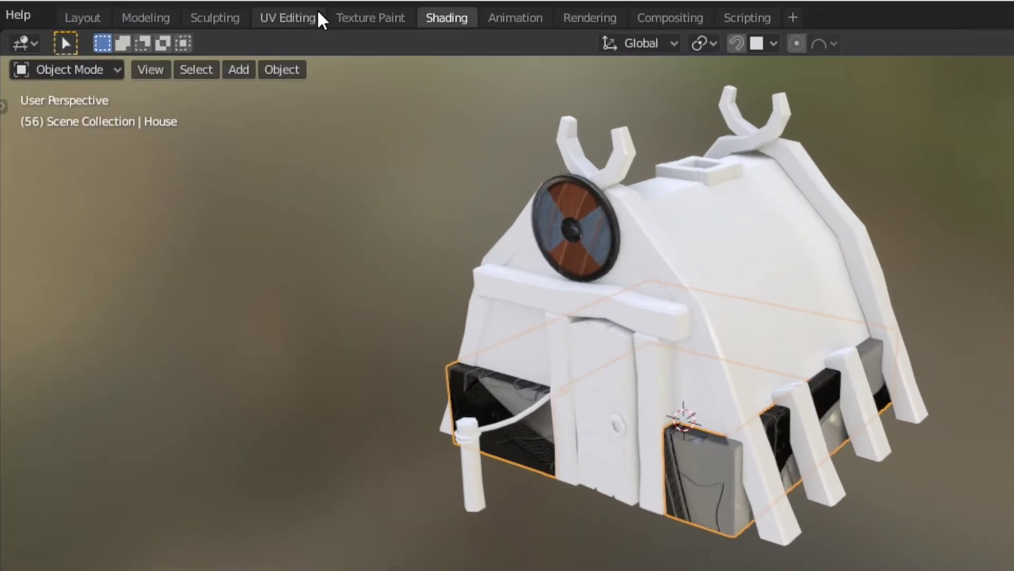
# Step: Switch to the UV Editing workspace and display Stylized_Stones_2_basecolor.png behind the House's UVs
pyautogui.click(306, 16)
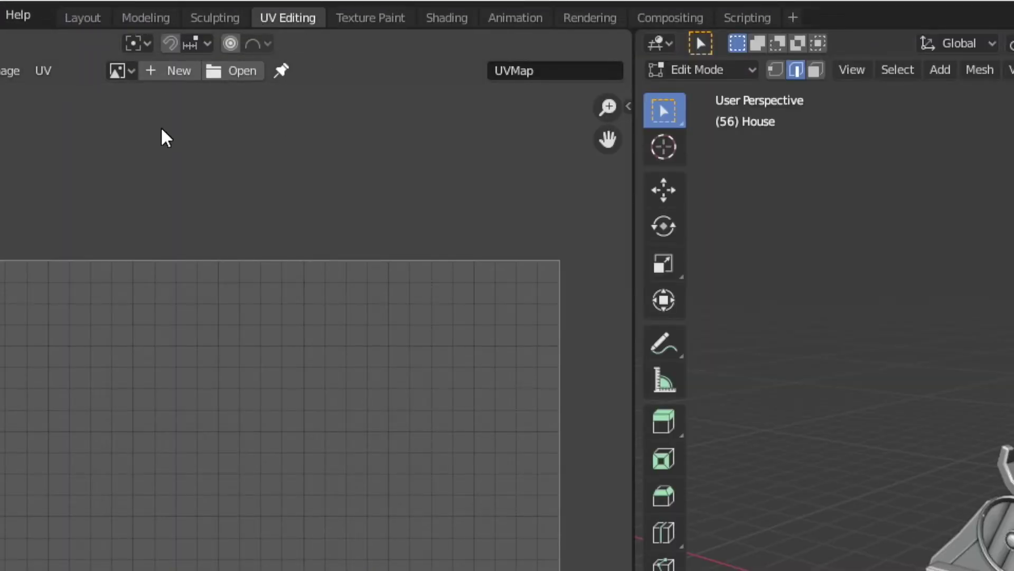
pyautogui.click(123, 71)
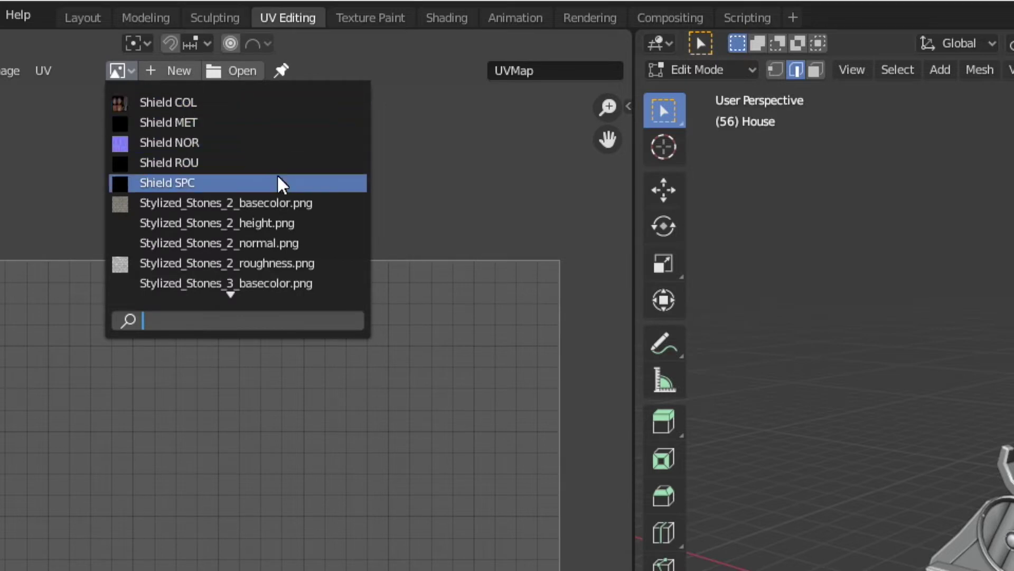
pyautogui.click(327, 203)
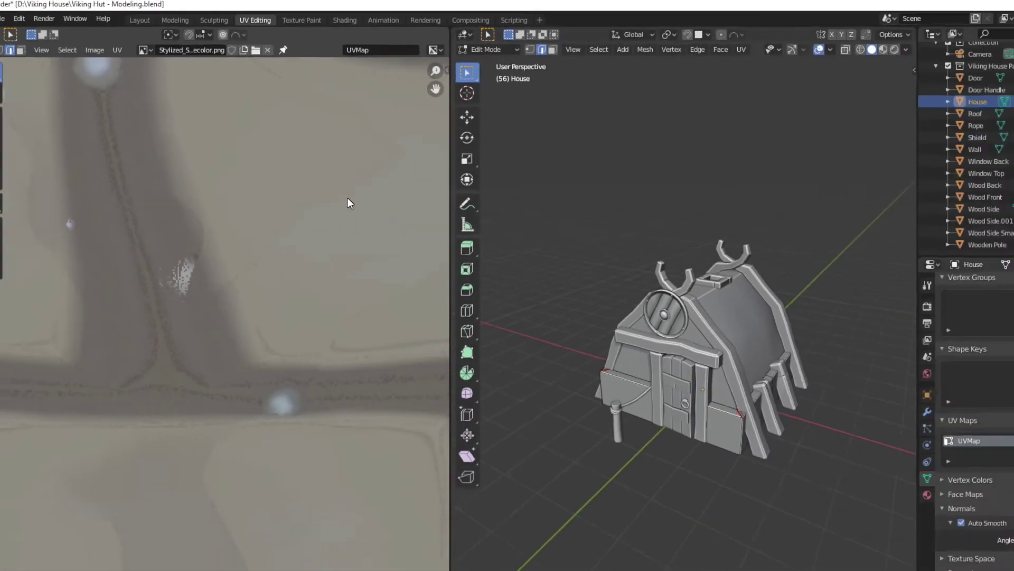
pyautogui.scroll(-5, 450, 345)
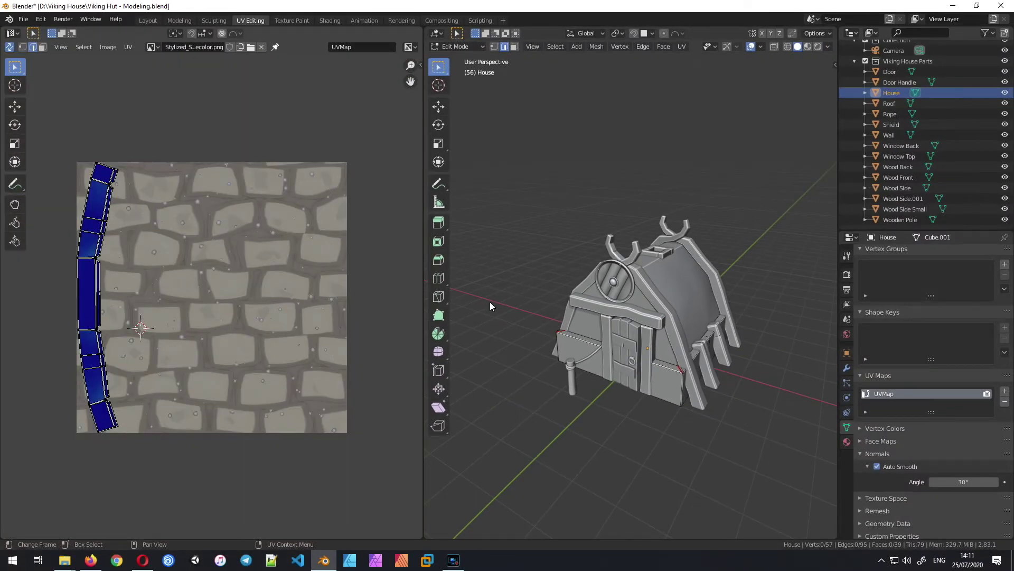
# Step: Show the 3D view in Material Preview and rotate the House's entire UV strip by about -90 degrees
pyautogui.click(808, 47)
pyautogui.moveTo(754, 306); pyautogui.dragTo(582, 427, button='middle')
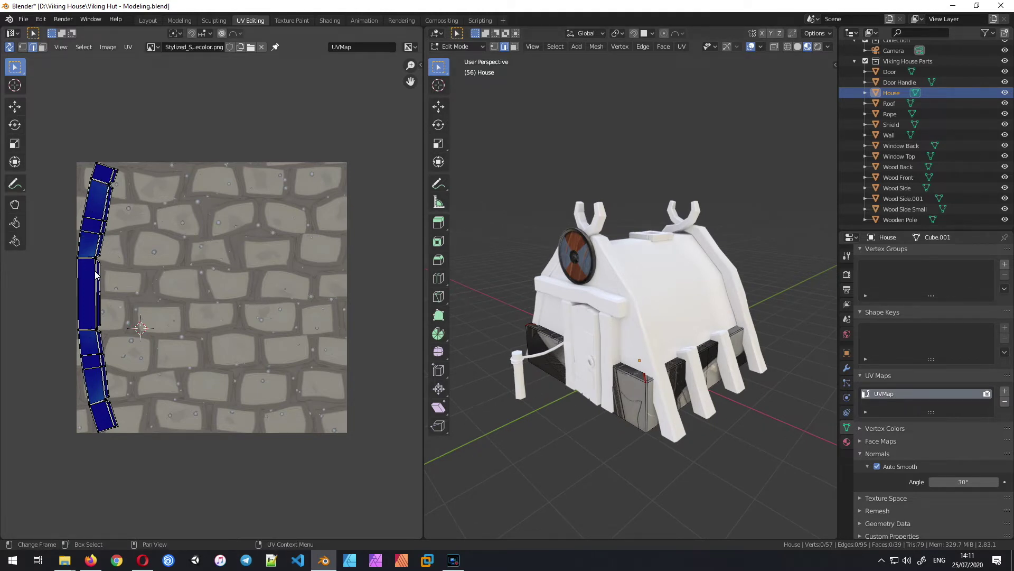
pyautogui.moveTo(58, 133); pyautogui.dragTo(180, 486)
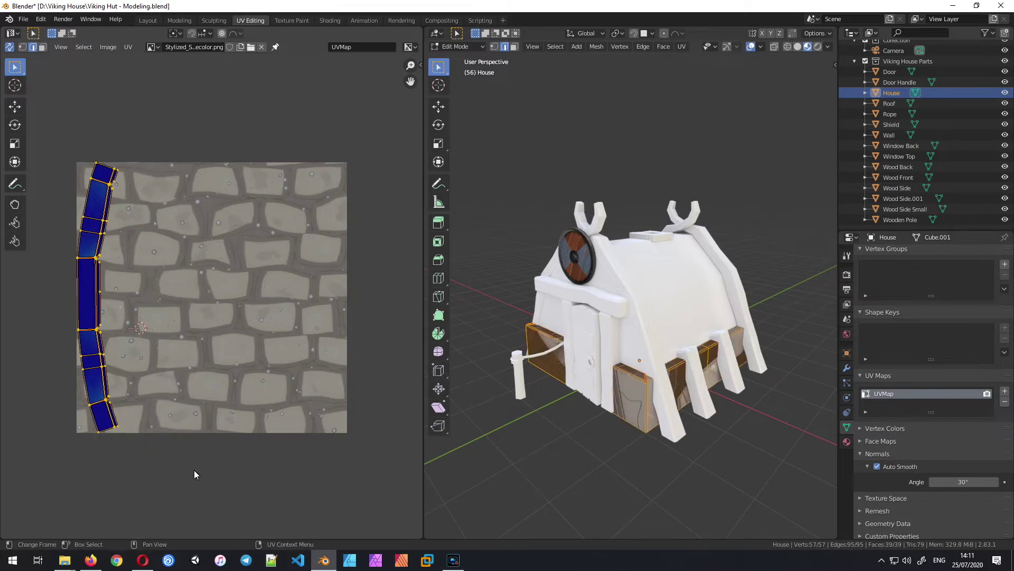
pyautogui.press('r')
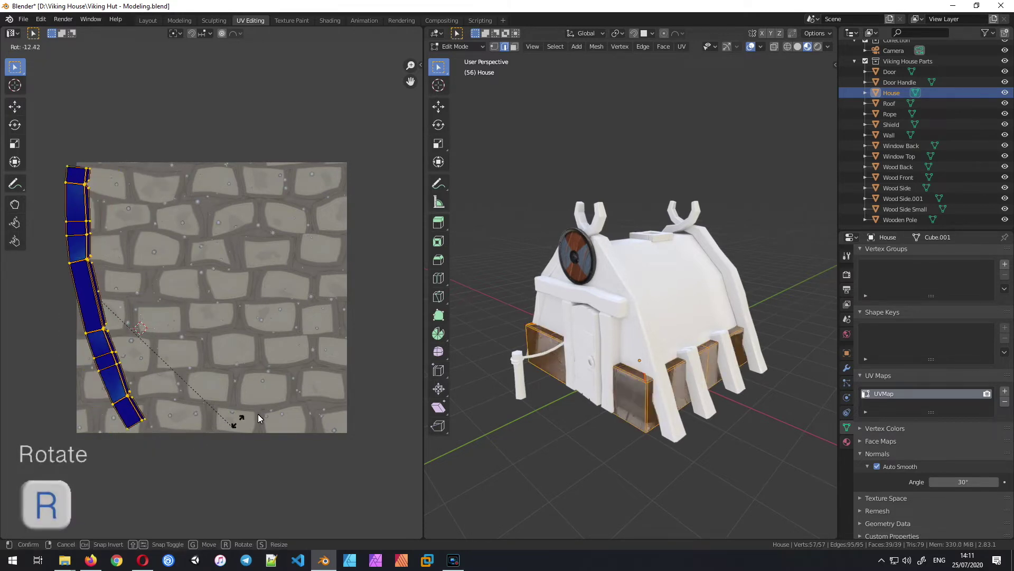
pyautogui.click(317, 153)
# Step: Scale the House's UV strip up by about 4.27 and check the stone size on the walls
pyautogui.scroll(-4, 178, 347)
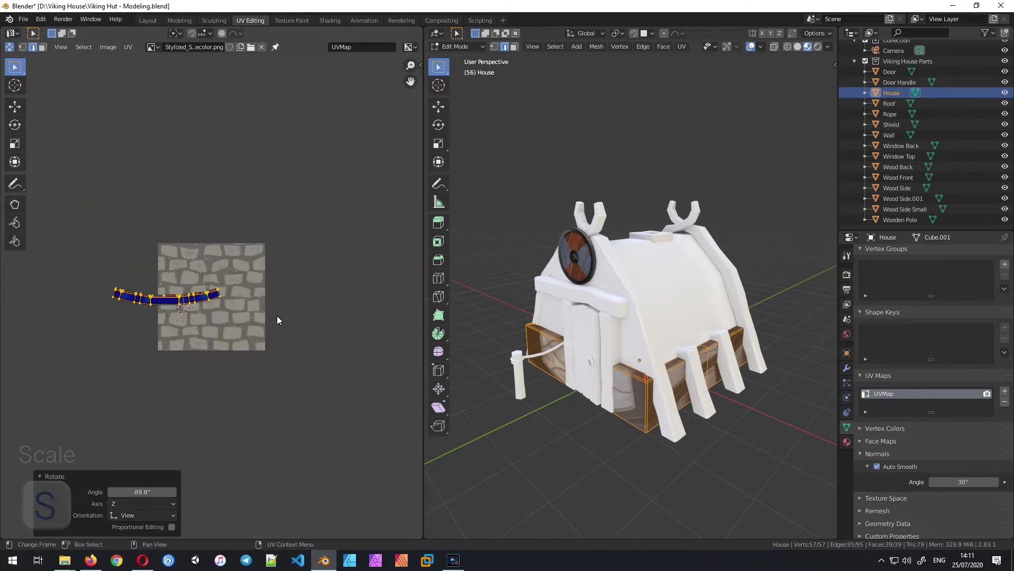
pyautogui.press('s')
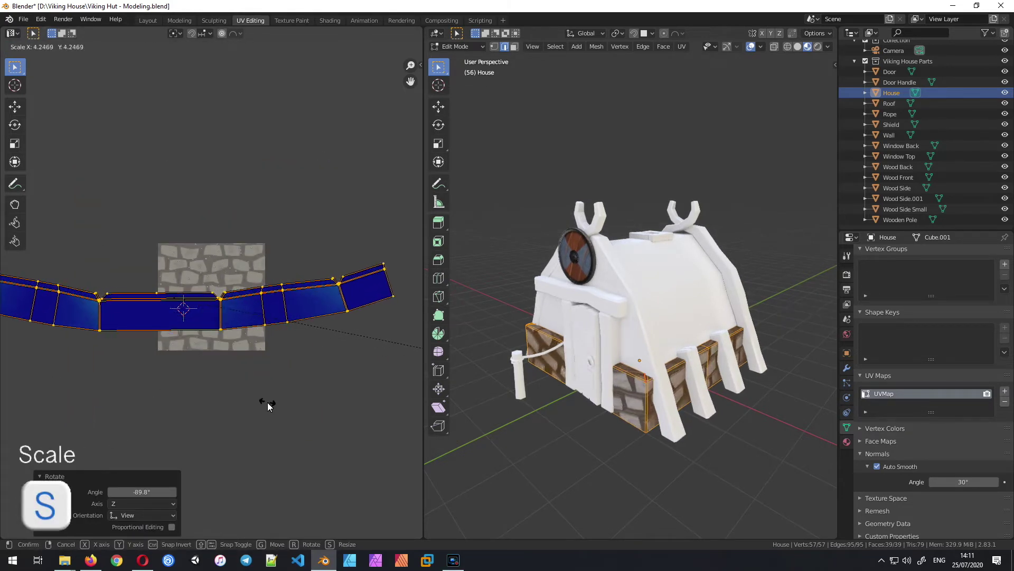
pyautogui.click(267, 404)
pyautogui.moveTo(830, 415); pyautogui.dragTo(619, 444, button='middle')
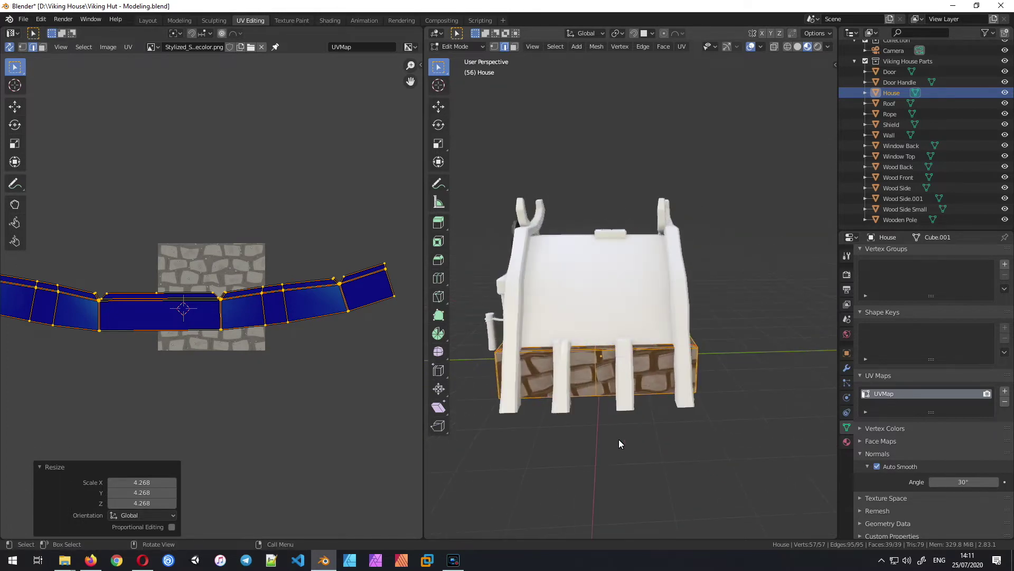
pyautogui.moveTo(676, 420)
pyautogui.mouseDown(button='middle')
pyautogui.moveTo(579, 407)
pyautogui.moveTo(652, 430)
pyautogui.moveTo(759, 406)
pyautogui.moveTo(690, 417)
pyautogui.mouseUp(button='middle')
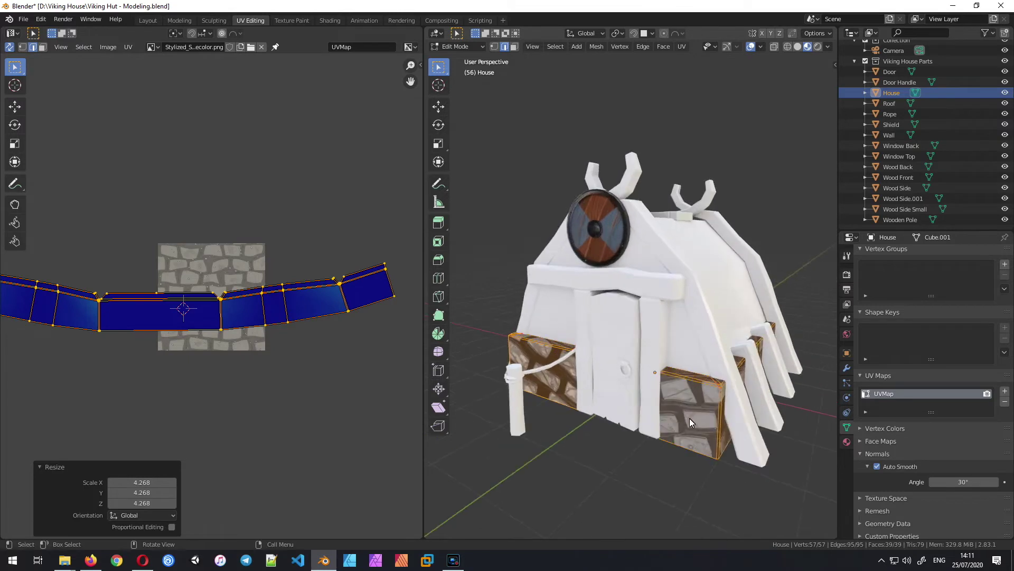
# Step: Select the bottom edge loop of the House's UV strip and flatten it into a straight horizontal line with Align Y
pyautogui.scroll(-4, 211, 338)
pyautogui.scroll(4, 233, 338)
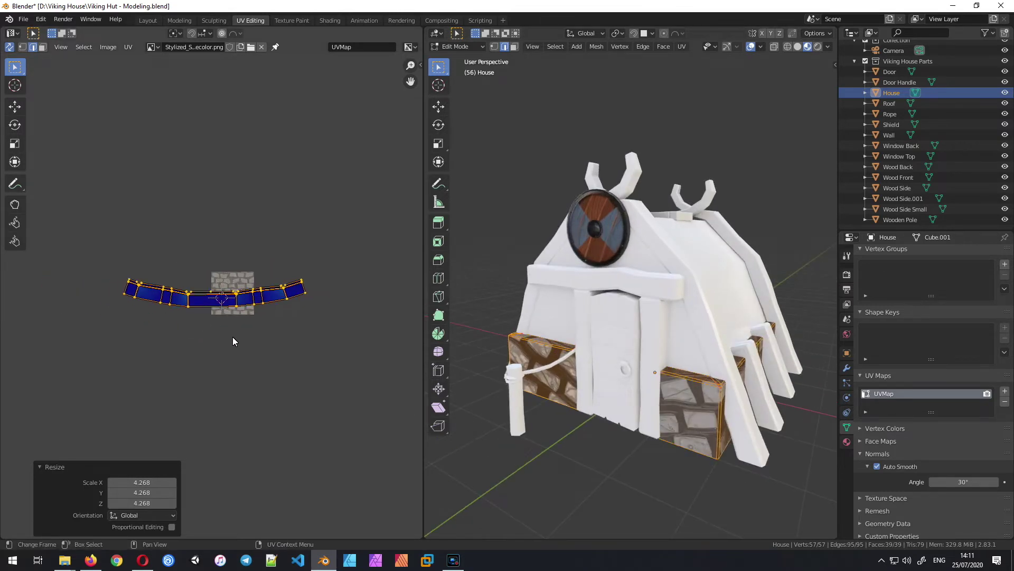
pyautogui.moveTo(287, 364); pyautogui.dragTo(226, 350, button='middle')
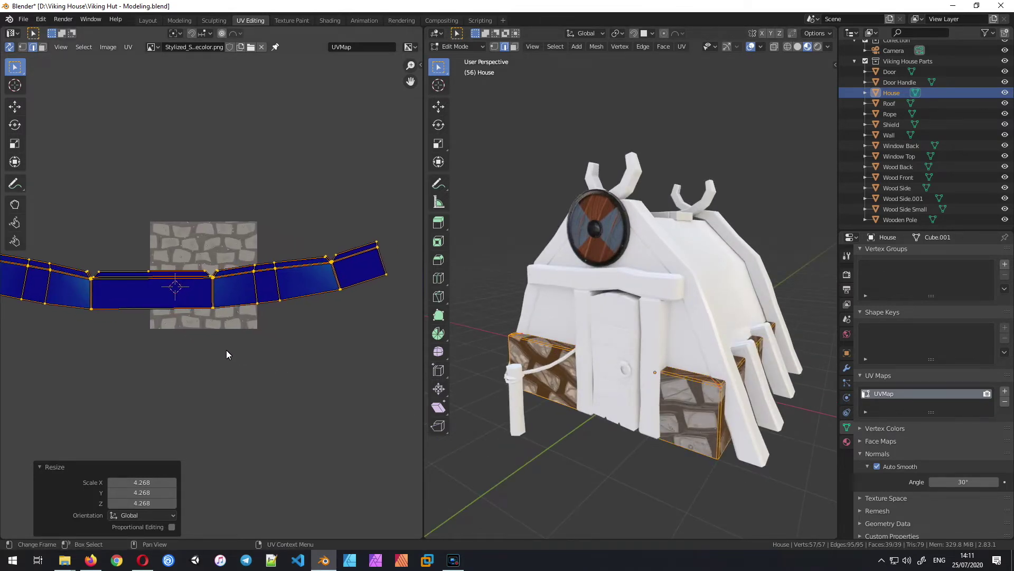
pyautogui.scroll(-1, 226, 350)
pyautogui.moveTo(158, 333); pyautogui.dragTo(200, 324, button='middle')
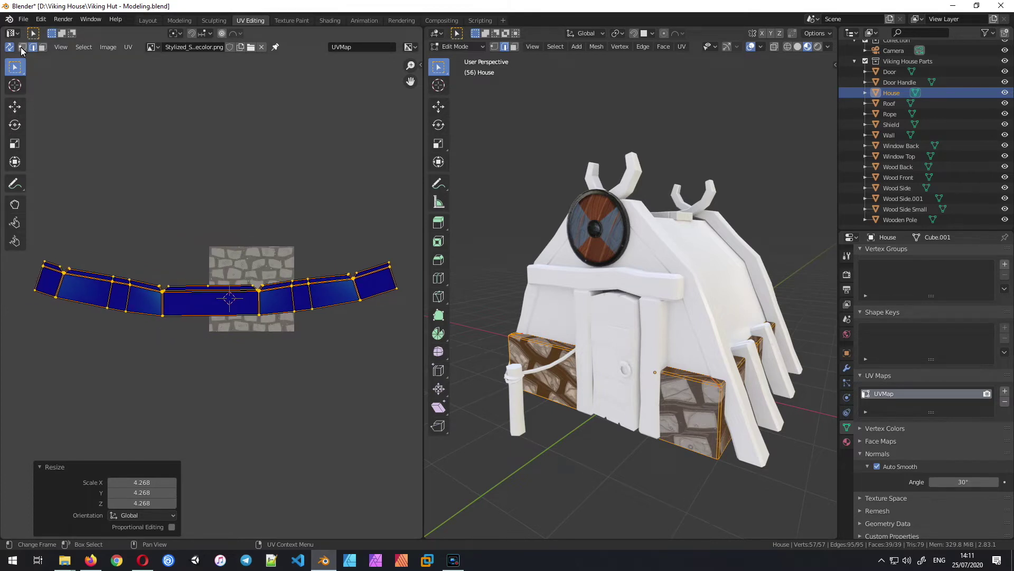
pyautogui.keyDown('alt'); pyautogui.click(103, 258); pyautogui.keyUp('alt')
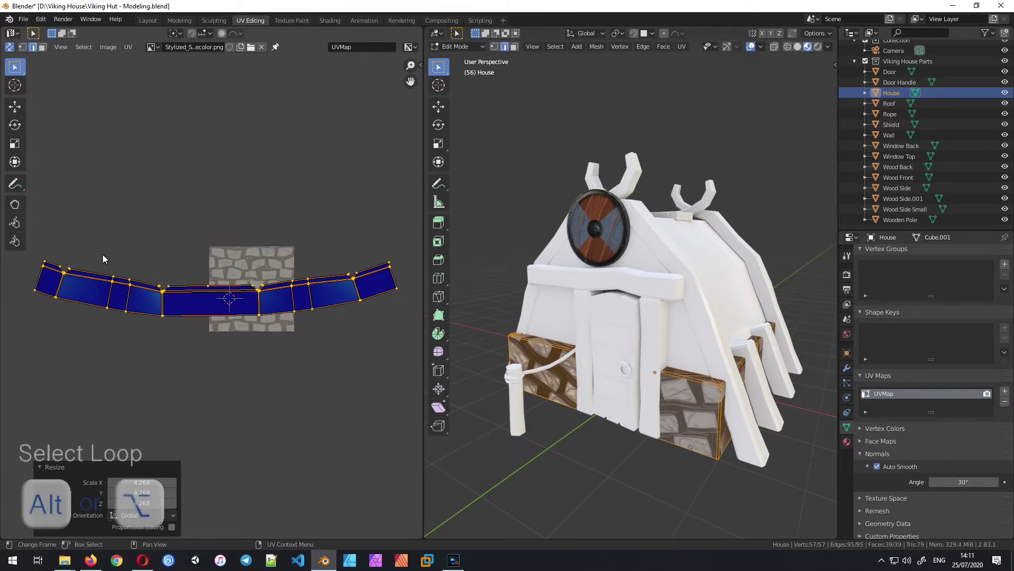
pyautogui.keyDown('alt'); pyautogui.click(90, 304); pyautogui.keyUp('alt')
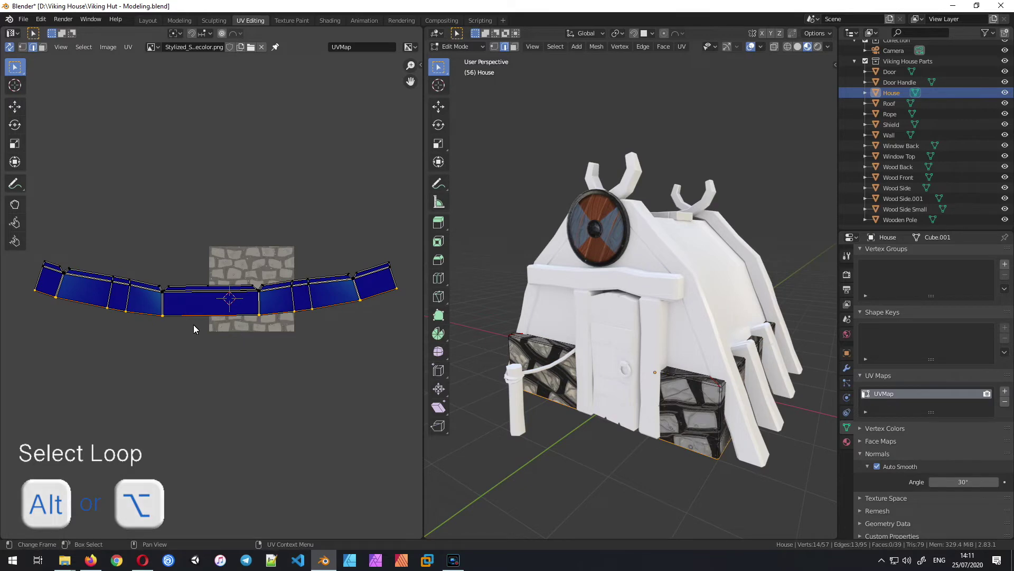
pyautogui.rightClick(251, 364)
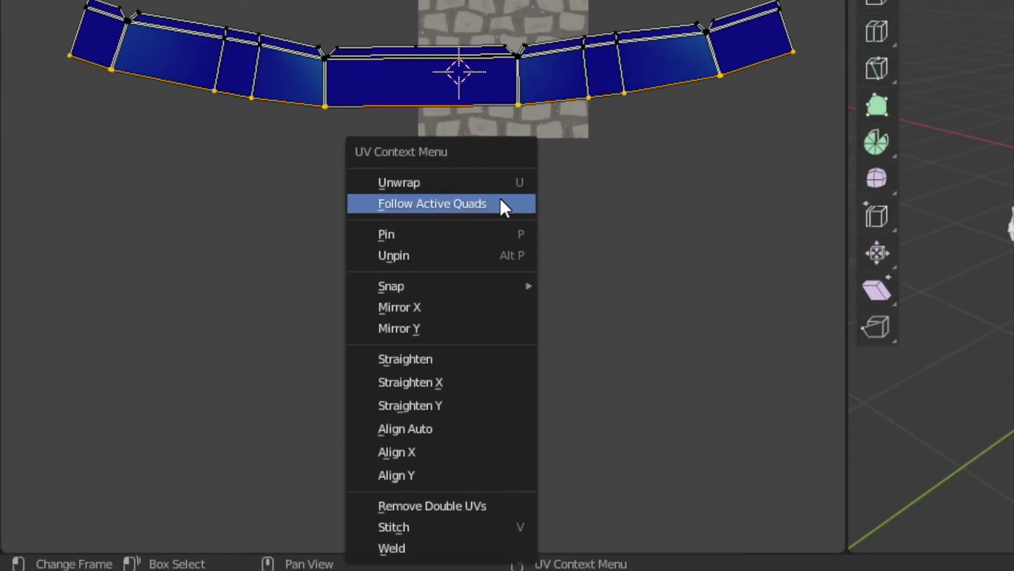
pyautogui.click(493, 475)
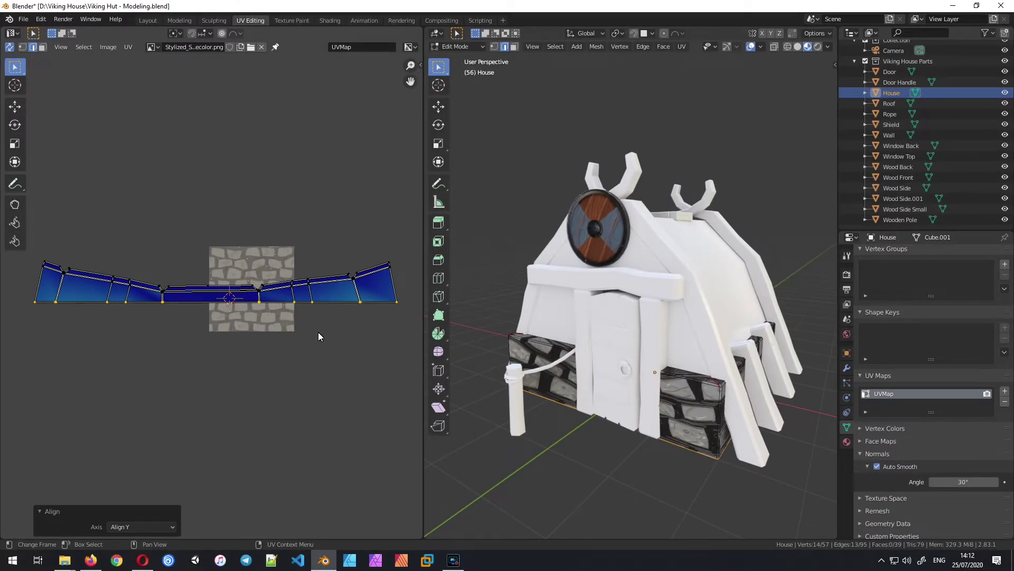
# Step: Select the edge loop above the strip's straightened bottom edge and flatten it with Align Y
pyautogui.moveTo(680, 425); pyautogui.dragTo(566, 434, button='middle')
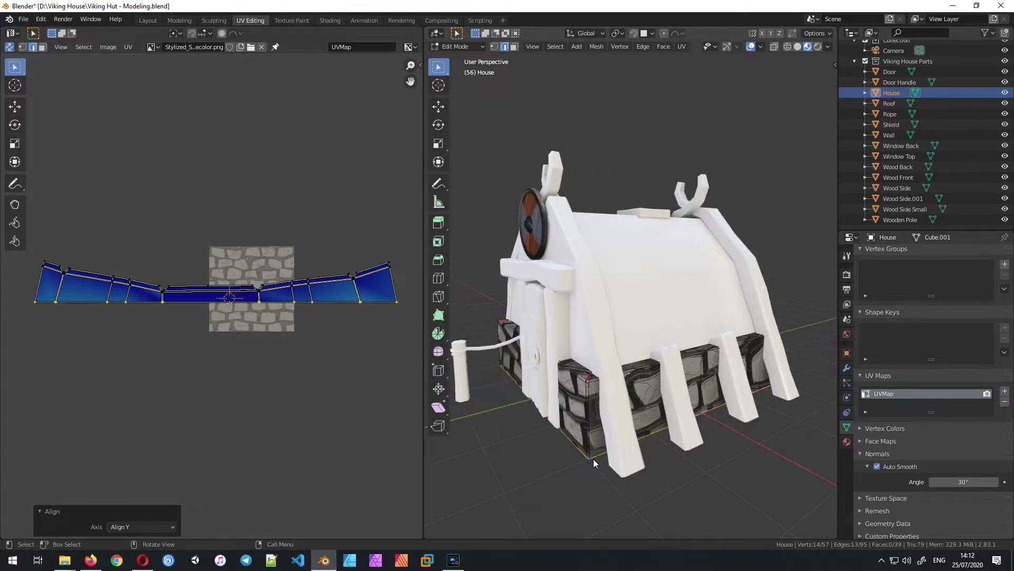
pyautogui.press('g')
pyautogui.click(268, 321)
pyautogui.scroll(3, 289, 362)
pyautogui.scroll(3, 249, 353)
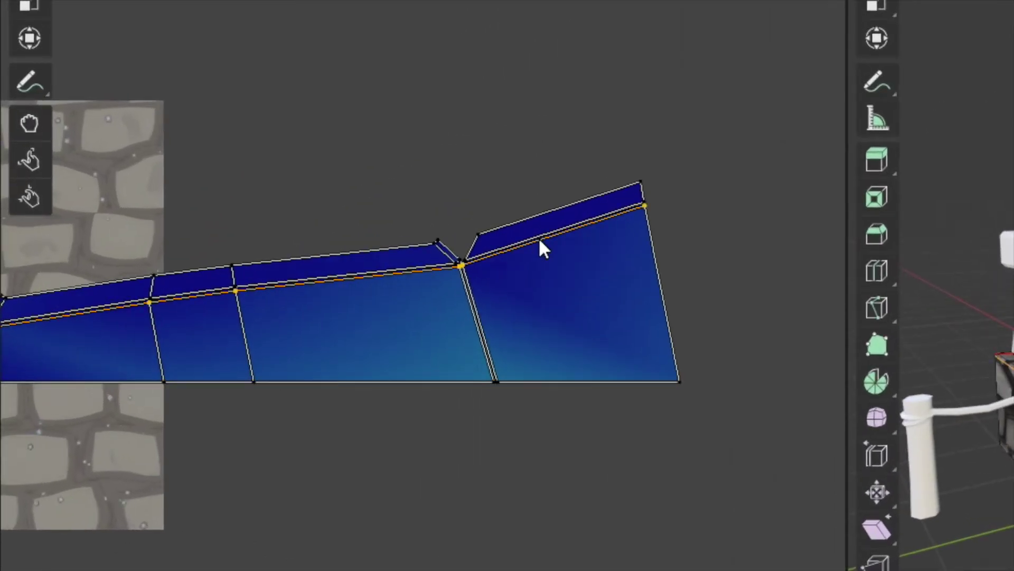
pyautogui.scroll(-4, 372, 301)
pyautogui.rightClick(417, 214)
pyautogui.click(416, 214)
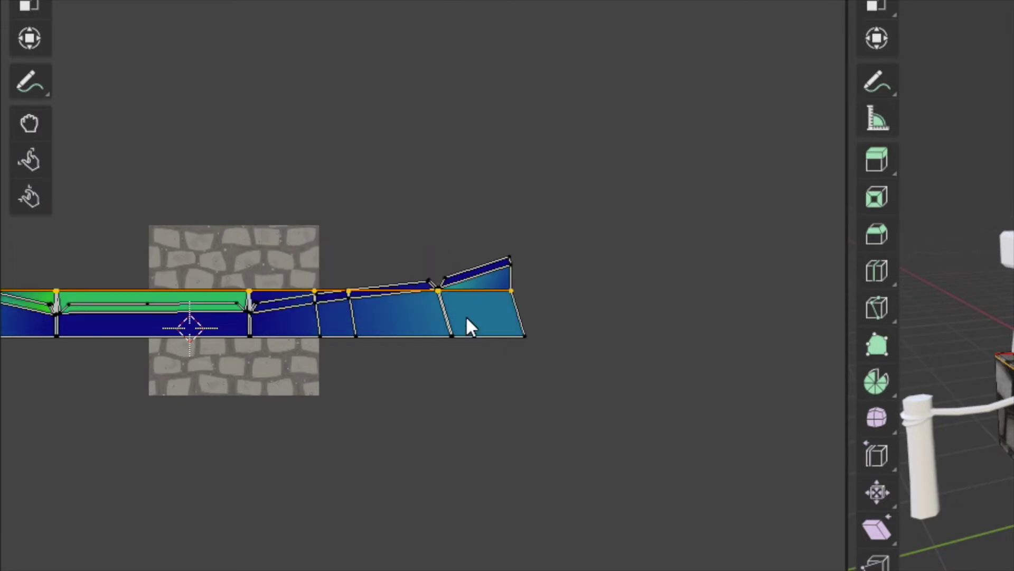
# Step: Move the flattened loop down along the Y axis until it sits just above the strip's bottom edge
pyautogui.scroll(3, 423, 312)
pyautogui.moveTo(288, 403); pyautogui.dragTo(670, 322, button='middle')
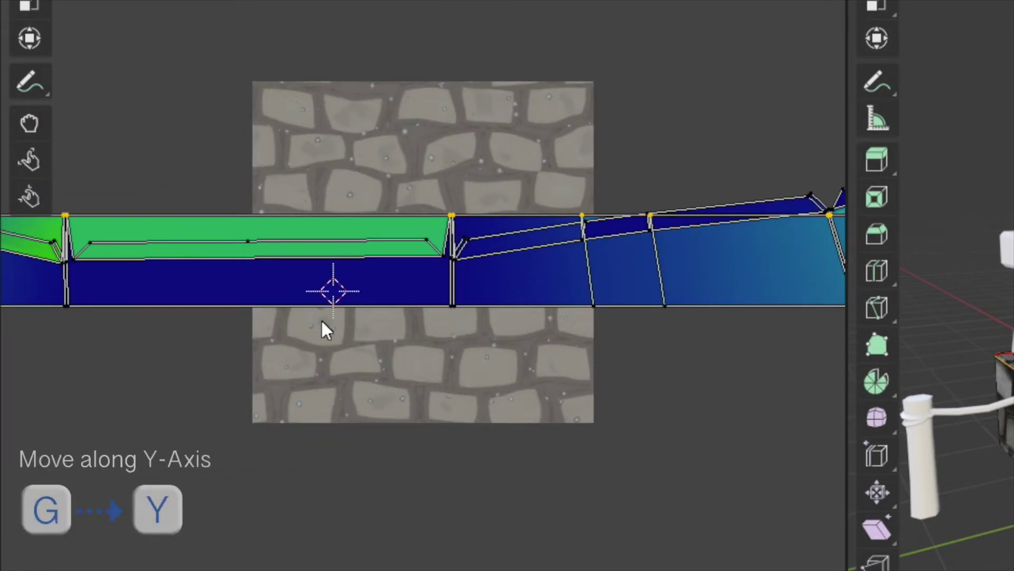
pyautogui.press('g')
pyautogui.press('y')
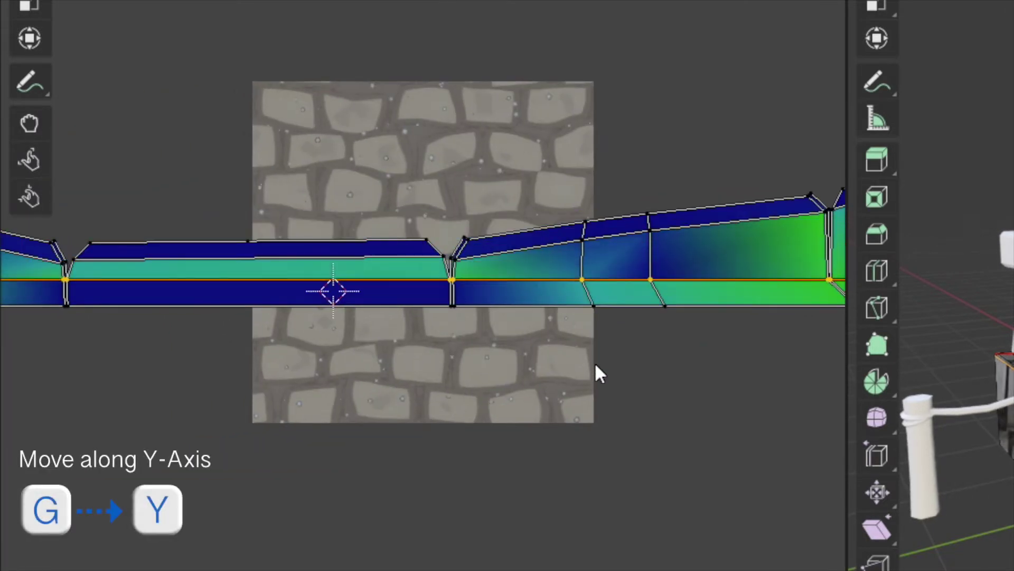
pyautogui.click(598, 359)
# Step: Select all segments of the next edge loop up, across the full length of the UV strip, and flatten them with Align Y
pyautogui.moveTo(517, 300); pyautogui.dragTo(246, 354, button='middle')
pyautogui.keyDown('alt'); pyautogui.click(624, 246); pyautogui.keyUp('alt')
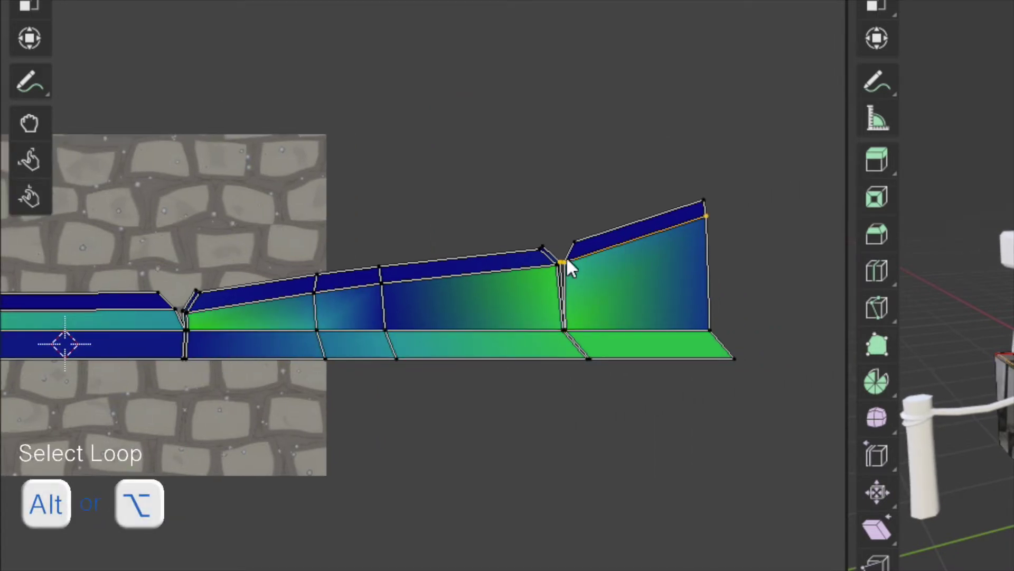
pyautogui.keyDown('alt'); pyautogui.click(477, 273); pyautogui.keyUp('alt')
pyautogui.moveTo(286, 337); pyautogui.dragTo(626, 347, button='middle')
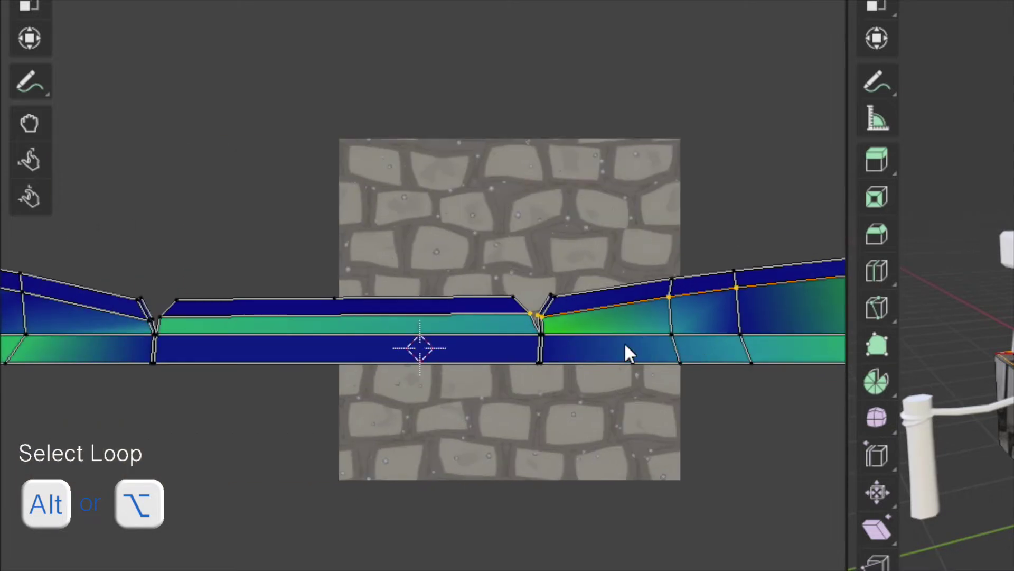
pyautogui.keyDown('alt'); pyautogui.keyDown('shift'); pyautogui.click(341, 318); pyautogui.keyUp('shift'); pyautogui.keyUp('alt')
pyautogui.moveTo(267, 371); pyautogui.dragTo(530, 398, button='middle')
pyautogui.keyDown('alt'); pyautogui.keyDown('shift'); pyautogui.click(360, 327); pyautogui.keyUp('shift'); pyautogui.keyUp('alt')
pyautogui.moveTo(319, 411); pyautogui.dragTo(709, 437, button='middle')
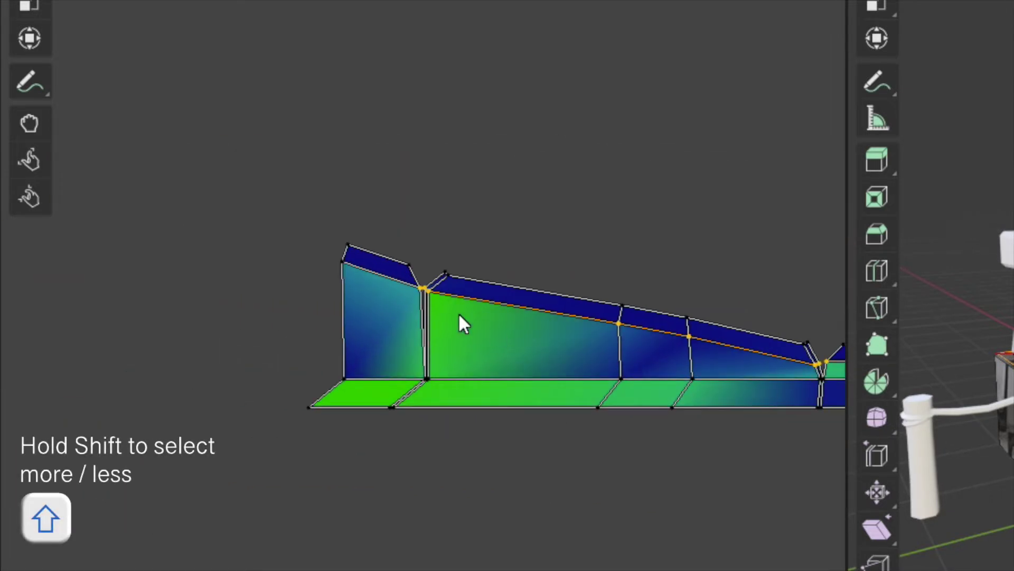
pyautogui.keyDown('alt'); pyautogui.keyDown('shift'); pyautogui.click(381, 276); pyautogui.keyUp('shift'); pyautogui.keyUp('alt')
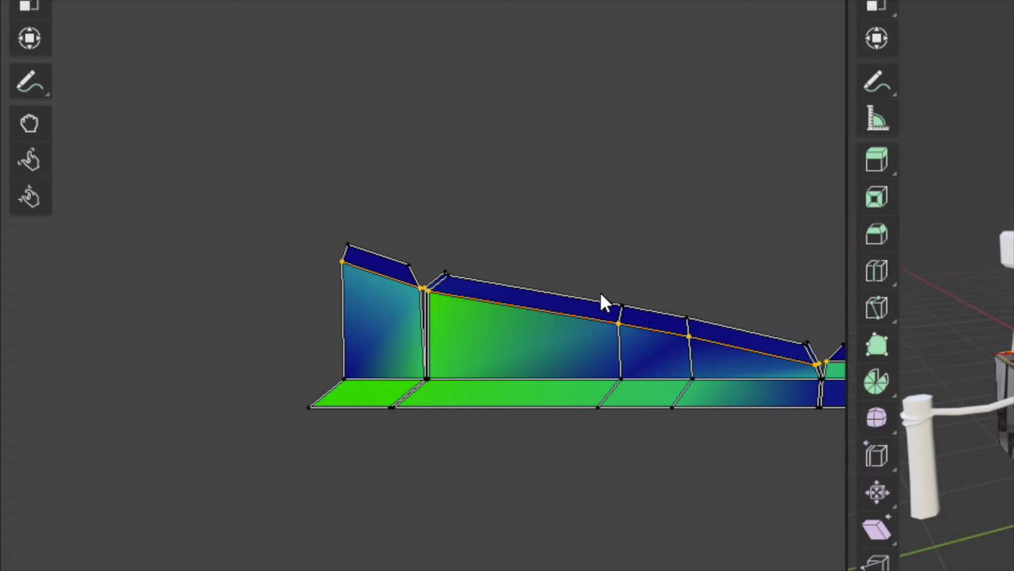
pyautogui.scroll(-2, 600, 291)
pyautogui.moveTo(636, 282); pyautogui.dragTo(280, 246, button='middle')
pyautogui.rightClick(376, 208)
pyautogui.click(375, 207)
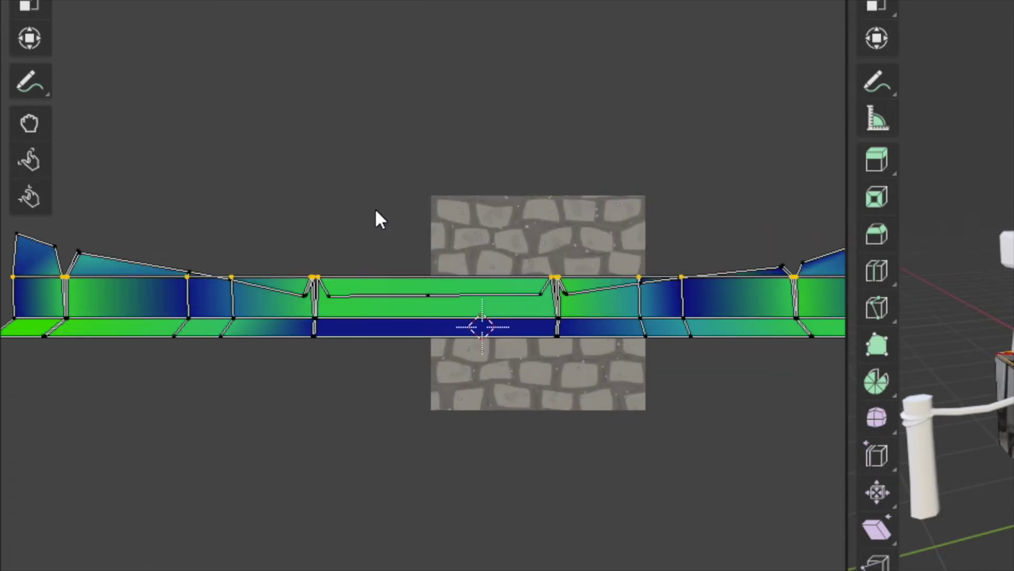
# Step: Move this flattened third loop down along the Y axis to just above the second loop
pyautogui.press('g')
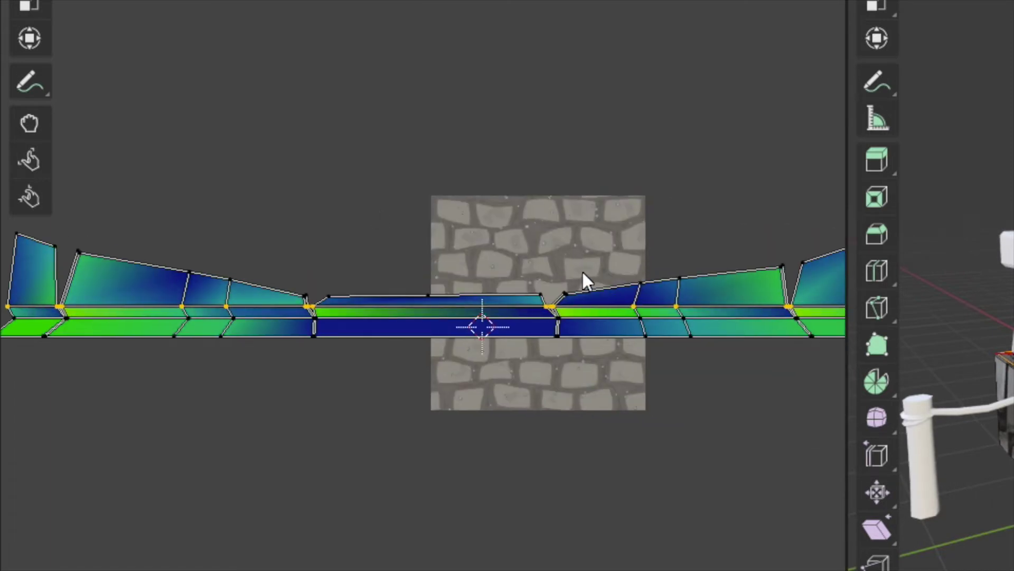
pyautogui.rightClick(267, 281)
pyautogui.click(267, 281)
# Step: Select the segments of the UV strip's topmost edge through to its right end and flatten them with Align Y
pyautogui.keyDown('alt'); pyautogui.click(384, 289); pyautogui.keyUp('alt')
pyautogui.keyDown('alt'); pyautogui.keyDown('shift'); pyautogui.click(458, 296); pyautogui.keyUp('shift'); pyautogui.keyUp('alt')
pyautogui.keyDown('alt'); pyautogui.keyDown('shift'); pyautogui.click(114, 256); pyautogui.keyUp('shift'); pyautogui.keyUp('alt')
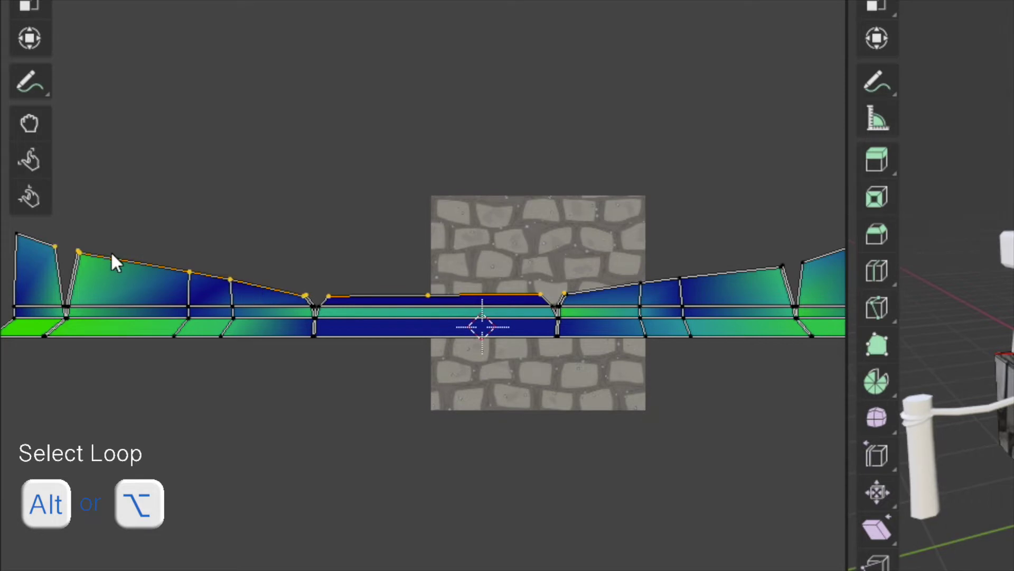
pyautogui.keyDown('alt'); pyautogui.keyDown('shift'); pyautogui.click(600, 289); pyautogui.keyUp('shift'); pyautogui.keyUp('alt')
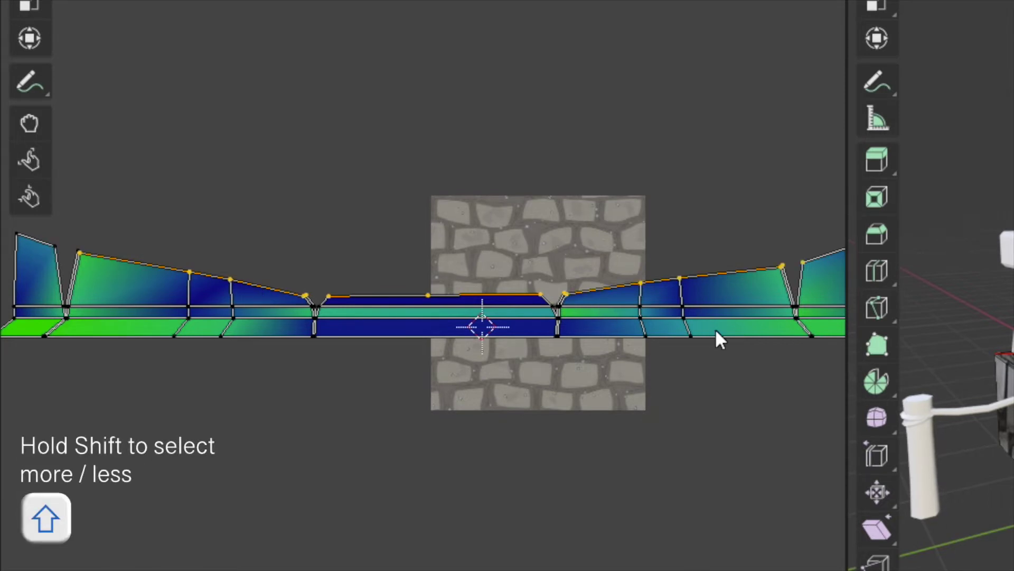
pyautogui.moveTo(711, 329); pyautogui.dragTo(354, 351, button='middle')
pyautogui.keyDown('alt'); pyautogui.keyDown('shift'); pyautogui.click(442, 333); pyautogui.keyUp('shift'); pyautogui.keyUp('alt')
pyautogui.rightClick(402, 260)
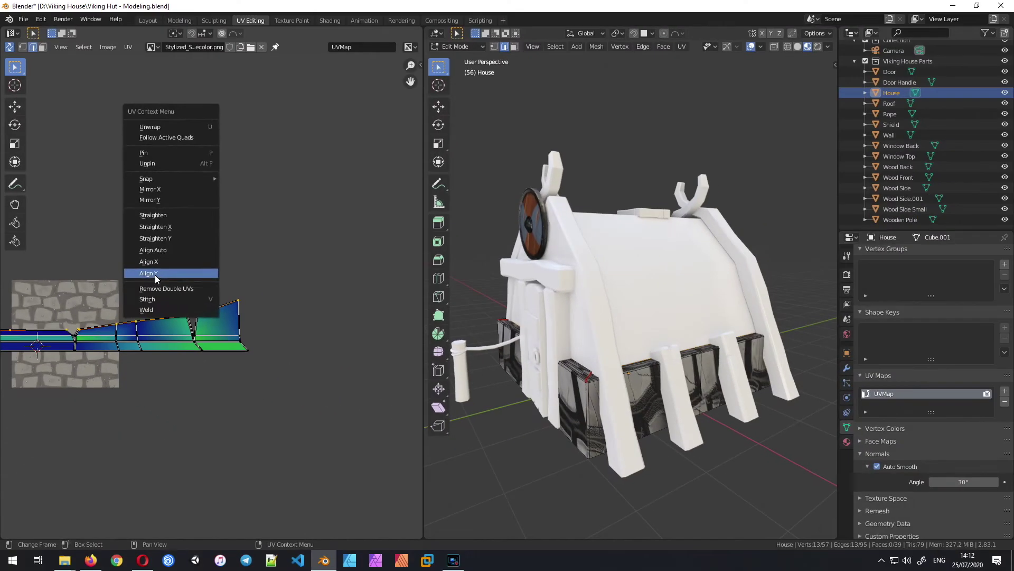
pyautogui.click(308, 263)
# Step: Add the missed leftmost segment to the top edge selection and level the whole top edge with Align Y
pyautogui.moveTo(168, 340); pyautogui.dragTo(623, 252, button='middle')
pyautogui.scroll(-5, 523, 429)
pyautogui.moveTo(543, 437); pyautogui.dragTo(566, 429, button='middle')
pyautogui.scroll(3, 657, 385)
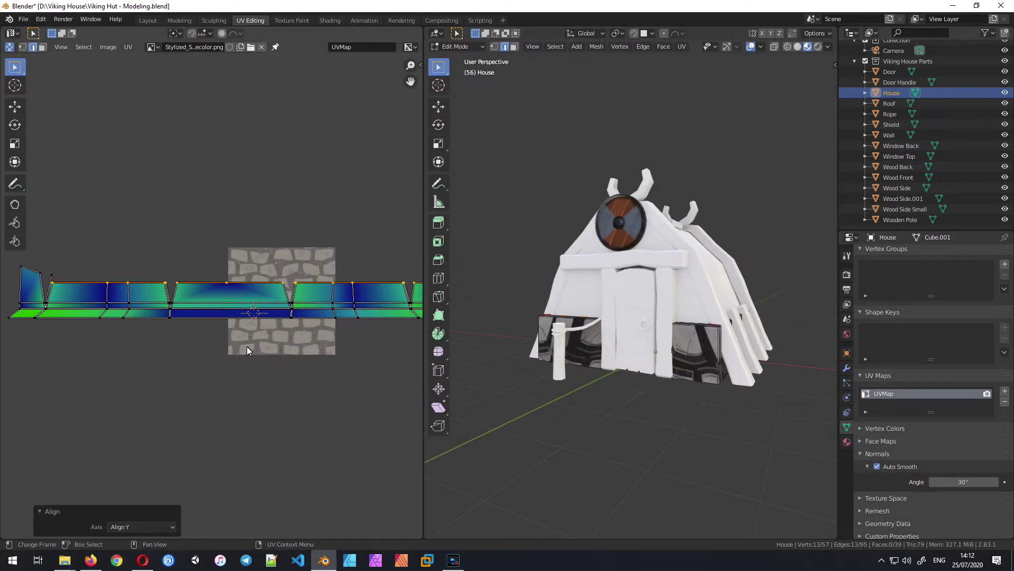
pyautogui.moveTo(246, 346); pyautogui.dragTo(258, 349, button='middle')
pyautogui.keyDown('alt'); pyautogui.keyDown('shift'); pyautogui.click(50, 277); pyautogui.keyUp('shift'); pyautogui.keyUp('alt')
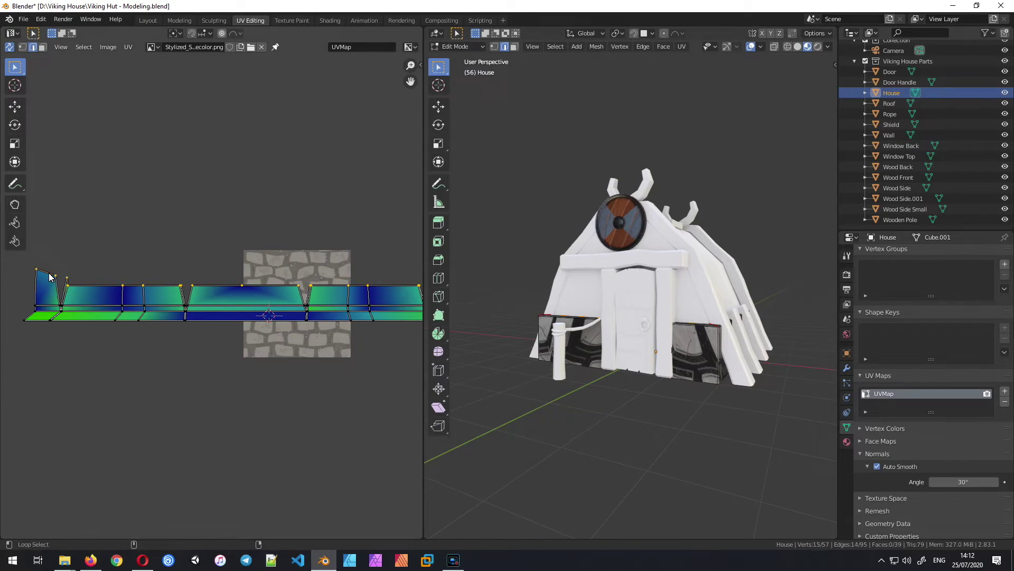
pyautogui.moveTo(284, 290); pyautogui.dragTo(223, 286, button='middle')
pyautogui.rightClick(222, 257)
pyautogui.click(221, 259)
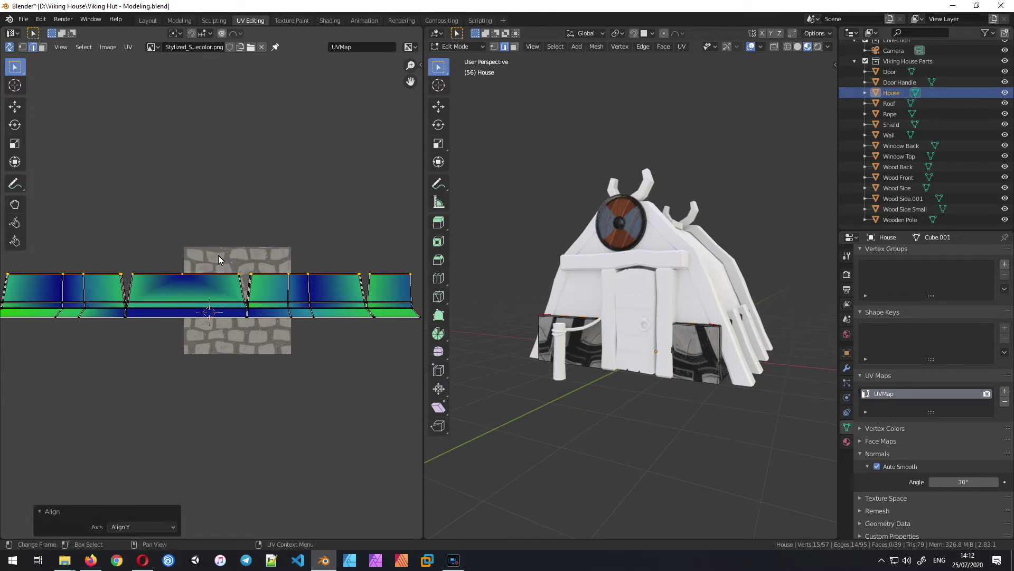
# Step: Select the vertices at the UV strip's left end and straighten them vertically with Align X
pyautogui.moveTo(655, 347); pyautogui.dragTo(690, 377, button='middle')
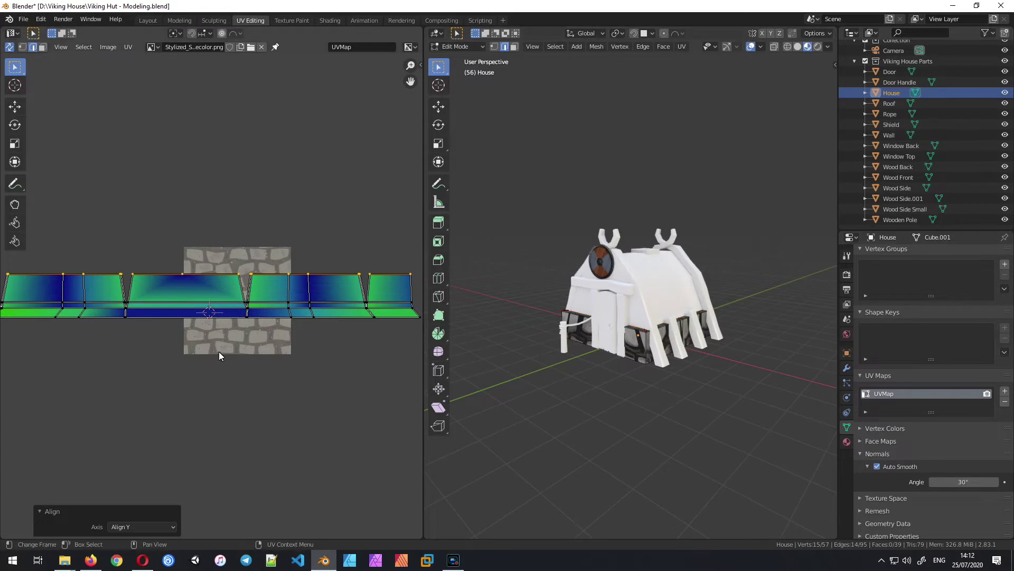
pyautogui.scroll(-1, 219, 354)
pyautogui.moveTo(51, 332); pyautogui.dragTo(118, 332, button='middle')
pyautogui.moveTo(81, 273); pyautogui.dragTo(120, 346)
pyautogui.rightClick(76, 310)
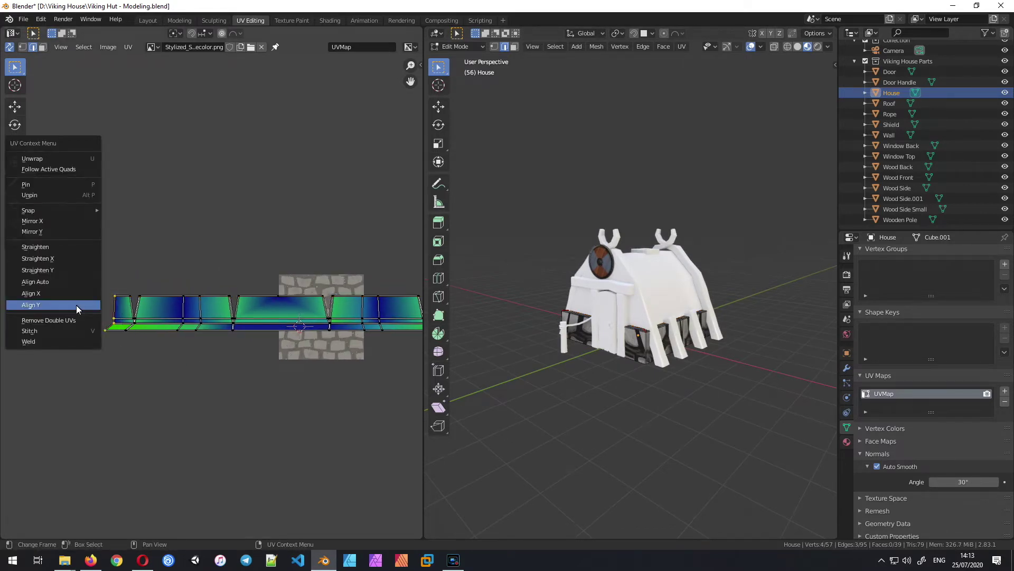
pyautogui.click(74, 289)
# Step: Select the vertices at the UV strip's right end and straighten them vertically with Align X
pyautogui.moveTo(277, 373); pyautogui.dragTo(204, 375, button='middle')
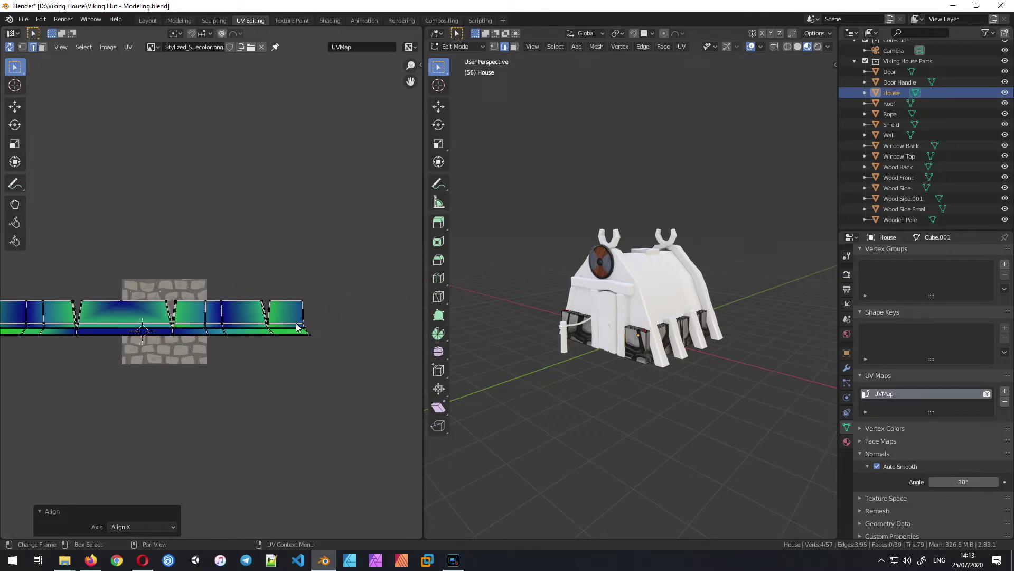
pyautogui.moveTo(290, 287); pyautogui.dragTo(328, 347)
pyautogui.rightClick(325, 308)
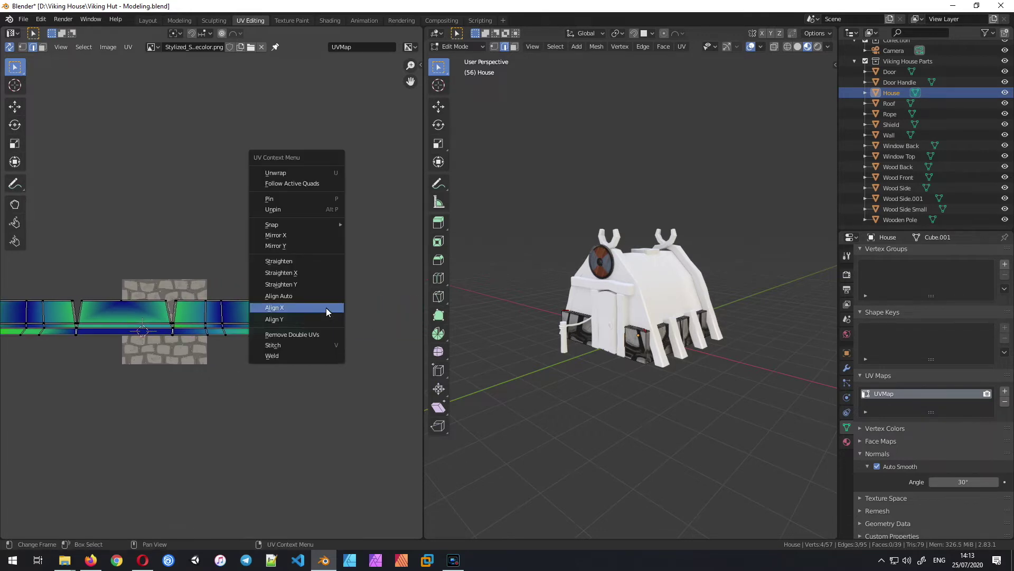
pyautogui.click(326, 307)
# Step: Select the UV strip's whole bottom edge and move it slightly down along the Y axis
pyautogui.moveTo(666, 338); pyautogui.dragTo(628, 356, button='middle')
pyautogui.scroll(-1, 276, 364)
pyautogui.moveTo(3, 294); pyautogui.dragTo(59, 305, button='middle')
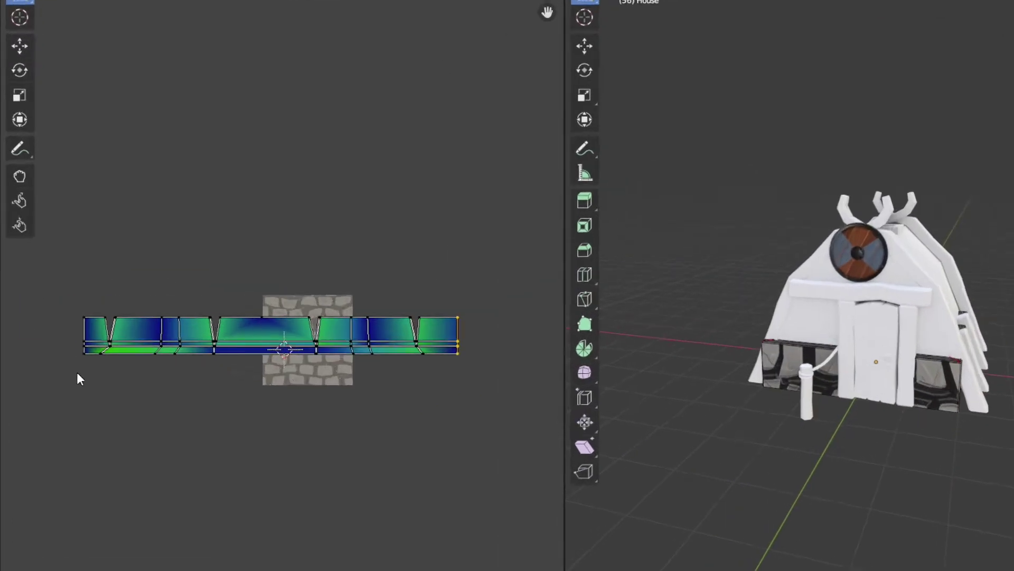
pyautogui.moveTo(73, 351); pyautogui.dragTo(486, 395)
pyautogui.press('g')
pyautogui.press('y')
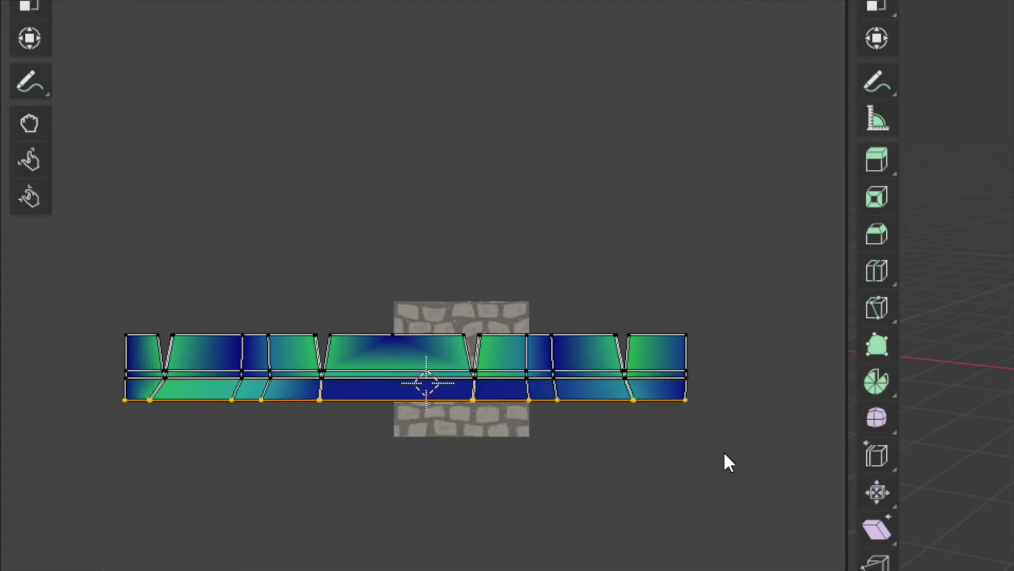
pyautogui.click(724, 460)
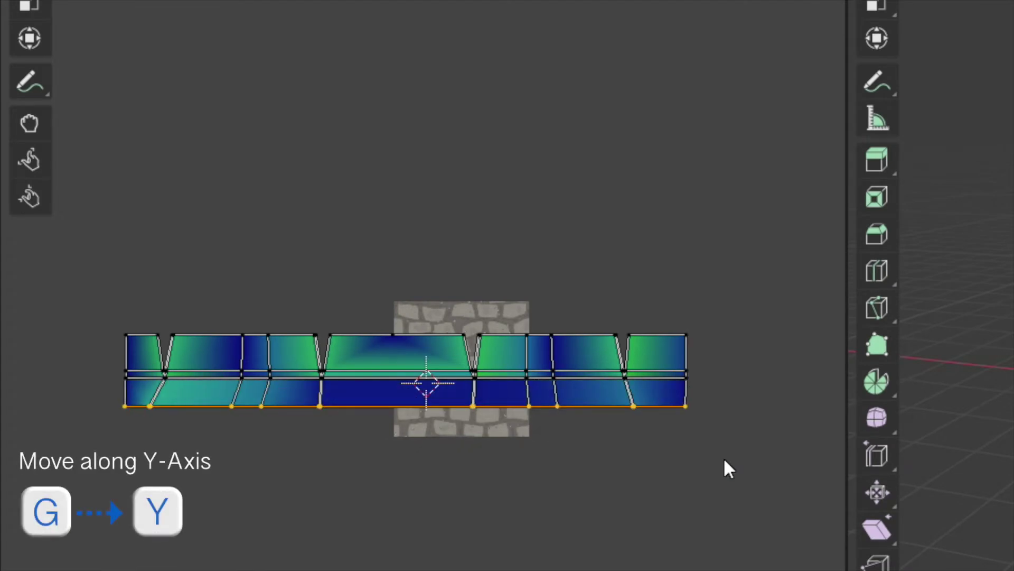
# Step: Slide the second bottom vertex from the strip's left end along the edge until it lies directly below the vertex above
pyautogui.click(150, 405)
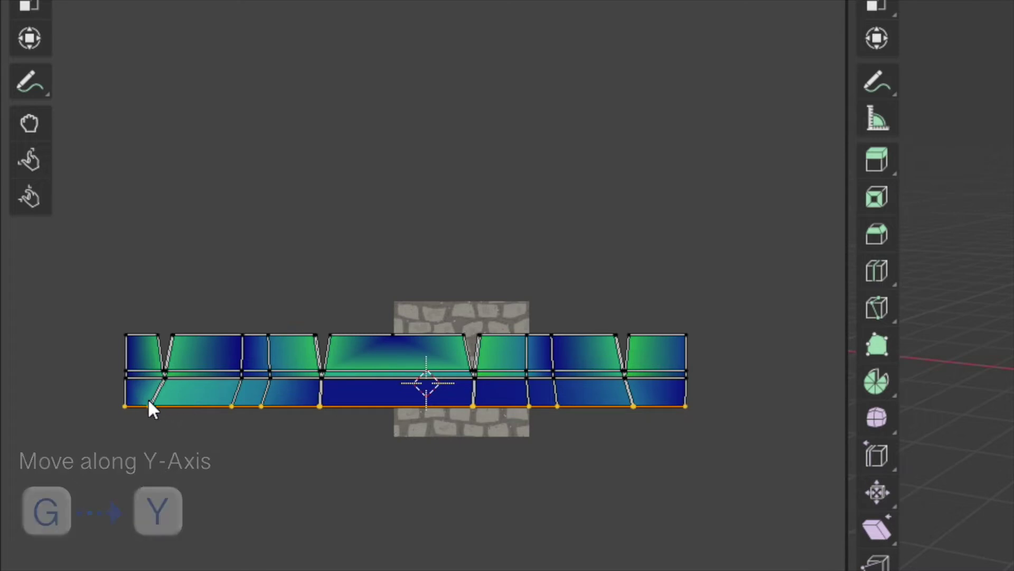
pyautogui.press('g')
pyautogui.press('g')
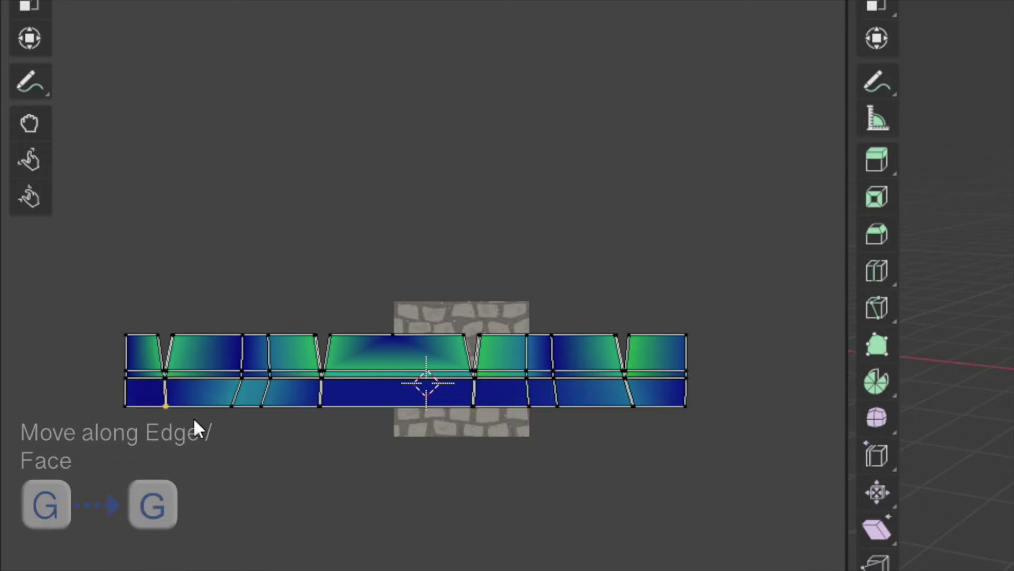
# Step: Straighten the two slanted vertex columns in the strip's left section and the first column past the centre panel with Align X
pyautogui.moveTo(250, 314); pyautogui.dragTo(287, 429)
pyautogui.rightClick(287, 425)
pyautogui.click(287, 419)
pyautogui.moveTo(203, 316); pyautogui.dragTo(260, 429)
pyautogui.rightClick(232, 484)
pyautogui.click(232, 485)
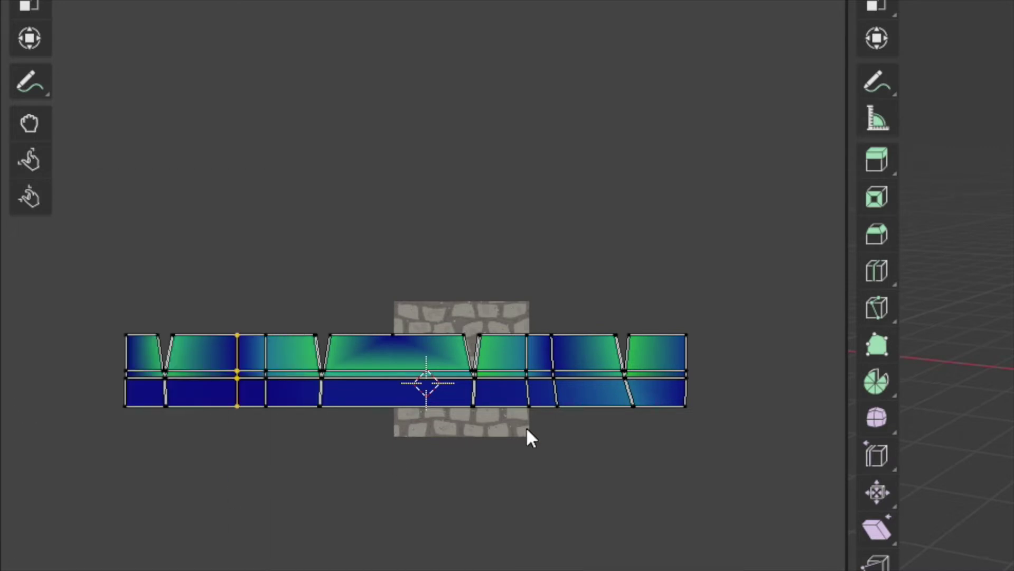
pyautogui.moveTo(511, 325); pyautogui.dragTo(541, 434)
pyautogui.rightClick(497, 463)
pyautogui.click(497, 462)
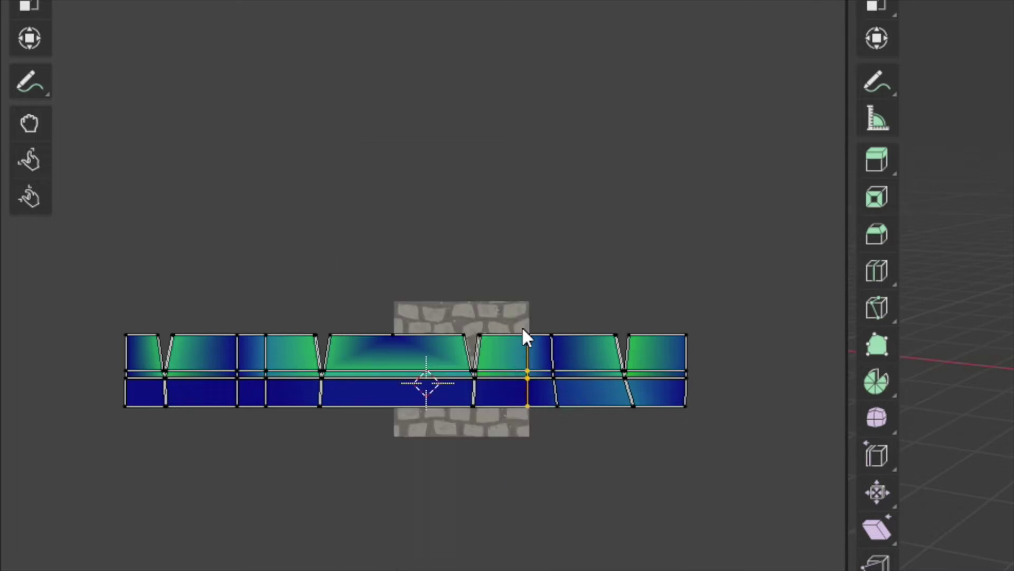
# Step: Straighten the second vertex column past the centre panel with Align X and move the third column's bottom vertex -0.0625 along X
pyautogui.moveTo(544, 315); pyautogui.dragTo(603, 438)
pyautogui.rightClick(577, 439)
pyautogui.click(577, 439)
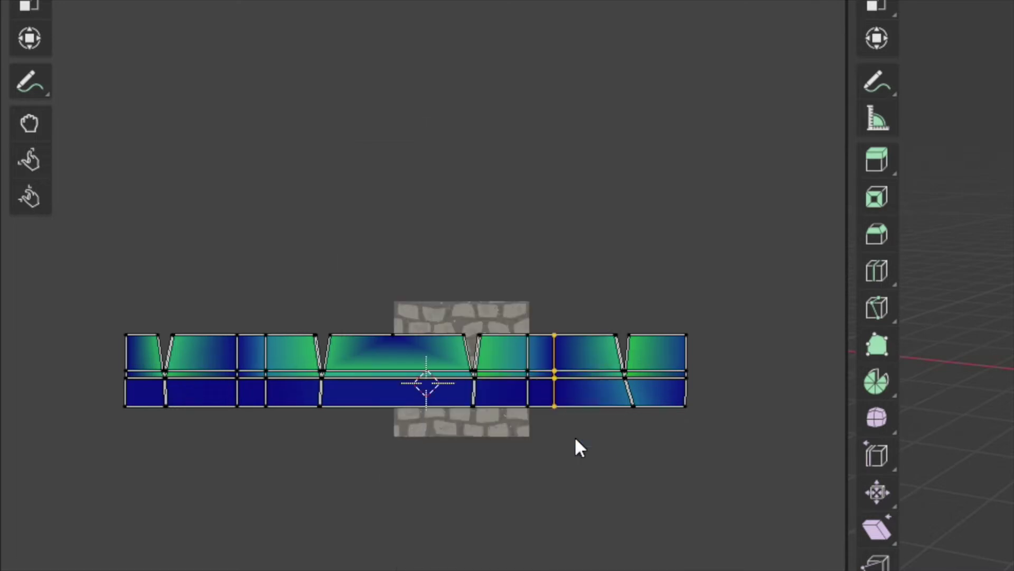
pyautogui.moveTo(623, 398); pyautogui.dragTo(664, 437)
pyautogui.press('g')
pyautogui.press('x')
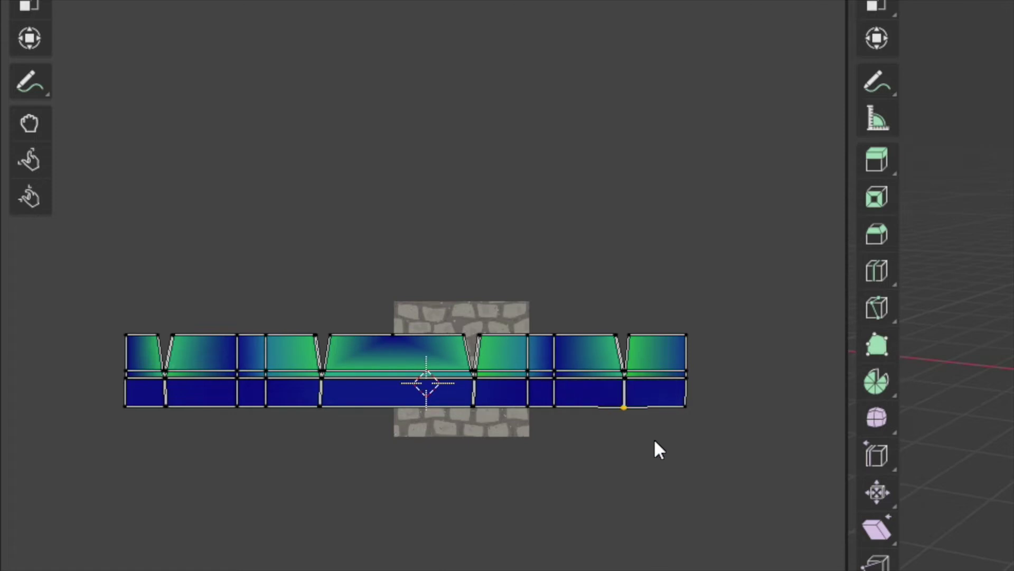
pyautogui.click(655, 436)
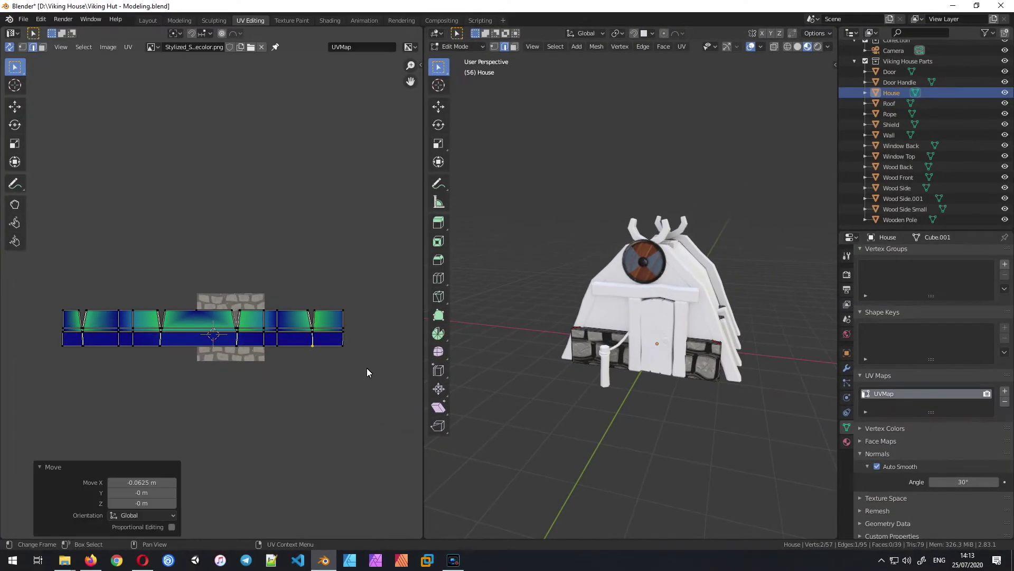
pyautogui.moveTo(608, 370)
pyautogui.mouseDown(button='middle')
pyautogui.moveTo(664, 367)
pyautogui.moveTo(556, 360)
pyautogui.moveTo(602, 368)
pyautogui.mouseUp(button='middle')
pyautogui.scroll(4, 634, 402)
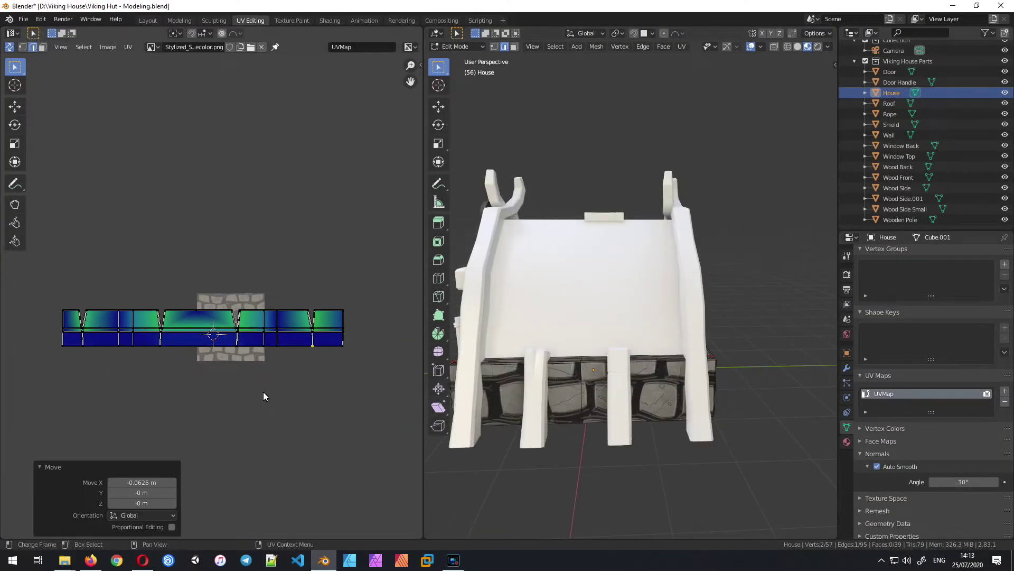
pyautogui.scroll(3, 246, 374)
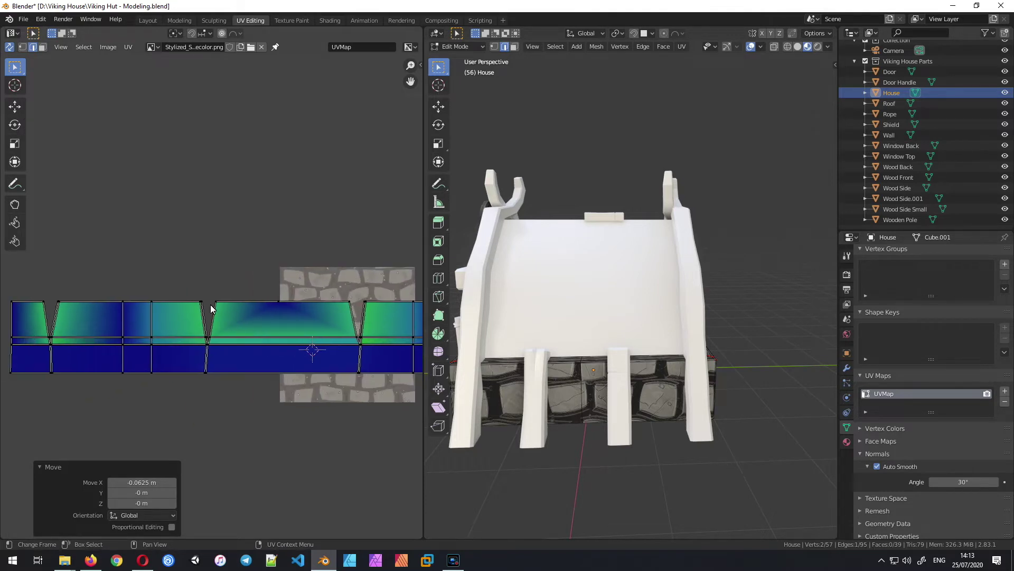
pyautogui.click(211, 298)
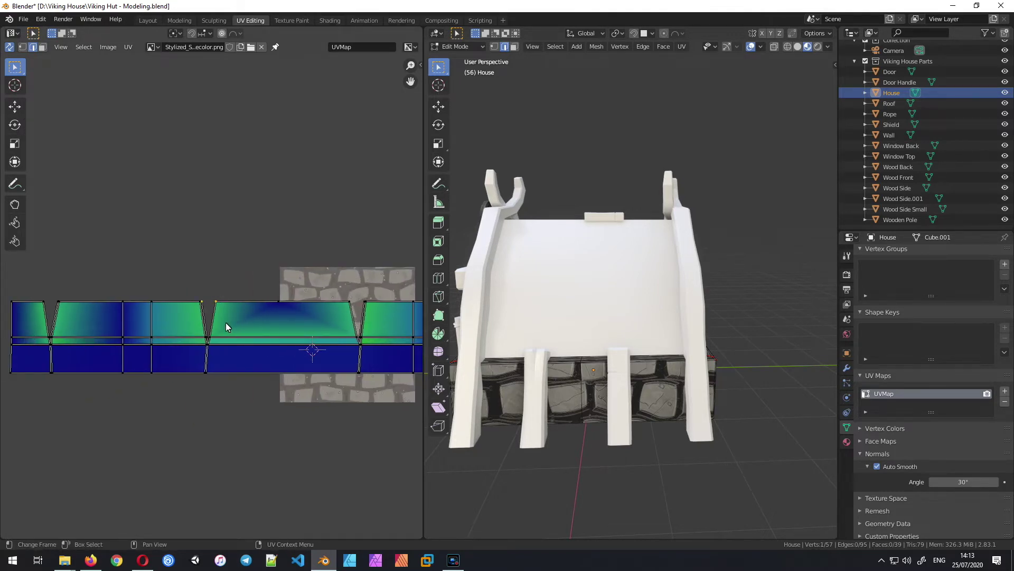
pyautogui.scroll(3, 217, 337)
pyautogui.scroll(1, 391, 335)
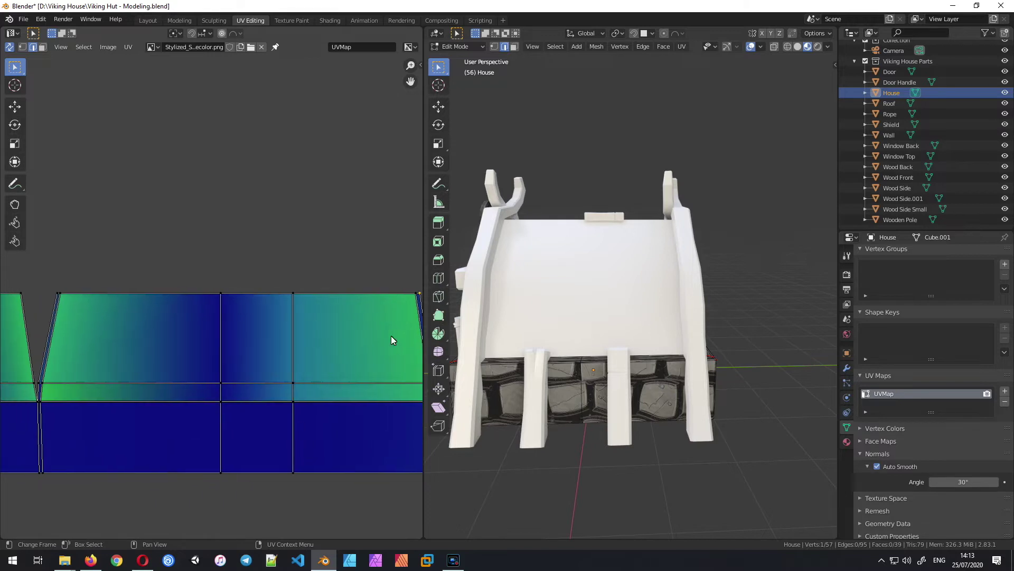
pyautogui.scroll(-8, 265, 375)
# Step: Select the whole UV strip, scale it uniformly by about 1.165, and scale it by about 0.709 along X
pyautogui.moveTo(109, 261); pyautogui.dragTo(320, 377)
pyautogui.moveTo(611, 423); pyautogui.dragTo(636, 446, button='middle')
pyautogui.press('s')
pyautogui.press('s')
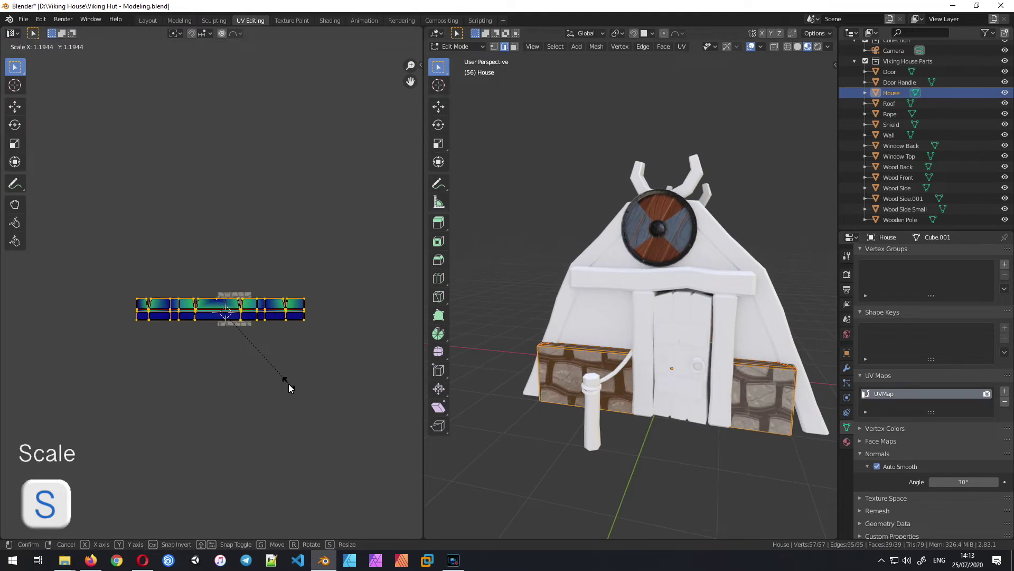
pyautogui.click(286, 383)
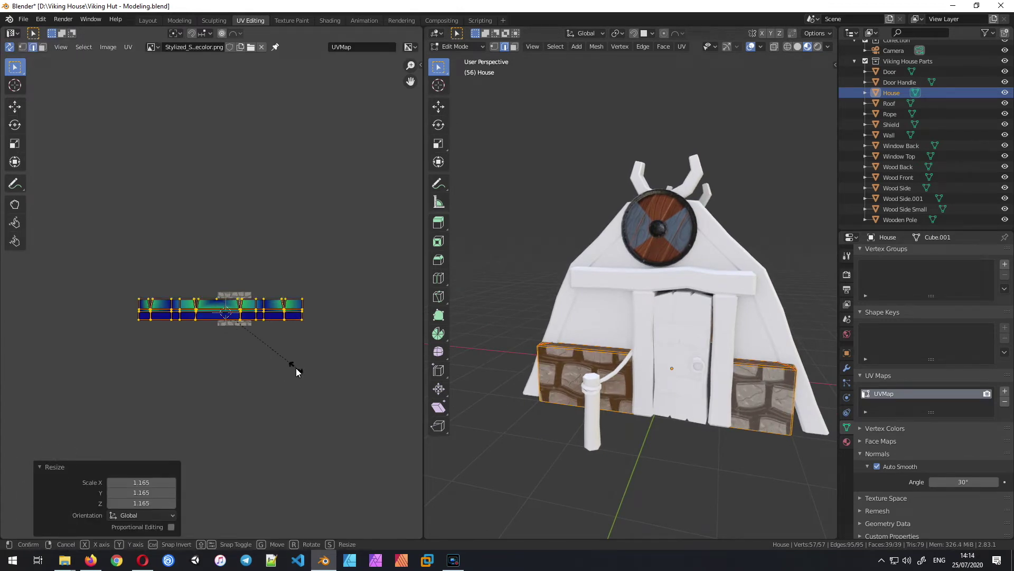
pyautogui.press('x')
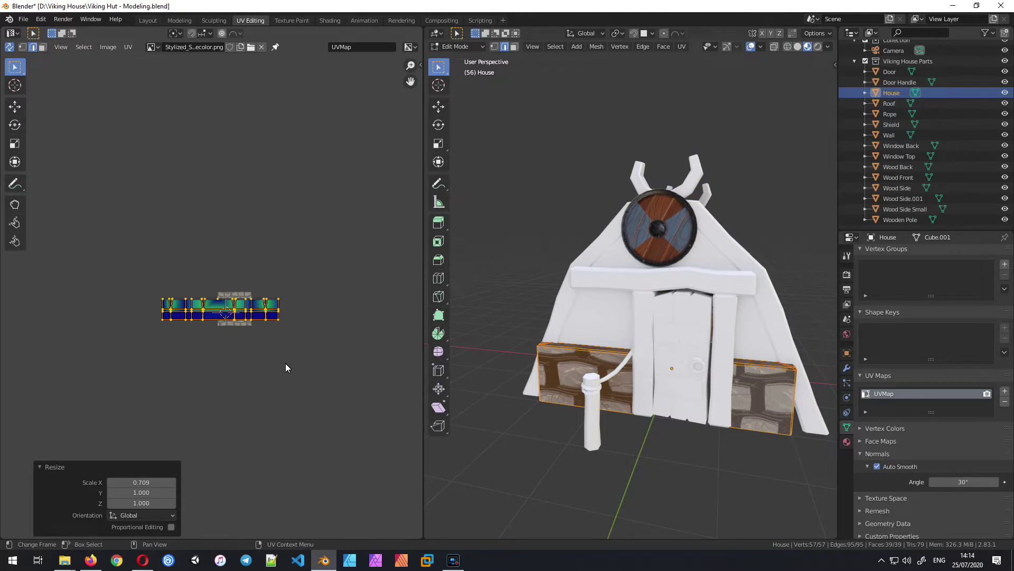
pyautogui.click(284, 363)
# Step: Scale the whole UV strip uniformly by about 1.415 and move it by 0.078125 in X and -0.03125 in Y
pyautogui.press('s')
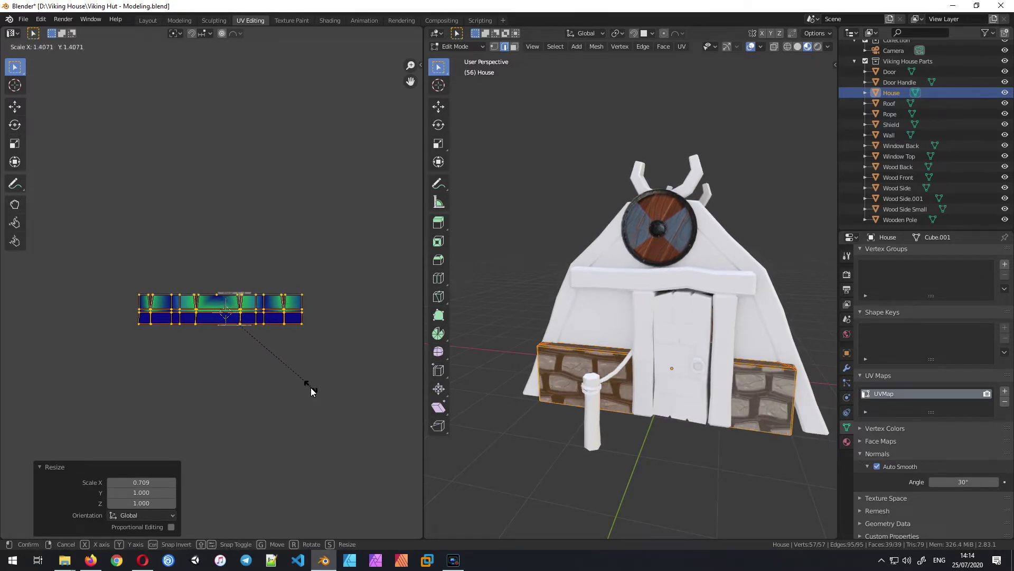
pyautogui.click(310, 387)
pyautogui.press('g')
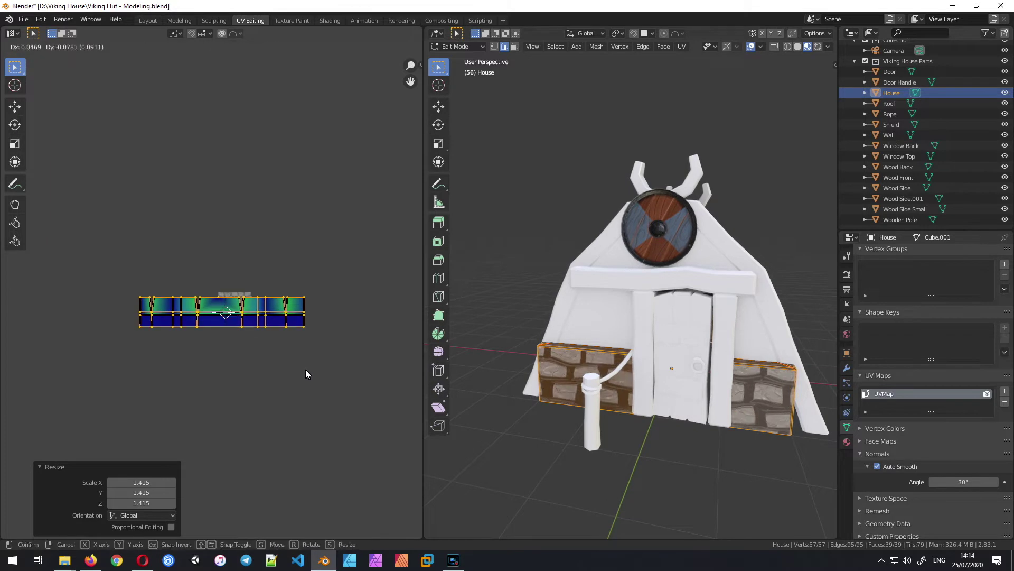
pyautogui.click(307, 368)
# Step: Inspect the stone texture on the front, back and side walls of the hut, in edit mode and object mode
pyautogui.moveTo(609, 415); pyautogui.dragTo(477, 414, button='middle')
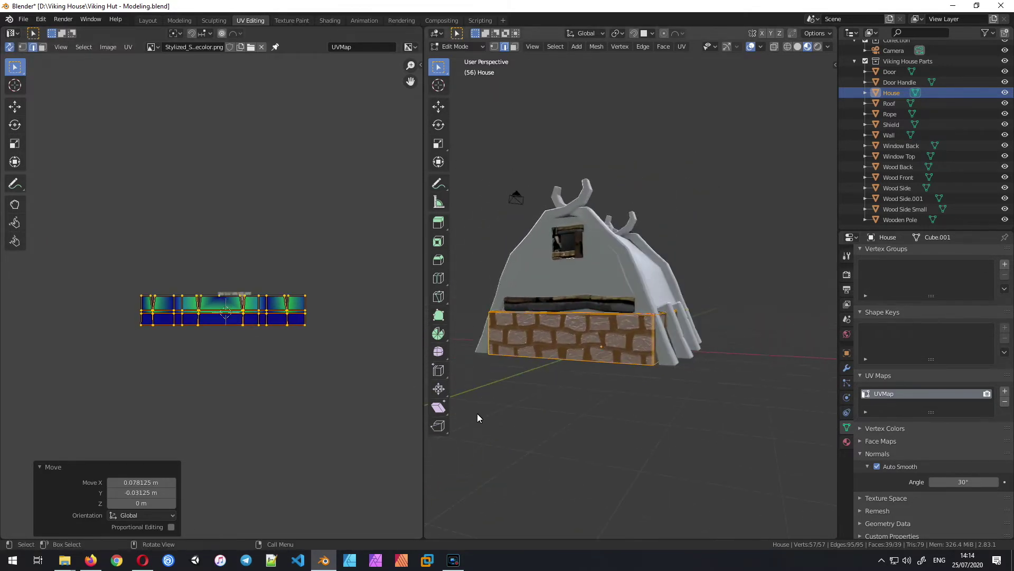
pyautogui.scroll(4, 658, 386)
pyautogui.moveTo(719, 418); pyautogui.dragTo(697, 369, button='middle')
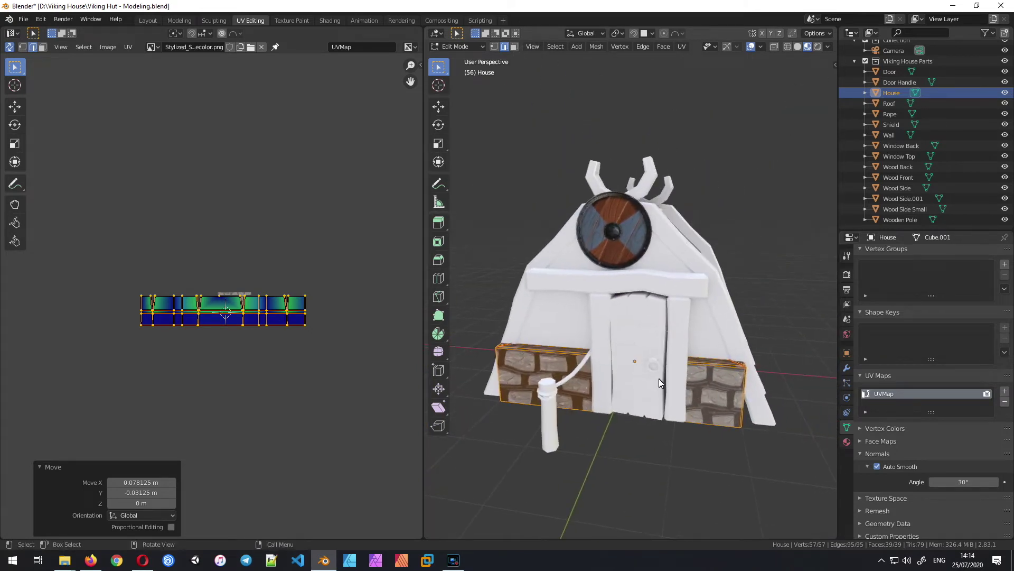
pyautogui.press('Tab')
pyautogui.moveTo(715, 461); pyautogui.dragTo(666, 426, button='middle')
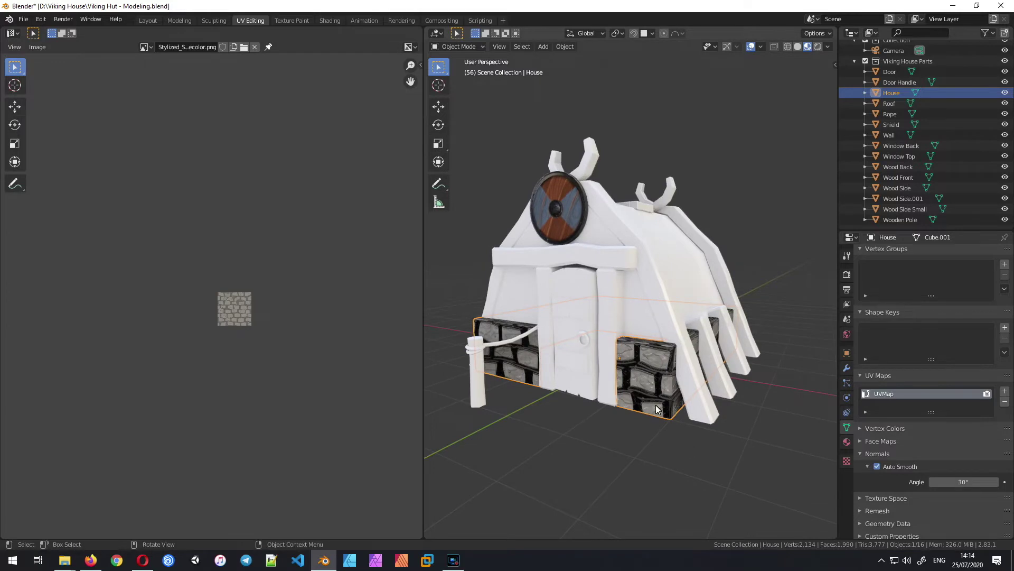
pyautogui.moveTo(635, 360); pyautogui.dragTo(618, 418, button='middle')
pyautogui.scroll(4, 617, 425)
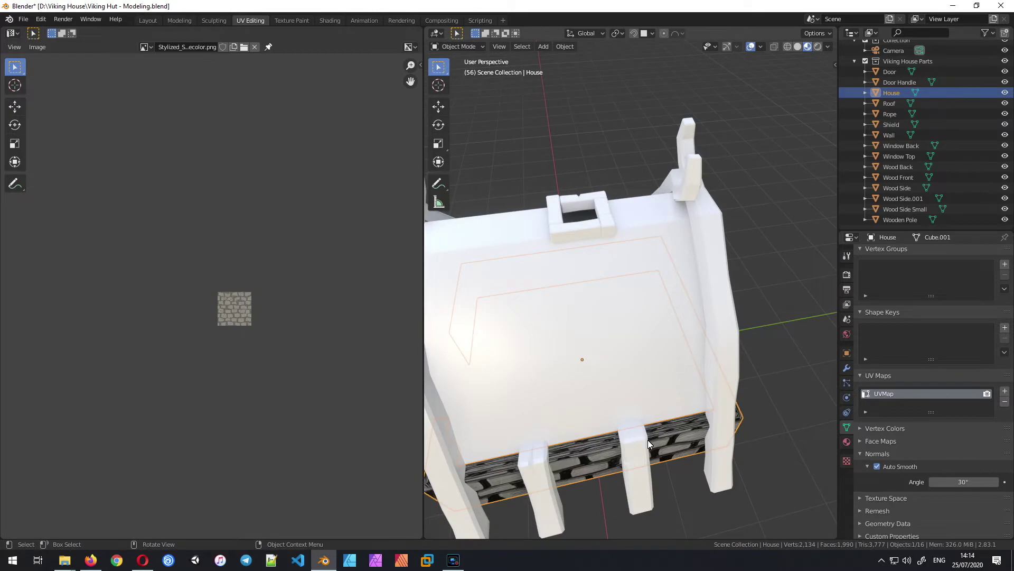
# Step: Re-enter edit mode on the house base and move the UV strip's top vertex row down about 0.413 along Y
pyautogui.click(549, 456)
pyautogui.click(575, 456)
pyautogui.press('Tab')
pyautogui.scroll(4, 223, 361)
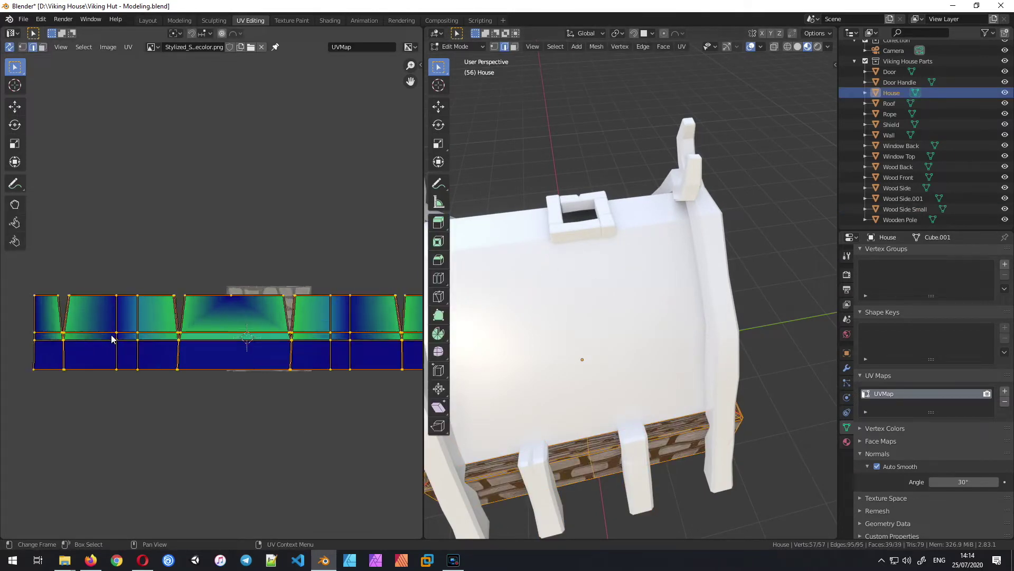
pyautogui.scroll(-2, 113, 340)
pyautogui.moveTo(76, 279); pyautogui.dragTo(382, 304)
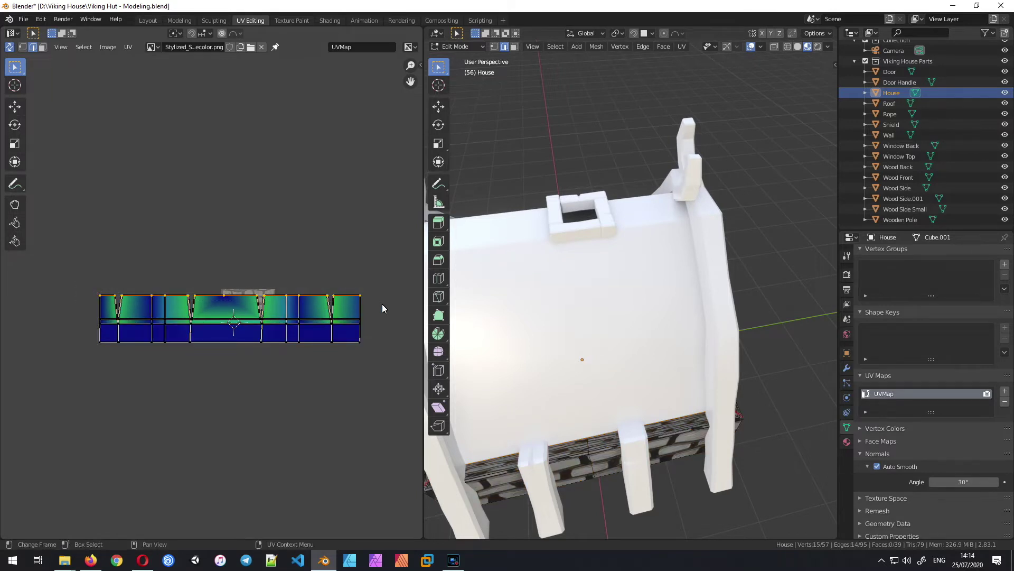
pyautogui.press('g')
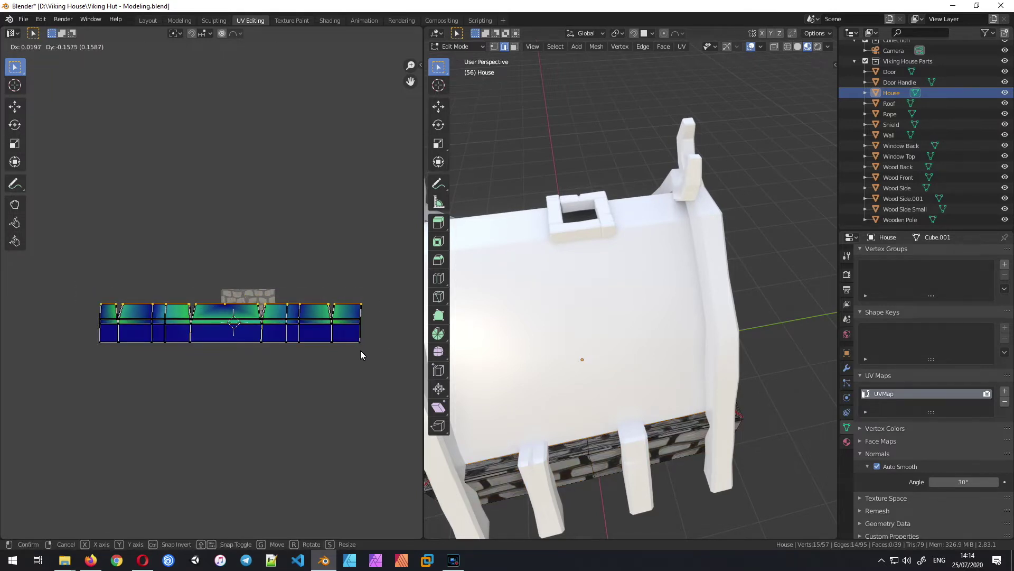
pyautogui.press('y')
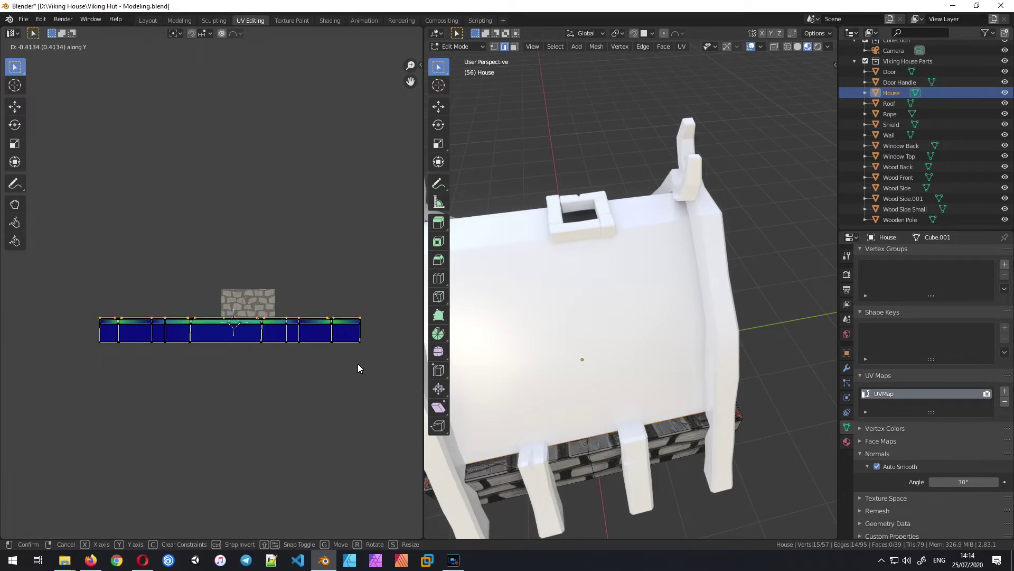
pyautogui.click(357, 364)
# Step: Inspect the stone texture on the base's back and front walls and along its top ledge
pyautogui.moveTo(586, 417); pyautogui.dragTo(503, 437, button='middle')
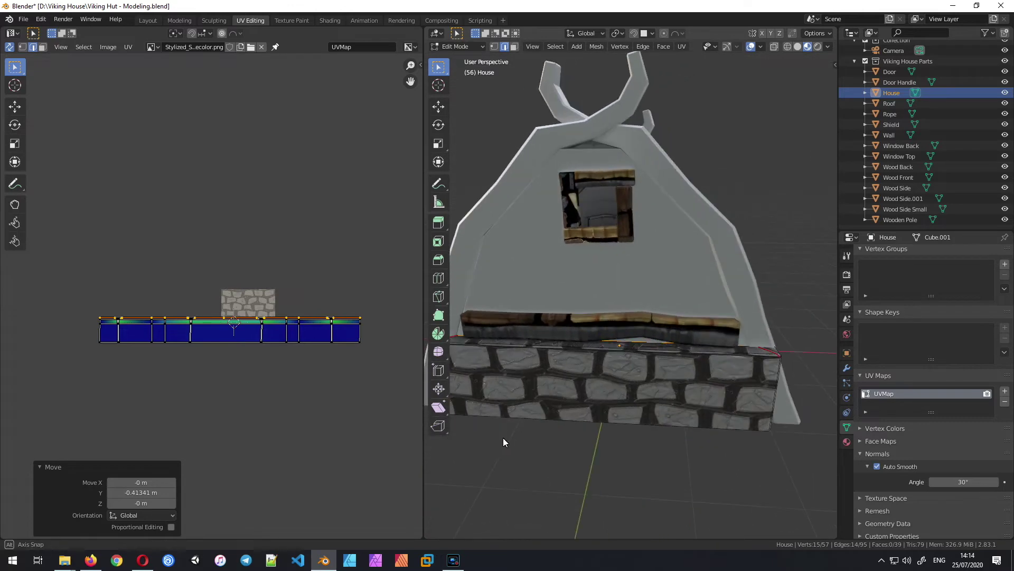
pyautogui.scroll(-2, 706, 407)
pyautogui.moveTo(707, 408); pyautogui.dragTo(642, 423, button='middle')
pyautogui.scroll(4, 651, 434)
pyautogui.scroll(-3, 642, 423)
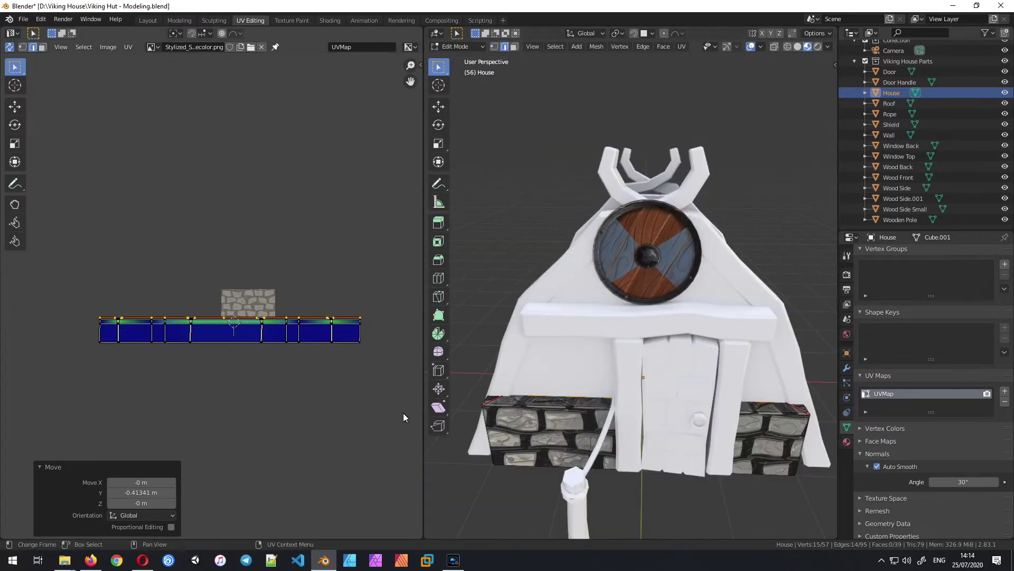
# Step: Try moving the UV strip's upper vertex rows down about 0.069 along Y, check the ledge texture, and undo the move
pyautogui.moveTo(65, 277); pyautogui.dragTo(378, 322)
pyautogui.press('g')
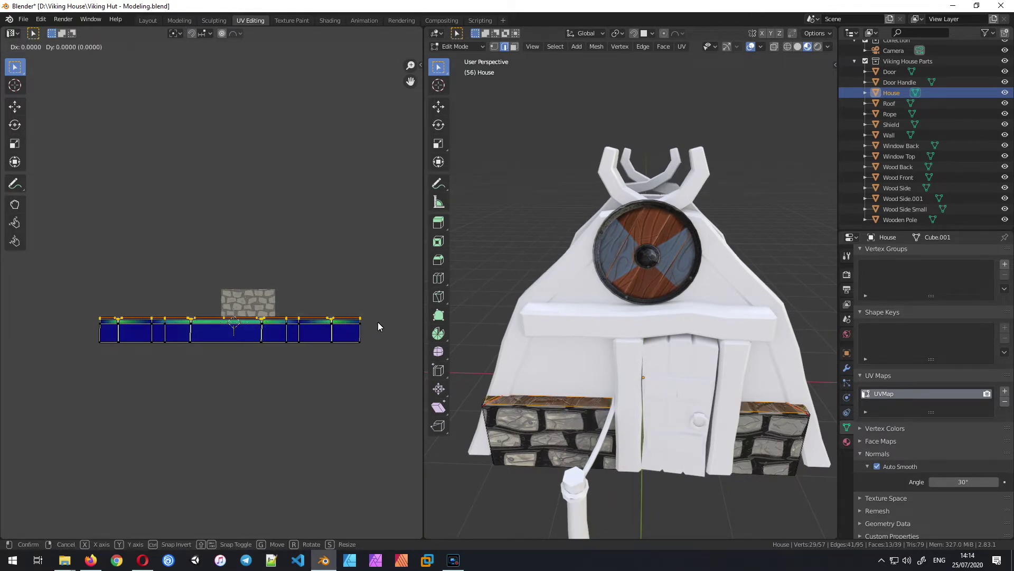
pyautogui.press('y')
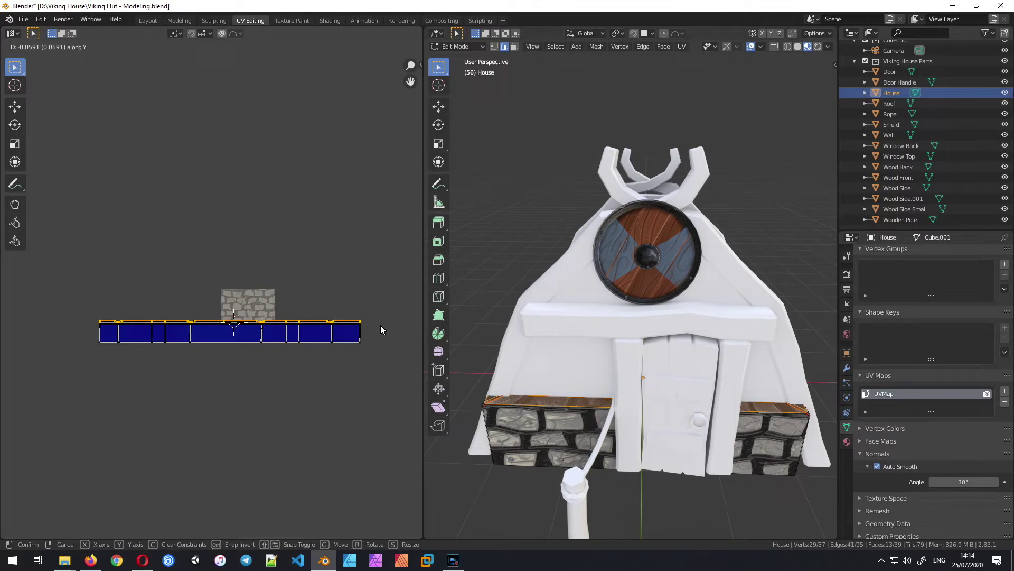
pyautogui.click(383, 326)
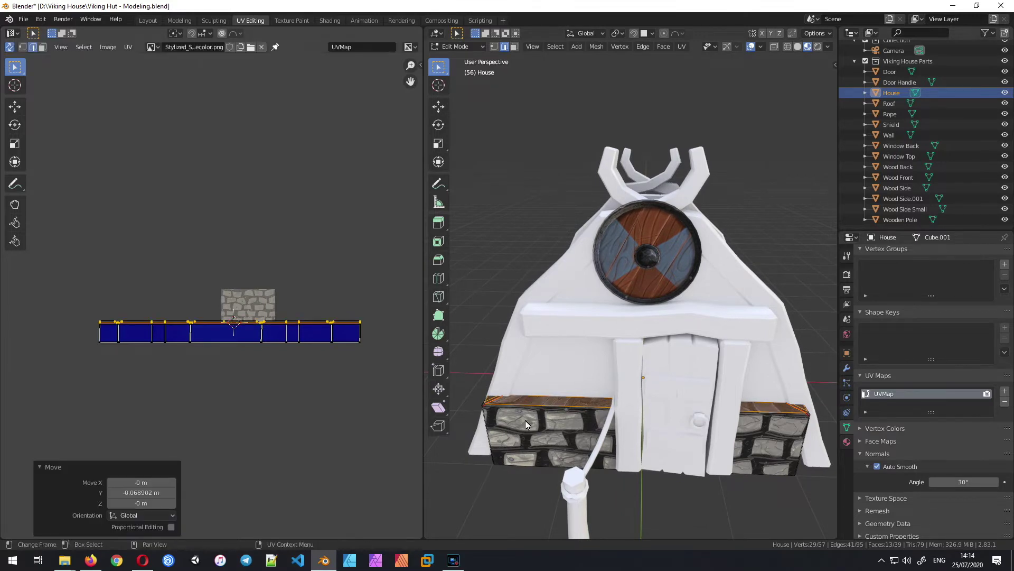
pyautogui.scroll(5, 566, 448)
pyautogui.scroll(-7, 550, 462)
pyautogui.moveTo(547, 464); pyautogui.dragTo(743, 413, button='middle')
pyautogui.scroll(3, 633, 424)
pyautogui.scroll(1, 356, 329)
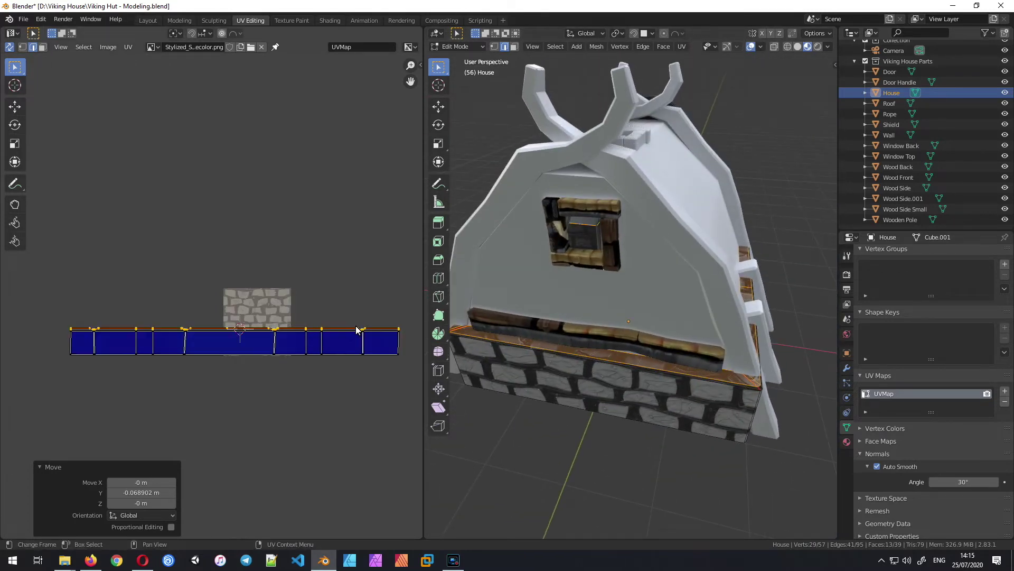
pyautogui.hotkey('ctrl', 'z')
# Step: Switch to the Shading workspace and line up StoneMaterial's image texture nodes in a column
pyautogui.scroll(1, 576, 410)
pyautogui.click(580, 415)
pyautogui.moveTo(579, 413); pyautogui.dragTo(727, 379, button='middle')
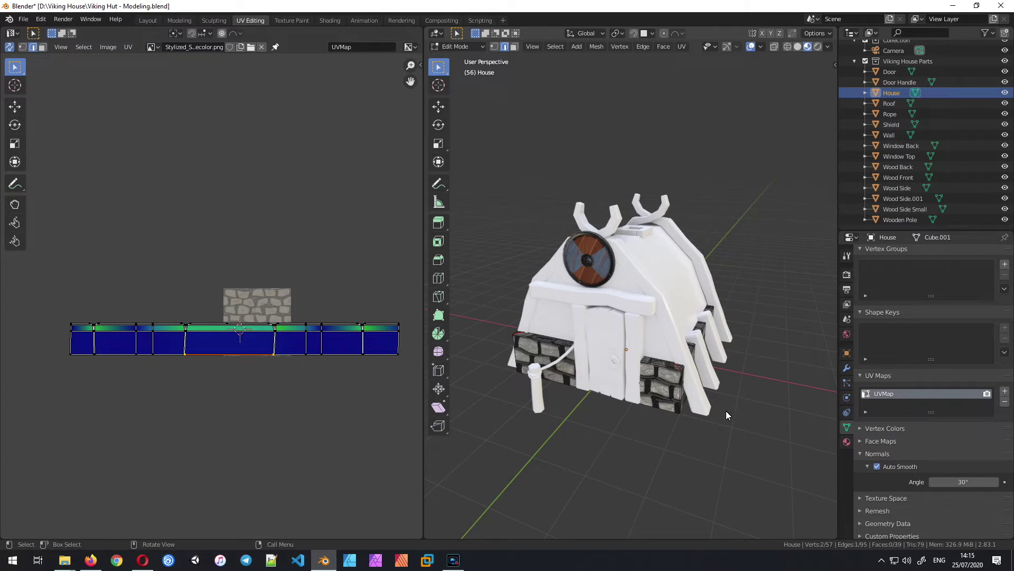
pyautogui.click(338, 19)
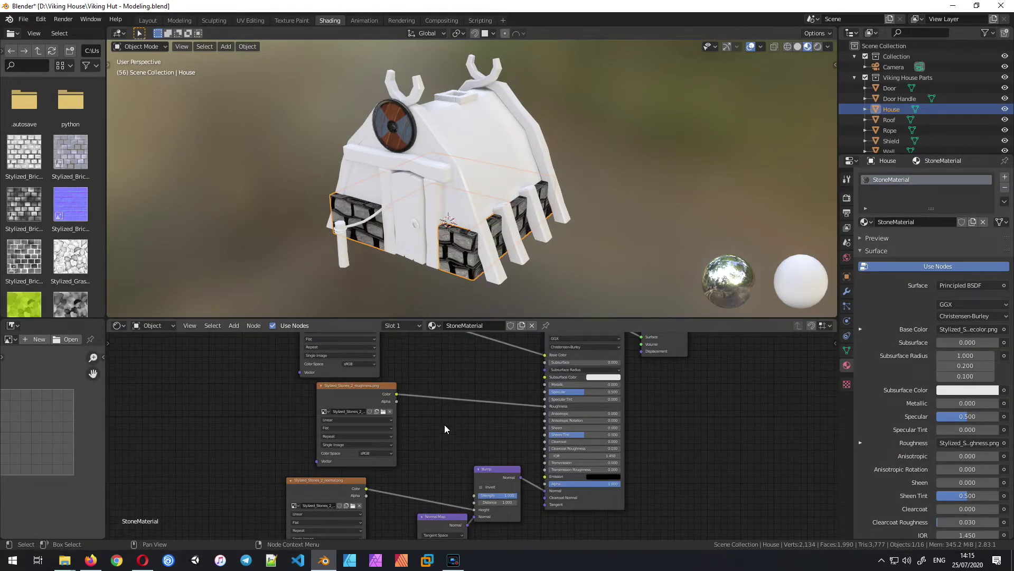
pyautogui.moveTo(445, 425); pyautogui.dragTo(391, 501, button='middle')
pyautogui.moveTo(268, 375); pyautogui.dragTo(260, 352)
pyautogui.moveTo(375, 415); pyautogui.dragTo(379, 356, button='middle')
pyautogui.scroll(1, 378, 356)
pyautogui.moveTo(318, 395); pyautogui.dragTo(281, 380)
pyautogui.scroll(2, 502, 294)
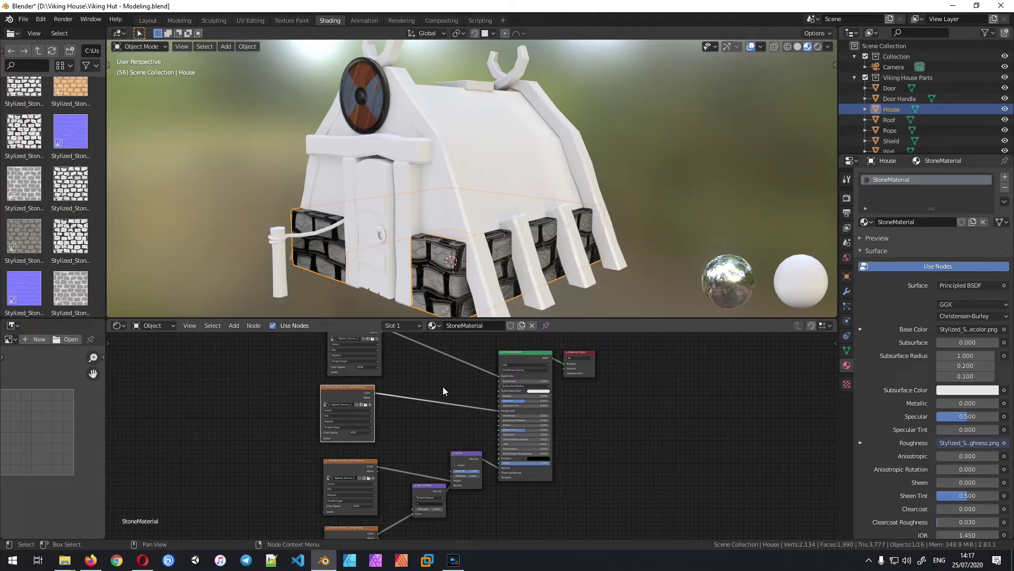
# Step: Examine the stone relief on the side wall up close and the normal and height texture connections in StoneMaterial
pyautogui.moveTo(442, 391); pyautogui.dragTo(465, 401, button='middle')
pyautogui.scroll(4, 525, 287)
pyautogui.moveTo(525, 287); pyautogui.dragTo(491, 153, button='middle')
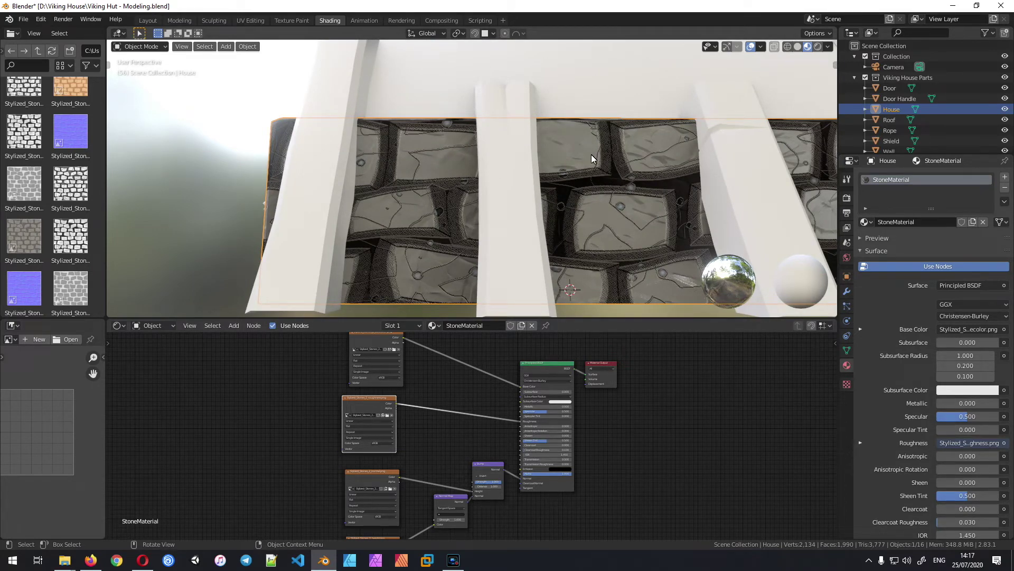
pyautogui.moveTo(431, 536); pyautogui.dragTo(451, 405, button='middle')
pyautogui.scroll(7, 451, 405)
pyautogui.moveTo(442, 447); pyautogui.dragTo(419, 543, button='middle')
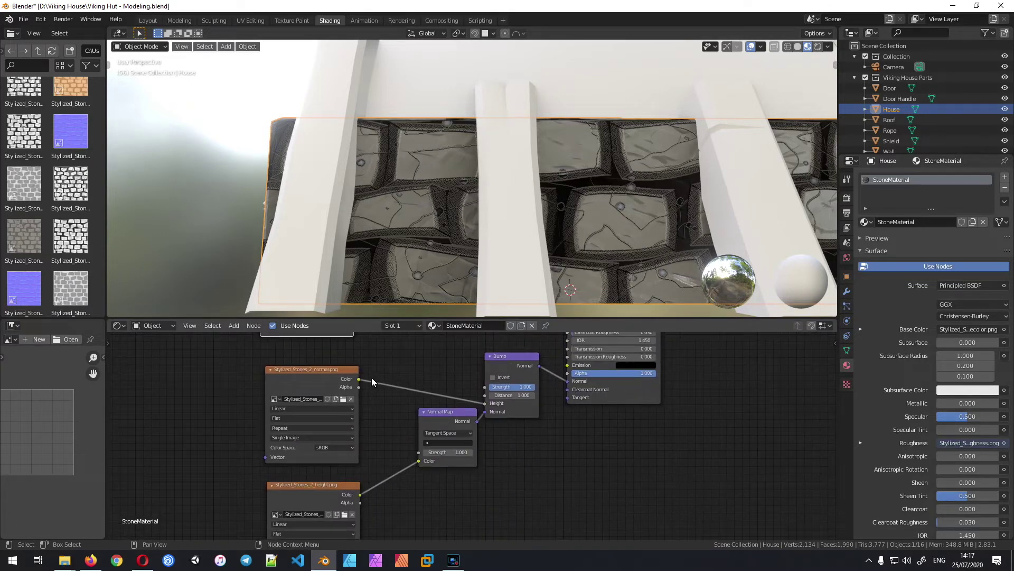
pyautogui.moveTo(422, 448)
pyautogui.mouseDown(button='middle')
pyautogui.moveTo(396, 458)
pyautogui.moveTo(413, 421)
pyautogui.moveTo(404, 427)
pyautogui.moveTo(418, 430)
pyautogui.mouseUp(button='middle')
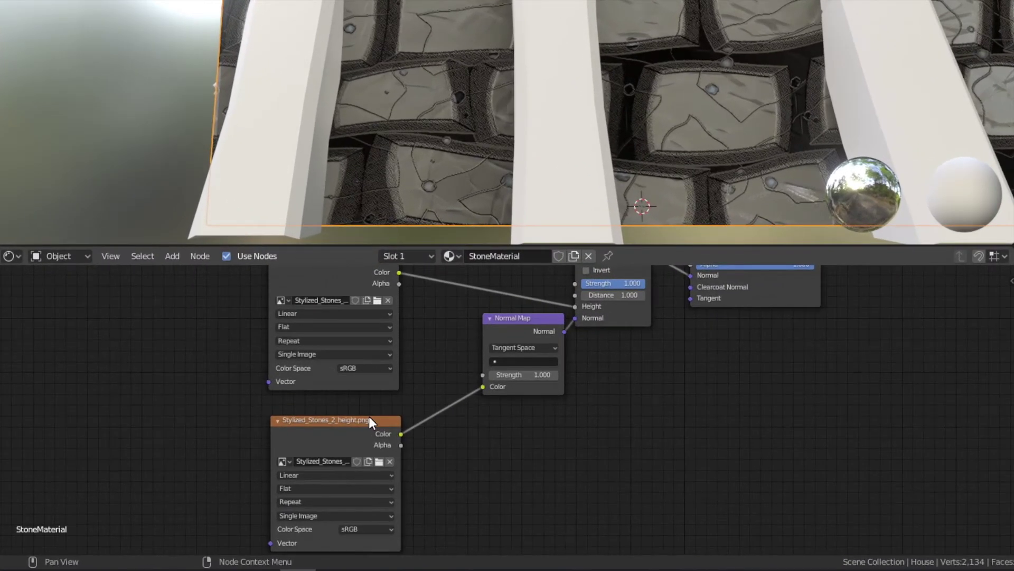
# Step: Move the Stylized_Stones_2_height.png node up beside the Bump node and the Stylized_Stones_2_normal.png node down below it
pyautogui.moveTo(458, 341); pyautogui.dragTo(464, 396, button='middle')
pyautogui.moveTo(366, 477); pyautogui.dragTo(225, 322)
pyautogui.moveTo(351, 331); pyautogui.dragTo(351, 476)
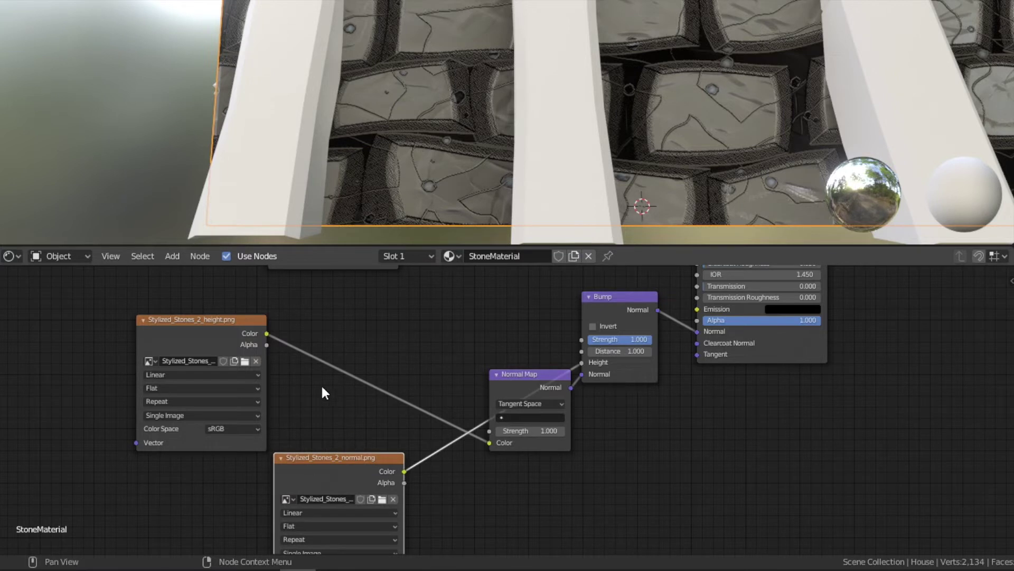
# Step: Connect the height texture's Color to the Bump node's Height and the normal texture's Color to the Normal Map node's Color
pyautogui.moveTo(267, 334); pyautogui.dragTo(582, 363)
pyautogui.moveTo(469, 410); pyautogui.dragTo(458, 362, button='middle')
pyautogui.moveTo(394, 422); pyautogui.dragTo(495, 392)
# Step: Check the rewired stone material on the hut and set the Stylized_Stones_2_normal.png texture's color space to Non-Color
pyautogui.scroll(-6, 689, 44)
pyautogui.moveTo(515, 66); pyautogui.dragTo(563, 158, button='middle')
pyautogui.scroll(4, 556, 161)
pyautogui.scroll(-4, 556, 160)
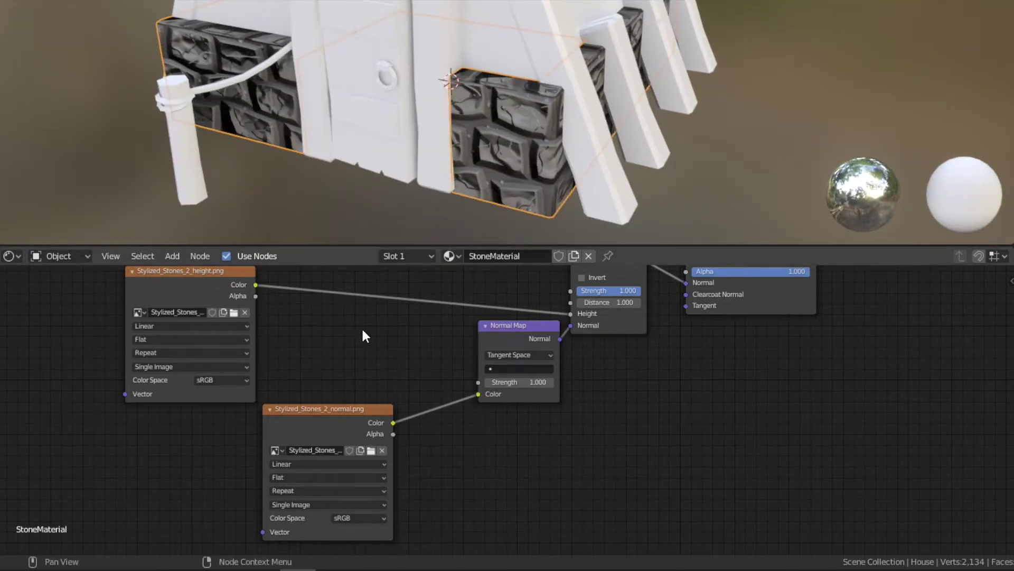
pyautogui.moveTo(362, 327); pyautogui.dragTo(333, 318, button='middle')
pyautogui.click(352, 515)
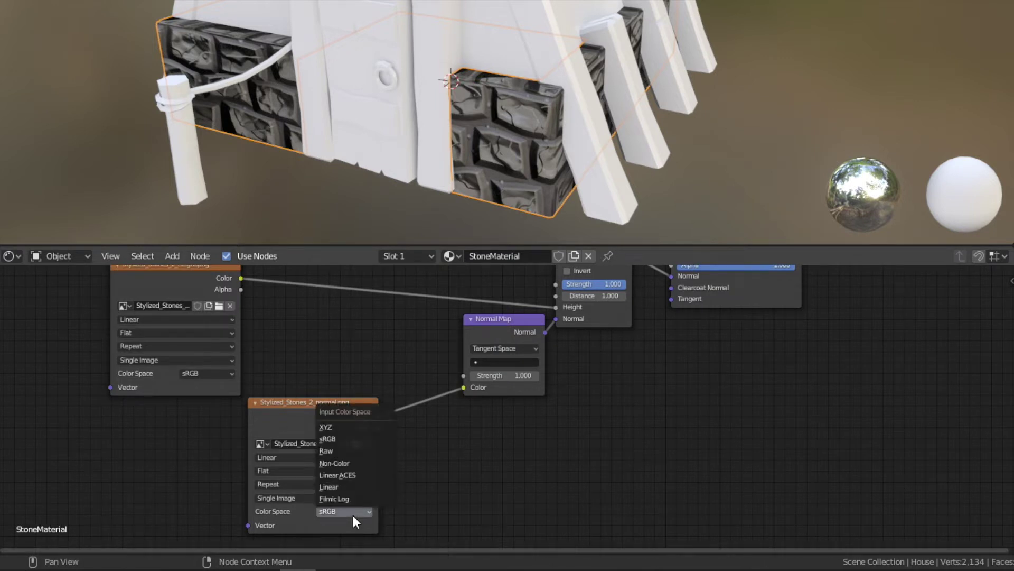
pyautogui.click(332, 512)
pyautogui.click(347, 464)
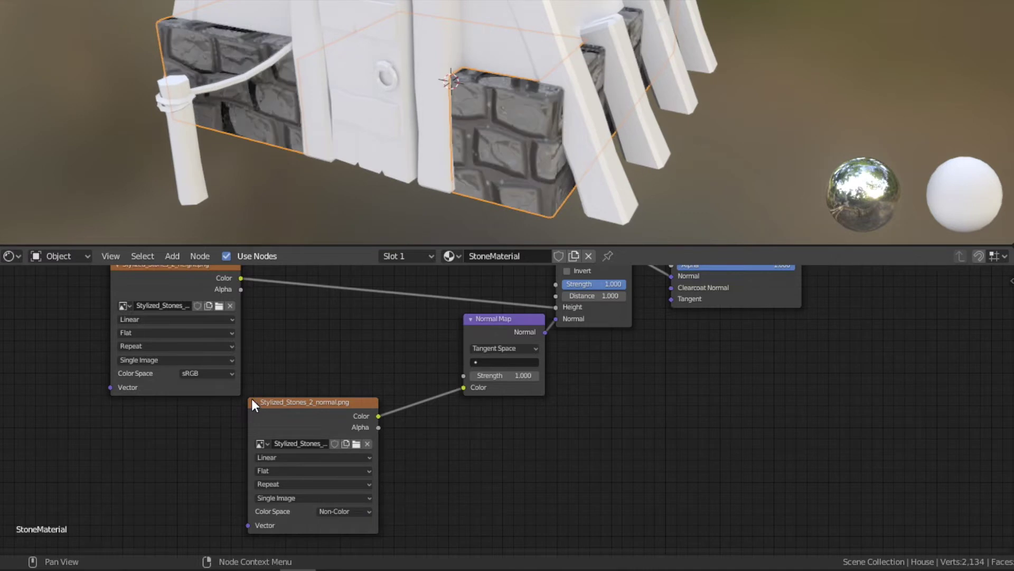
# Step: Set the Stylized_Stones_2_height.png texture's color space to Non-Color and line its node up above the normal texture node
pyautogui.click(220, 372)
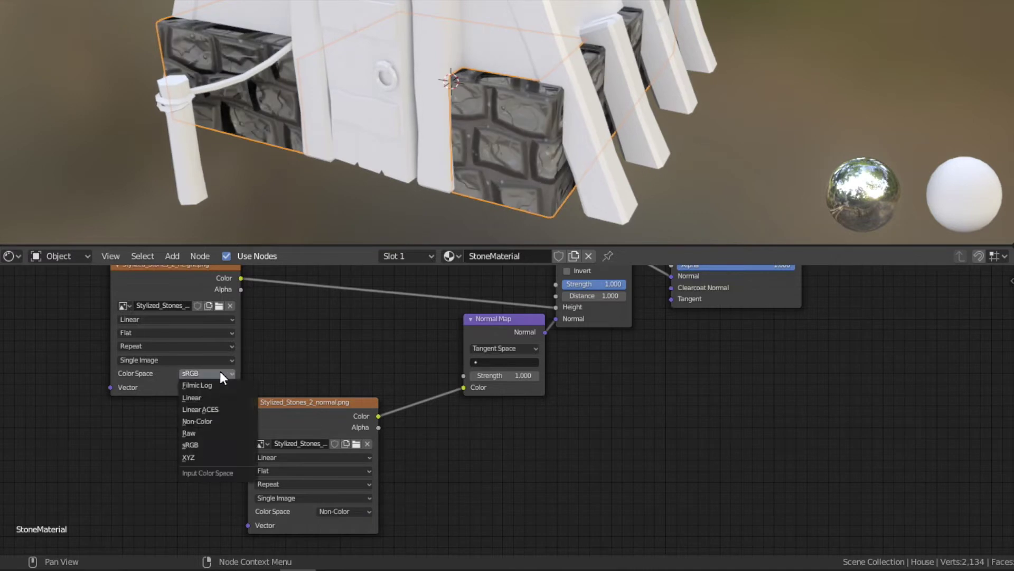
pyautogui.click(212, 421)
pyautogui.moveTo(313, 423); pyautogui.dragTo(303, 443)
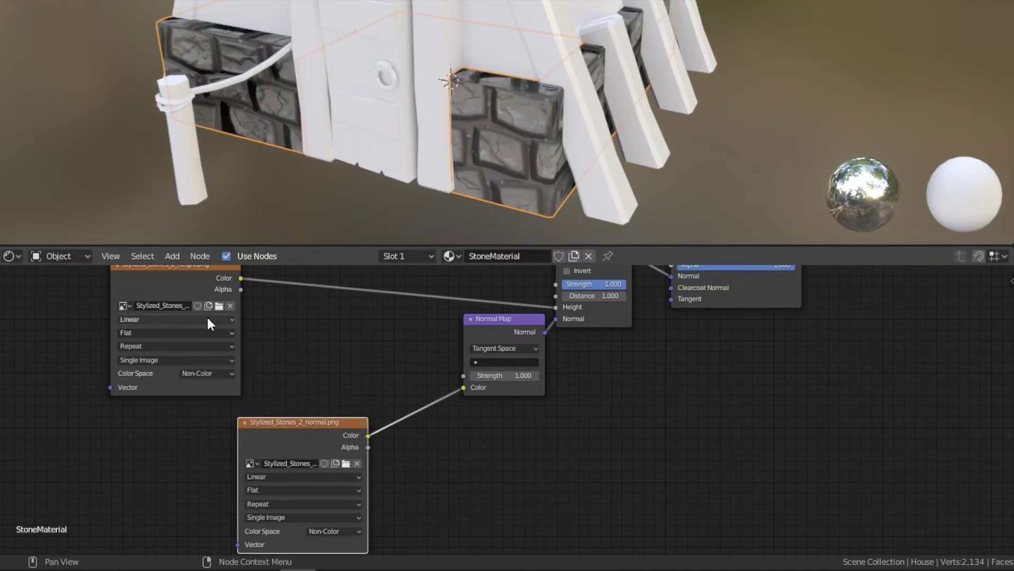
pyautogui.moveTo(193, 274); pyautogui.dragTo(317, 273)
pyautogui.moveTo(614, 435); pyautogui.dragTo(583, 497, button='middle')
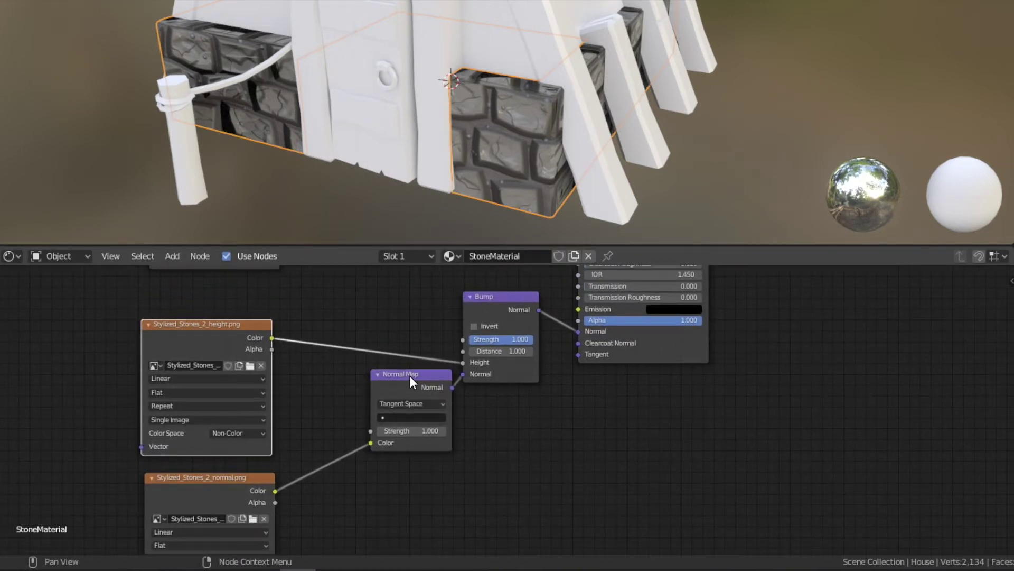
# Step: Set the Normal Map node's Strength to 0.5 and the Bump node's Strength to about 0.525
pyautogui.moveTo(410, 376); pyautogui.dragTo(384, 409)
pyautogui.press('BackSpace')
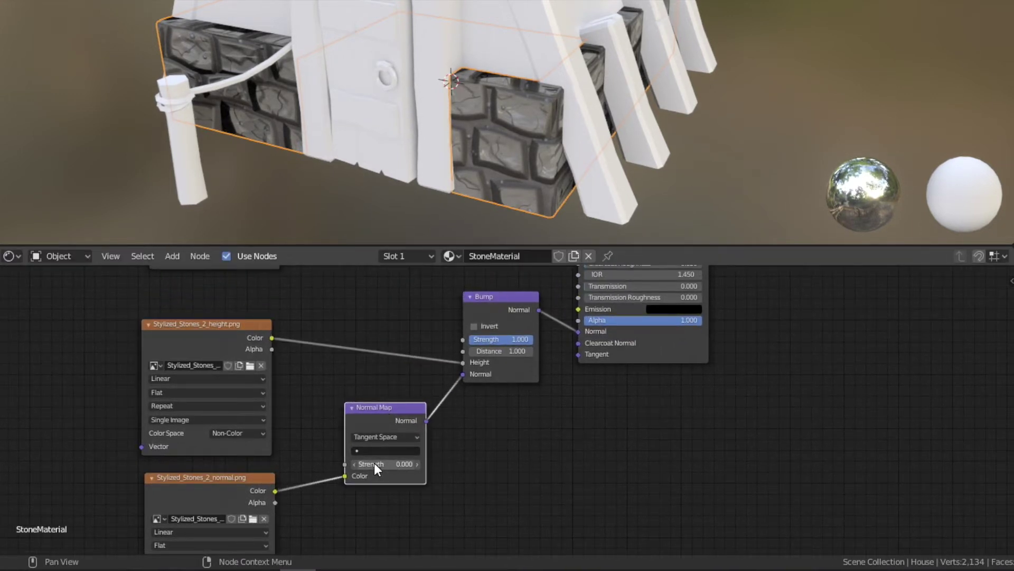
pyautogui.moveTo(308, 456)
pyautogui.mouseDown()
pyautogui.moveTo(344, 458)
pyautogui.moveTo(296, 455)
pyautogui.mouseUp()
pyautogui.moveTo(496, 340); pyautogui.dragTo(427, 339)
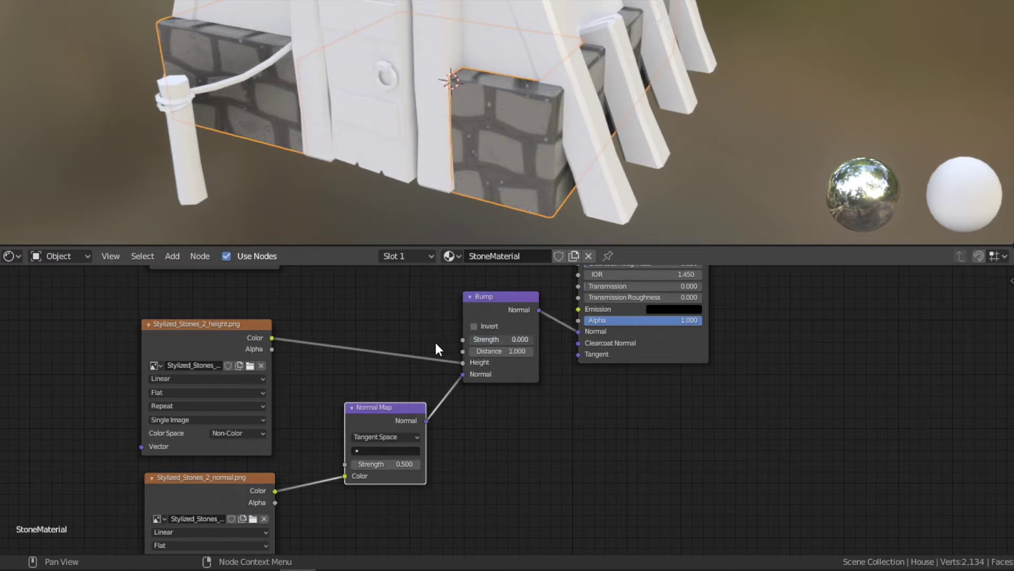
pyautogui.moveTo(450, 344); pyautogui.dragTo(477, 344)
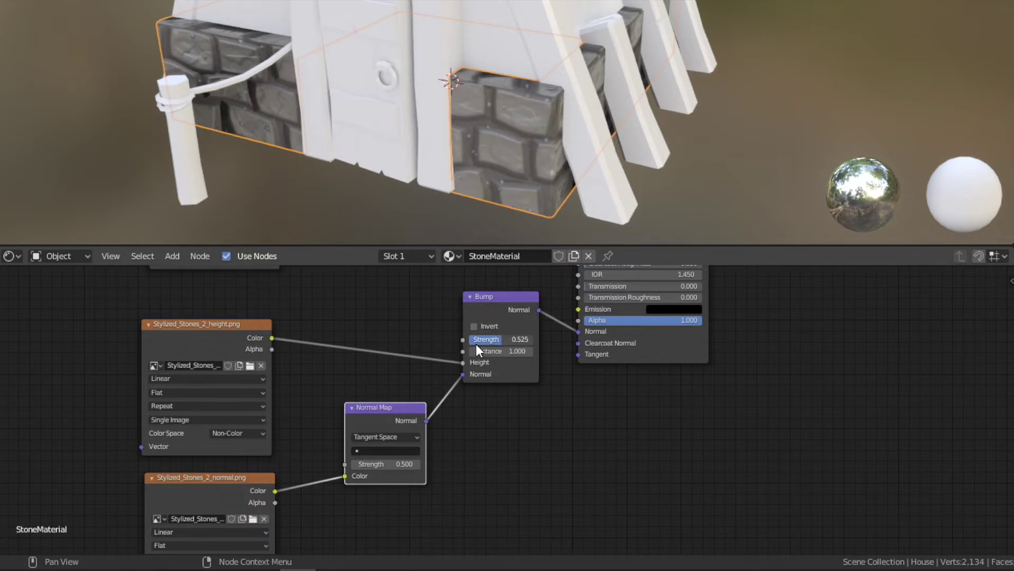
# Step: Check the stone relief around the hut and set the Stylized_Stones_2_roughness.png texture's color space to Non-Color
pyautogui.moveTo(599, 90); pyautogui.dragTo(489, 96, button='middle')
pyautogui.moveTo(368, 364); pyautogui.dragTo(299, 499, button='middle')
pyautogui.scroll(4, 753, 110)
pyautogui.moveTo(753, 110); pyautogui.dragTo(625, 152, button='middle')
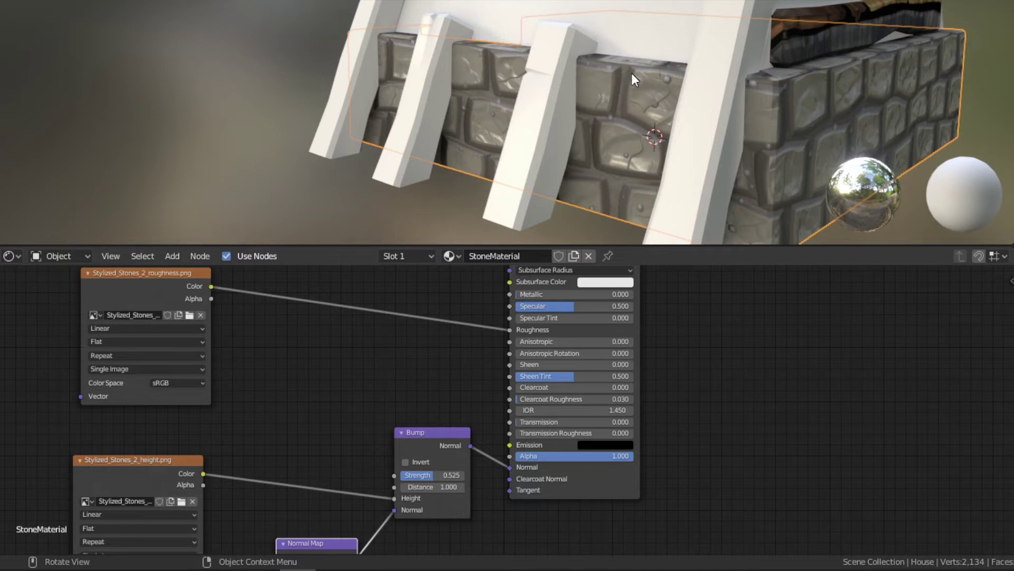
pyautogui.moveTo(562, 109); pyautogui.dragTo(898, 129, button='middle')
pyautogui.moveTo(231, 355); pyautogui.dragTo(269, 402, button='middle')
pyautogui.moveTo(337, 357); pyautogui.dragTo(402, 398, button='middle')
pyautogui.moveTo(248, 382); pyautogui.dragTo(254, 374)
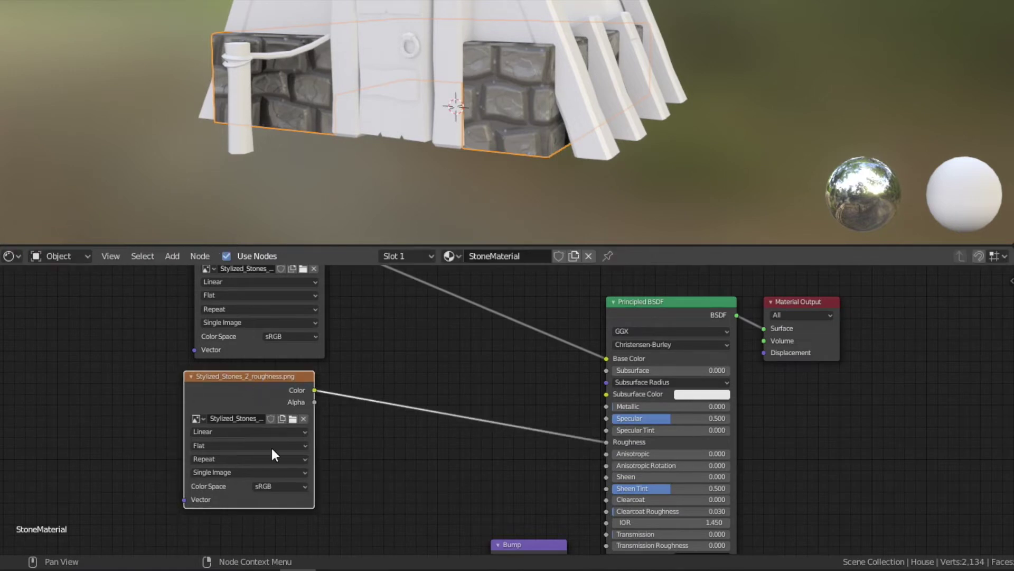
pyautogui.click(290, 487)
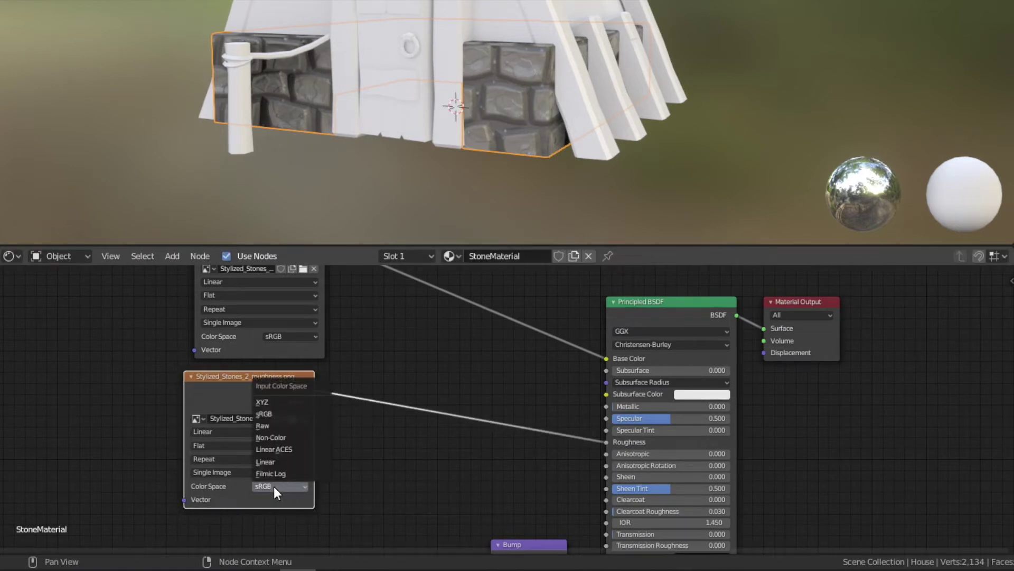
pyautogui.click(281, 438)
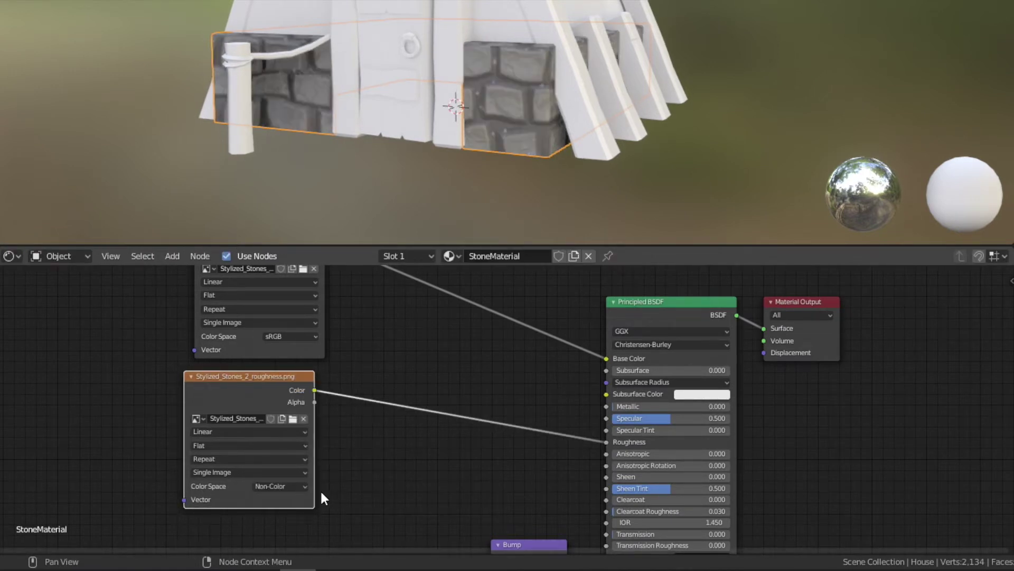
# Step: Insert a Hue Saturation Value node between the Stylized_Stones_2_basecolor.png texture and the Principled BSDF's Base Color
pyautogui.scroll(2, 622, 122)
pyautogui.moveTo(623, 121); pyautogui.dragTo(480, 105, button='middle')
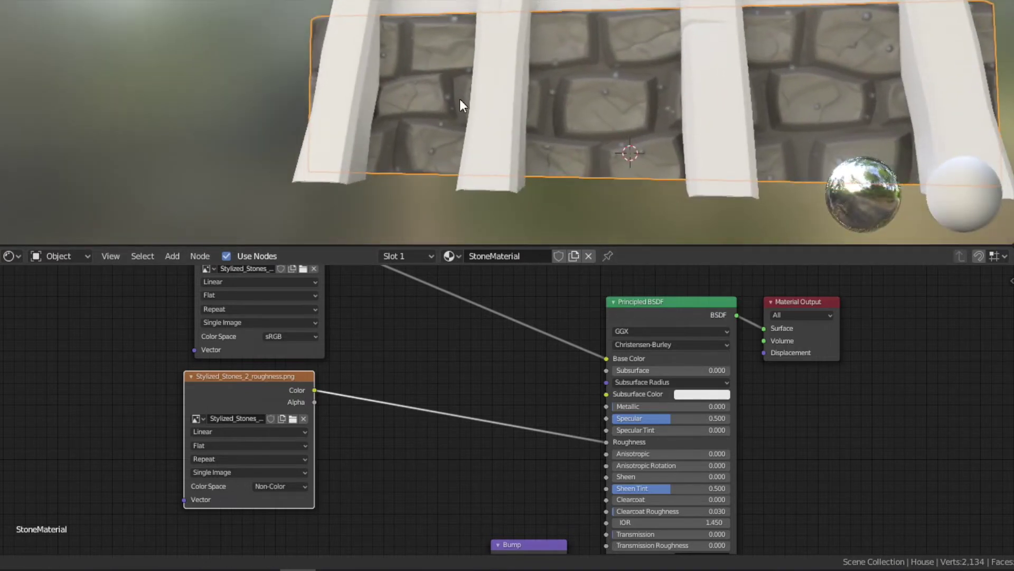
pyautogui.moveTo(708, 79); pyautogui.dragTo(538, 144, button='middle')
pyautogui.moveTo(361, 341); pyautogui.dragTo(390, 352, button='middle')
pyautogui.moveTo(271, 393); pyautogui.dragTo(278, 391)
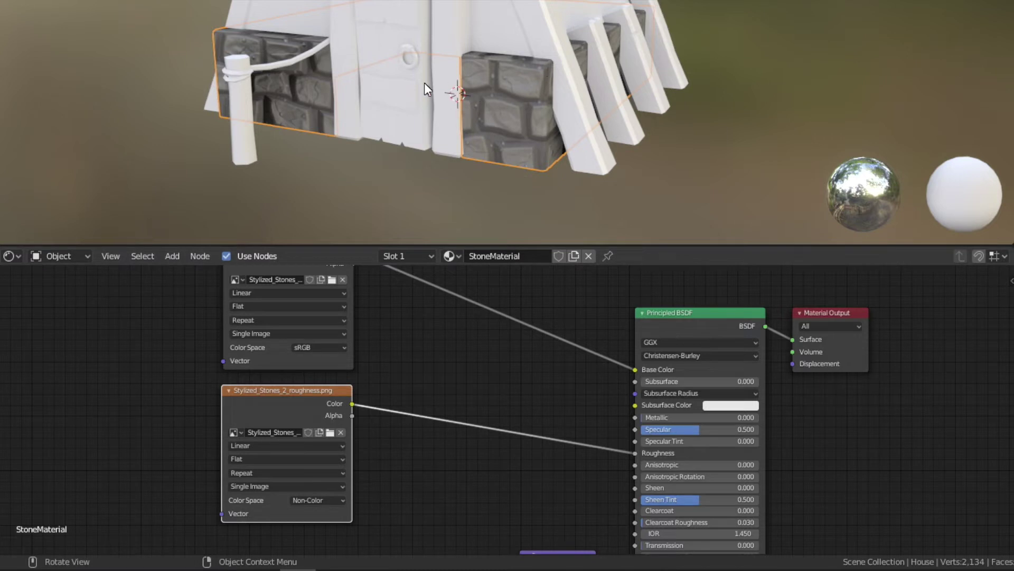
pyautogui.moveTo(434, 359); pyautogui.dragTo(432, 450, button='middle')
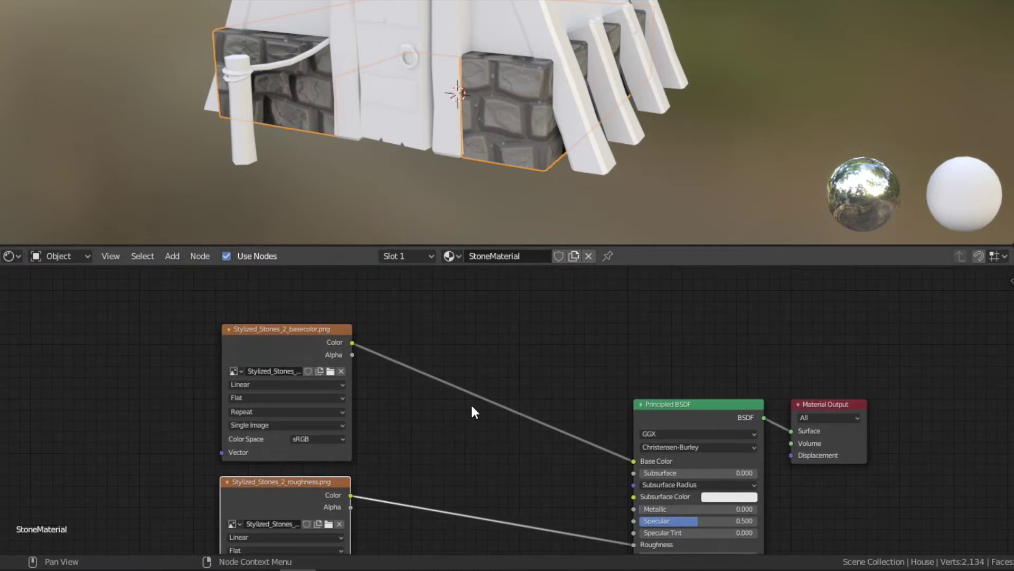
pyautogui.moveTo(472, 407); pyautogui.dragTo(451, 399, button='middle')
pyautogui.moveTo(275, 327); pyautogui.dragTo(264, 322)
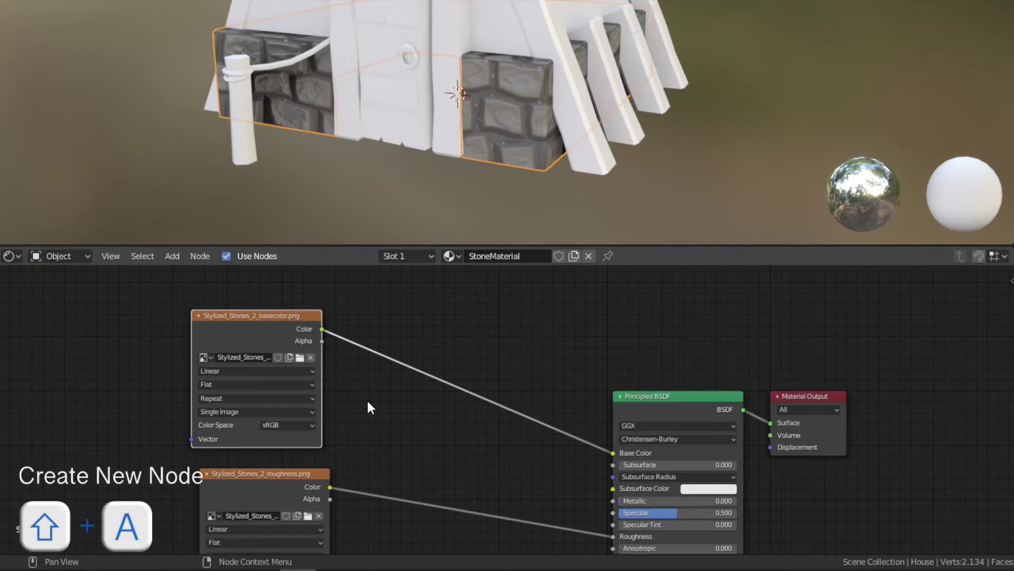
pyautogui.hotkey('shift', 'a')
pyautogui.moveTo(398, 376)
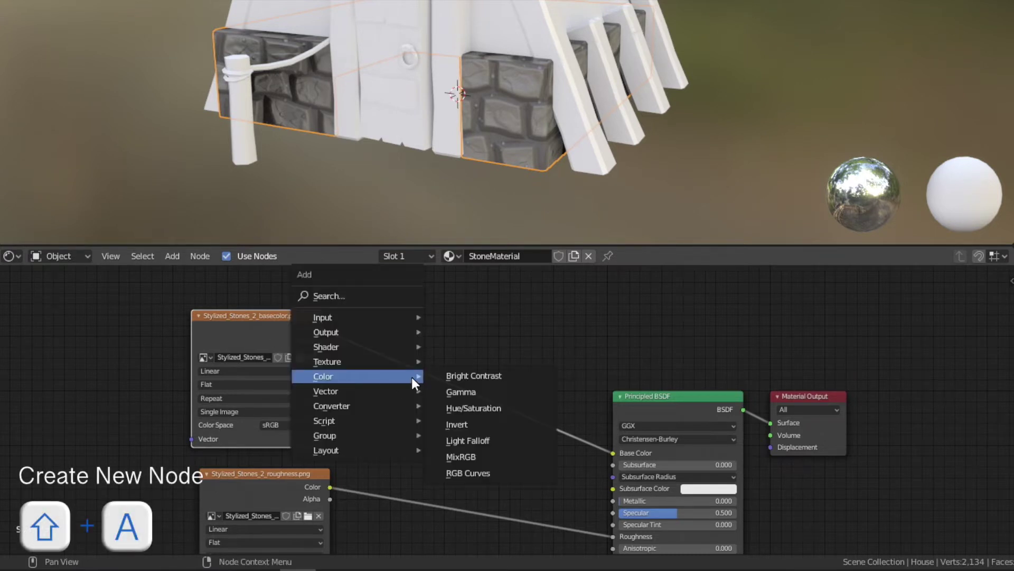
pyautogui.click(481, 407)
pyautogui.click(426, 354)
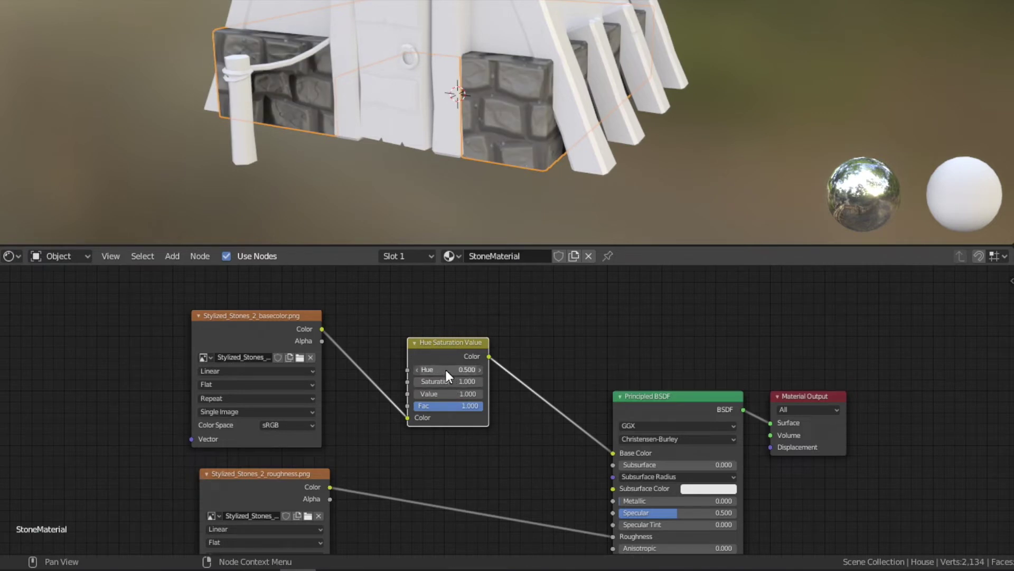
# Step: Try other values on the Hue Saturation Value node, and reset Saturation to 1 and Hue to 0.5
pyautogui.keyDown('ctrl'); pyautogui.scroll(-5, 448, 369); pyautogui.keyUp('ctrl')
pyautogui.keyDown('ctrl'); pyautogui.scroll(4, 443, 369); pyautogui.keyUp('ctrl')
pyautogui.keyDown('ctrl'); pyautogui.scroll(1, 448, 370); pyautogui.keyUp('ctrl')
pyautogui.keyDown('ctrl'); pyautogui.scroll(-10, 451, 385); pyautogui.keyUp('ctrl')
pyautogui.moveTo(435, 381); pyautogui.dragTo(467, 382)
pyautogui.click(470, 382)
pyautogui.write('1')
pyautogui.press('Return')
pyautogui.click(459, 369)
pyautogui.write('0.5')
pyautogui.press('Return')
# Step: Create a new material for the Wood Side beams on the hut's front and name it WoodMaterial
pyautogui.moveTo(604, 114); pyautogui.dragTo(668, 144, button='middle')
pyautogui.click(620, 167)
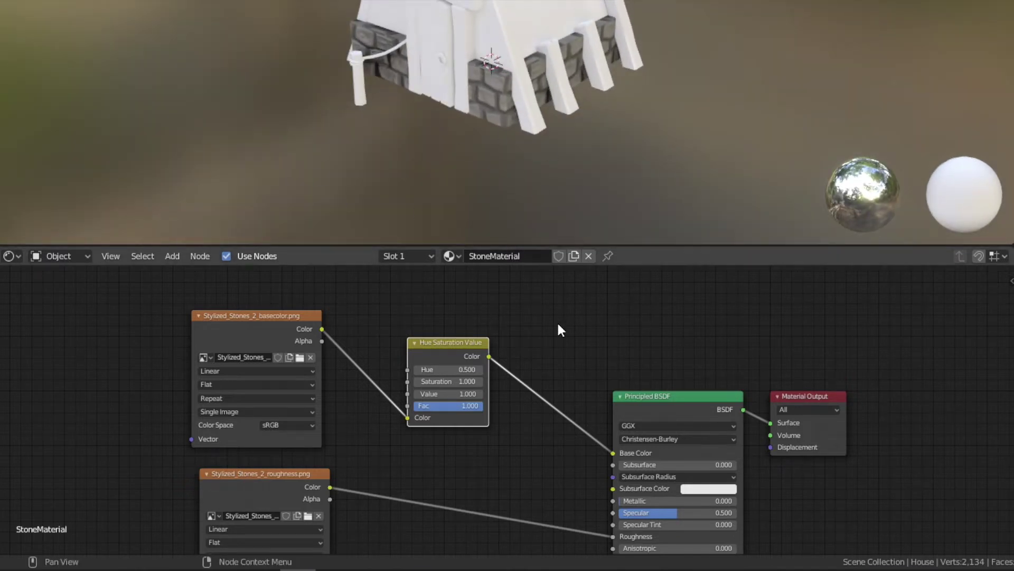
pyautogui.moveTo(567, 293); pyautogui.dragTo(525, 320, button='middle')
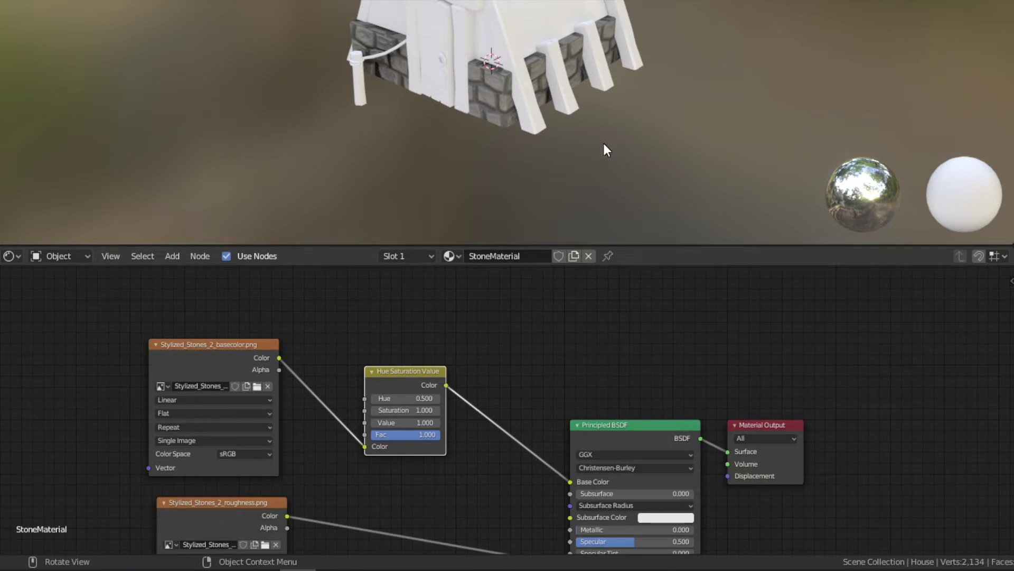
pyautogui.click(528, 126)
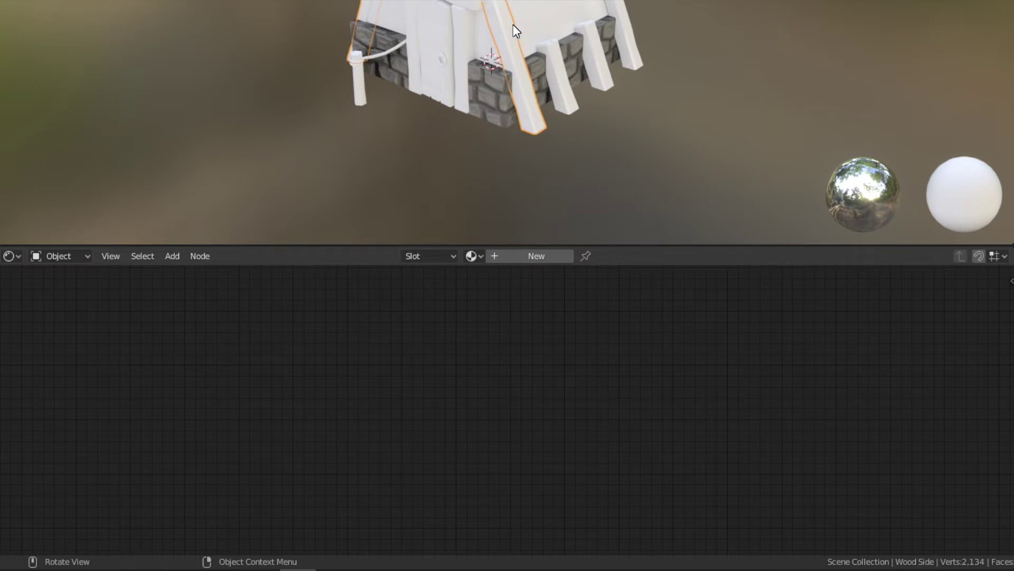
pyautogui.click(508, 255)
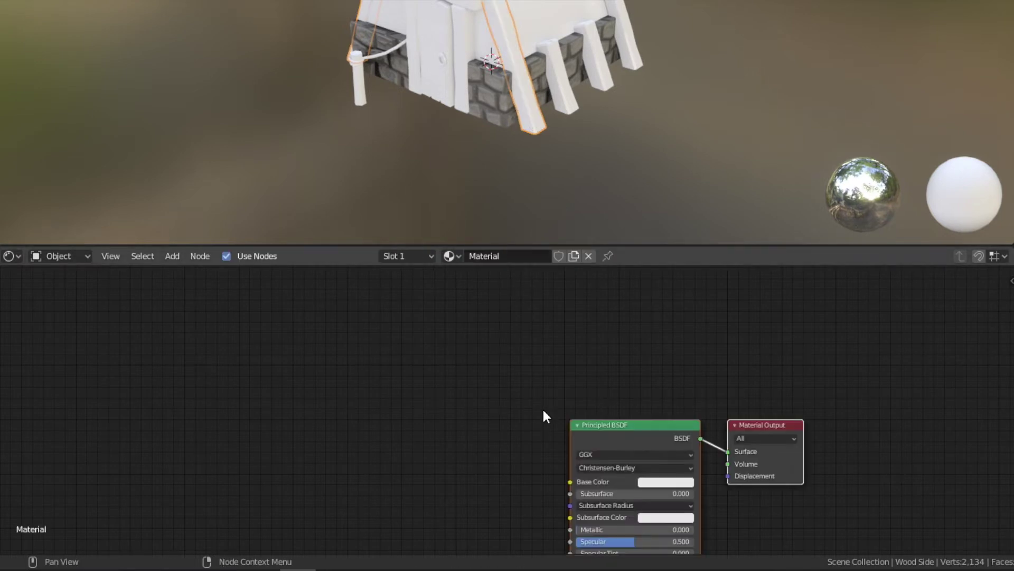
pyautogui.doubleClick(508, 261)
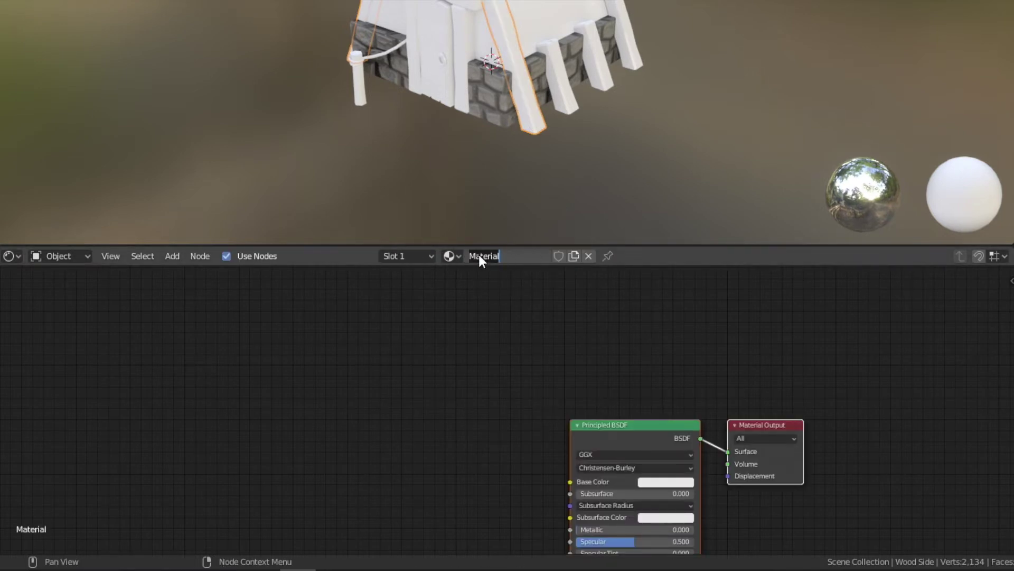
pyautogui.click(458, 258)
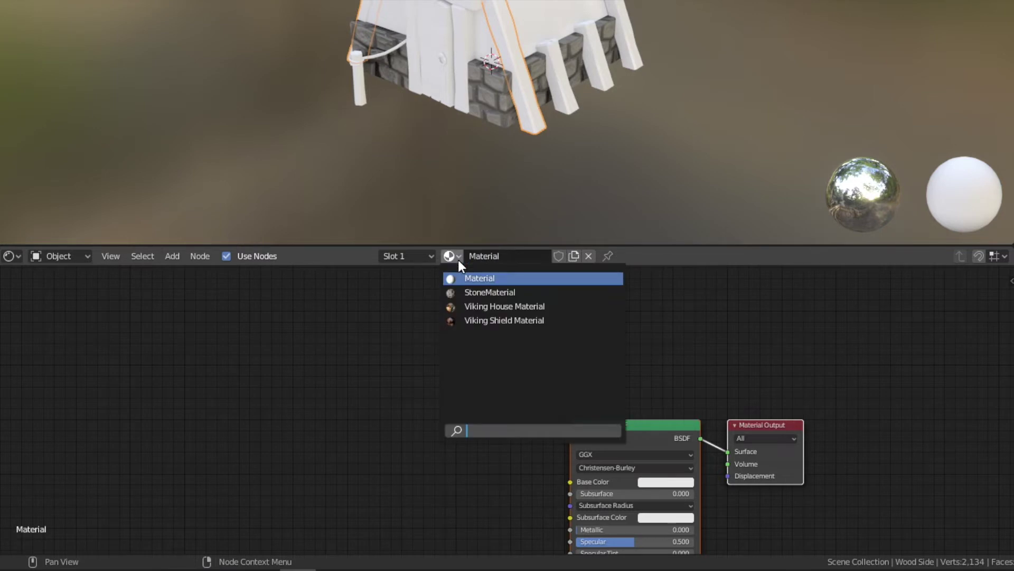
pyautogui.press('Escape')
pyautogui.click(467, 257)
pyautogui.click(467, 252)
pyautogui.write('Wood')
pyautogui.press('Return')
# Step: Add the Stylized_Wood_1_basecolor.png texture to WoodMaterial and connect its Color to the Principled BSDF's Base Color
pyautogui.moveTo(572, 361); pyautogui.dragTo(544, 226, button='middle')
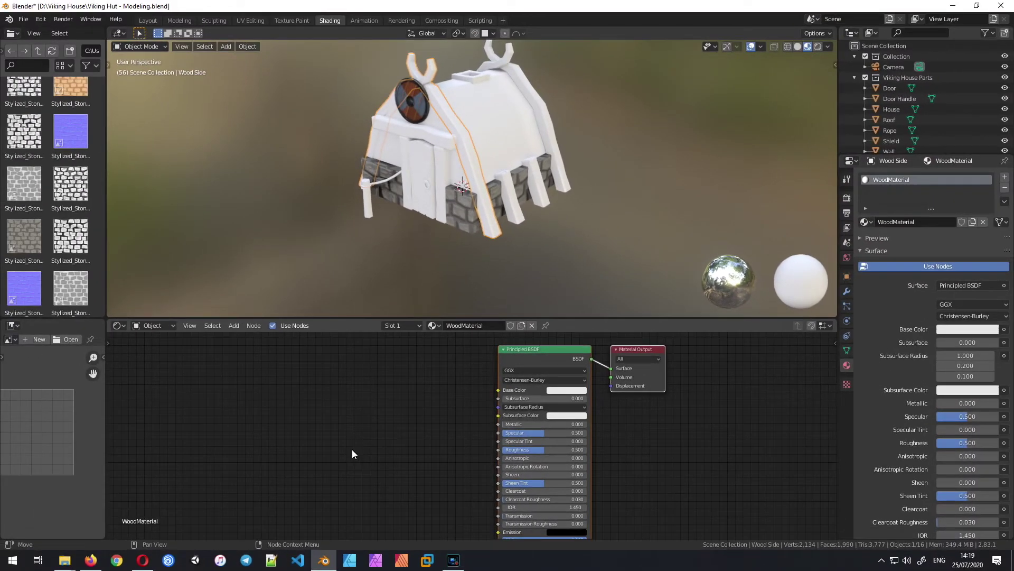
pyautogui.moveTo(442, 463); pyautogui.dragTo(432, 430, button='middle')
pyautogui.scroll(-10, 80, 206)
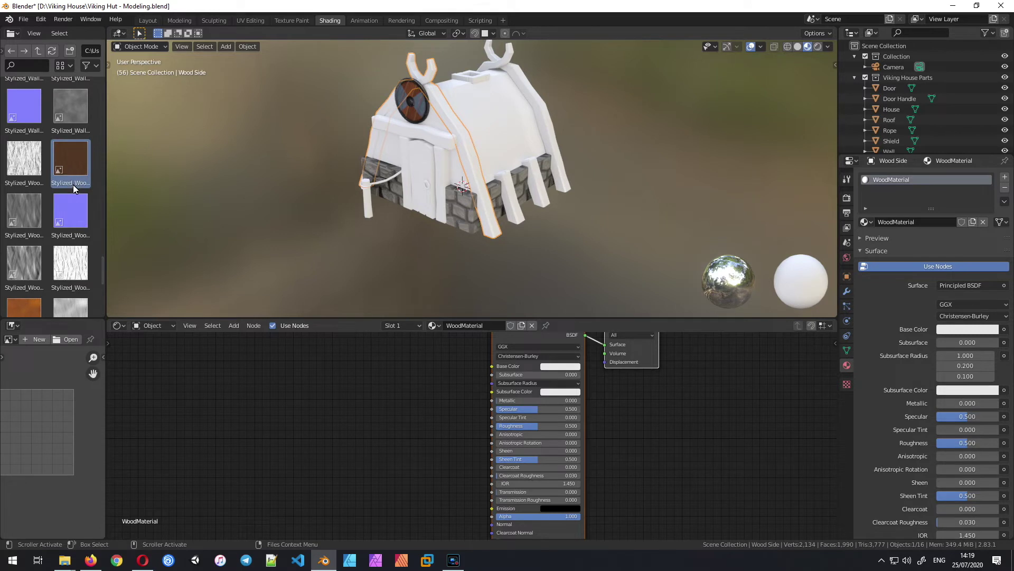
pyautogui.moveTo(65, 153); pyautogui.dragTo(491, 365)
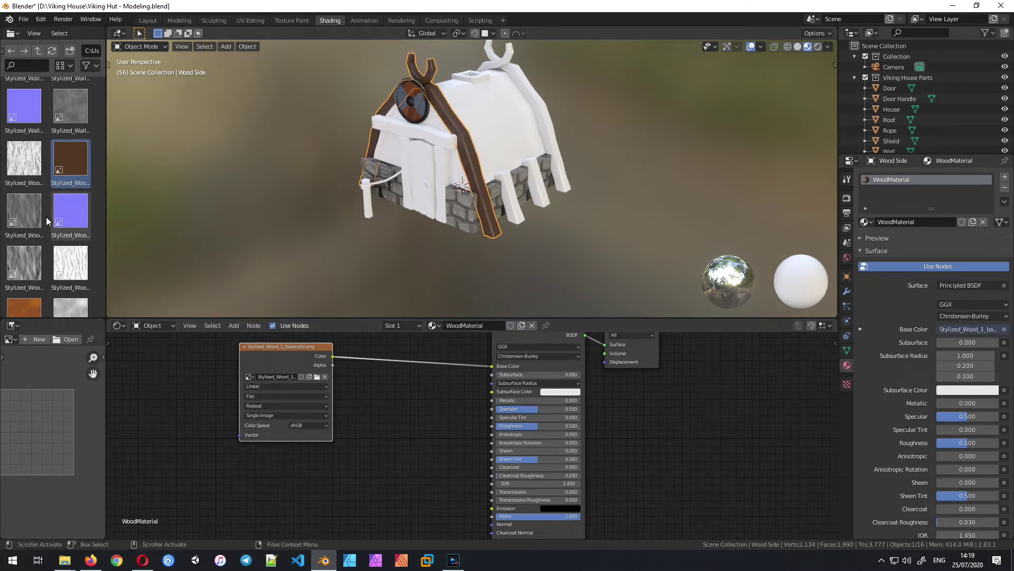
# Step: Add the Stylized_Wood_1_height.png and Stylized_Wood_1_normal.png textures to WoodMaterial below the base color texture
pyautogui.click(33, 234)
pyautogui.moveTo(24, 210); pyautogui.dragTo(245, 497)
pyautogui.moveTo(397, 470); pyautogui.dragTo(415, 391, button='middle')
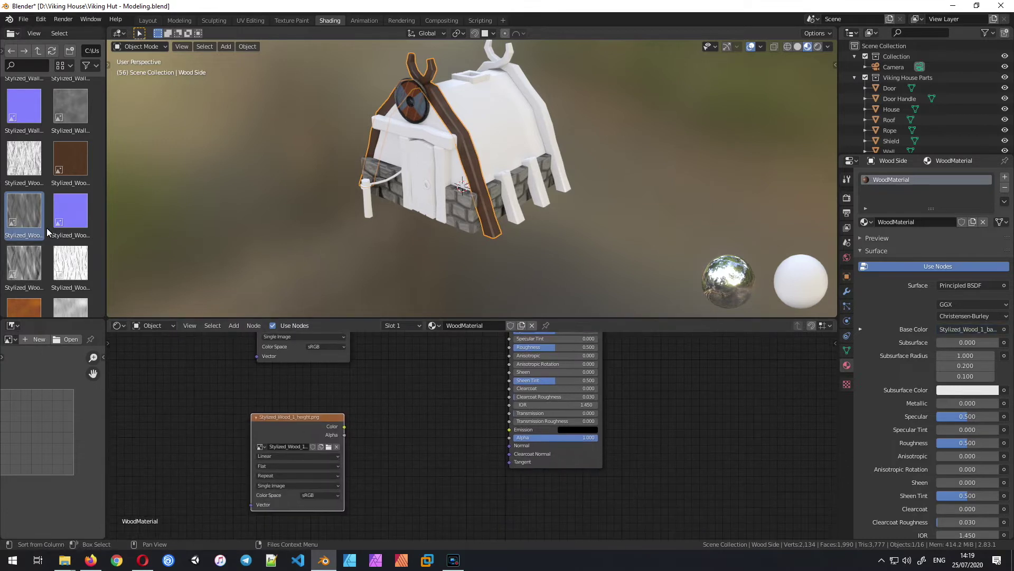
pyautogui.click(73, 218)
pyautogui.moveTo(73, 218); pyautogui.dragTo(382, 457)
pyautogui.moveTo(425, 400); pyautogui.dragTo(375, 487)
pyautogui.moveTo(434, 383); pyautogui.dragTo(448, 404, button='middle')
# Step: Add Stylized_Wood_1_roughness.png as a Non-Color texture and connect its Color to the Principled BSDF's Roughness
pyautogui.click(26, 263)
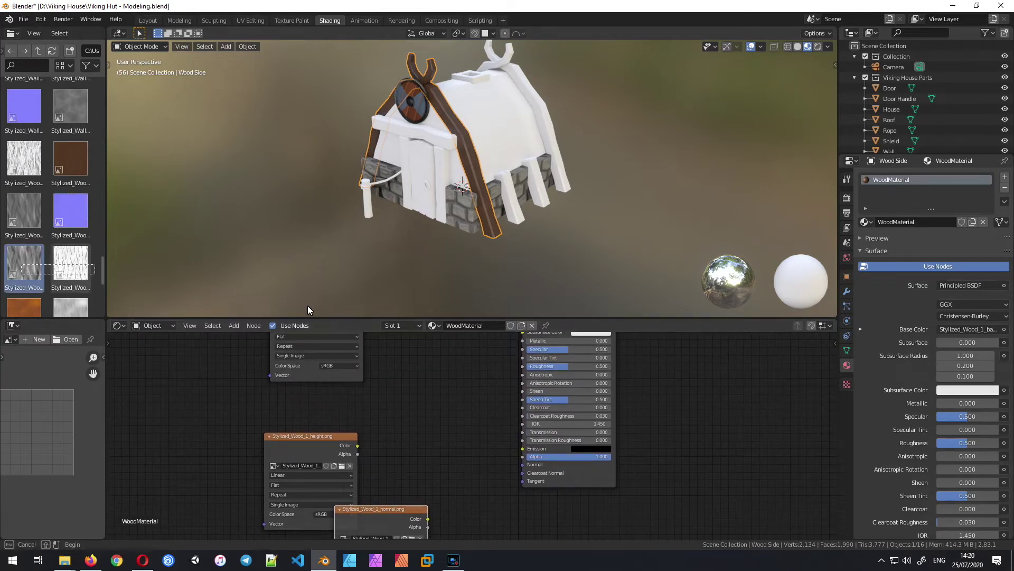
pyautogui.moveTo(23, 263); pyautogui.dragTo(381, 436)
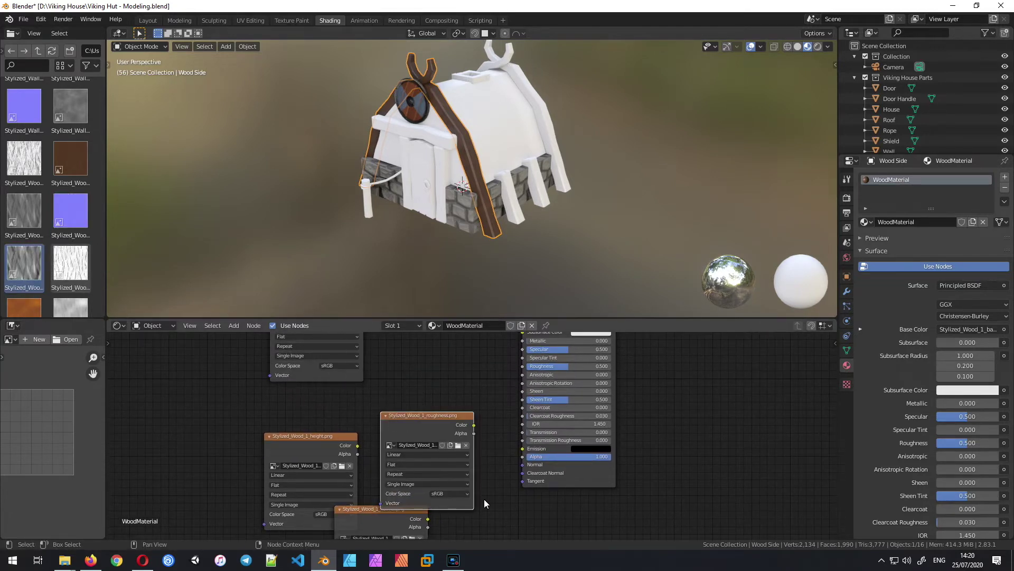
pyautogui.moveTo(430, 383); pyautogui.dragTo(403, 410, button='middle')
pyautogui.moveTo(411, 440); pyautogui.dragTo(458, 375)
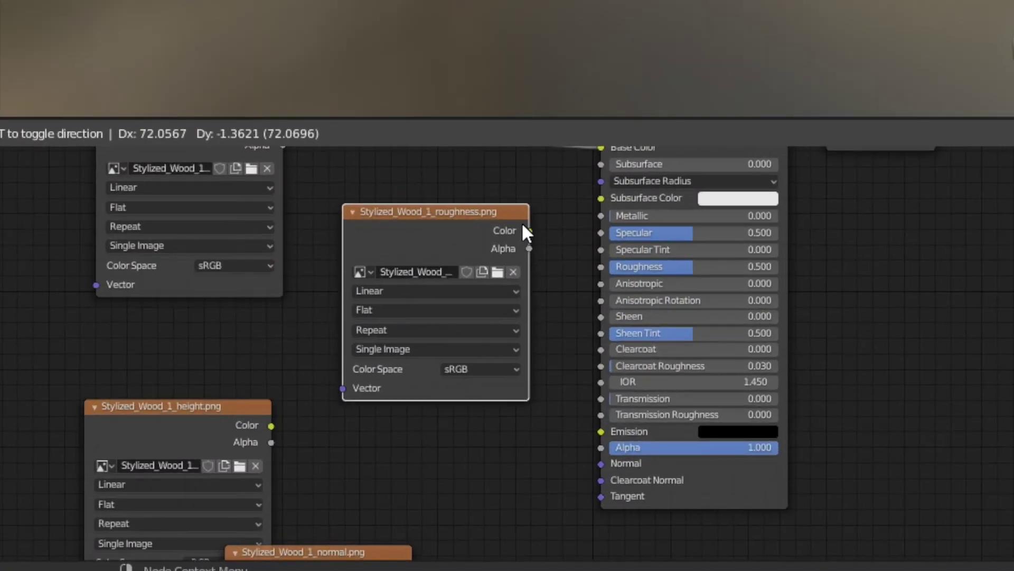
pyautogui.moveTo(523, 224); pyautogui.dragTo(601, 267)
pyautogui.click(456, 391)
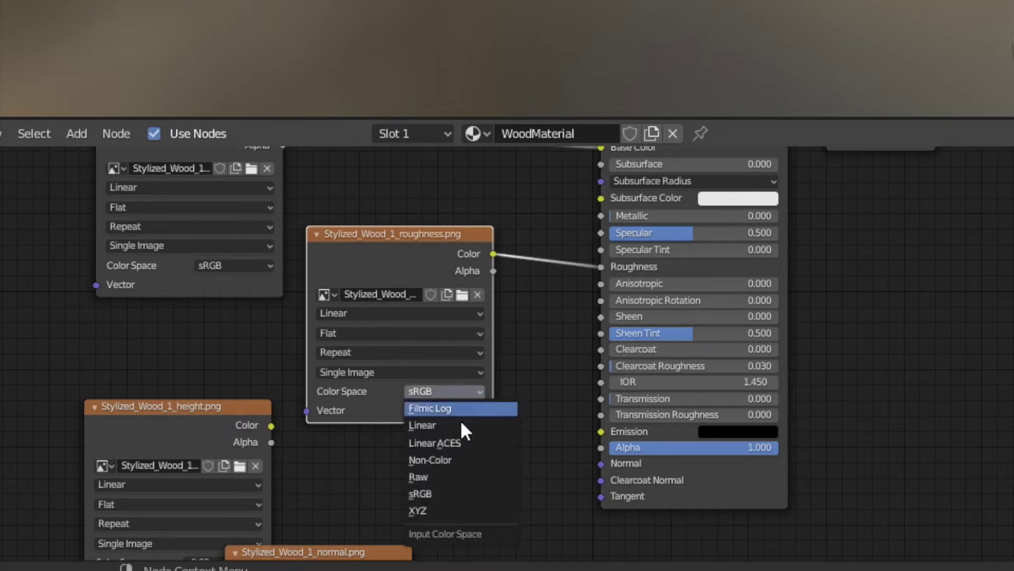
pyautogui.click(451, 458)
# Step: Collapse the Stylized_Wood_1_roughness.png node and place it directly under the Stylized_Wood_1_basecolor.png node
pyautogui.moveTo(538, 338); pyautogui.dragTo(513, 432, button='middle')
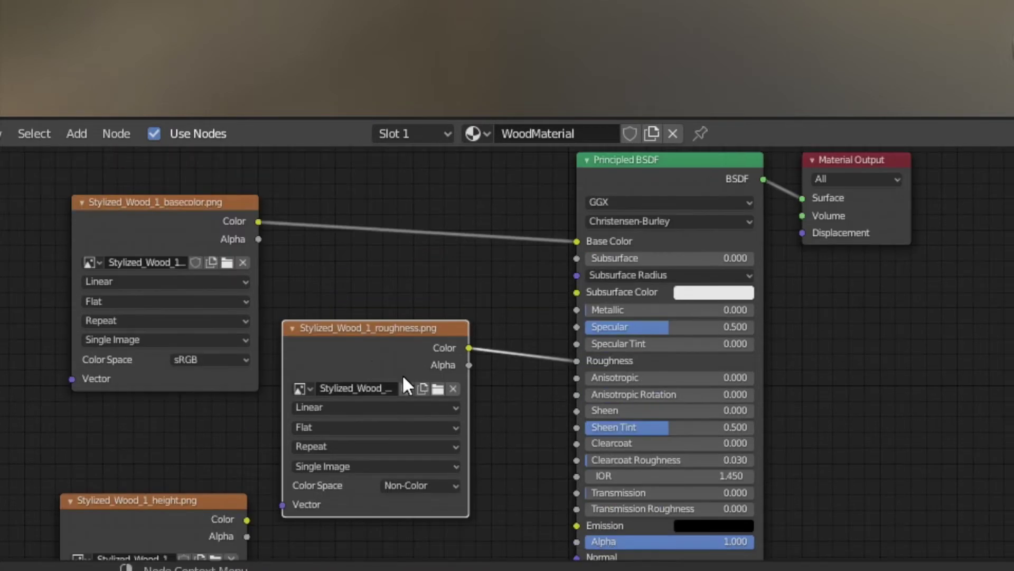
pyautogui.click(292, 328)
pyautogui.moveTo(325, 335); pyautogui.dragTo(157, 429)
pyautogui.moveTo(195, 204); pyautogui.dragTo(257, 166)
pyautogui.moveTo(211, 400); pyautogui.dragTo(257, 410, button='middle')
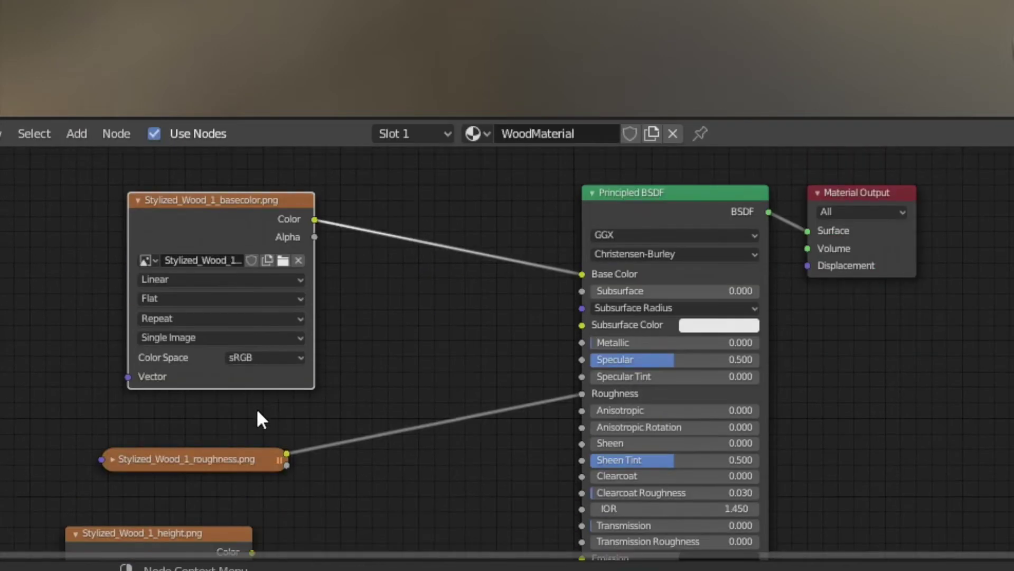
pyautogui.moveTo(255, 457); pyautogui.dragTo(269, 411)
# Step: Set the Stylized_Wood_1_height.png texture's color space to Non-Color and arrange the Stylized_Wood_1_normal.png node just below it
pyautogui.moveTo(341, 380); pyautogui.dragTo(332, 108, button='middle')
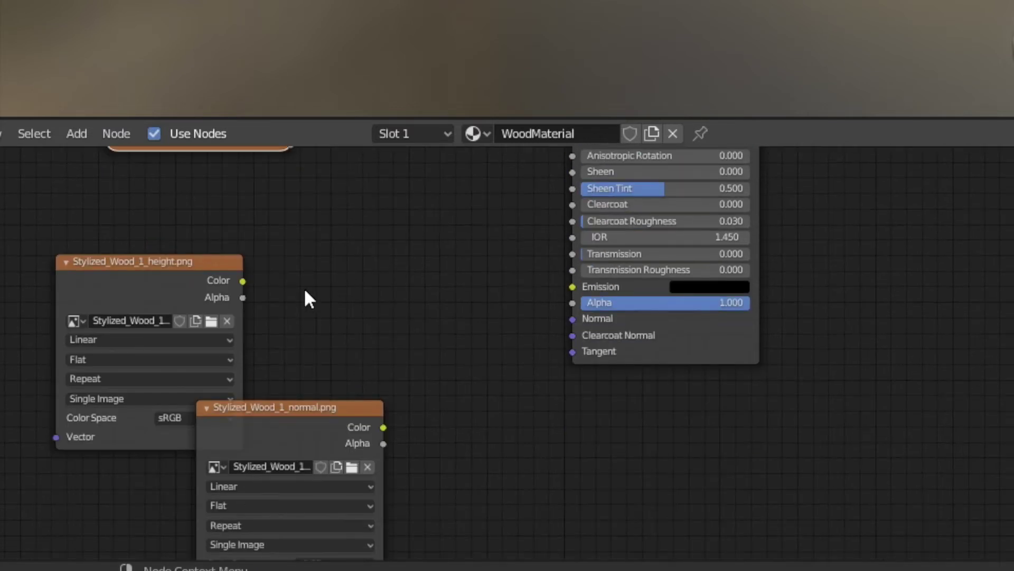
pyautogui.moveTo(172, 271); pyautogui.dragTo(195, 205)
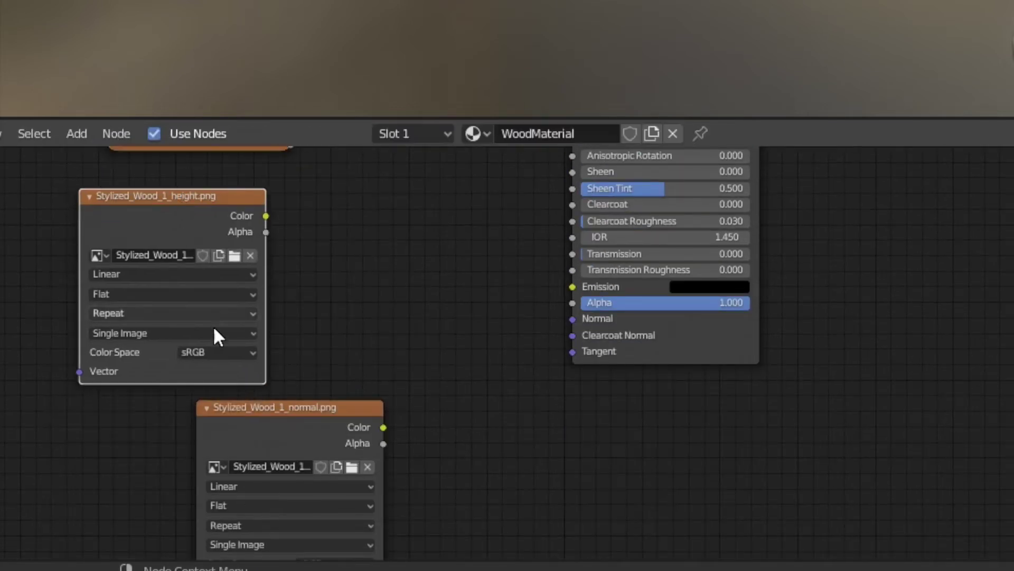
pyautogui.click(218, 352)
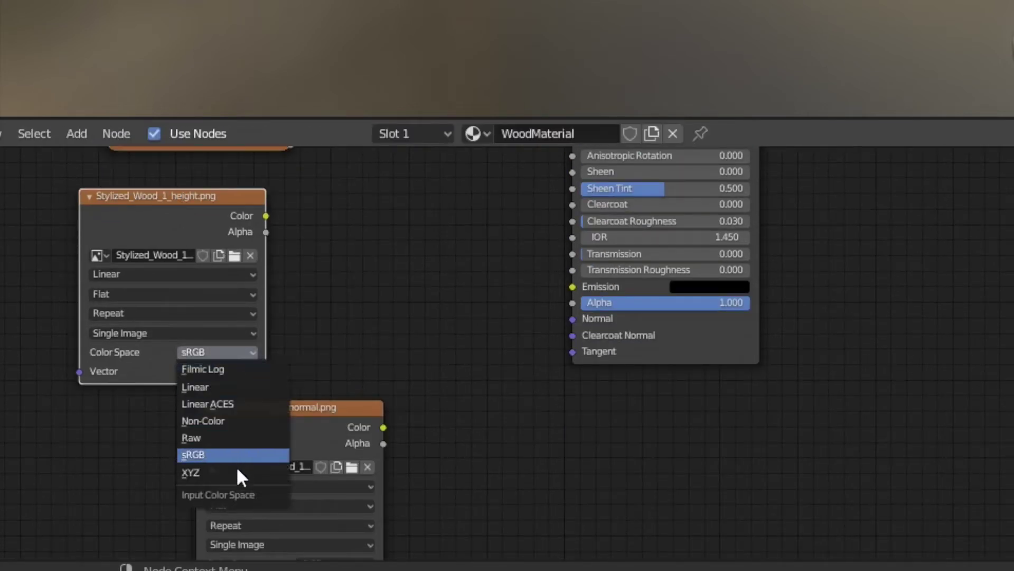
pyautogui.click(237, 421)
pyautogui.moveTo(306, 410); pyautogui.dragTo(247, 394)
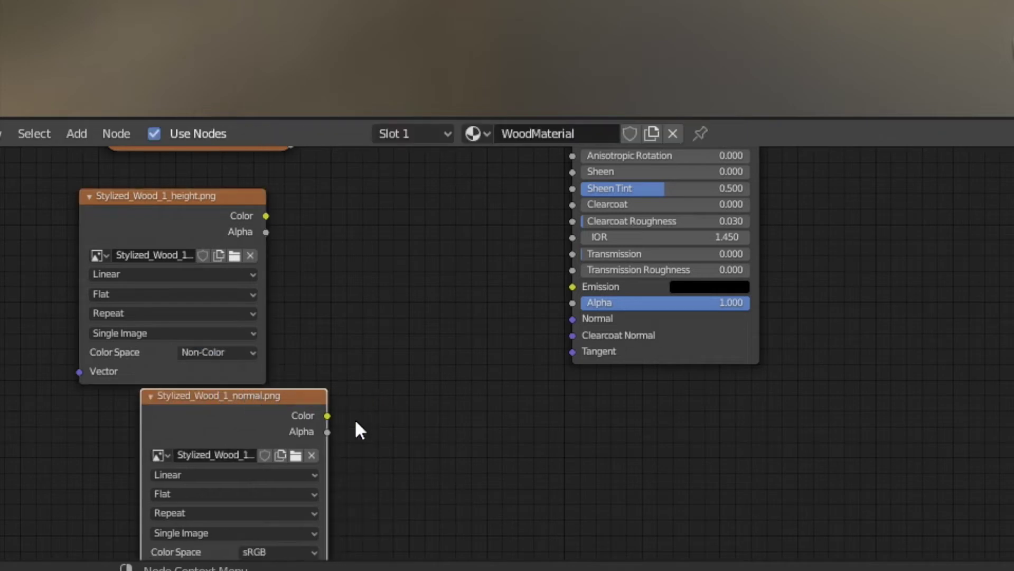
# Step: Set the Stylized_Wood_1_normal.png texture's color space to Non-Color
pyautogui.scroll(-3, 375, 444)
pyautogui.click(372, 405)
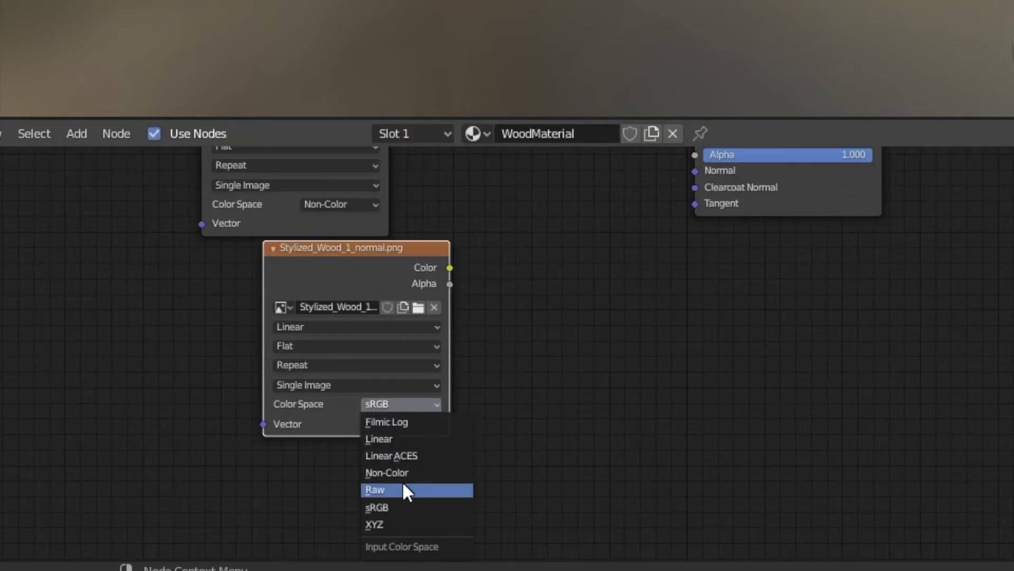
pyautogui.click(401, 473)
pyautogui.moveTo(510, 328); pyautogui.dragTo(404, 388, button='middle')
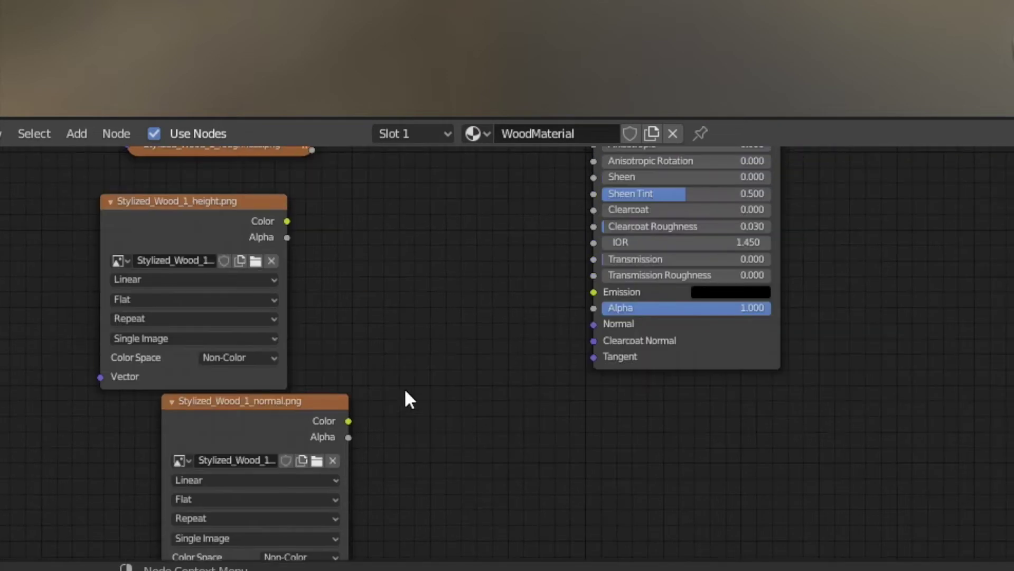
# Step: Copy the Bump and Normal Map nodes from StoneMaterial and paste them into WoodMaterial
pyautogui.click(475, 136)
pyautogui.click(535, 161)
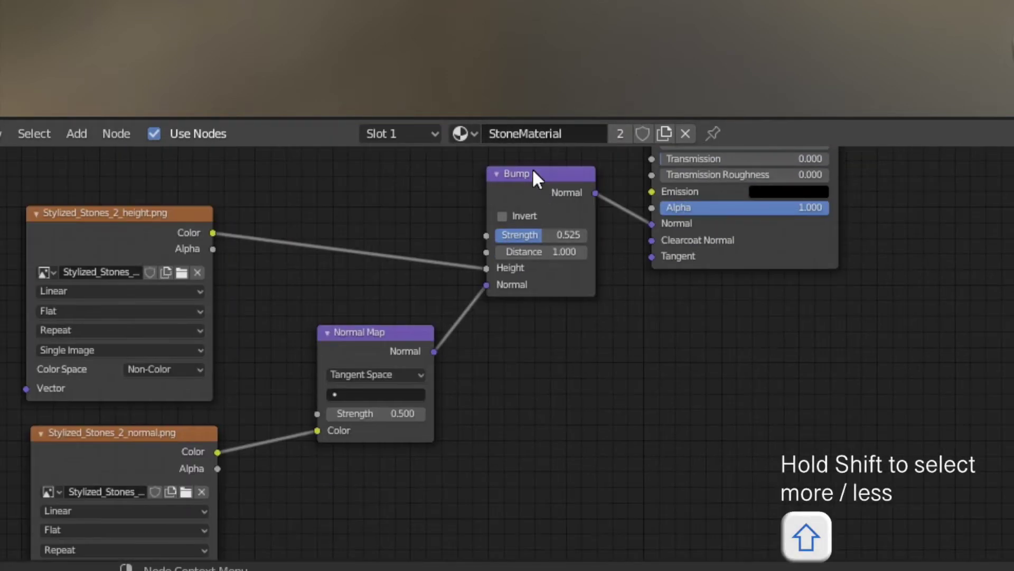
pyautogui.click(533, 172)
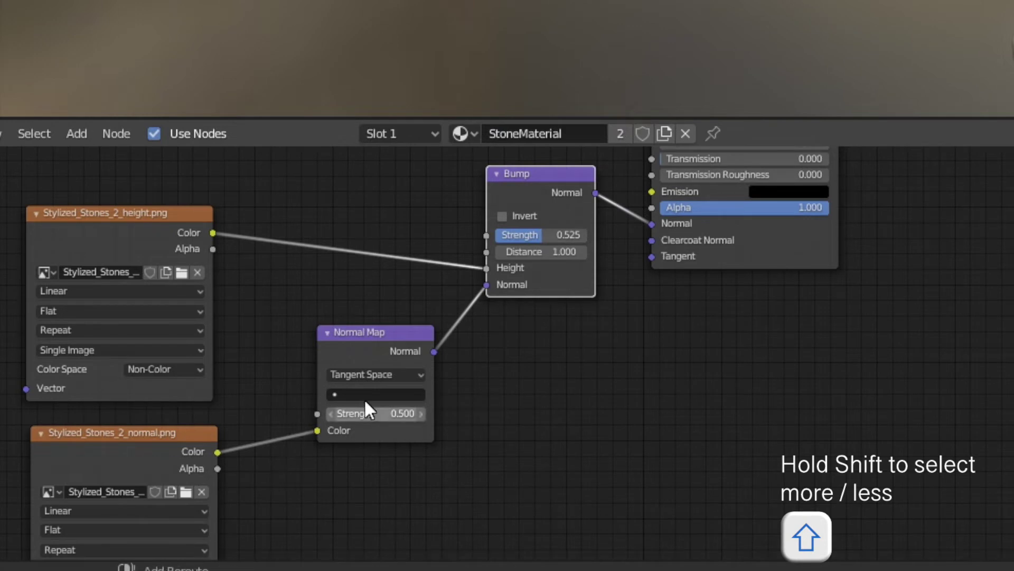
pyautogui.keyDown('shift'); pyautogui.click(368, 347); pyautogui.keyUp('shift')
pyautogui.hotkey('ctrl', 'c')
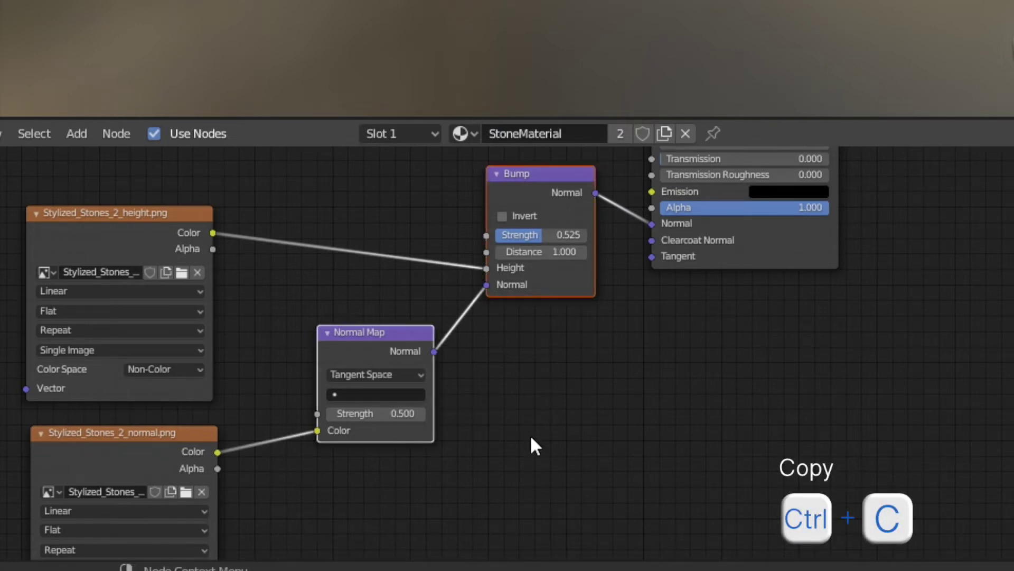
pyautogui.click(459, 133)
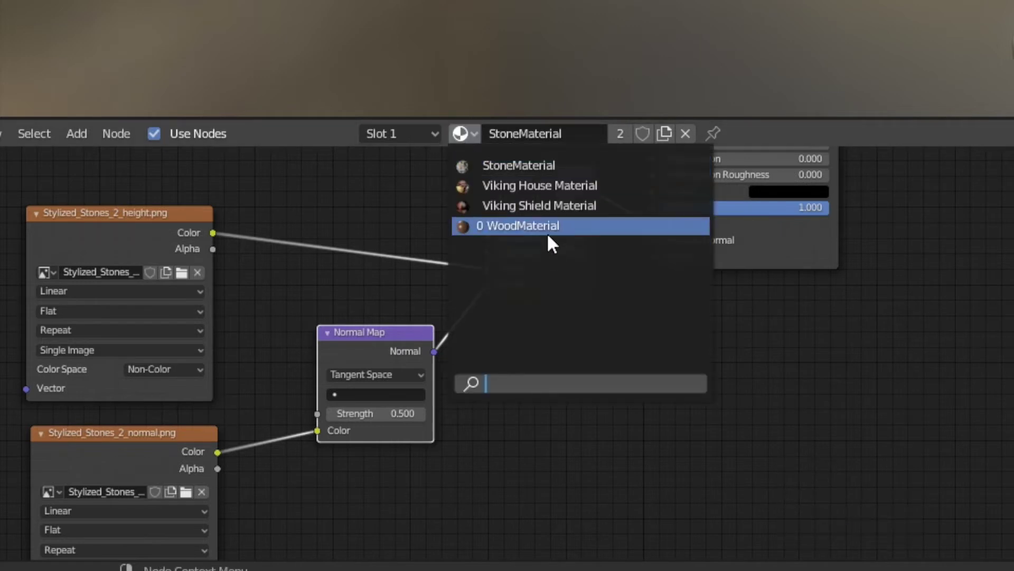
pyautogui.click(517, 225)
pyautogui.hotkey('ctrl', 'v')
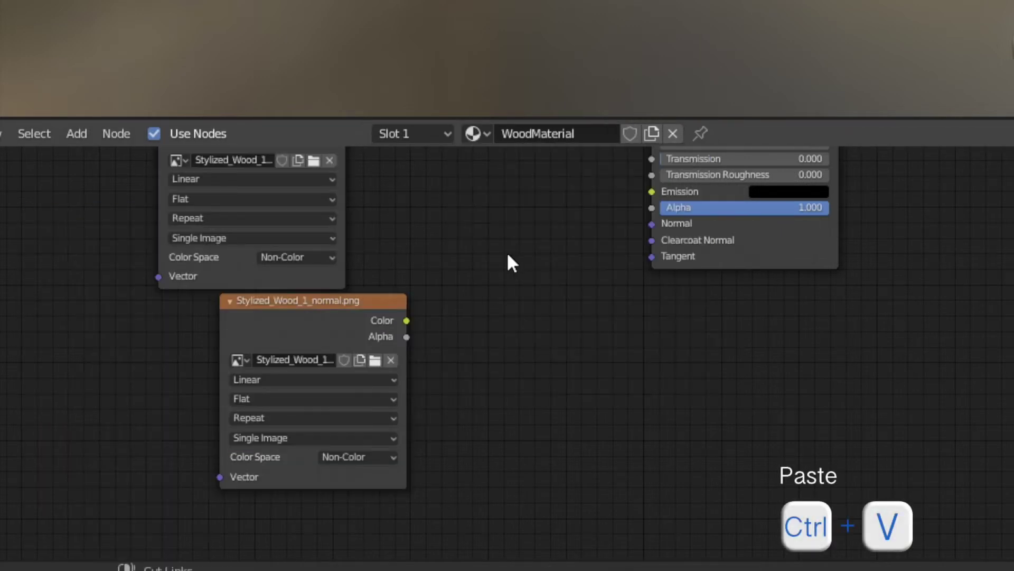
pyautogui.moveTo(647, 317); pyautogui.dragTo(588, 381, button='middle')
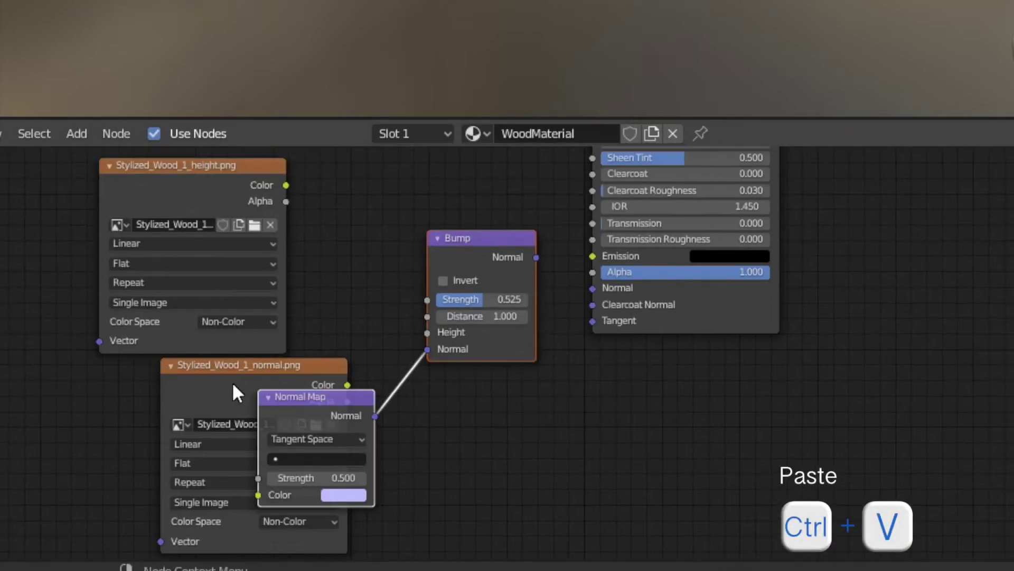
# Step: Wire the wood normal texture through the Normal Map and the height texture into the Bump node's Height, feeding the Principled BSDF's Normal
pyautogui.click(259, 364)
pyautogui.moveTo(174, 378); pyautogui.dragTo(6, 432)
pyautogui.moveTo(346, 449); pyautogui.dragTo(463, 264, button='middle')
pyautogui.moveTo(278, 256); pyautogui.dragTo(376, 310)
pyautogui.moveTo(531, 347); pyautogui.dragTo(430, 405, button='middle')
pyautogui.moveTo(446, 347); pyautogui.dragTo(503, 377)
pyautogui.moveTo(383, 335); pyautogui.dragTo(328, 328, button='middle')
pyautogui.moveTo(141, 269); pyautogui.dragTo(281, 417)
pyautogui.moveTo(355, 322); pyautogui.dragTo(332, 320)
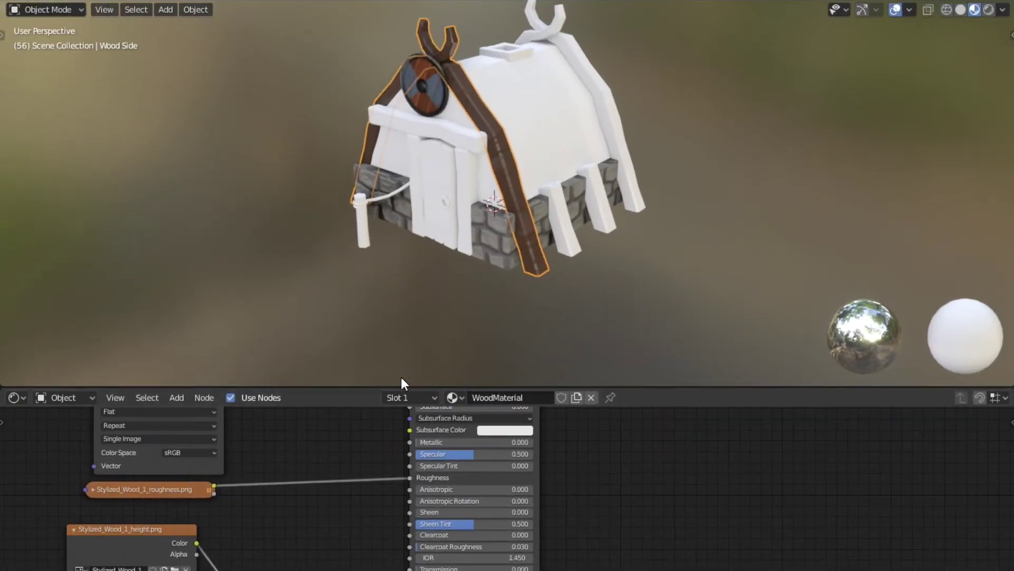
# Step: Assign WoodMaterial to the small side supports and the rear side beams of the hut
pyautogui.moveTo(503, 361); pyautogui.dragTo(537, 253, button='middle')
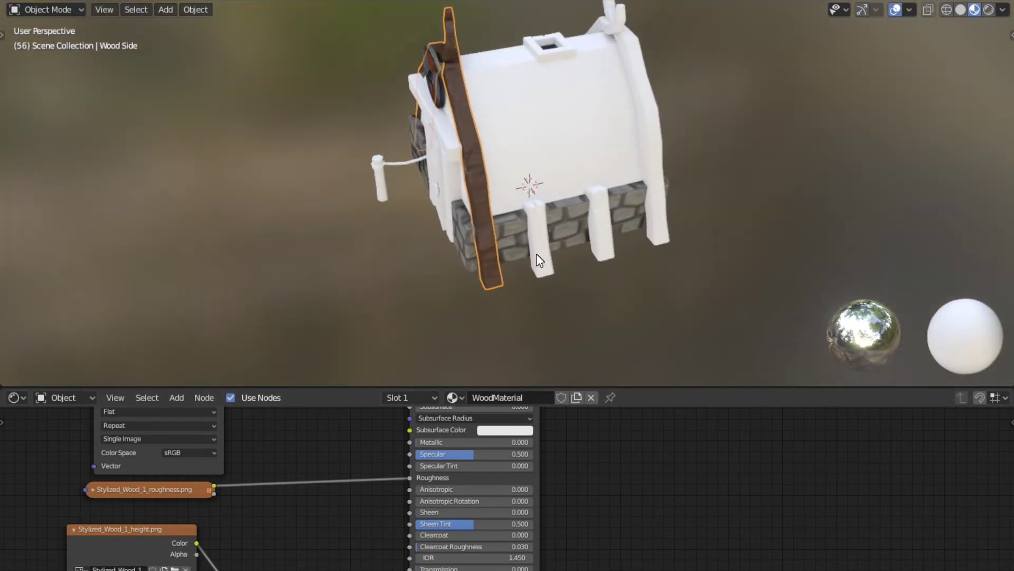
pyautogui.click(538, 246)
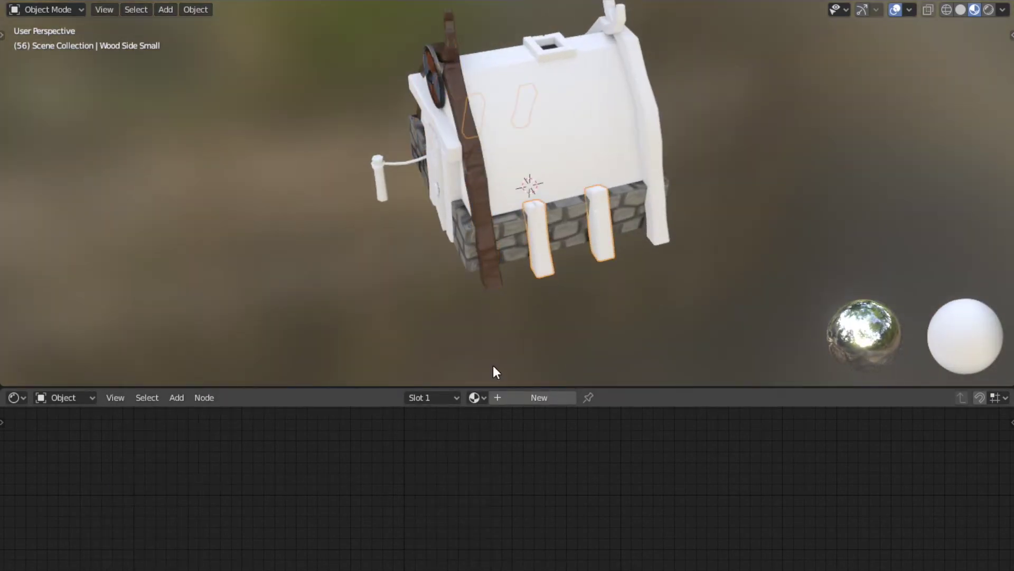
pyautogui.click(474, 399)
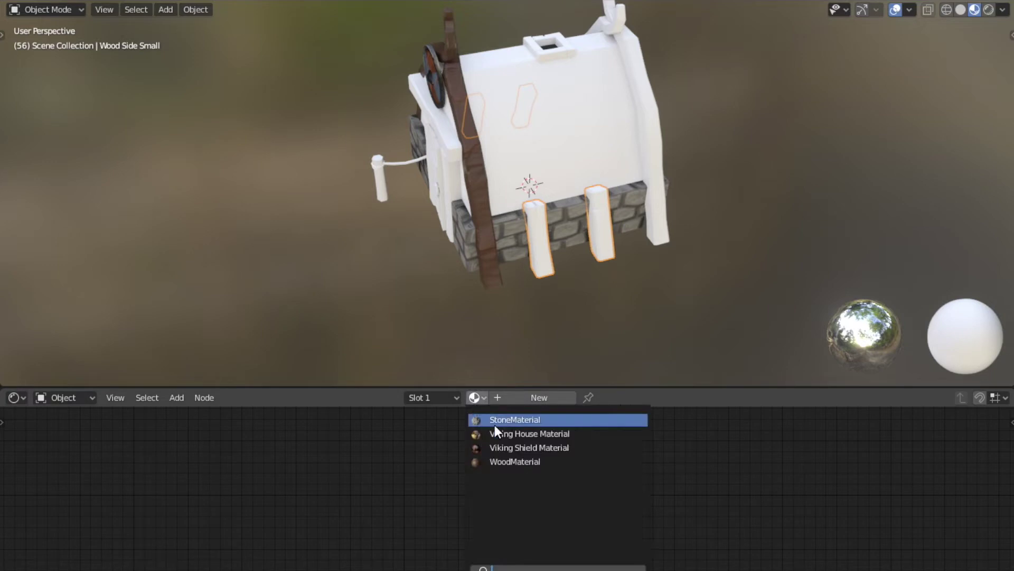
pyautogui.click(537, 462)
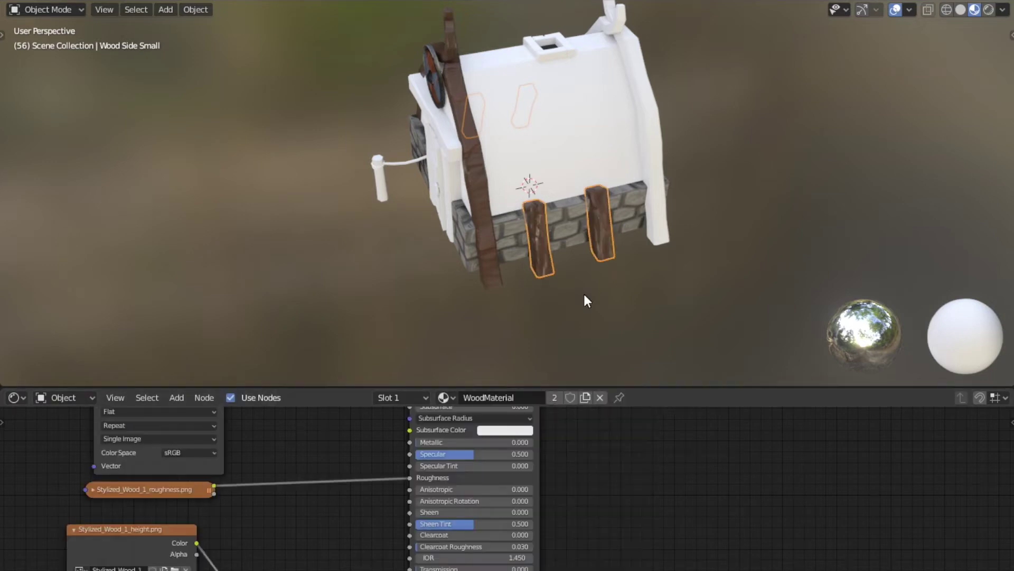
pyautogui.click(660, 214)
pyautogui.click(474, 399)
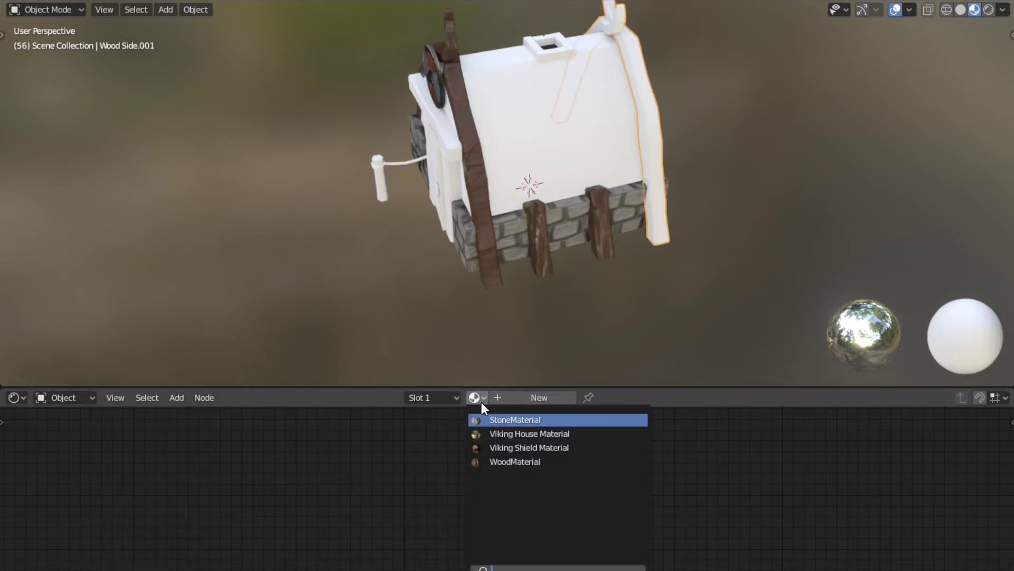
pyautogui.click(500, 463)
# Step: Assign WoodMaterial to the front door frame beams and the wooden pole beside the entrance
pyautogui.moveTo(632, 174); pyautogui.dragTo(531, 233, button='middle')
pyautogui.click(412, 209)
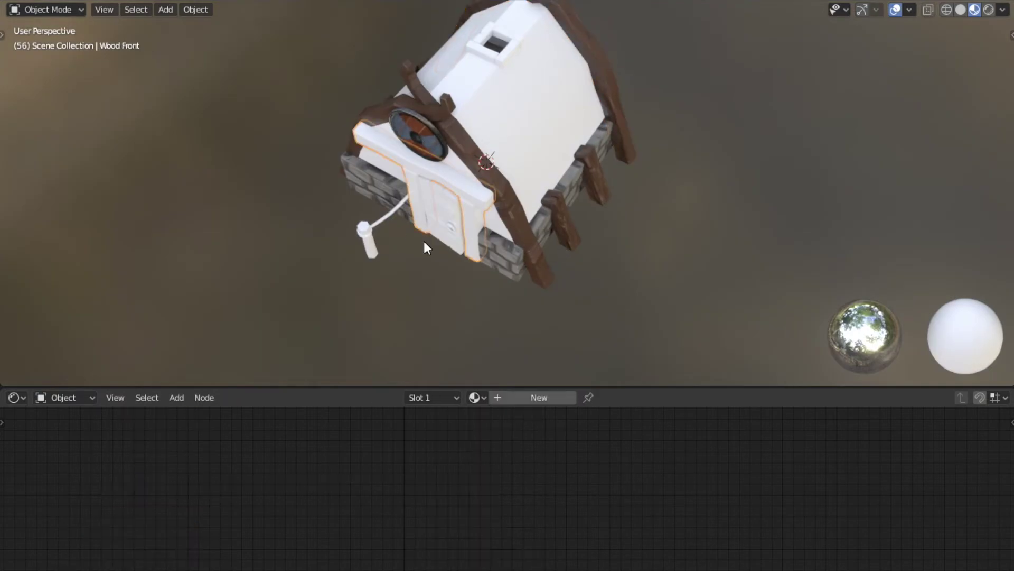
pyautogui.click(474, 397)
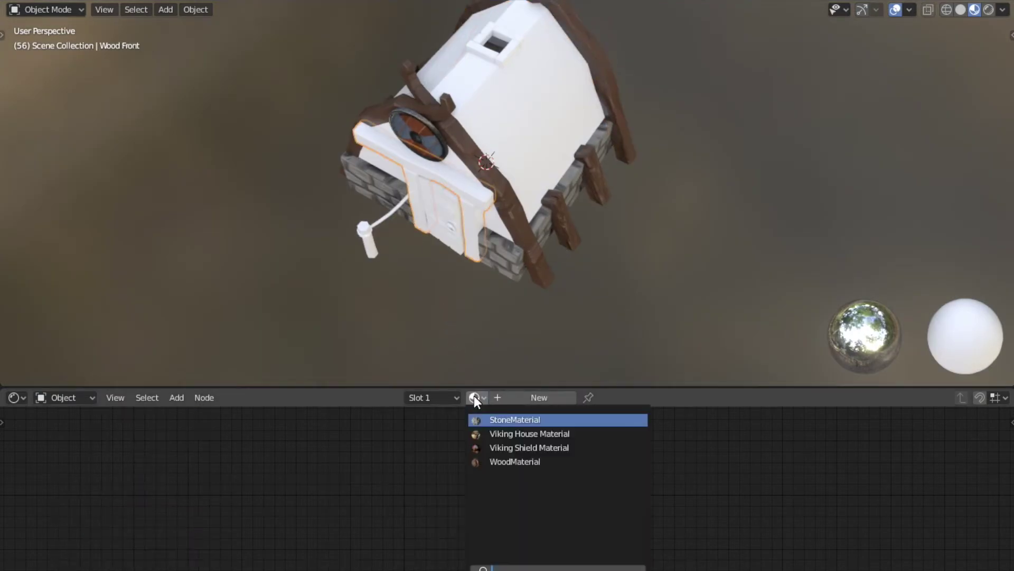
pyautogui.click(512, 461)
pyautogui.moveTo(532, 148); pyautogui.dragTo(358, 264, button='middle')
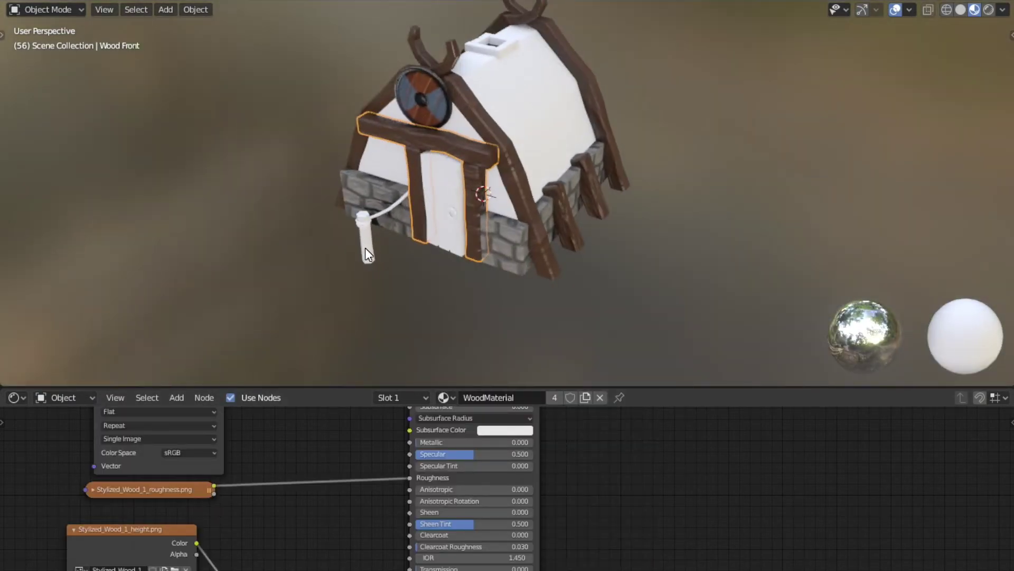
pyautogui.click(365, 243)
pyautogui.click(475, 398)
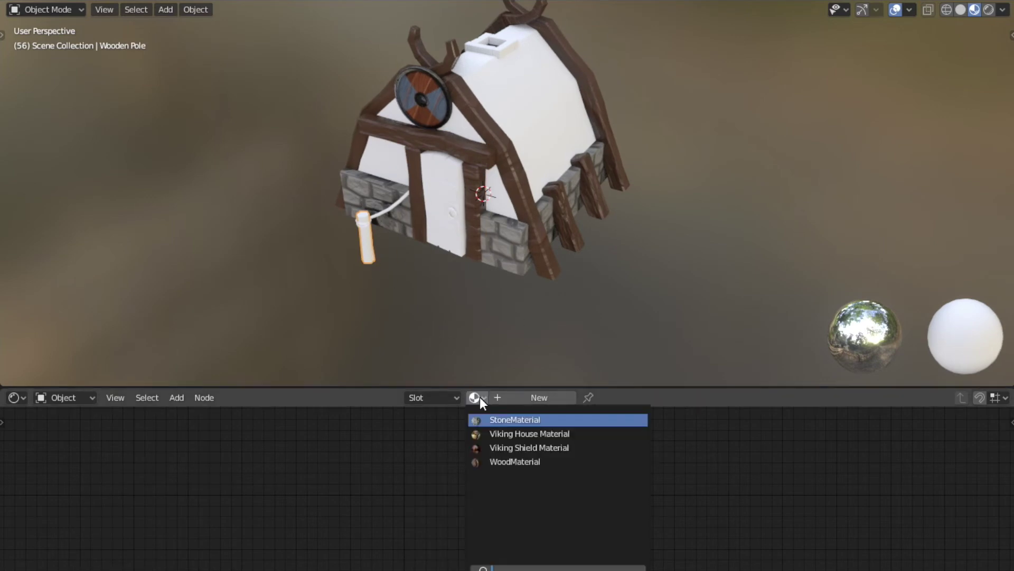
pyautogui.click(521, 458)
# Step: Assign WoodMaterial to the window frame on top of the roof
pyautogui.moveTo(588, 197); pyautogui.dragTo(503, 104, button='middle')
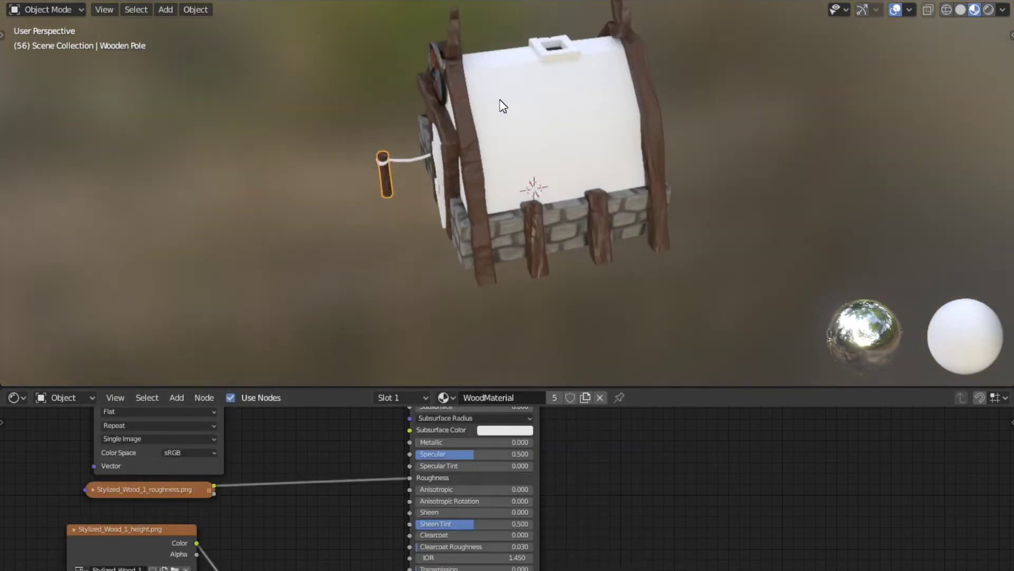
pyautogui.click(546, 56)
pyautogui.click(475, 398)
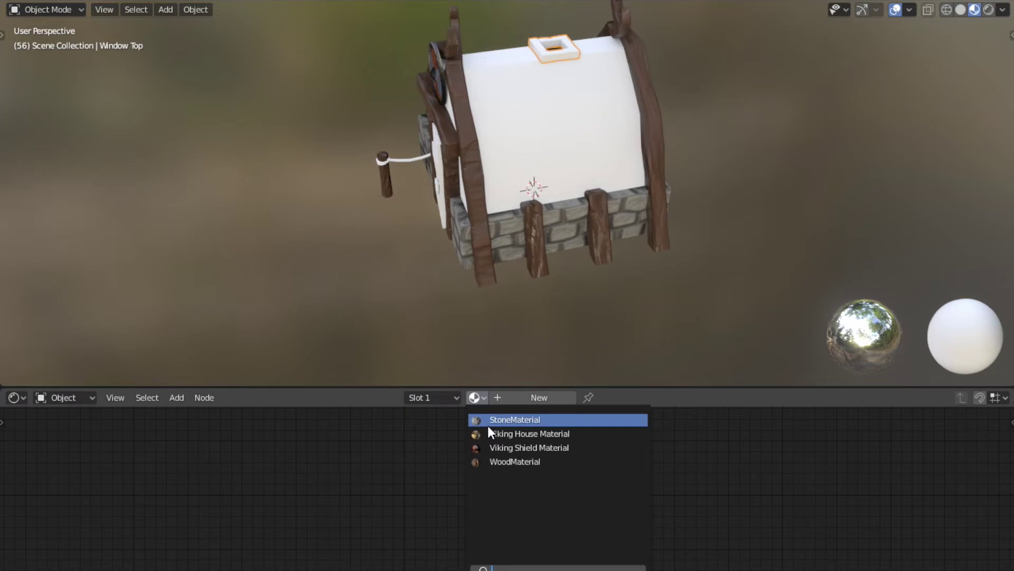
pyautogui.click(507, 462)
# Step: Replace the Viking House Material with WoodMaterial on the back wall's horizontal beam and the back window frame
pyautogui.moveTo(573, 180); pyautogui.dragTo(432, 165, button='middle')
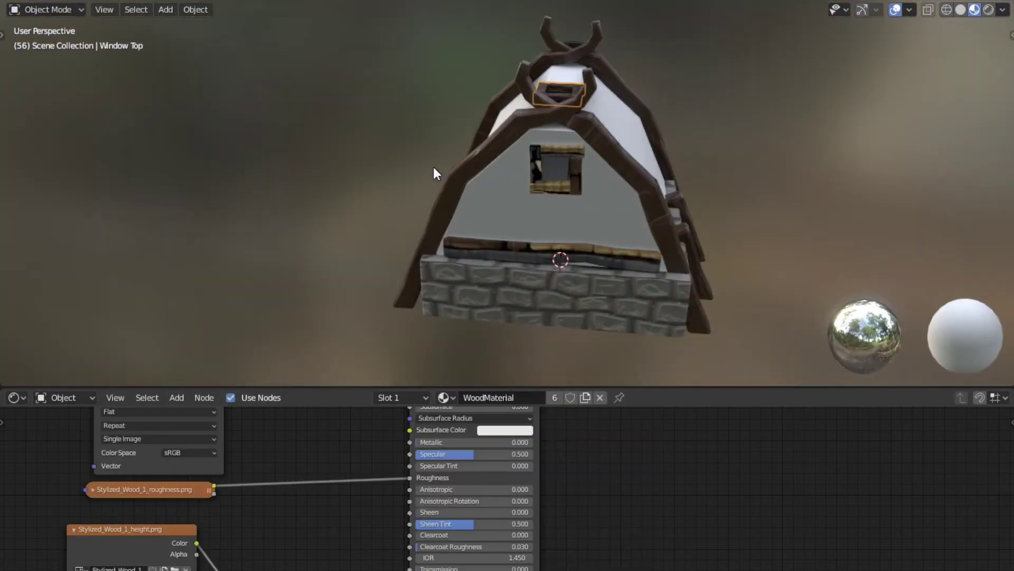
pyautogui.click(533, 256)
pyautogui.click(444, 398)
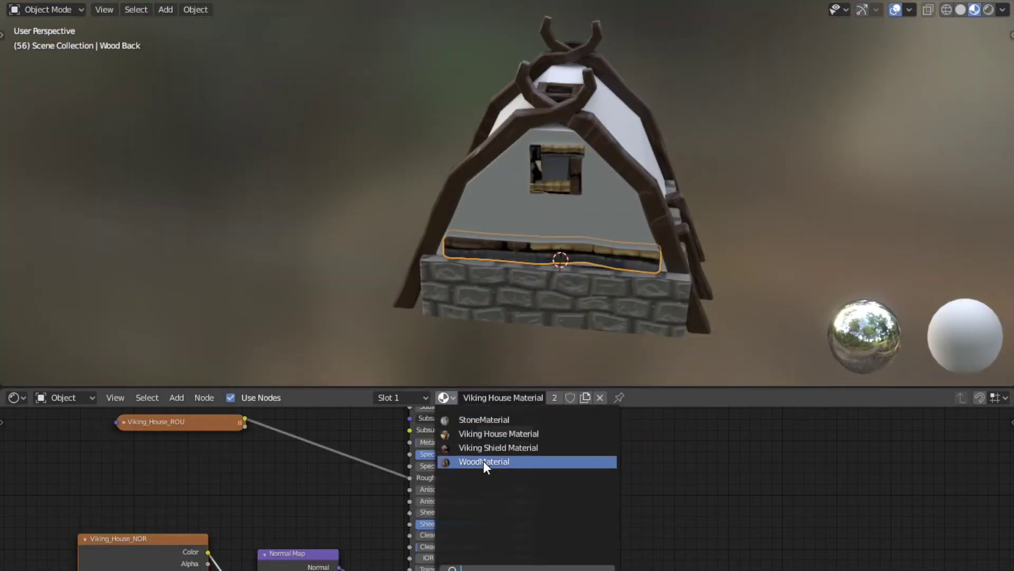
pyautogui.click(483, 461)
pyautogui.click(539, 173)
pyautogui.click(456, 399)
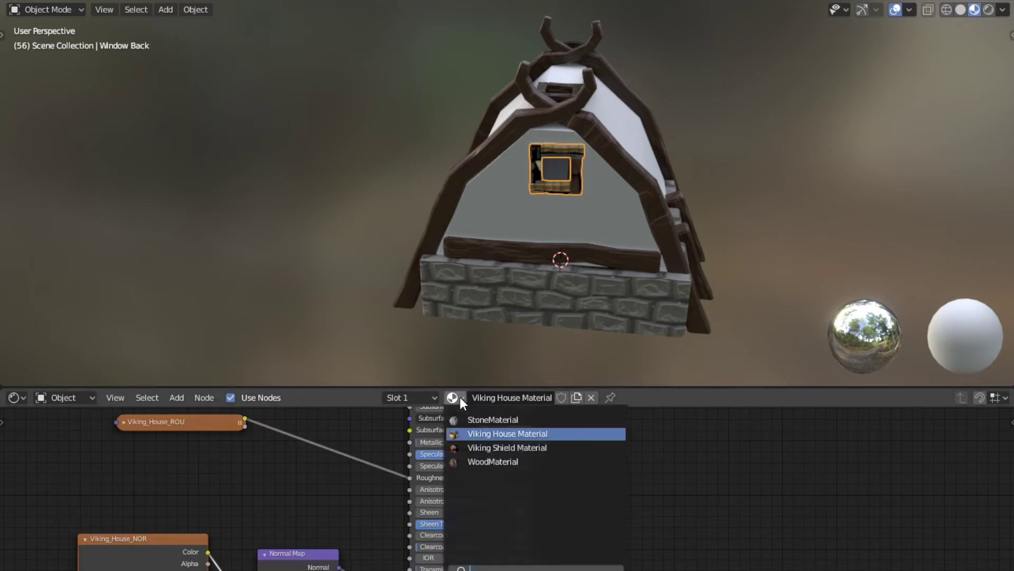
pyautogui.click(491, 460)
# Step: Insert a Hue Saturation Value node between the wood base color texture and the Principled BSDF, with its Value set to 2.000
pyautogui.moveTo(299, 200); pyautogui.dragTo(535, 170, button='middle')
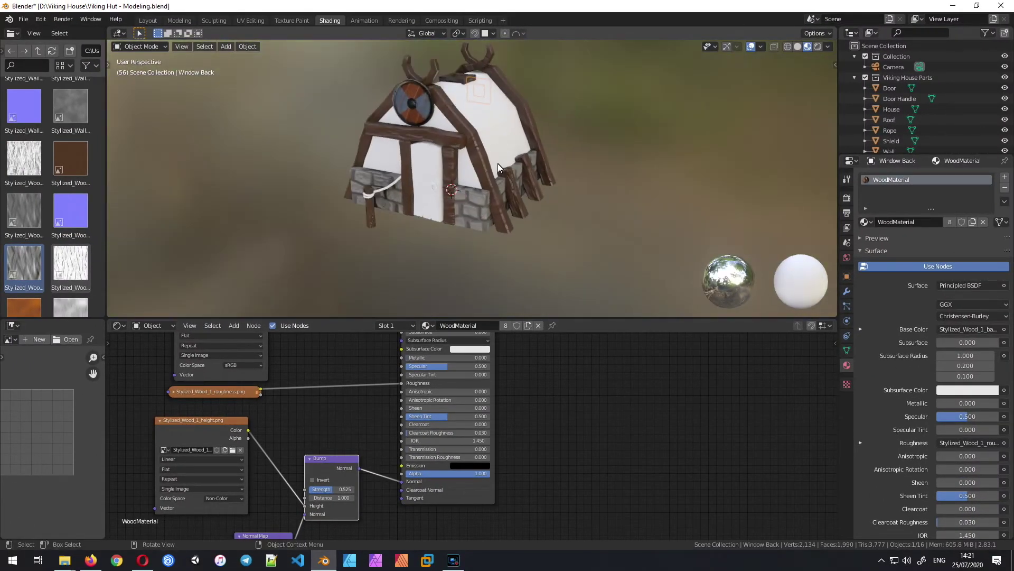
pyautogui.keyDown('shift'); pyautogui.moveTo(499, 134); pyautogui.dragTo(501, 167, button='middle'); pyautogui.keyUp('shift')
pyautogui.scroll(1, 504, 180)
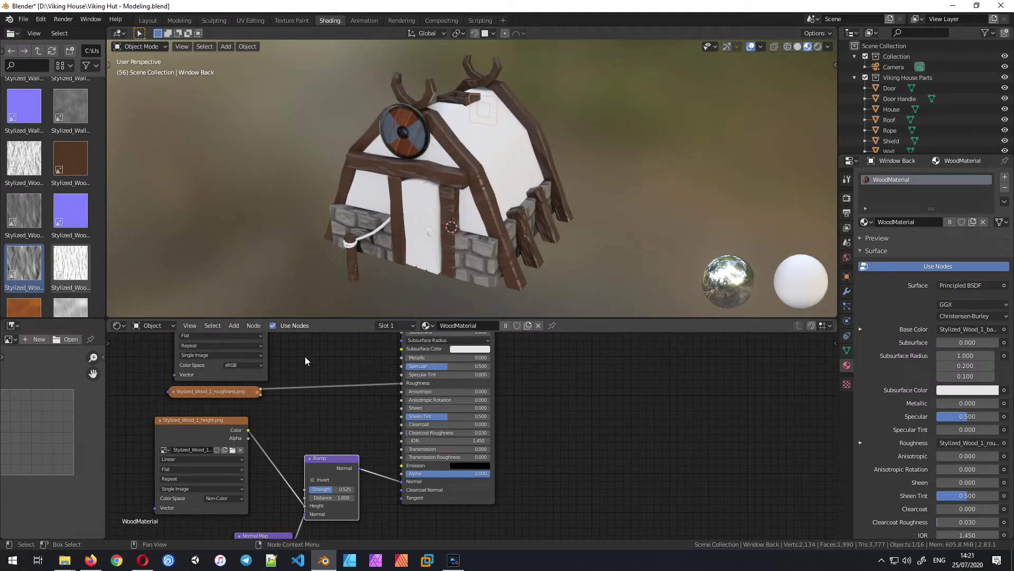
pyautogui.moveTo(305, 356); pyautogui.dragTo(322, 408, button='middle')
pyautogui.scroll(1, 345, 362)
pyautogui.moveTo(345, 362); pyautogui.dragTo(401, 384, button='middle')
pyautogui.moveTo(289, 359); pyautogui.dragTo(214, 350)
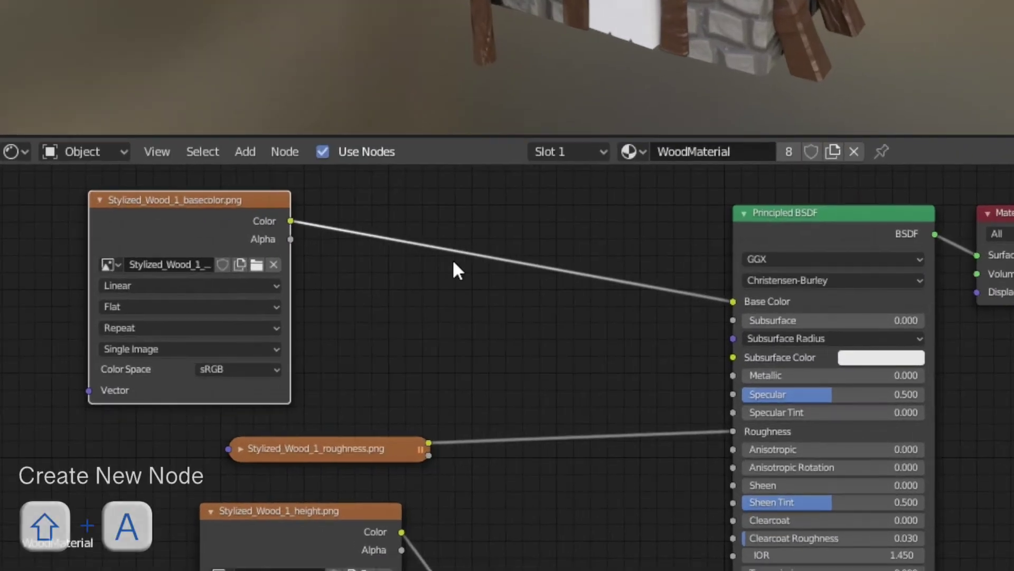
pyautogui.click(457, 277)
pyautogui.hotkey('shift', 'a')
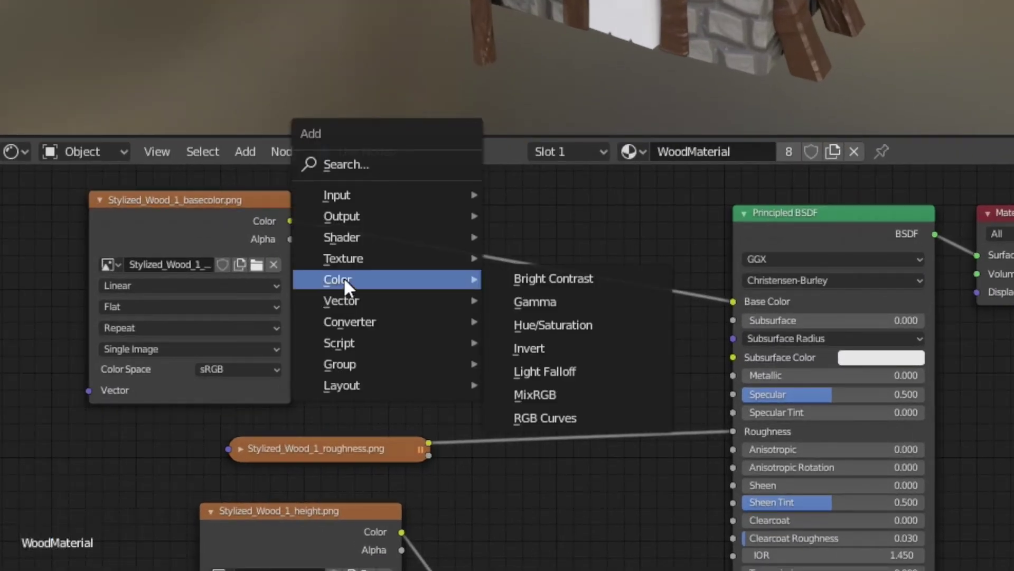
pyautogui.click(566, 325)
pyautogui.click(426, 207)
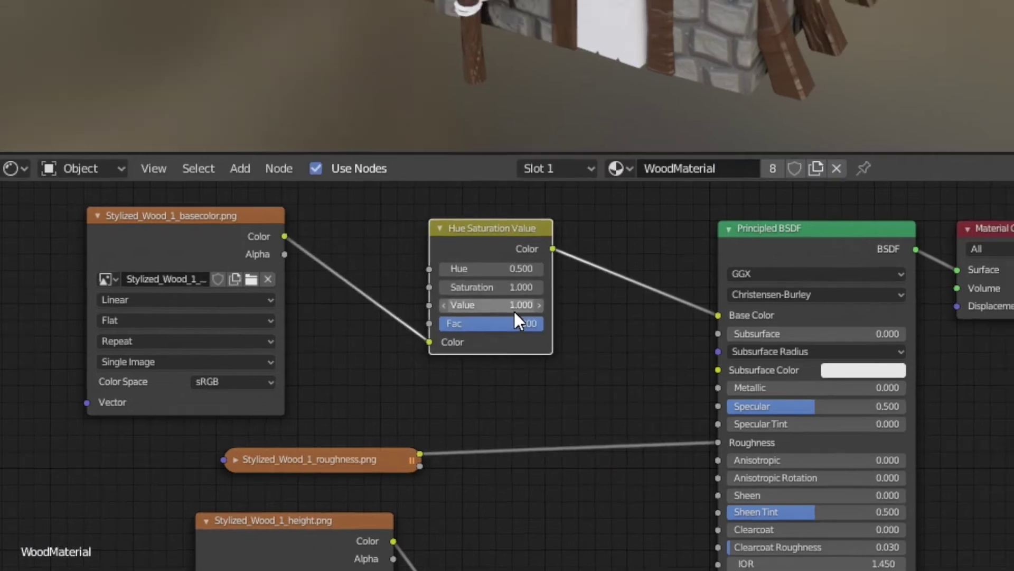
pyautogui.moveTo(514, 310)
pyautogui.mouseDown()
pyautogui.moveTo(495, 311)
pyautogui.moveTo(517, 312)
pyautogui.mouseUp()
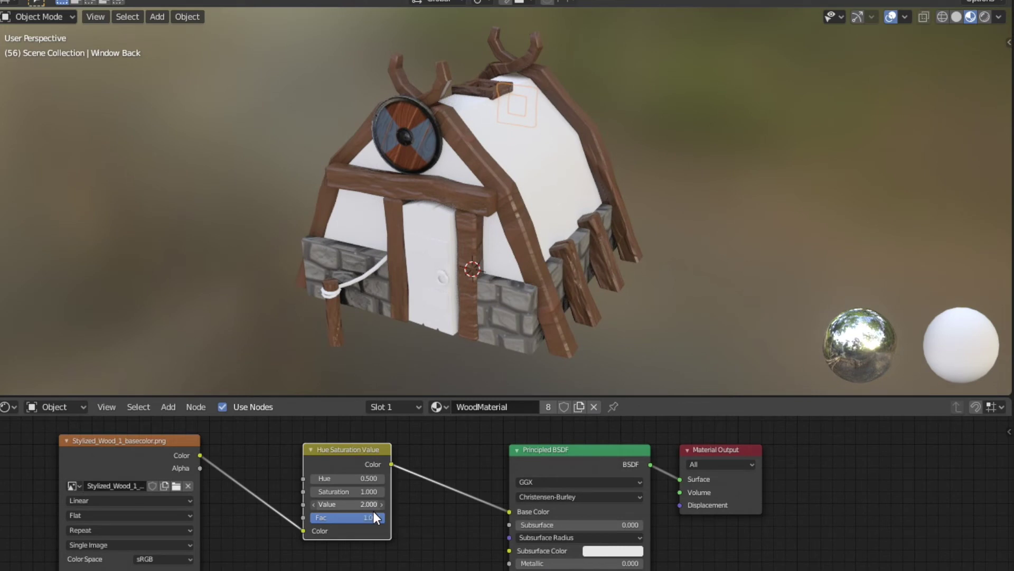
pyautogui.moveTo(373, 510); pyautogui.dragTo(373, 513)
# Step: Try a Hue of 0.700 on the Hue Saturation Value node and return it to 0.5
pyautogui.moveTo(358, 481); pyautogui.dragTo(356, 480)
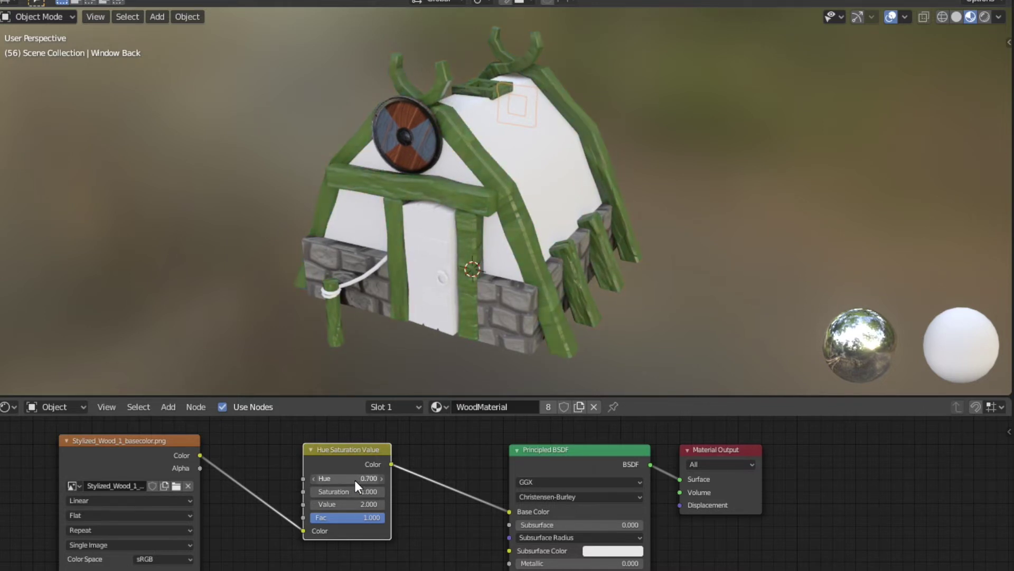
pyautogui.keyDown('ctrl'); pyautogui.scroll(1, 356, 480); pyautogui.keyUp('ctrl')
pyautogui.click(361, 478)
pyautogui.write('0.5')
pyautogui.press('Return')
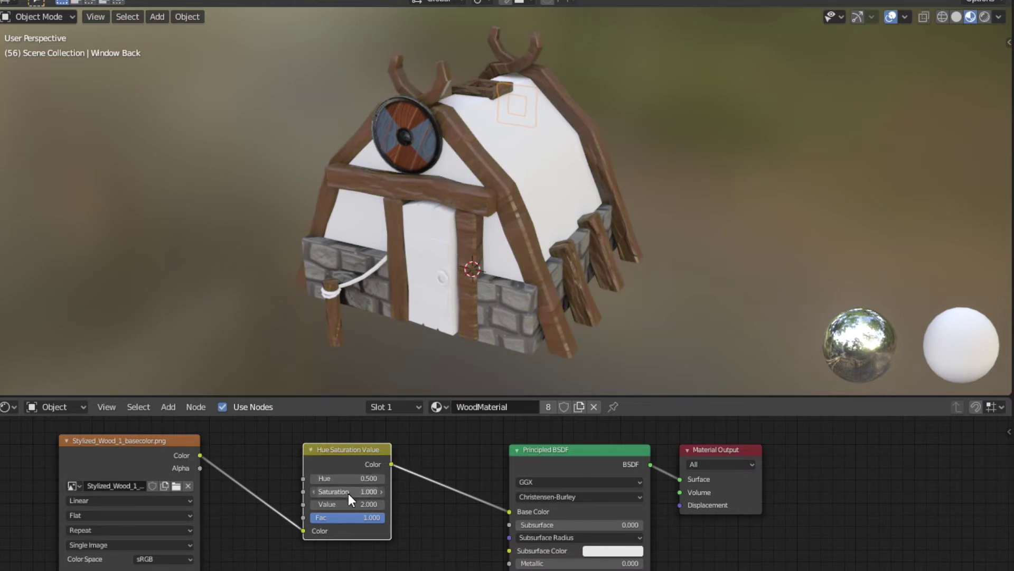
# Step: Set the Hue Saturation Value node's Saturation to 1.2 and nudge the node slightly
pyautogui.keyDown('ctrl'); pyautogui.scroll(-8, 360, 490); pyautogui.keyUp('ctrl')
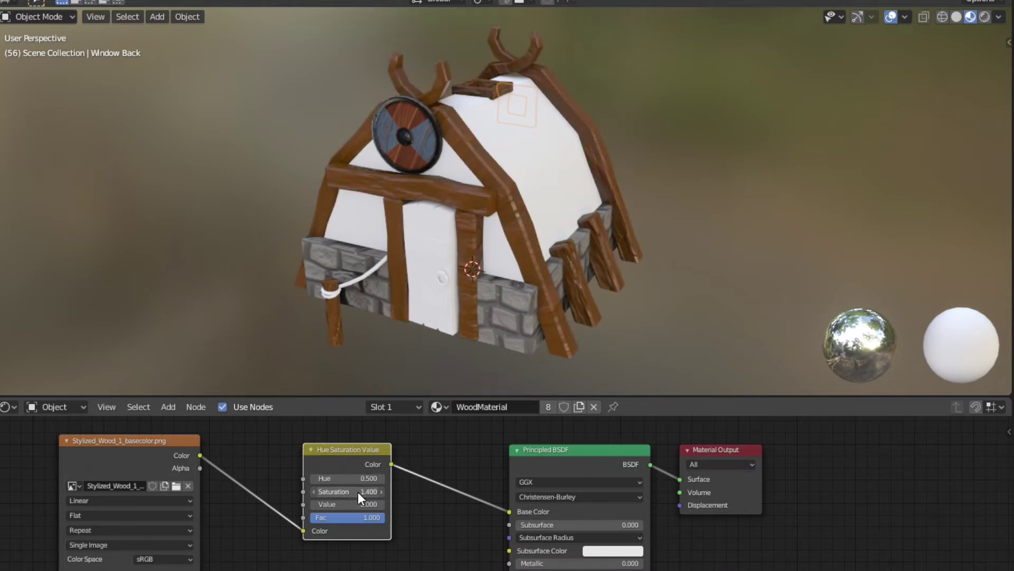
pyautogui.click(354, 491)
pyautogui.write('1.2')
pyautogui.press('Return')
pyautogui.keyDown('shift'); pyautogui.scroll(2, 455, 504); pyautogui.keyUp('shift')
pyautogui.moveTo(349, 486)
pyautogui.mouseDown()
pyautogui.moveTo(321, 474)
pyautogui.moveTo(342, 479)
pyautogui.mouseUp()
# Step: Examine the wood texture on the hut's beams and door frame up close and from the front
pyautogui.moveTo(565, 206); pyautogui.dragTo(582, 229, button='middle')
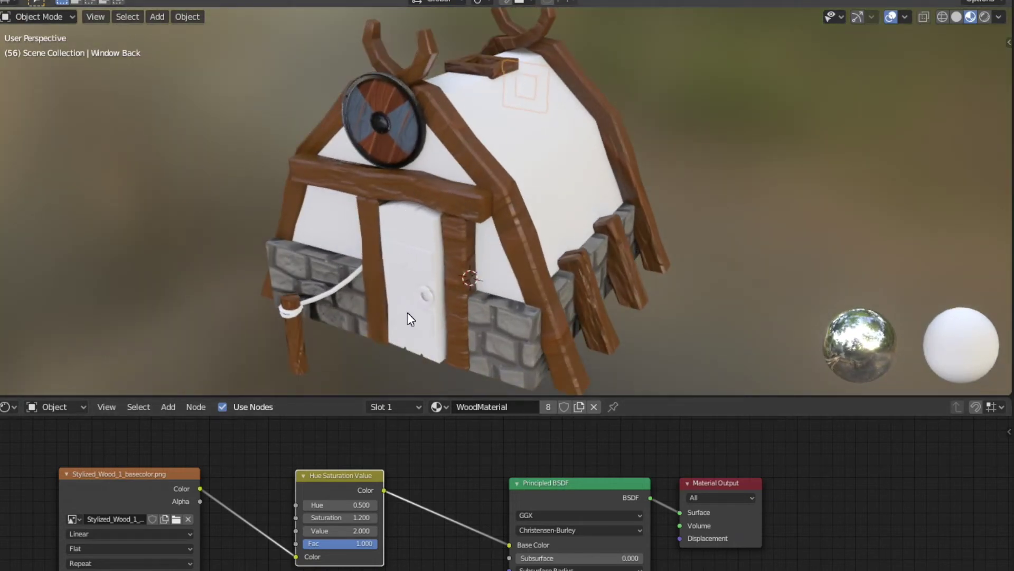
pyautogui.scroll(6, 383, 352)
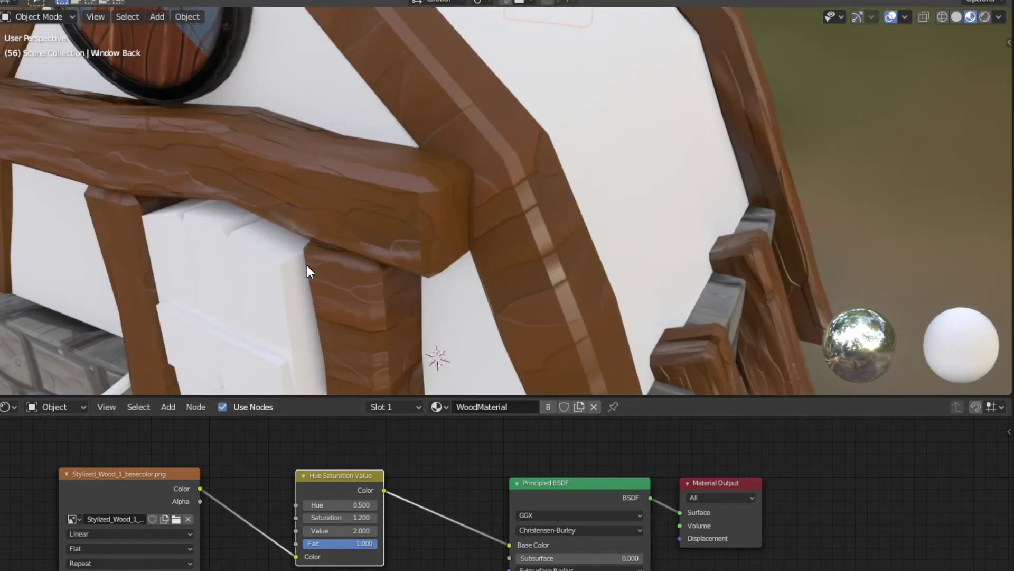
pyautogui.moveTo(212, 235); pyautogui.dragTo(252, 215, button='middle')
pyautogui.scroll(-1, 289, 218)
pyautogui.scroll(-3, 455, 238)
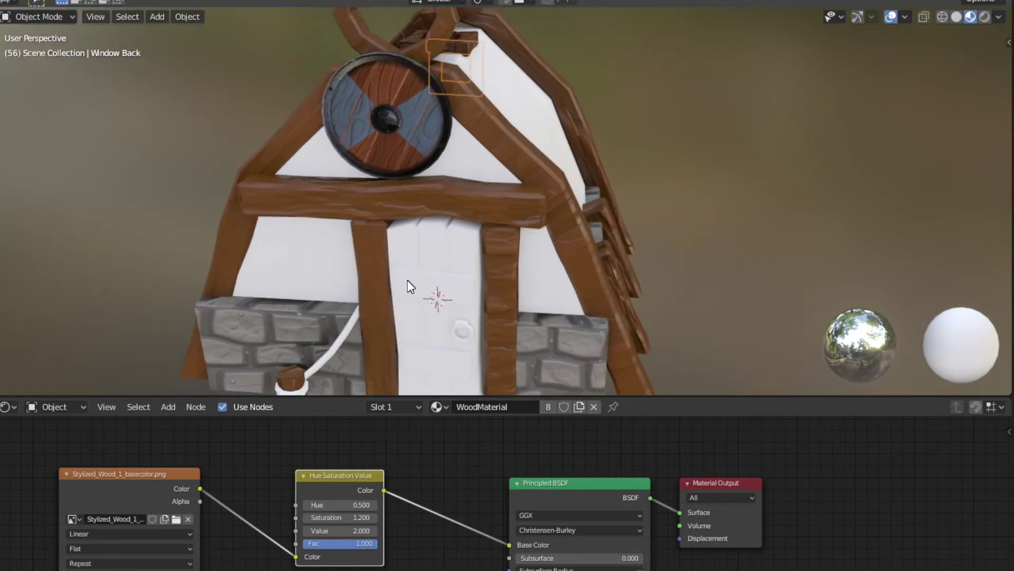
pyautogui.moveTo(556, 238); pyautogui.dragTo(408, 128, button='middle')
pyautogui.moveTo(491, 339); pyautogui.dragTo(564, 275, button='middle')
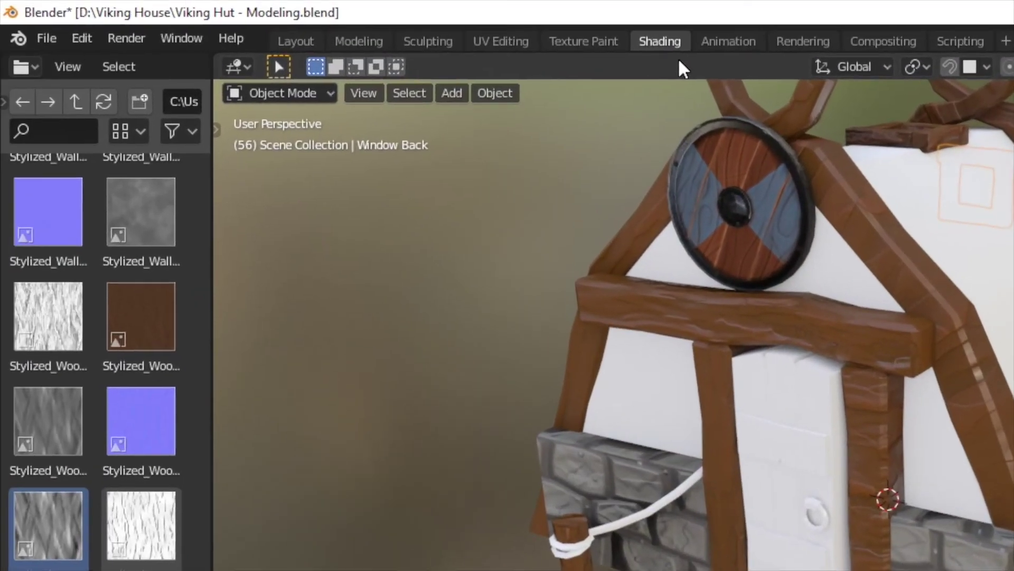
# Step: Switch to the UV Editing workspace, leave the back window's mesh editing and open the Wood Front object for mesh and UV editing
pyautogui.click(498, 46)
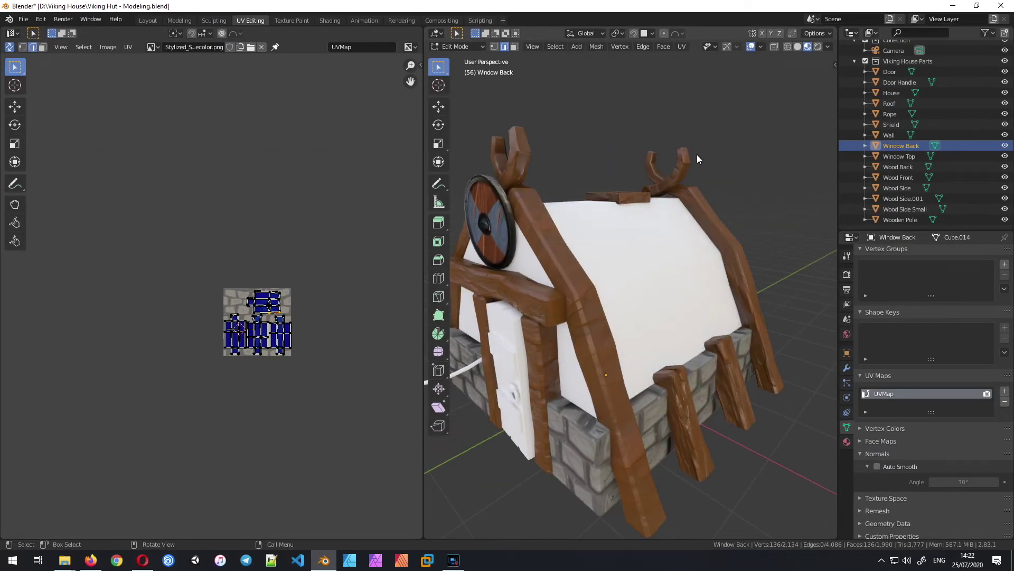
pyautogui.click(457, 46)
pyautogui.click(464, 57)
pyautogui.moveTo(516, 135); pyautogui.dragTo(575, 373, button='middle')
pyautogui.scroll(6, 573, 374)
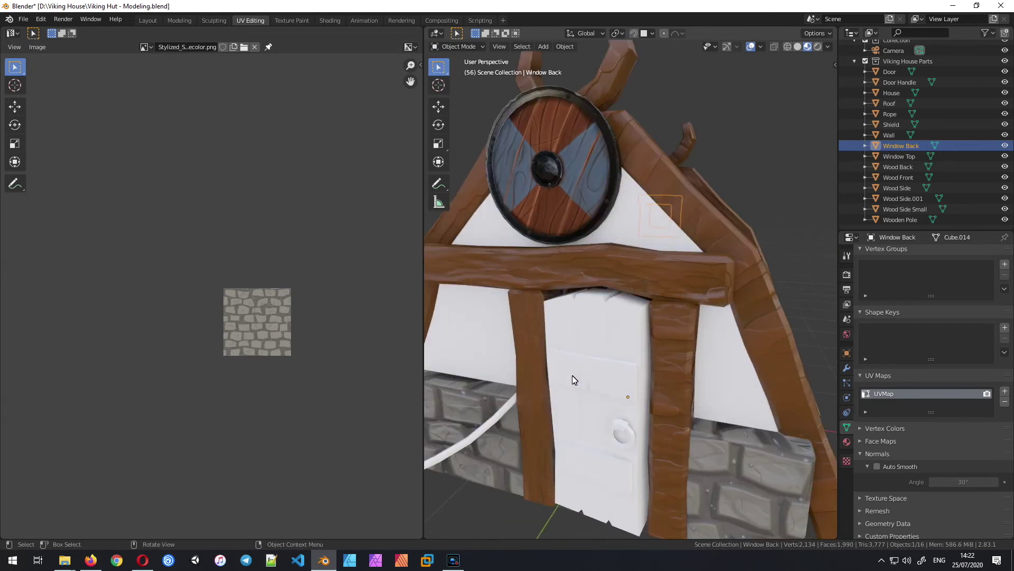
pyautogui.scroll(-4, 658, 340)
pyautogui.click(659, 340)
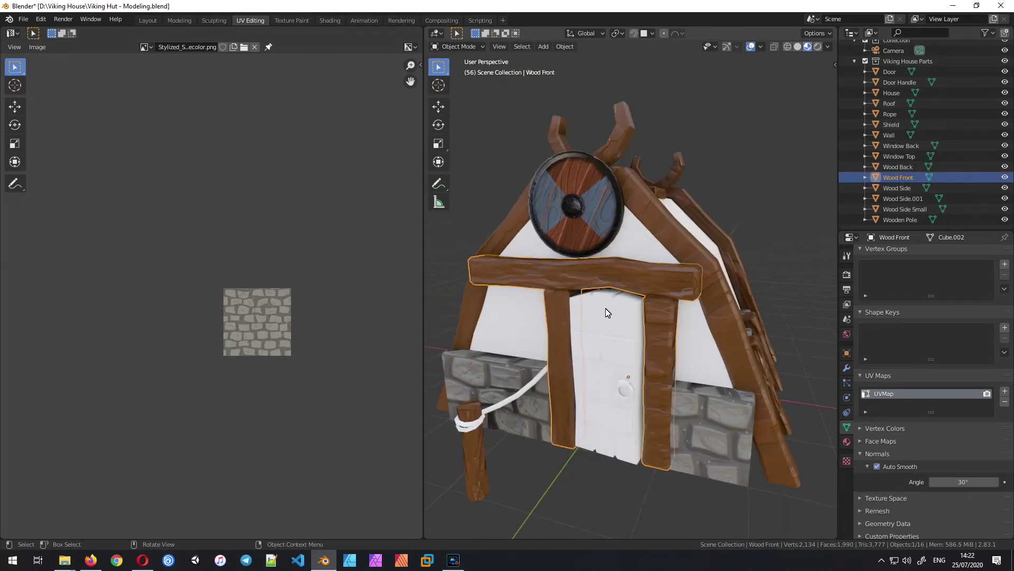
pyautogui.press('Tab')
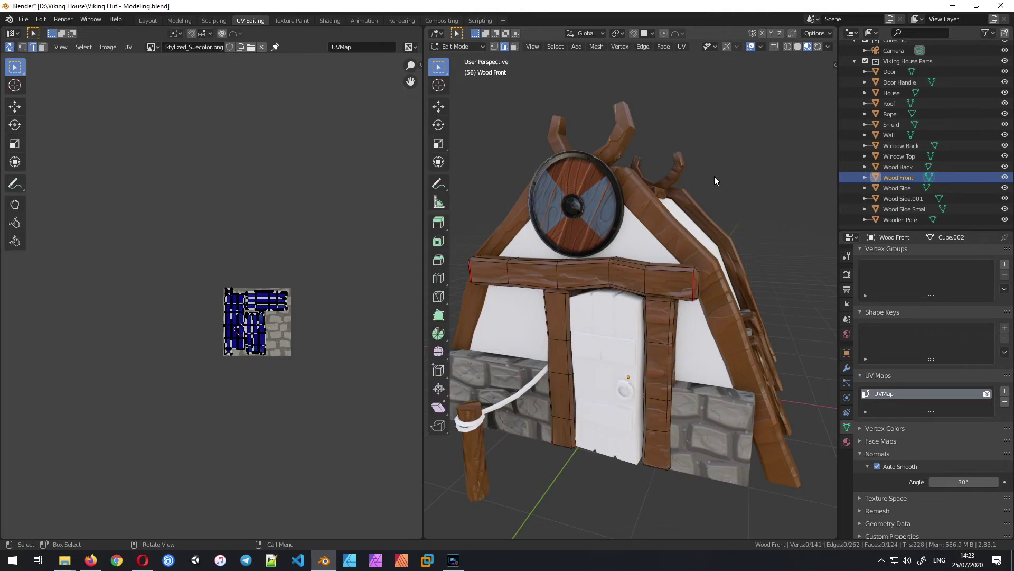
pyautogui.scroll(5, 277, 354)
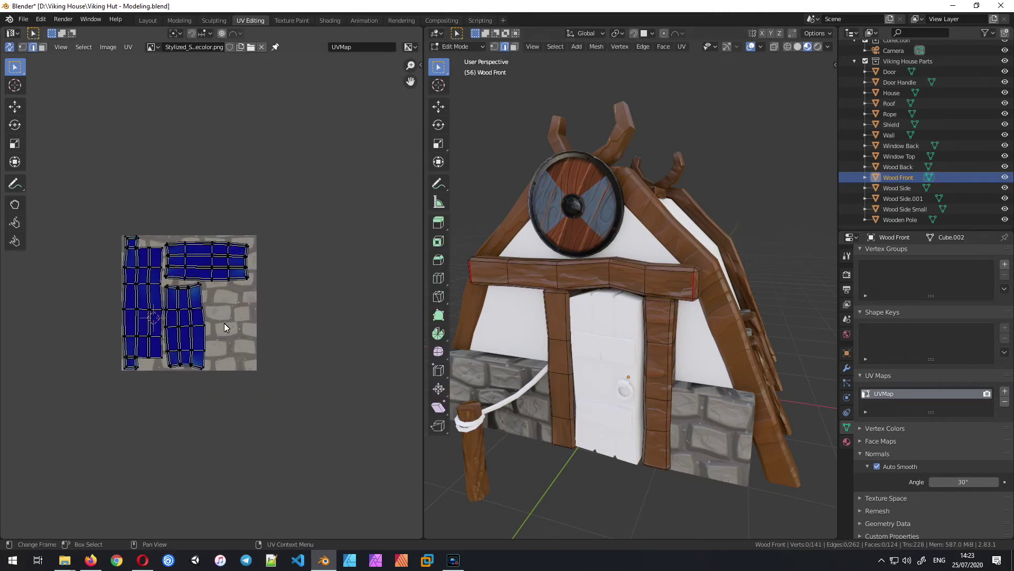
pyautogui.scroll(2, 236, 329)
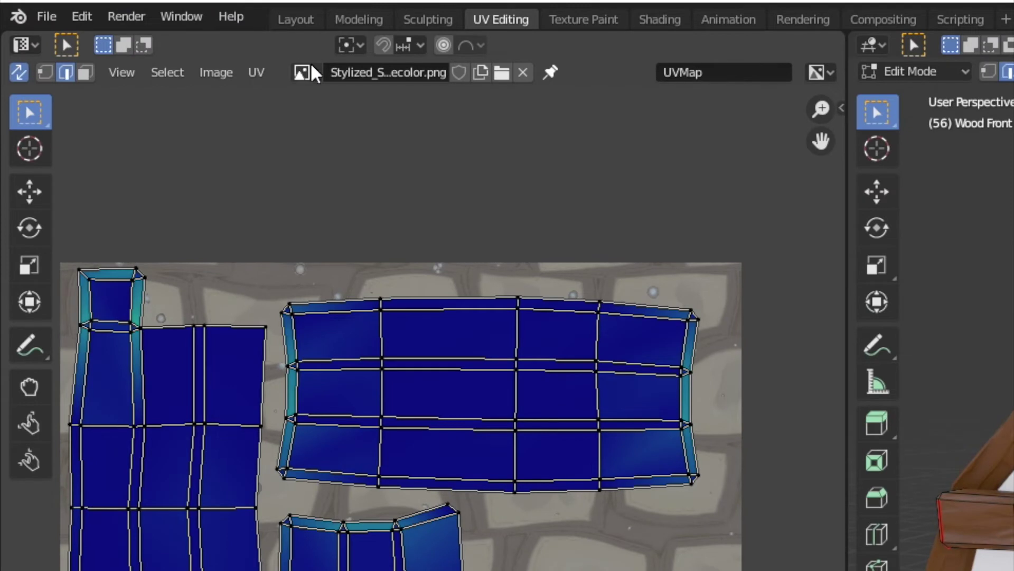
# Step: Show the Stylized_Wood_1_basecolor.png texture behind the Wood Front UV layout
pyautogui.click(242, 58)
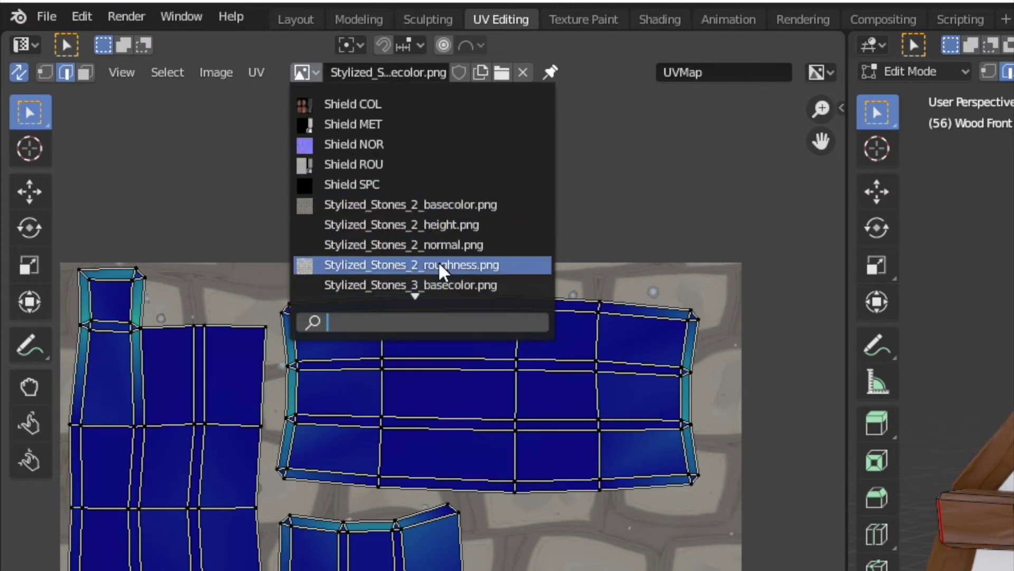
pyautogui.scroll(-4, 439, 261)
pyautogui.scroll(-3, 438, 261)
pyautogui.scroll(4, 439, 261)
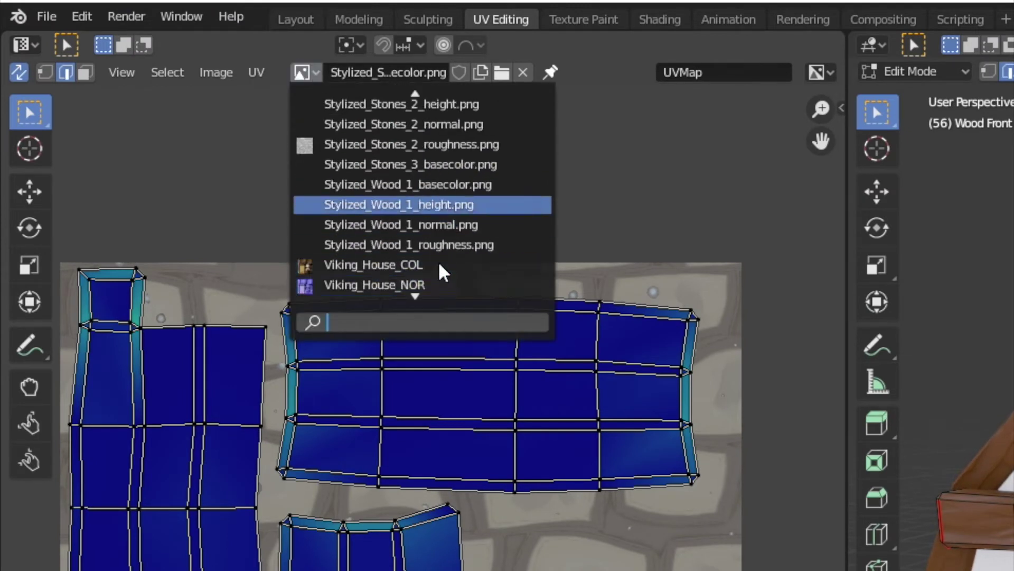
pyautogui.click(456, 184)
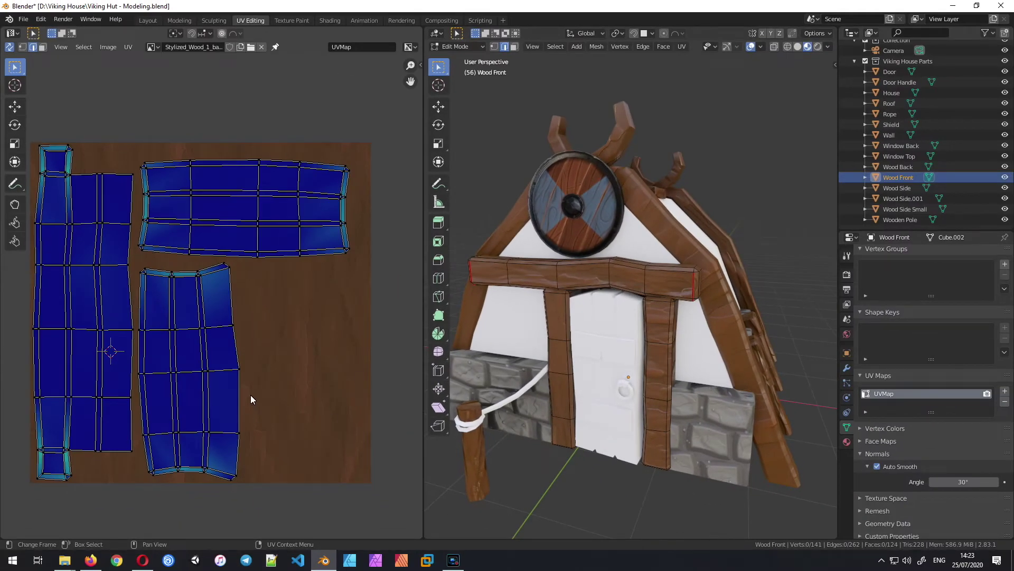
# Step: Switch the UV selection to face mode and move the left door post's UV island to the right side of the wood texture
pyautogui.scroll(-2, 216, 364)
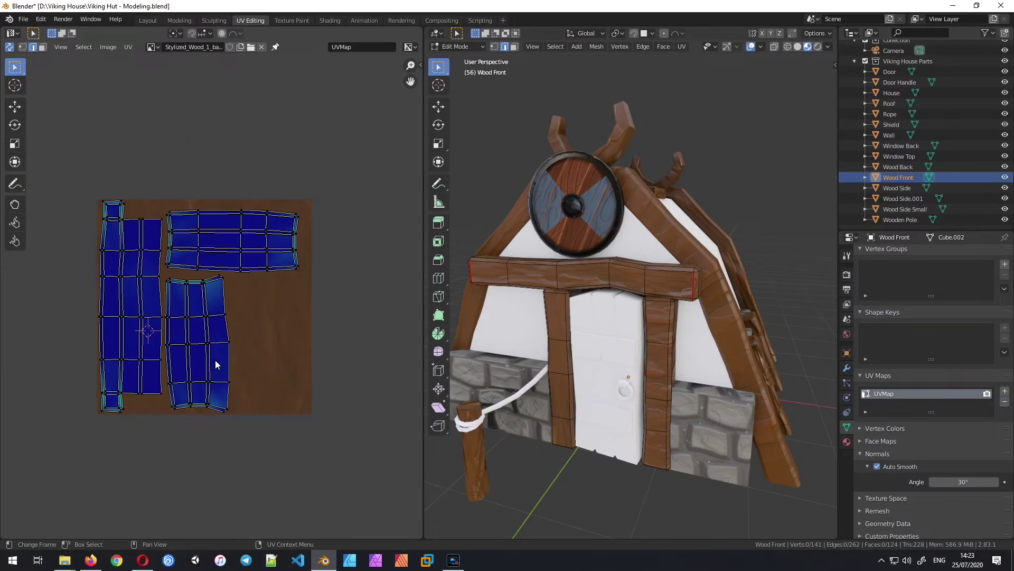
pyautogui.click(42, 47)
pyautogui.press('l')
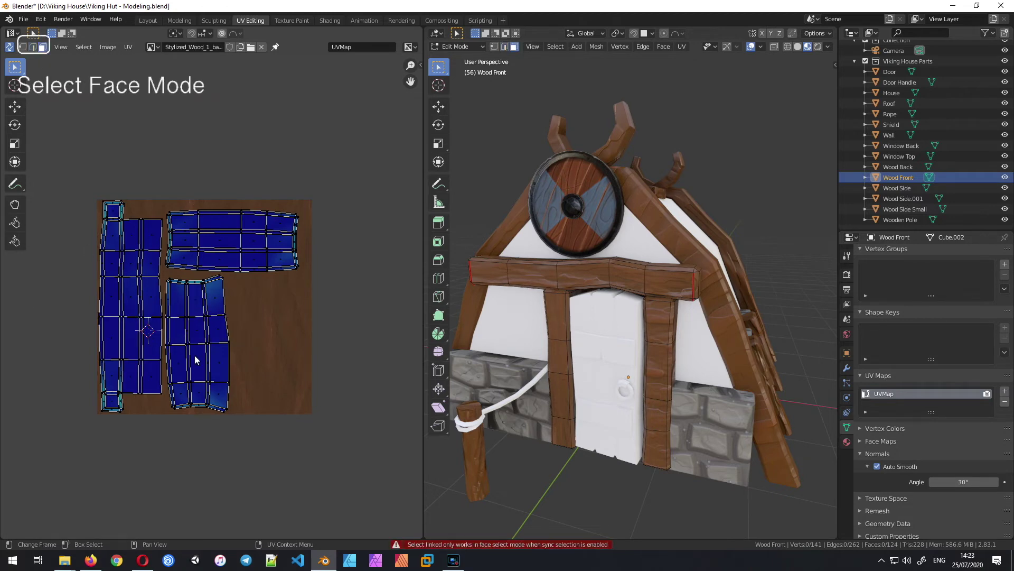
pyautogui.press('l')
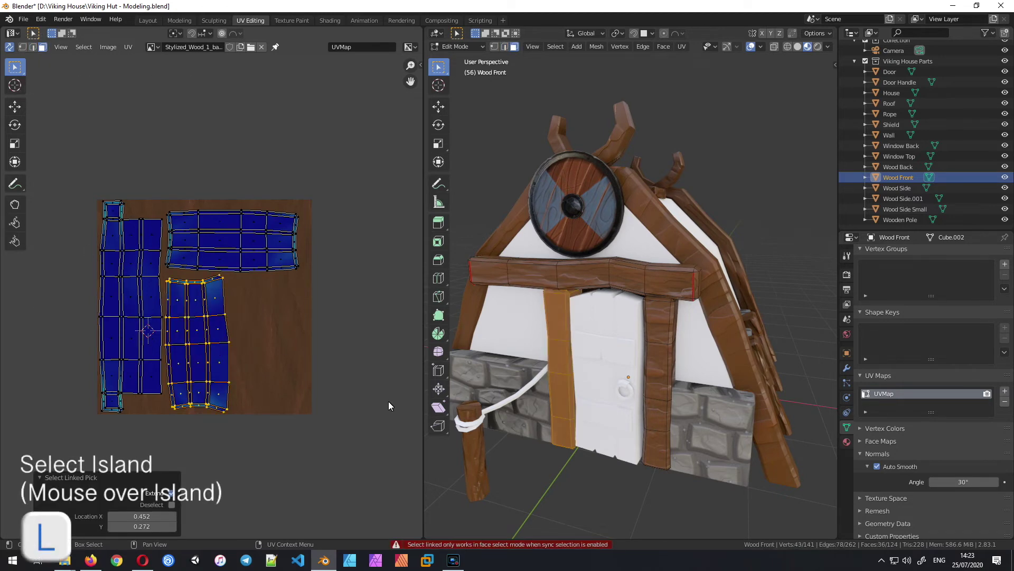
pyautogui.scroll(2, 328, 402)
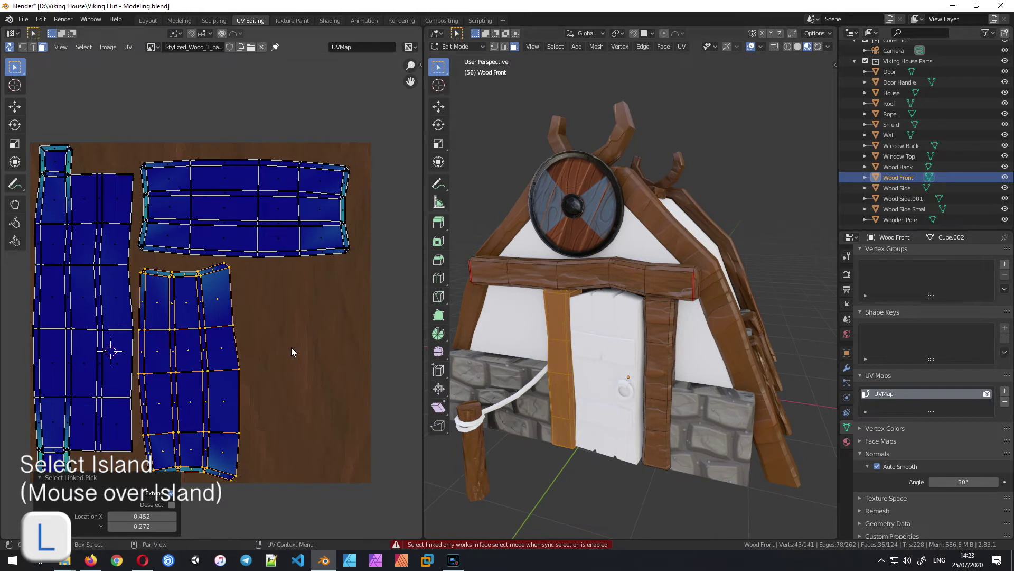
pyautogui.press('g')
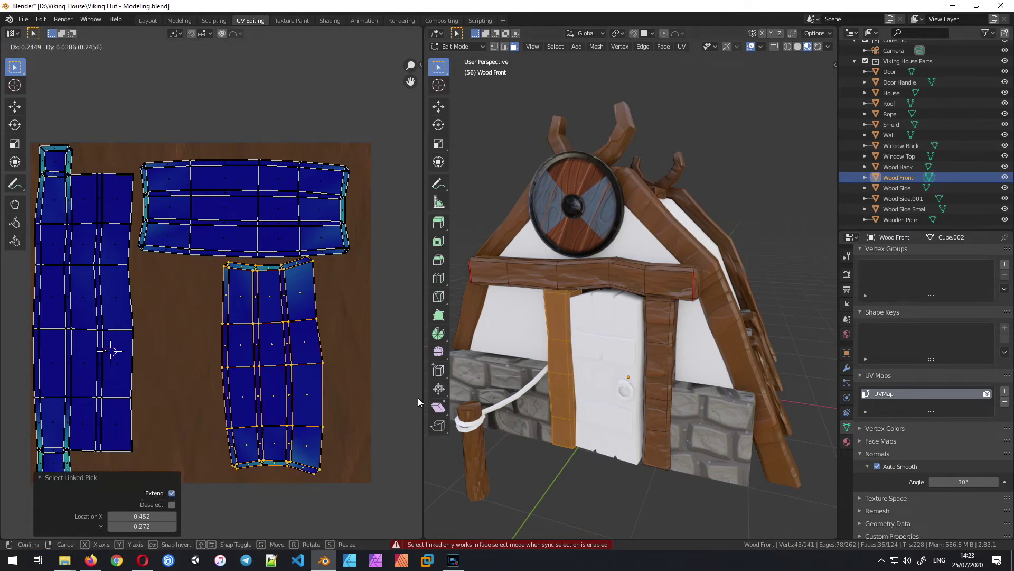
pyautogui.click(308, 434)
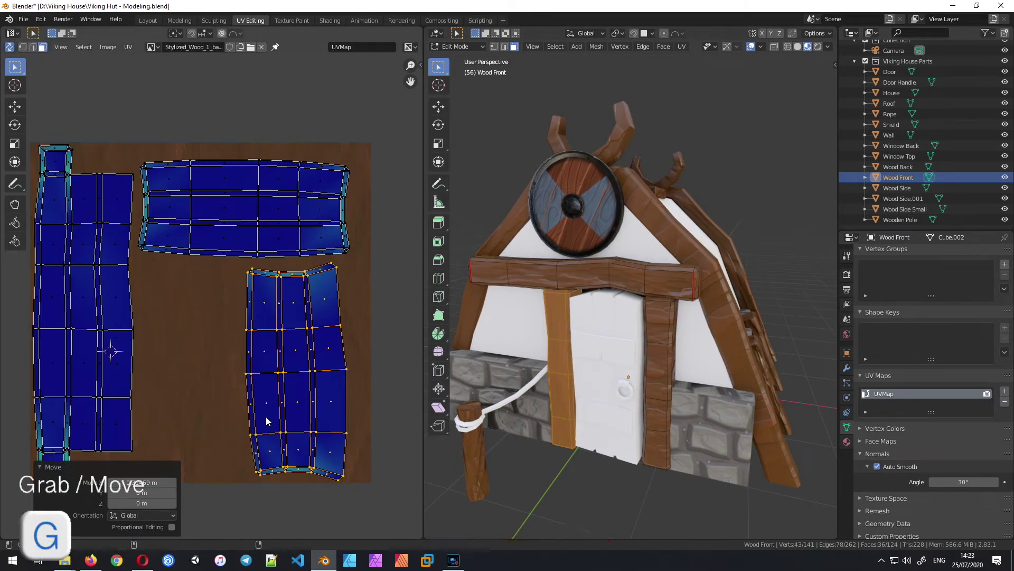
pyautogui.click(246, 392)
# Step: Rotate the right door post's horizontal UV island by 90° and move it slightly down and left
pyautogui.press('l')
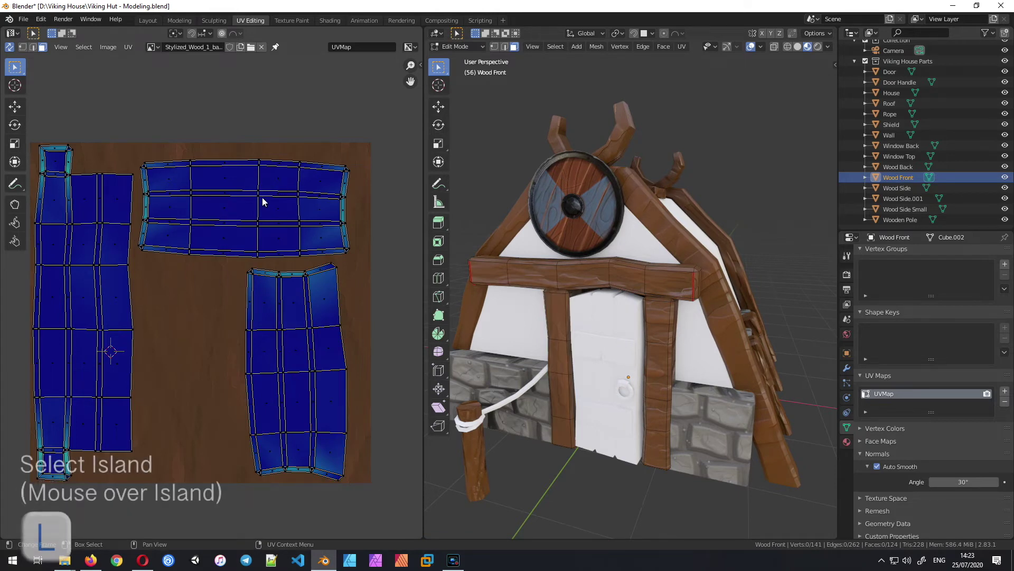
pyautogui.press('r')
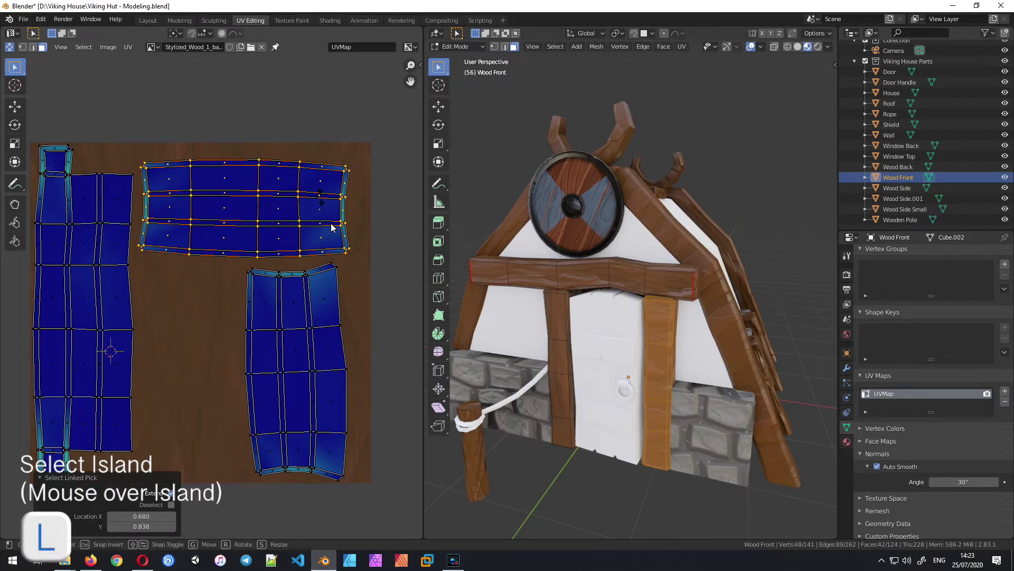
pyautogui.write('90')
pyautogui.press('Return')
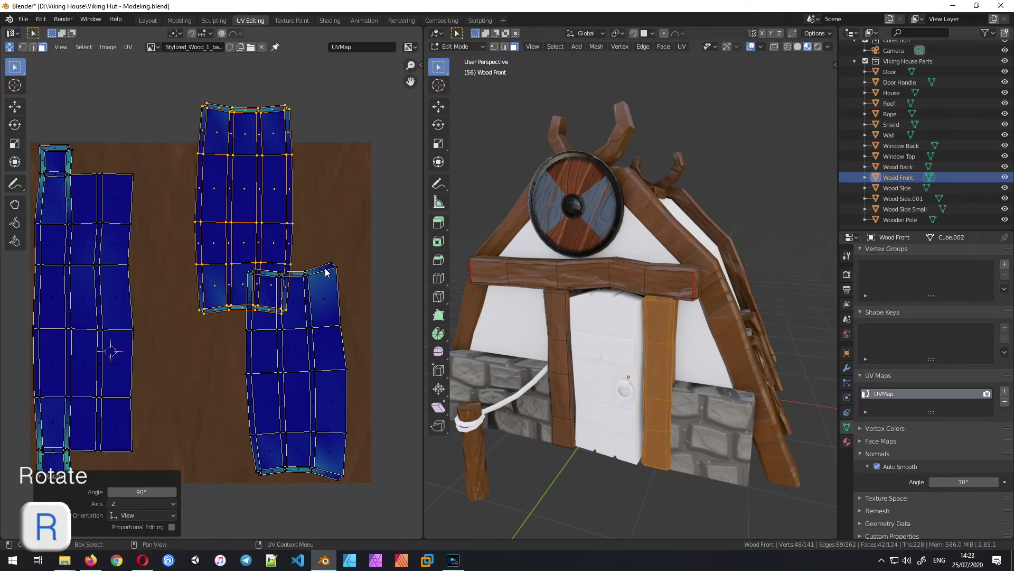
pyautogui.press('g')
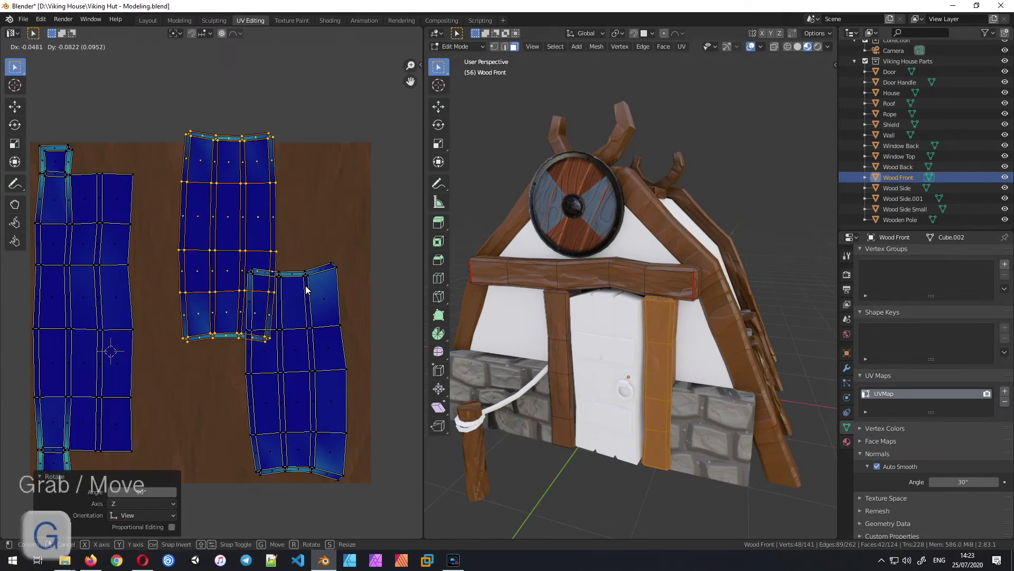
pyautogui.click(294, 291)
# Step: Scale the right door post's UV island by about 1.287 and reposition it between the other two islands
pyautogui.press('s')
pyautogui.click(348, 322)
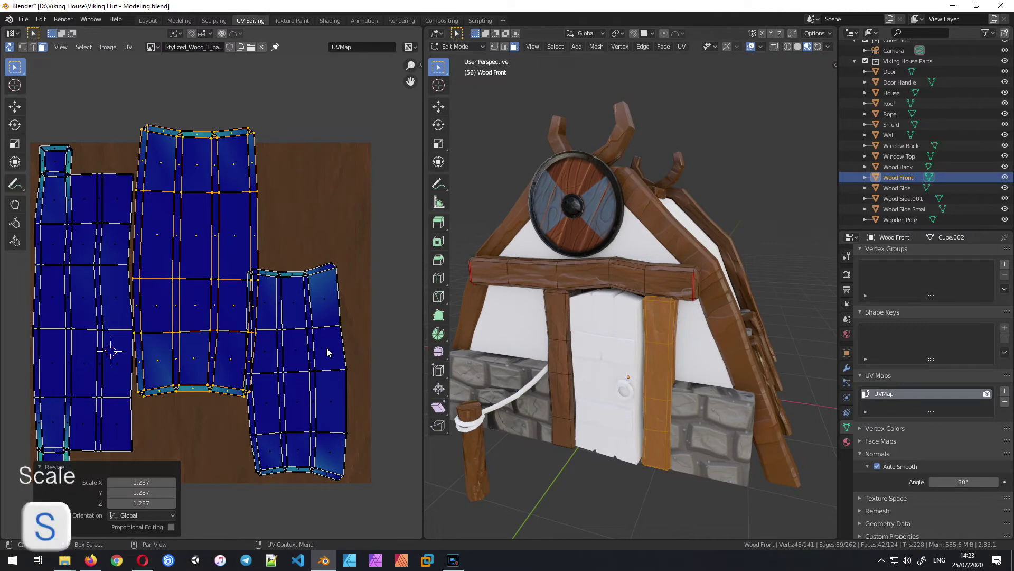
pyautogui.press('g')
pyautogui.click(354, 360)
pyautogui.hotkey('alt', 'a')
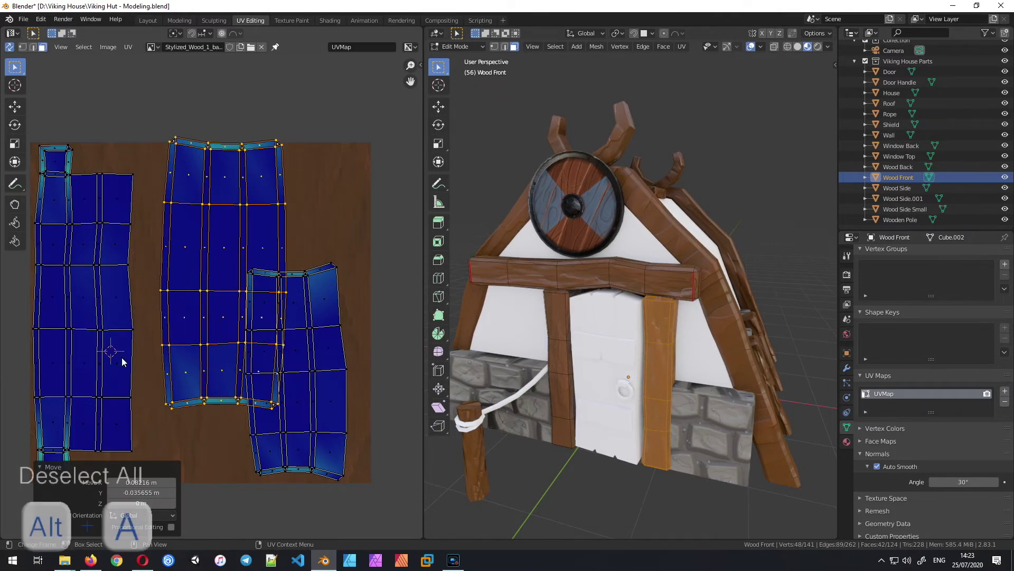
# Step: Enlarge the left door post's UV island by about 1.461 and move it slightly up and right on the wood texture
pyautogui.scroll(5, 652, 455)
pyautogui.scroll(-5, 652, 454)
pyautogui.scroll(7, 619, 404)
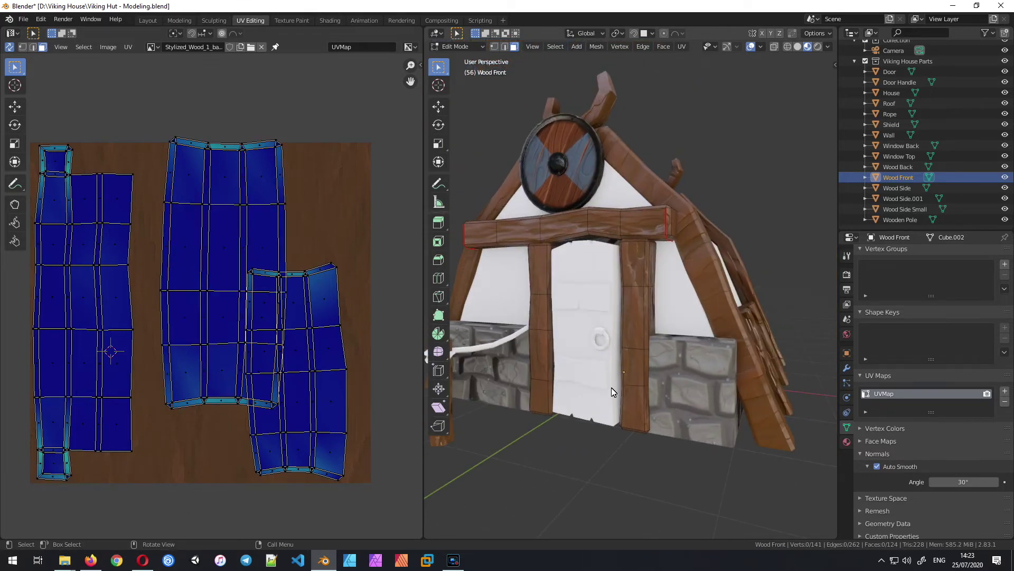
pyautogui.scroll(-5, 611, 388)
pyautogui.scroll(4, 602, 364)
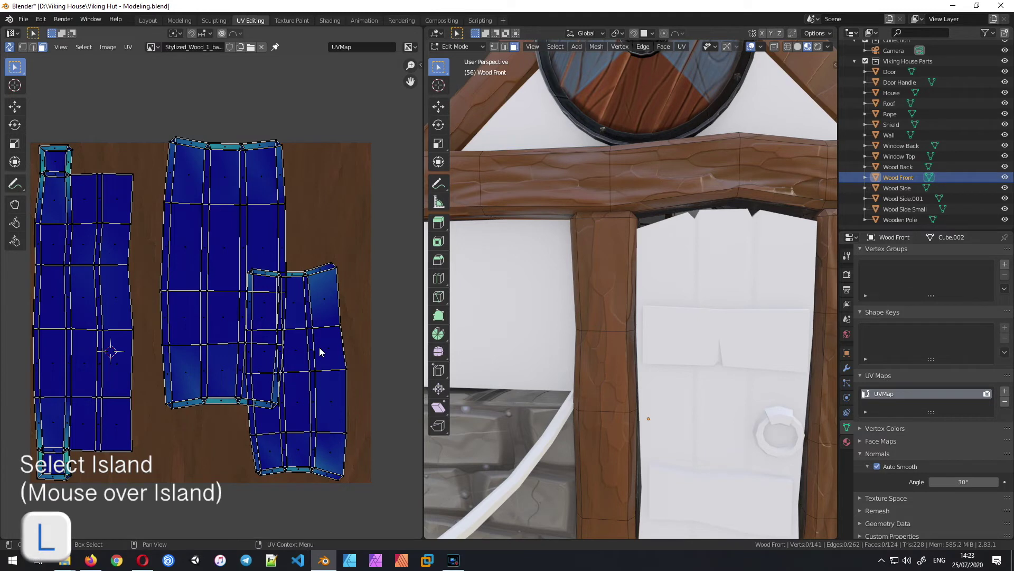
pyautogui.press('l')
pyautogui.press('s')
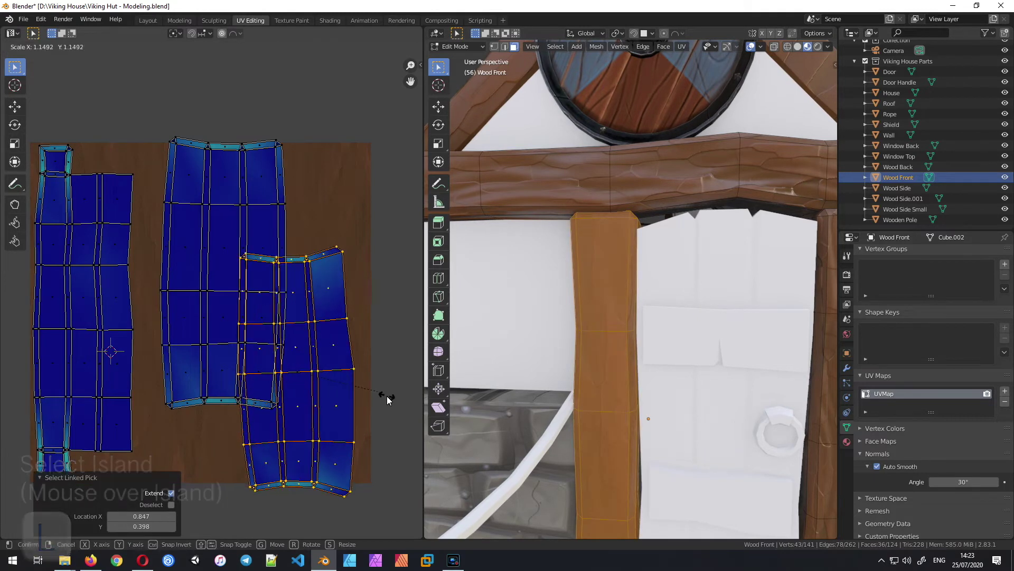
pyautogui.click(401, 405)
pyautogui.press('g')
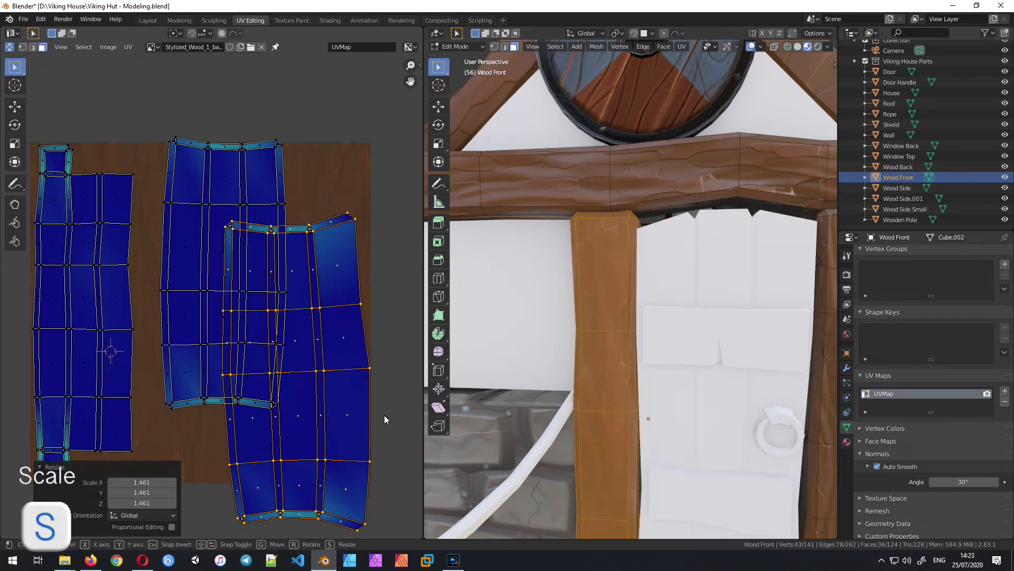
pyautogui.click(391, 383)
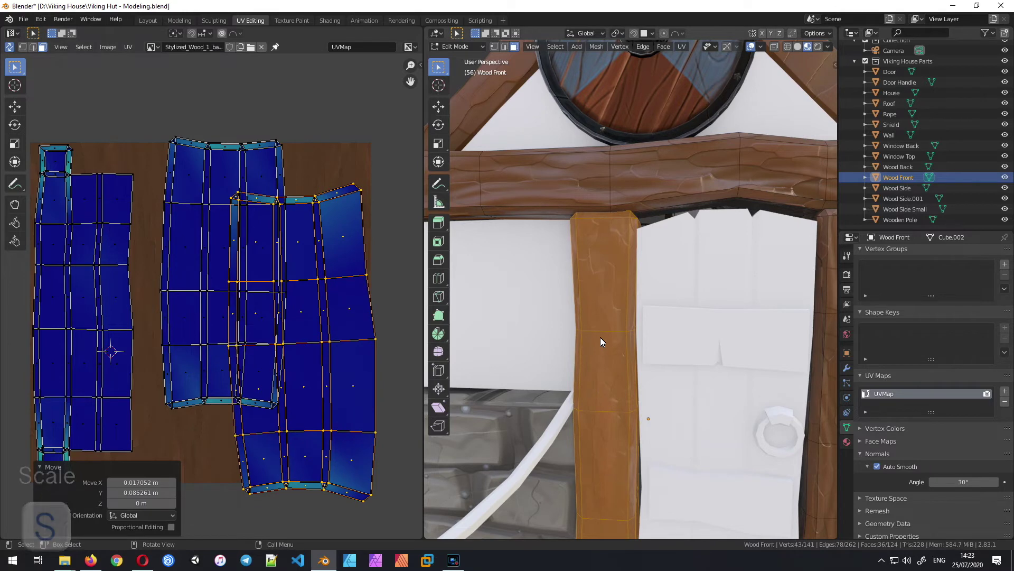
pyautogui.click(514, 336)
pyautogui.scroll(-4, 603, 272)
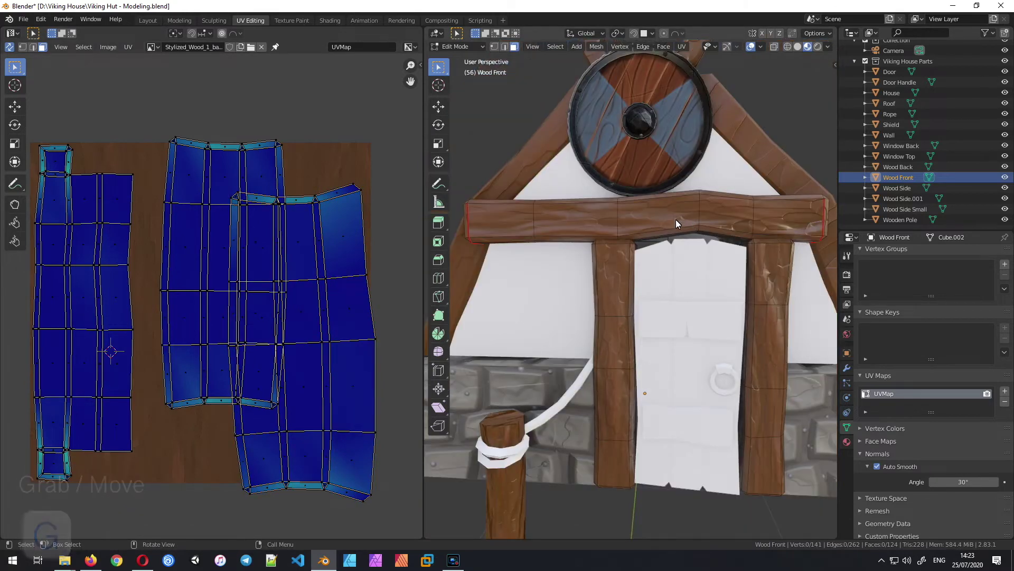
pyautogui.hotkey('alt', 'a')
# Step: Finish editing Wood Front and open the Wood Side object for mesh and UV editing
pyautogui.moveTo(684, 223); pyautogui.dragTo(715, 241, button='middle')
pyautogui.press('Tab')
pyautogui.moveTo(534, 279); pyautogui.dragTo(653, 340, button='middle')
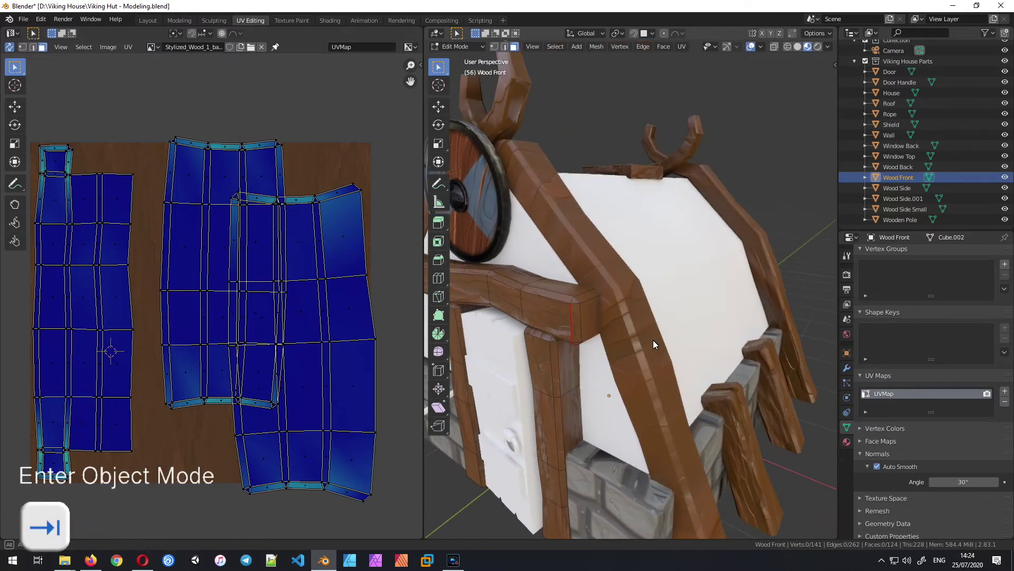
pyautogui.click(634, 357)
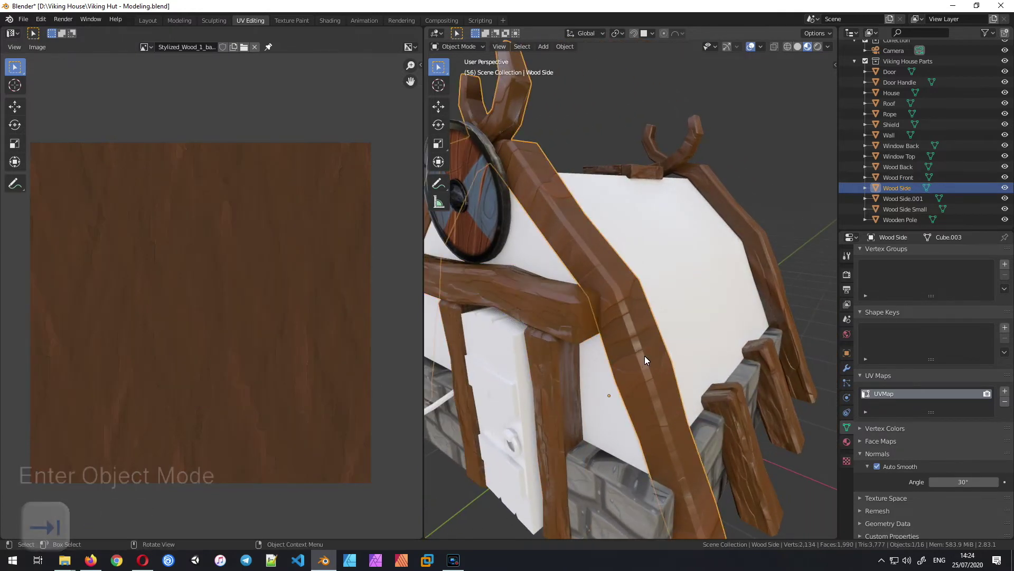
pyautogui.press('Tab')
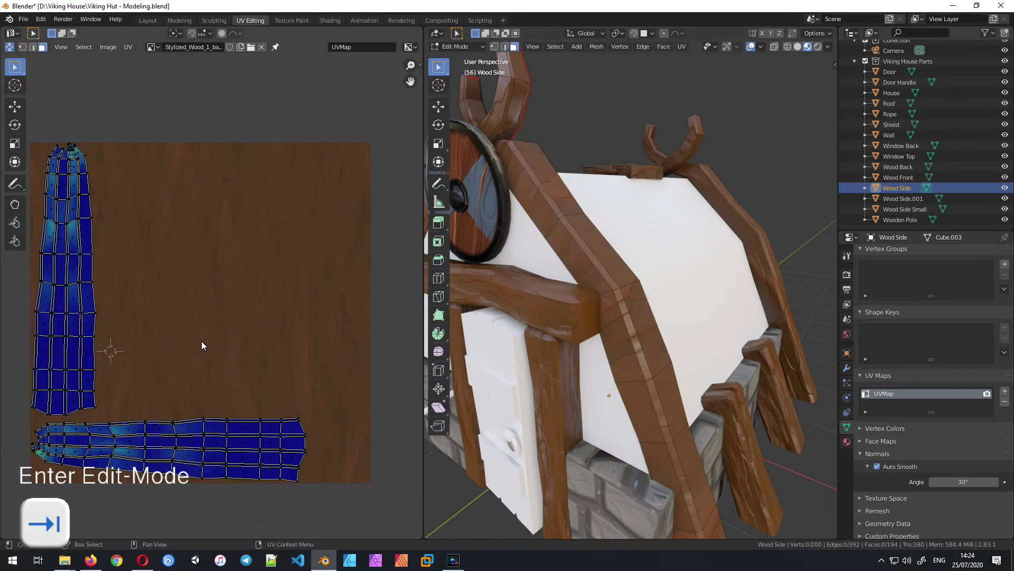
# Step: Enlarge the vertical UV island of Wood Side to about 1.6 times its size and check the wood grain on the beam
pyautogui.press('l')
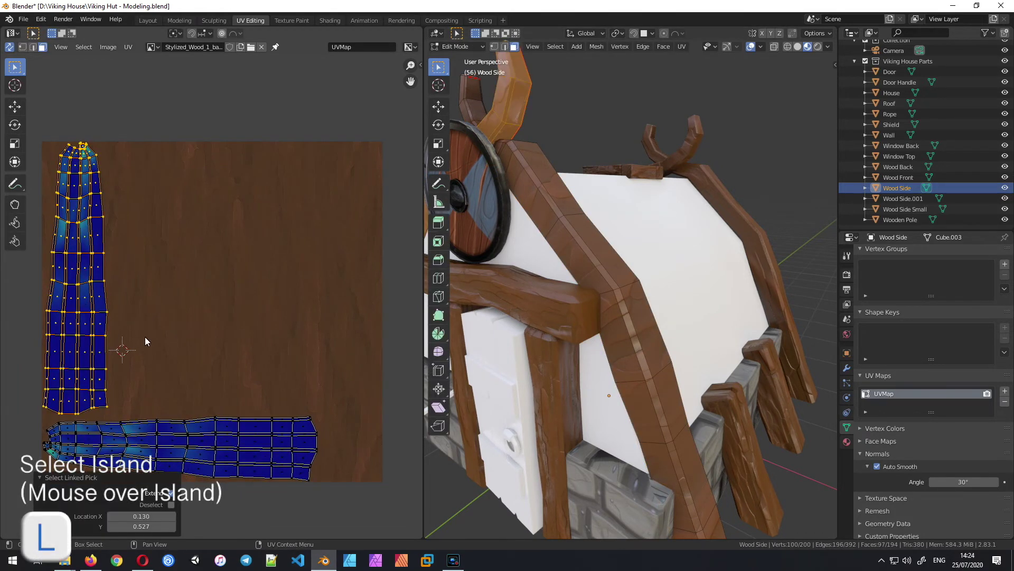
pyautogui.moveTo(454, 285); pyautogui.dragTo(598, 204, button='middle')
pyautogui.press('s')
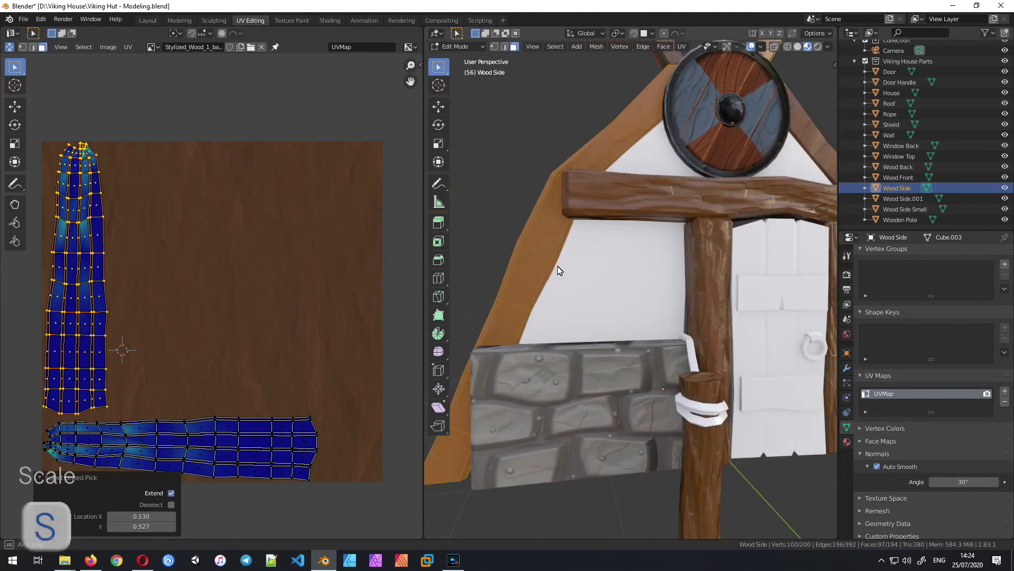
pyautogui.press('s')
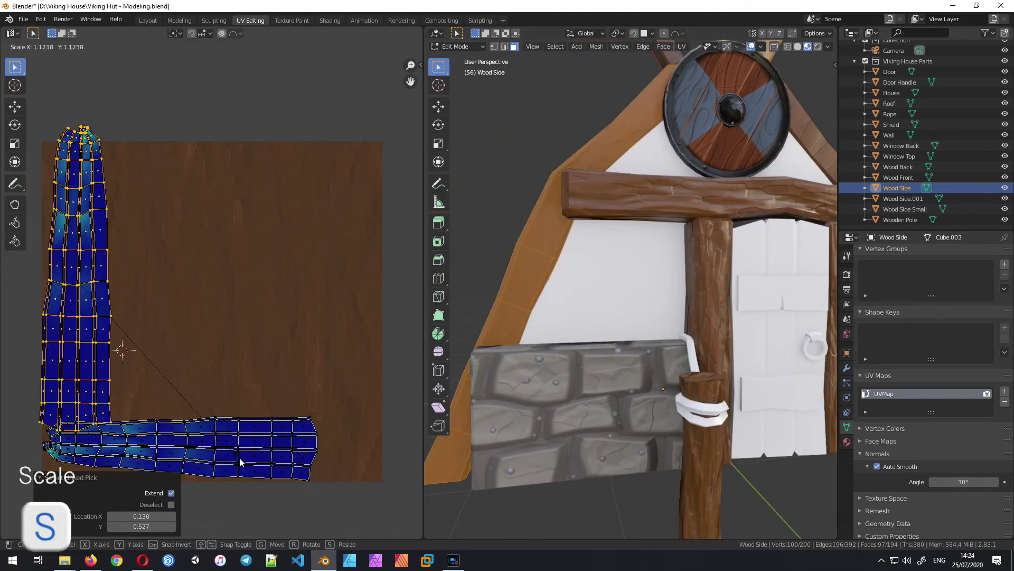
pyautogui.click(321, 498)
pyautogui.moveTo(546, 232); pyautogui.dragTo(593, 271, button='middle')
pyautogui.moveTo(618, 364); pyautogui.dragTo(628, 310, button='middle')
pyautogui.hotkey('alt', 'a')
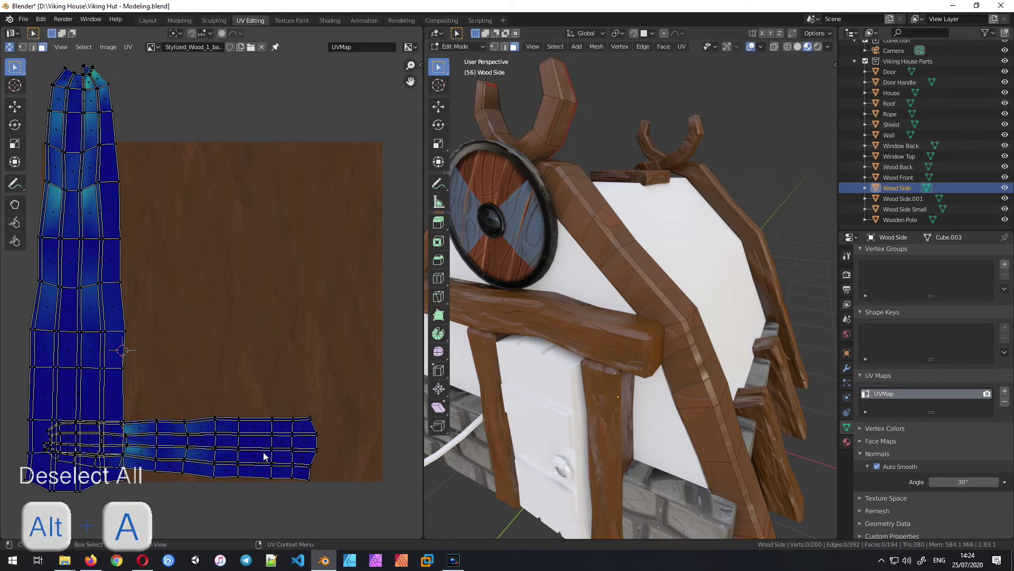
# Step: Rotate the horizontal UV island of Wood Side by 90° and scale it up by 2.077
pyautogui.press('l')
pyautogui.write('r9')
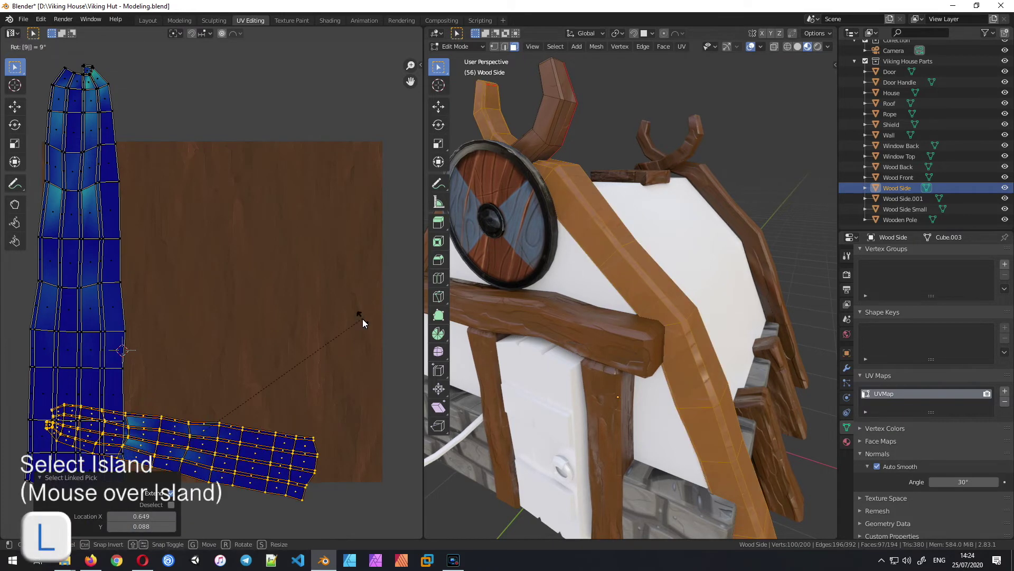
pyautogui.write('0')
pyautogui.press('Return')
pyautogui.press('s')
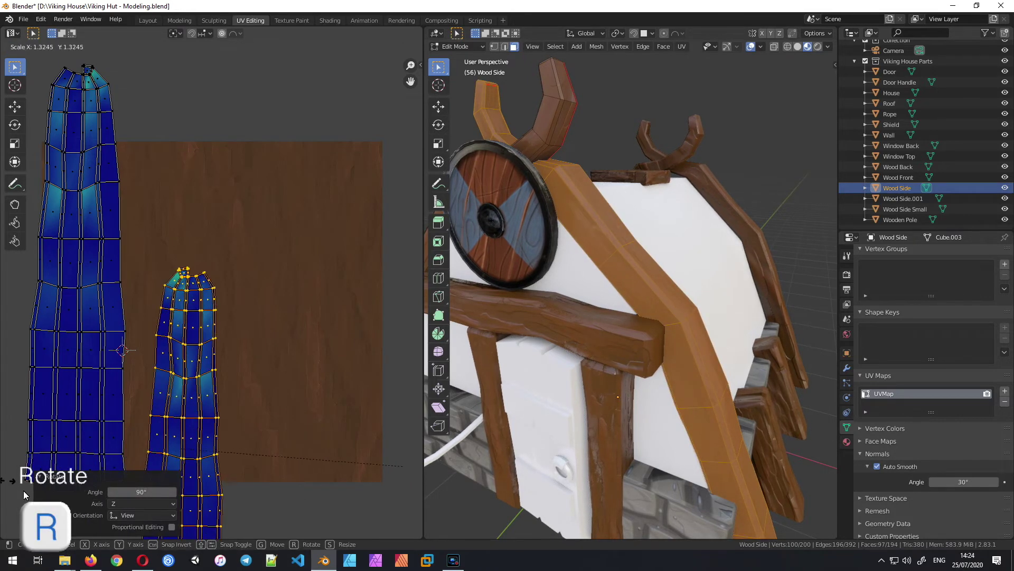
pyautogui.click(100, 526)
# Step: Move the rotated Wood Side UV island away from the other one, scale it by 0.801 and align both islands' upper ends
pyautogui.press('g')
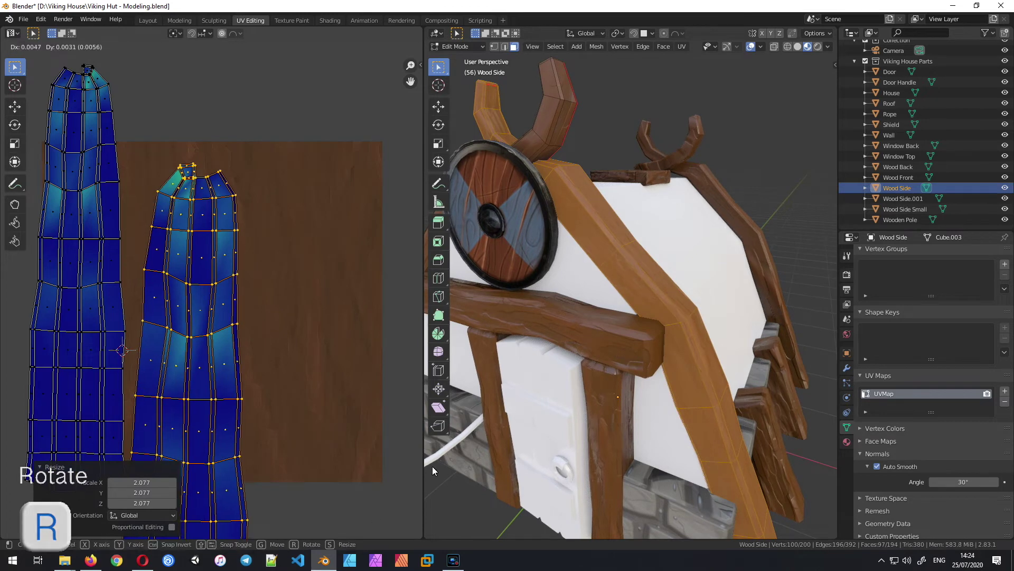
pyautogui.click(233, 493)
pyautogui.press('s')
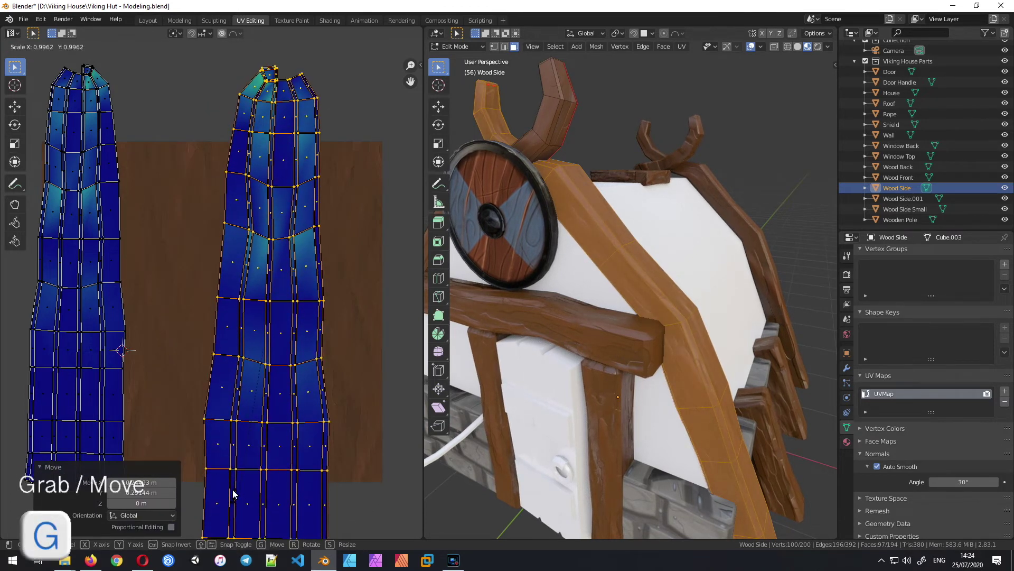
pyautogui.click(224, 481)
pyautogui.press('g')
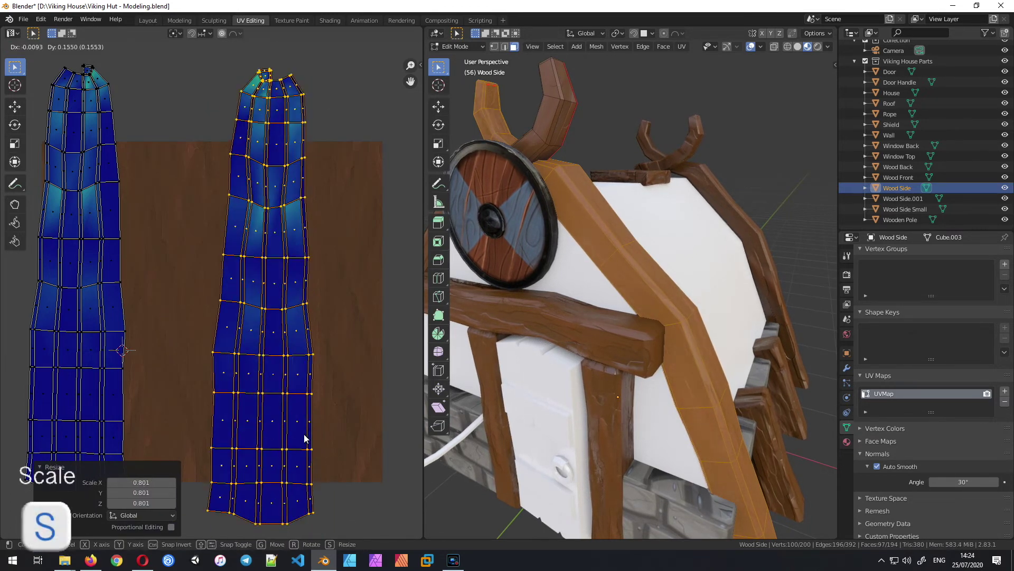
pyautogui.click(305, 438)
pyautogui.hotkey('alt', 'a')
# Step: Check the grain on the Wood Side beams, then open the Wood Side.001 object for UV editing
pyautogui.moveTo(710, 445); pyautogui.dragTo(667, 443, button='middle')
pyautogui.scroll(-3, 666, 444)
pyautogui.moveTo(724, 348); pyautogui.dragTo(681, 350, button='middle')
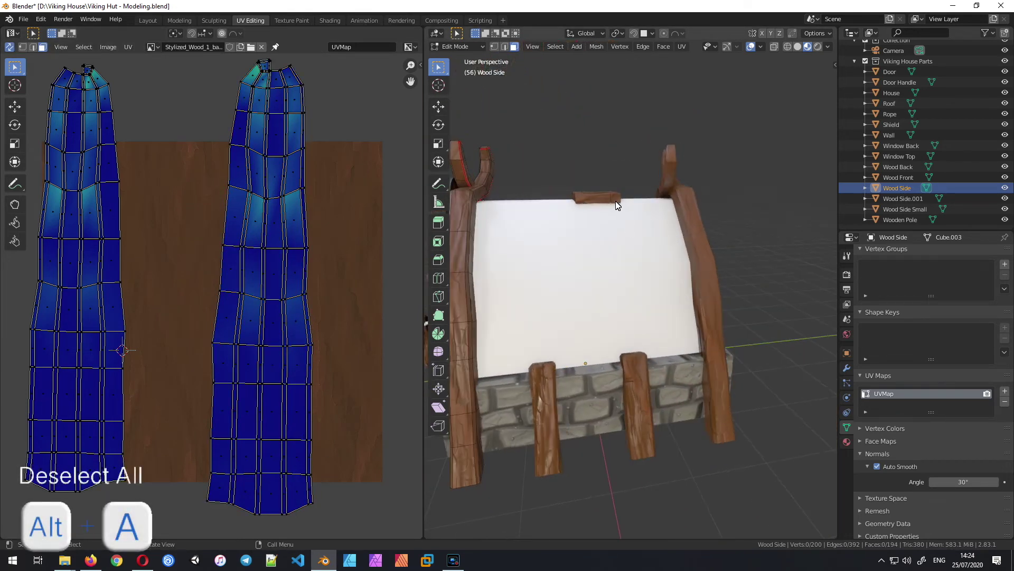
pyautogui.moveTo(563, 473); pyautogui.dragTo(608, 446, button='middle')
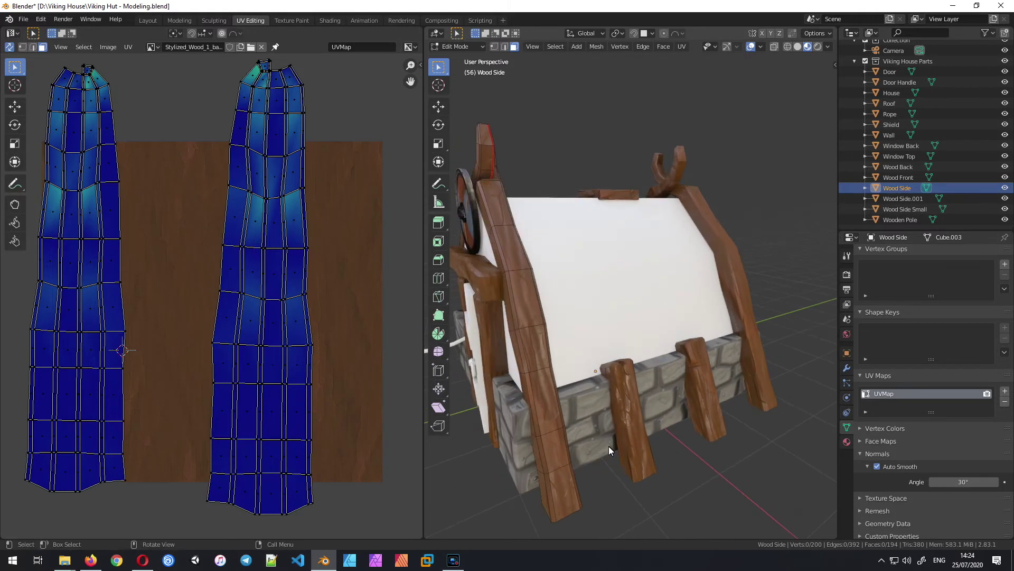
pyautogui.moveTo(696, 391); pyautogui.dragTo(581, 351, button='middle')
pyautogui.press('Tab')
pyautogui.click(588, 309)
pyautogui.press('Tab')
# Step: Rotate one UV island of Wood Side.001 by 90°, place it beside the upright island and scale it by 1.461
pyautogui.press('l')
pyautogui.press('r')
pyautogui.press('9')
pyautogui.press('0')
pyautogui.press('Return')
pyautogui.press('g')
pyautogui.click(364, 296)
pyautogui.press('s')
pyautogui.click(128, 357)
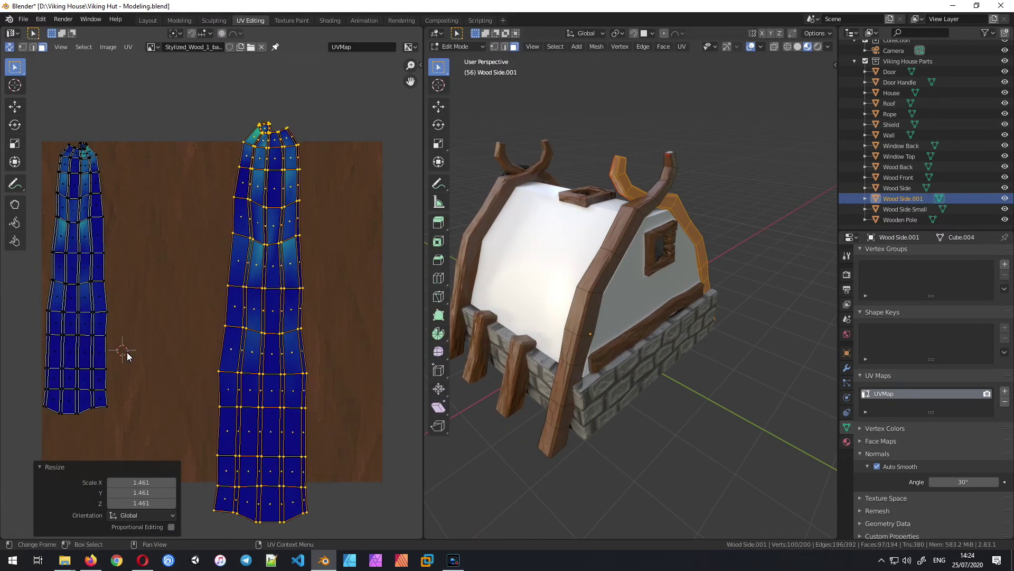
# Step: Finish the Wood Side.001 UVs and open the Wood Back object for UV editing
pyautogui.press('a')
pyautogui.scroll(2, 304, 385)
pyautogui.moveTo(454, 423); pyautogui.dragTo(533, 370, button='middle')
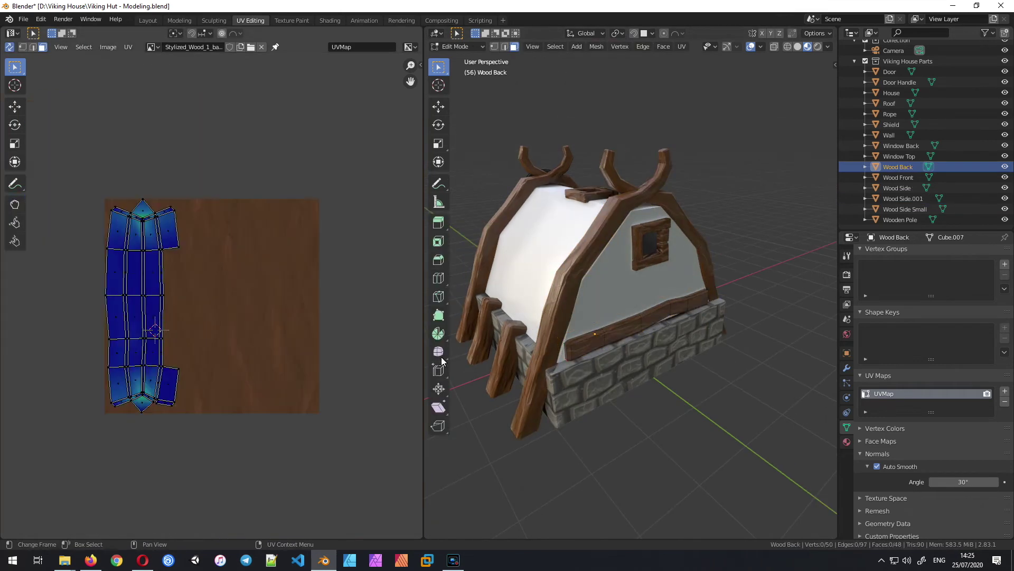
# Step: Rotate the UV island of the back window's right board by 91° and shrink all Window Back islands slightly
pyautogui.moveTo(465, 360); pyautogui.dragTo(650, 371, button='middle')
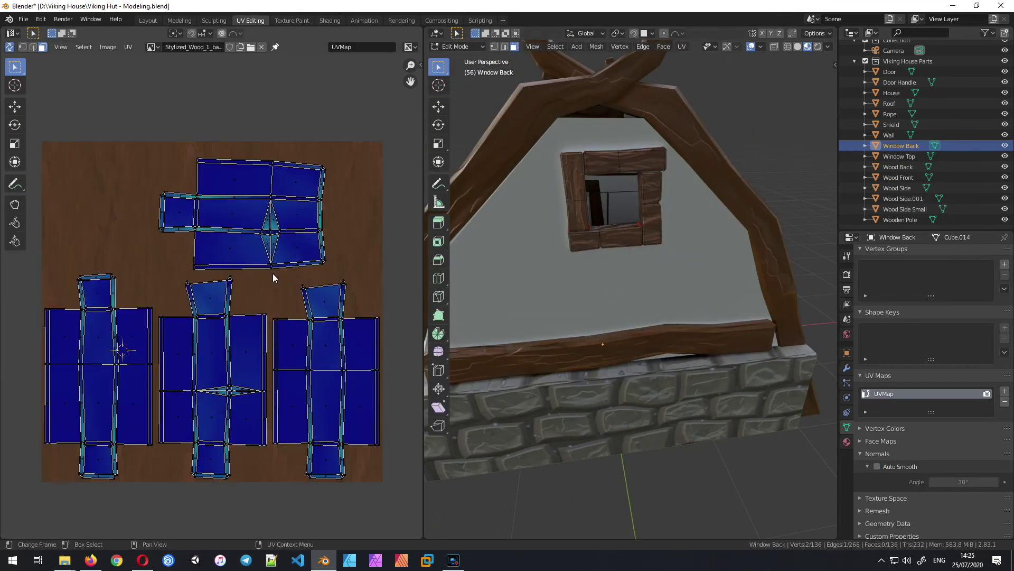
pyautogui.press('l')
pyautogui.press('r')
pyautogui.click(655, 329)
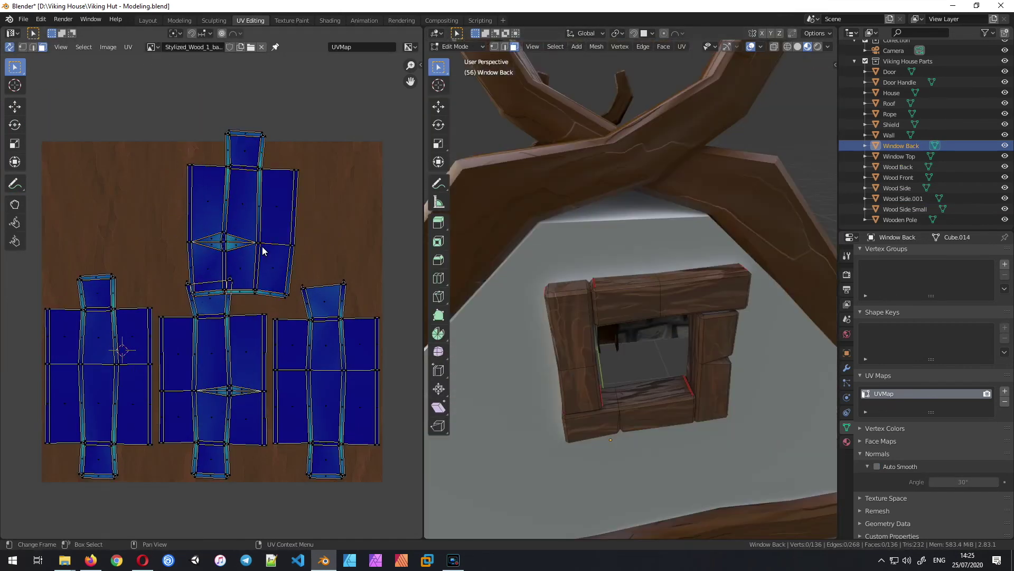
pyautogui.press('a')
pyautogui.press('s')
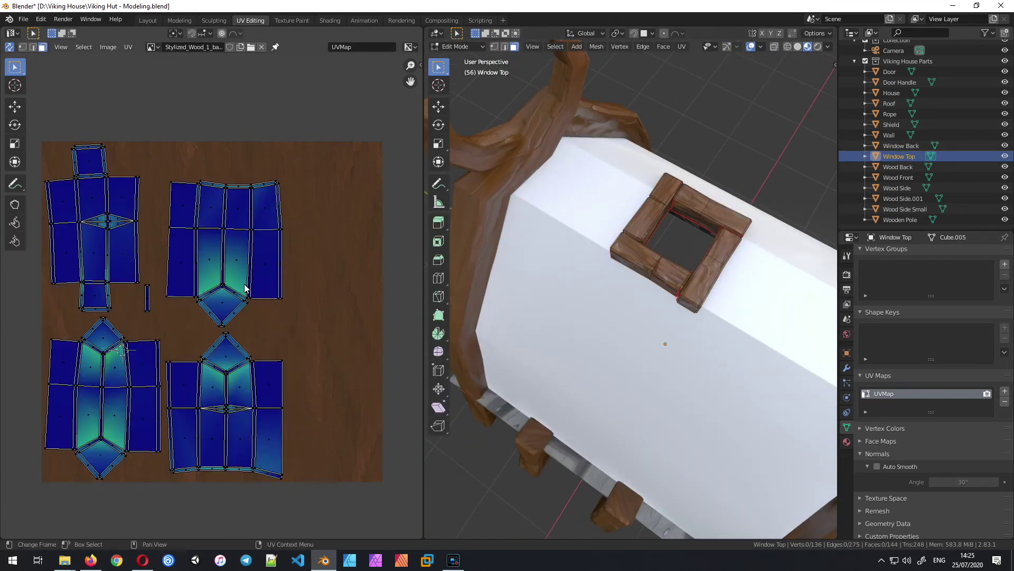
pyautogui.press('s')
# Step: Leave UV editing of the window and select the Wooden Pole object
pyautogui.press('Tab')
pyautogui.scroll(2, 559, 386)
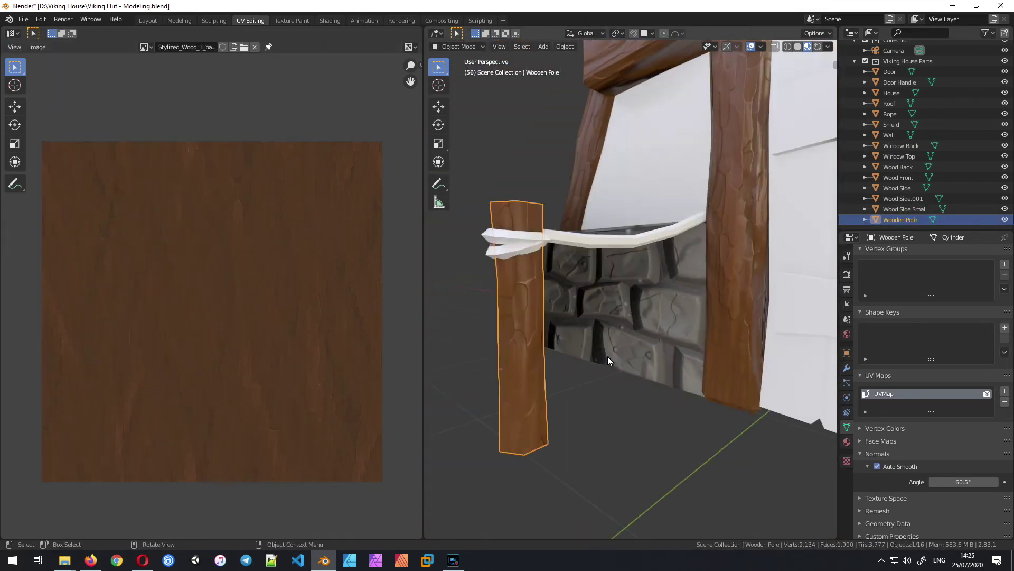
pyautogui.scroll(-4, 607, 362)
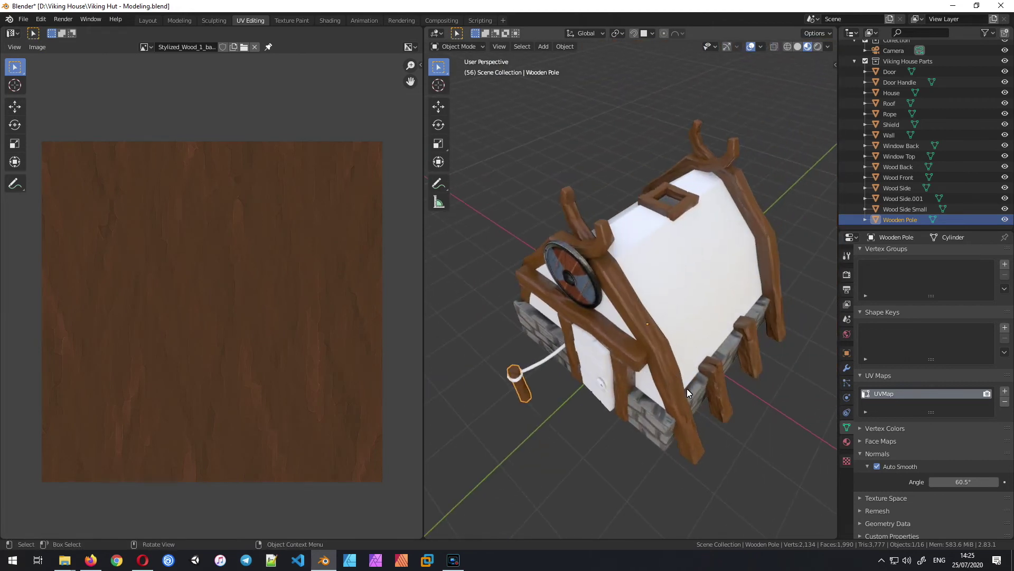
pyautogui.moveTo(622, 392); pyautogui.dragTo(583, 376, button='middle')
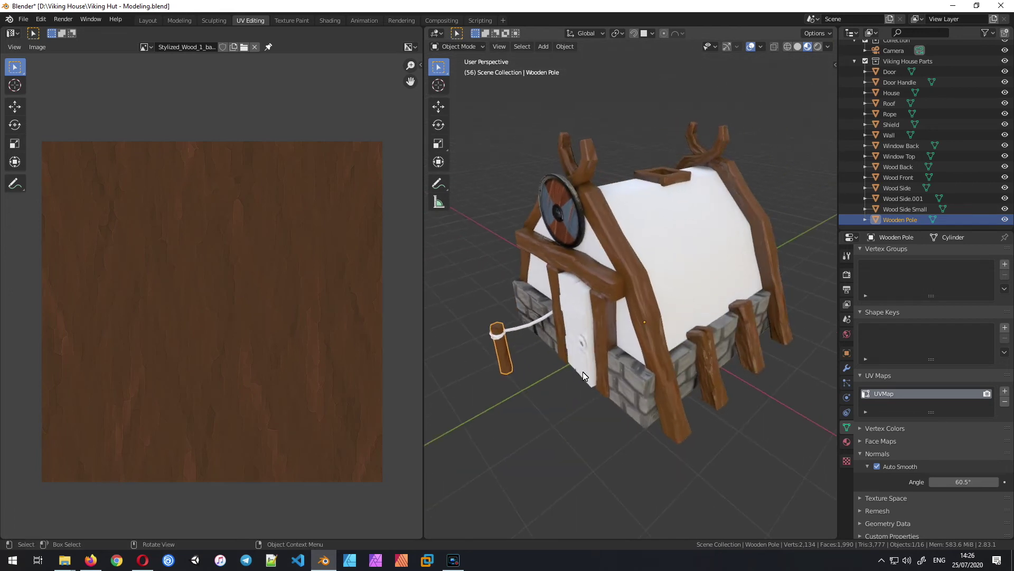
# Step: In the shading workspace, expand WoodMaterial's Stylized_Wood_1_roughness.png texture node and shift it slightly up and left
pyautogui.click(329, 20)
pyautogui.scroll(1, 367, 489)
pyautogui.moveTo(363, 491); pyautogui.dragTo(409, 417, button='middle')
pyautogui.click(262, 426)
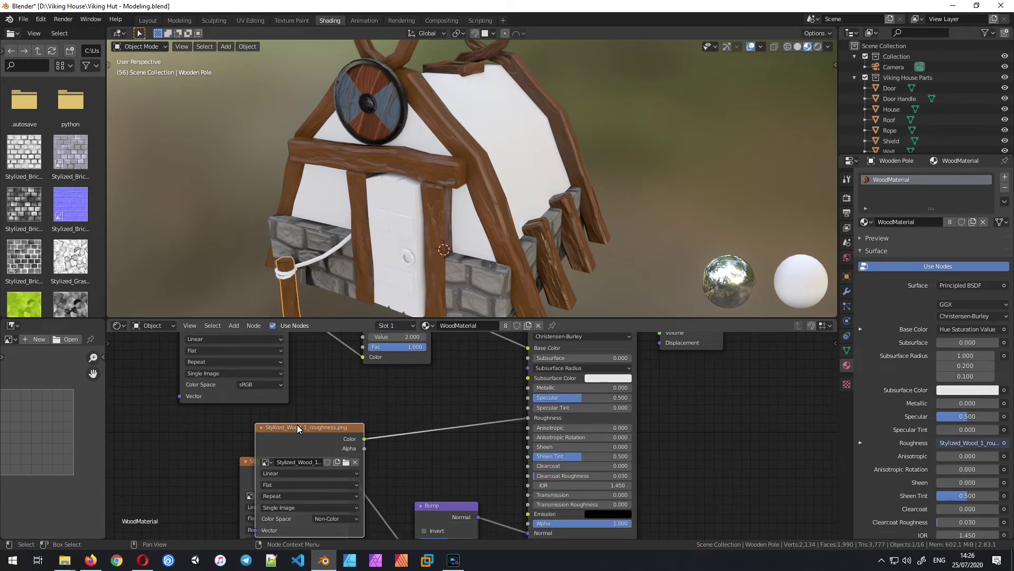
pyautogui.moveTo(306, 429); pyautogui.dragTo(296, 419)
# Step: Assign the existing WoodMaterial to the Door object
pyautogui.moveTo(552, 249); pyautogui.dragTo(404, 234, button='middle')
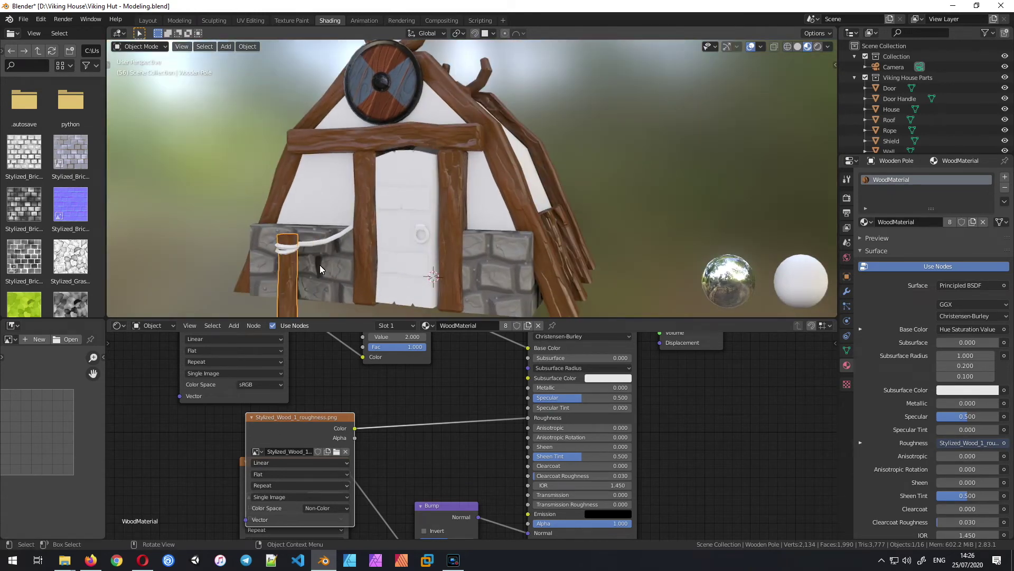
pyautogui.moveTo(473, 251); pyautogui.dragTo(467, 233, button='middle')
pyautogui.moveTo(477, 220); pyautogui.dragTo(493, 209, button='middle')
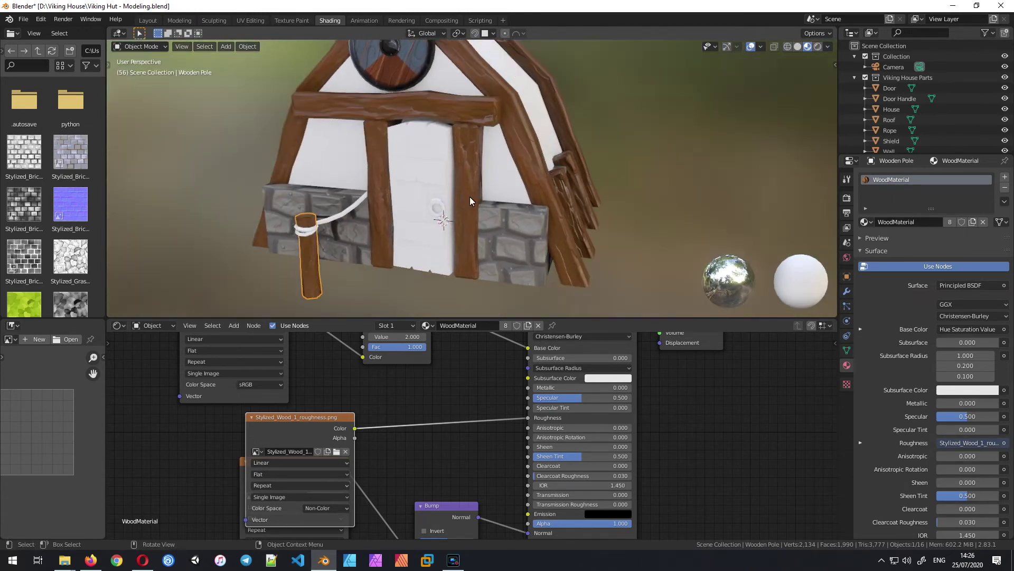
pyautogui.click(419, 156)
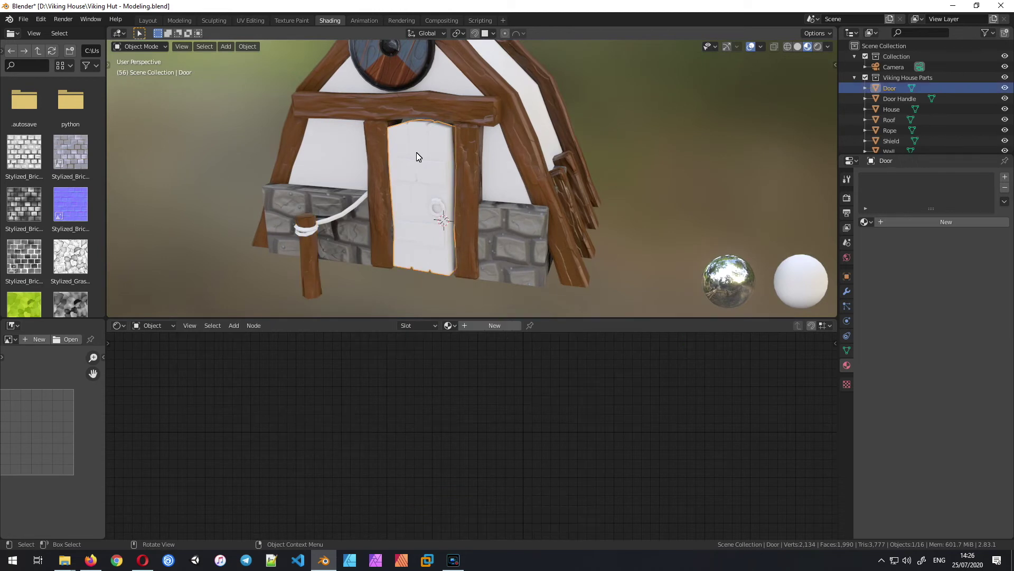
pyautogui.click(450, 325)
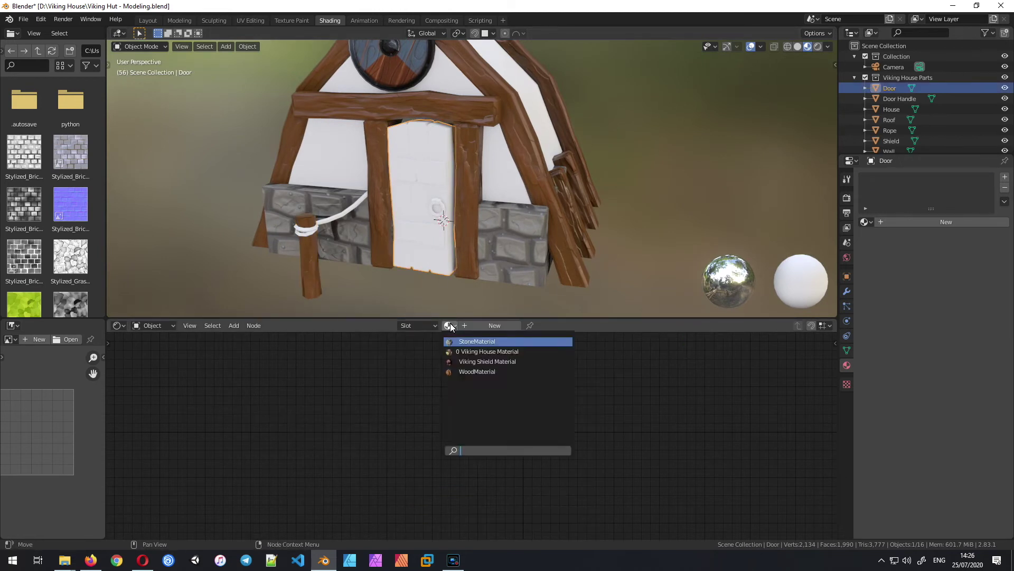
pyautogui.click(494, 373)
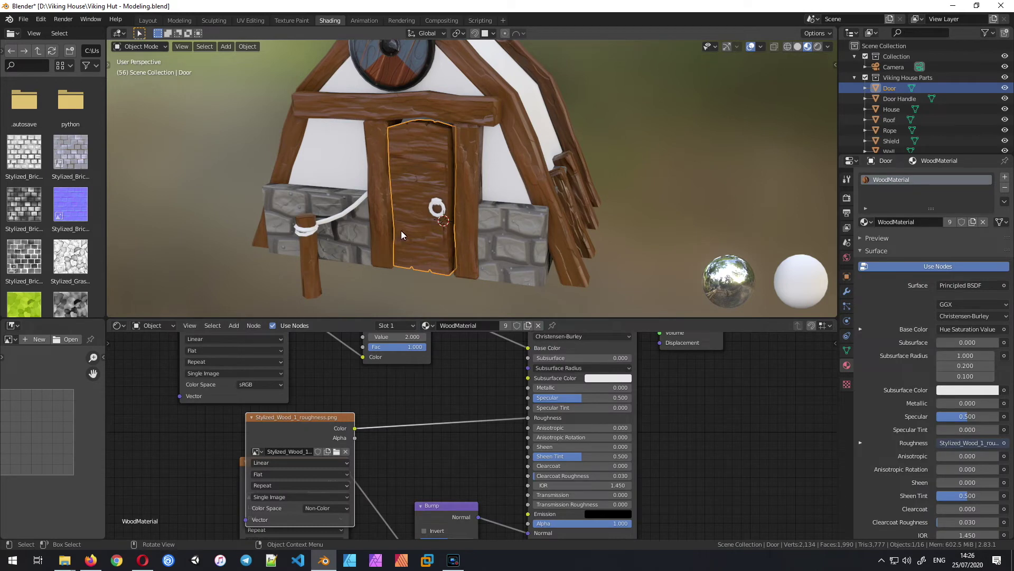
# Step: Open the door for UV editing and rotate the large plank UV island by 88.5° so the grain runs vertically
pyautogui.scroll(-4, 392, 224)
pyautogui.click(252, 20)
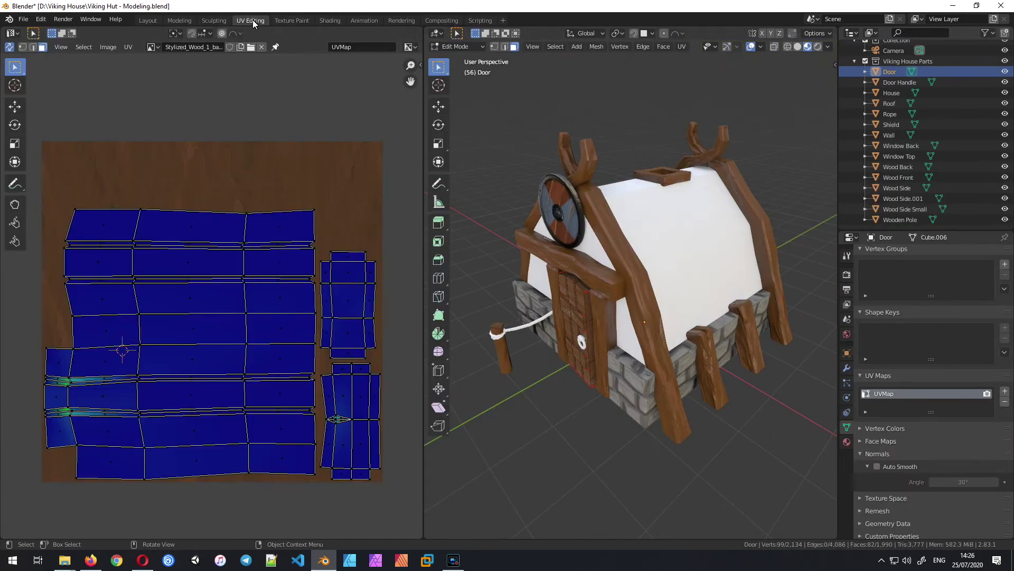
pyautogui.moveTo(505, 322); pyautogui.dragTo(579, 305, button='middle')
pyautogui.scroll(4, 579, 306)
pyautogui.press('l')
pyautogui.press('r')
pyautogui.click(279, 453)
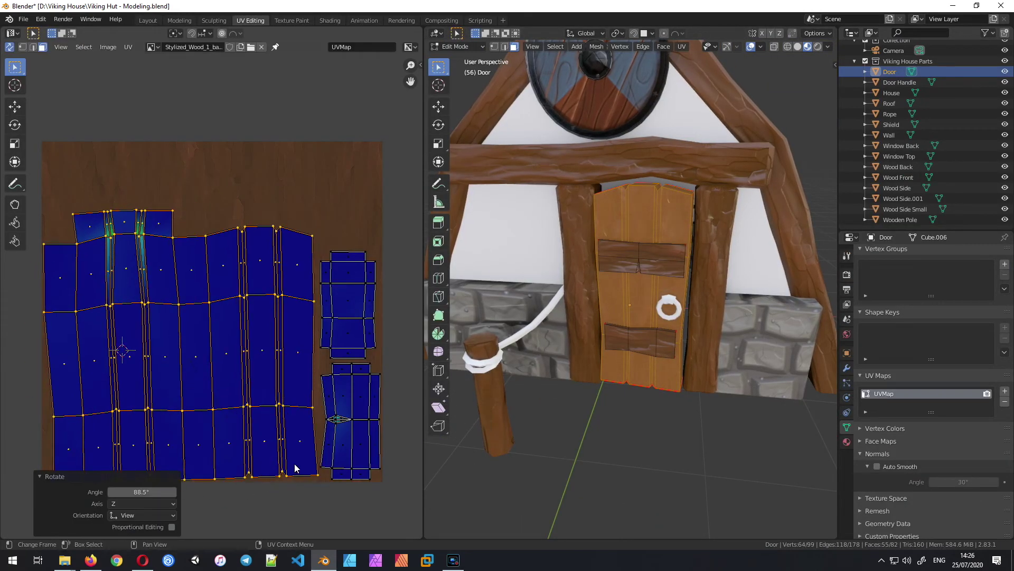
# Step: Shrink the door planks' UV island to about 0.8 times its size and move it slightly left
pyautogui.press('s')
pyautogui.click(256, 447)
pyautogui.press('g')
pyautogui.click(246, 443)
# Step: Rotate the UV island of the door's lower cross board by 90° and move it above the plank island
pyautogui.press('l')
pyautogui.press('r')
pyautogui.press('9')
pyautogui.press('0')
pyautogui.press('Return')
pyautogui.press('g')
pyautogui.click(290, 236)
# Step: Rotate the lower cross board's UV island by another 90°, then resize and reposition it on the wood texture
pyautogui.scroll(4, 652, 433)
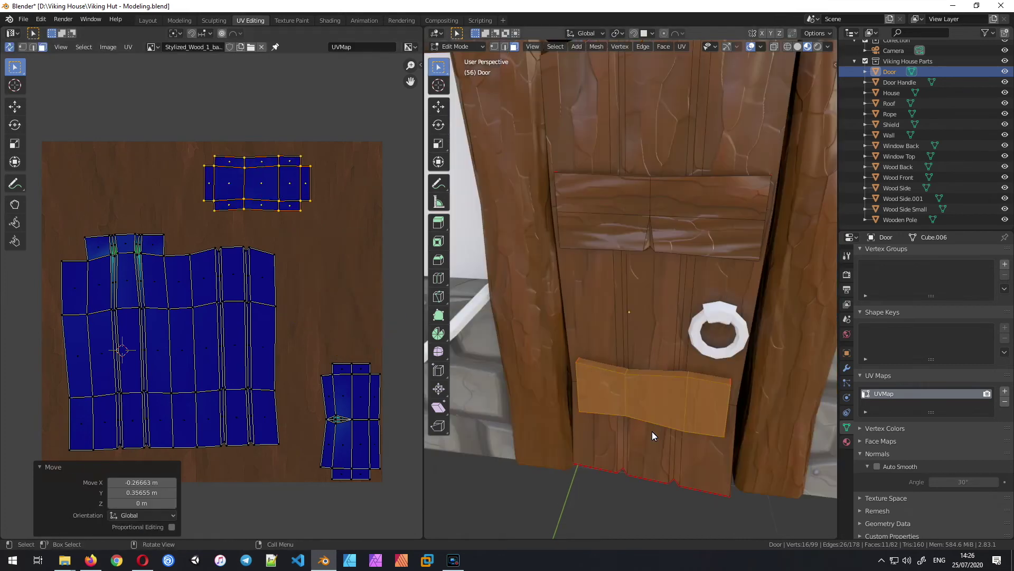
pyautogui.press('r')
pyautogui.press('9')
pyautogui.press('0')
pyautogui.press('Return')
pyautogui.press('s')
pyautogui.click(335, 217)
pyautogui.press('g')
pyautogui.click(384, 230)
# Step: Resize and reposition the UV island of the door's other cross board, then finish editing the Door
pyautogui.press('l')
pyautogui.press('s')
pyautogui.click(374, 443)
pyautogui.press('g')
pyautogui.click(342, 377)
pyautogui.scroll(-6, 639, 391)
pyautogui.press('Tab')
# Step: Inspect the wood grain on the door, then select the Wall object
pyautogui.moveTo(667, 389); pyautogui.dragTo(603, 343, button='middle')
pyautogui.scroll(6, 603, 343)
pyautogui.scroll(6, 653, 343)
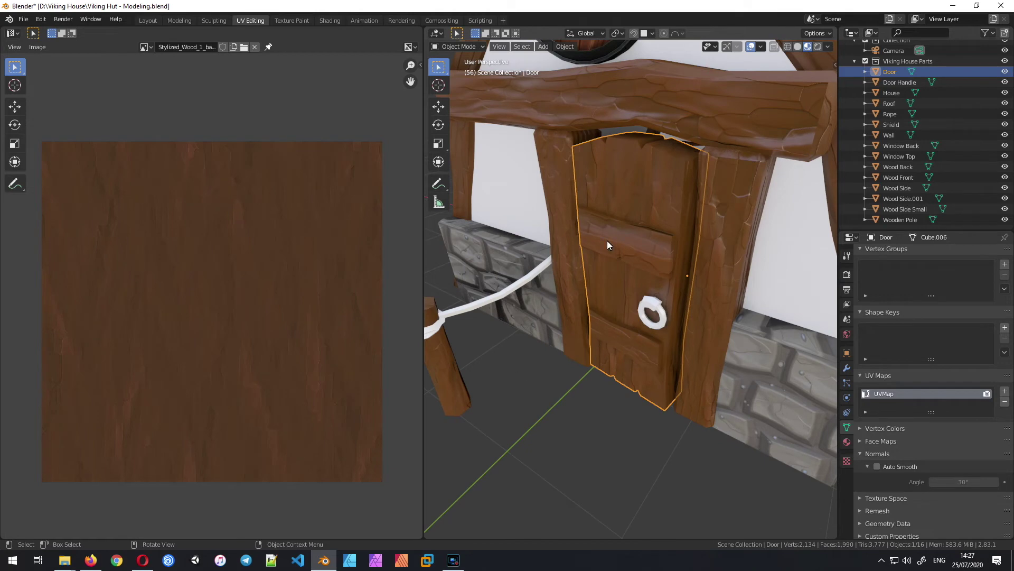
pyautogui.scroll(-8, 607, 242)
pyautogui.moveTo(608, 242); pyautogui.dragTo(662, 314, button='middle')
pyautogui.click(651, 317)
pyautogui.moveTo(611, 359); pyautogui.dragTo(543, 300, button='middle')
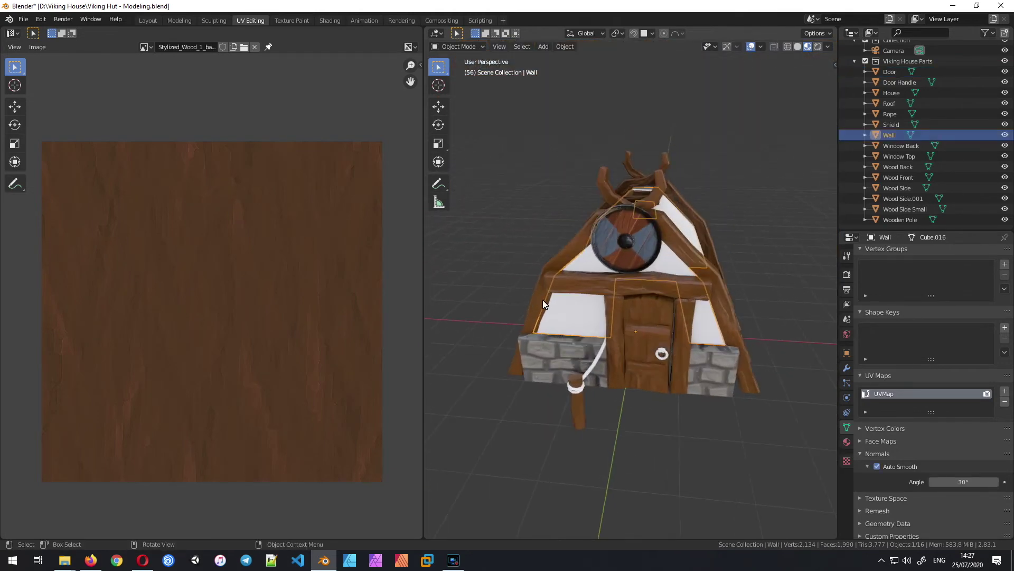
# Step: Create a new material for the Wall in the shading workspace and name it WallMaterial
pyautogui.click(333, 20)
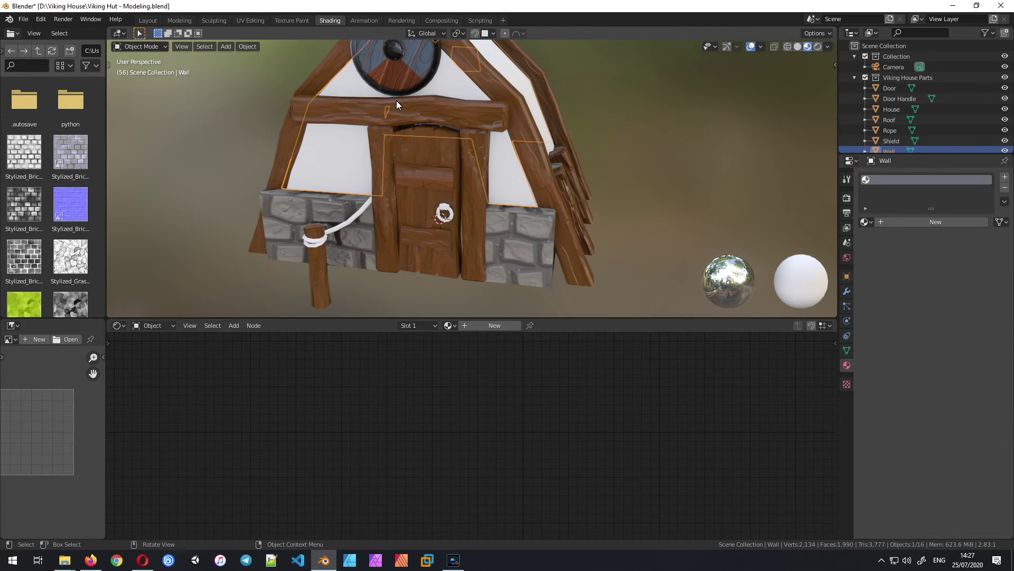
pyautogui.click(489, 326)
pyautogui.click(452, 325)
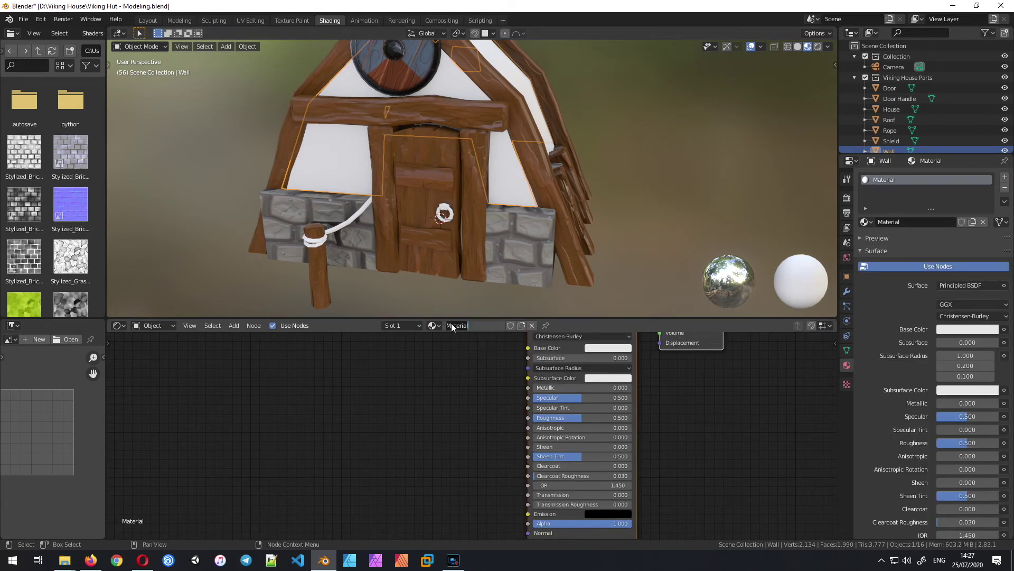
pyautogui.write('Wall')
pyautogui.press('Return')
# Step: Add the Stylized_Wall_1_basecolor.png texture to WallMaterial, connect its color to Base Color and collapse the node
pyautogui.scroll(-10, 64, 202)
pyautogui.scroll(-6, 67, 214)
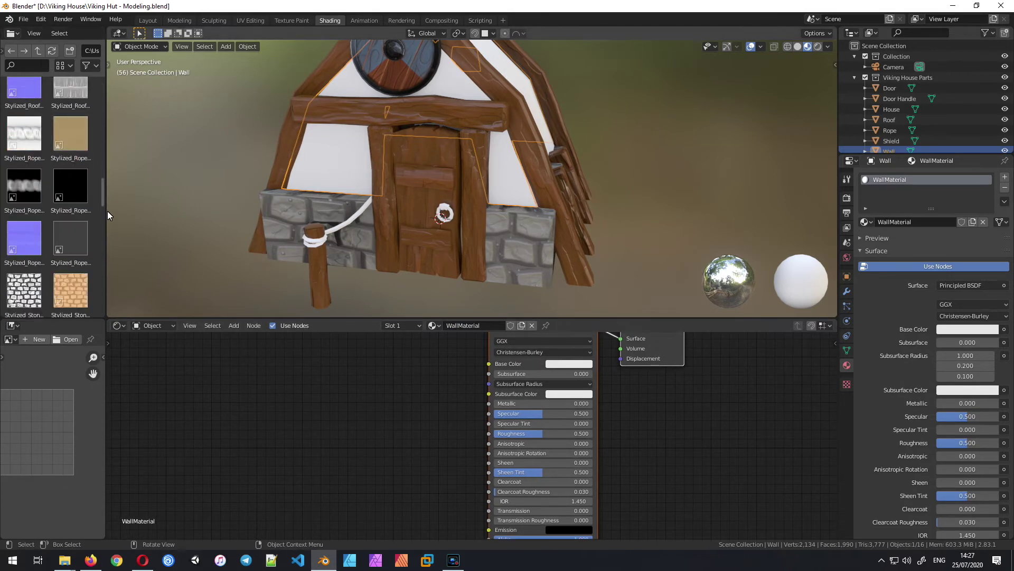
pyautogui.scroll(-6, 75, 174)
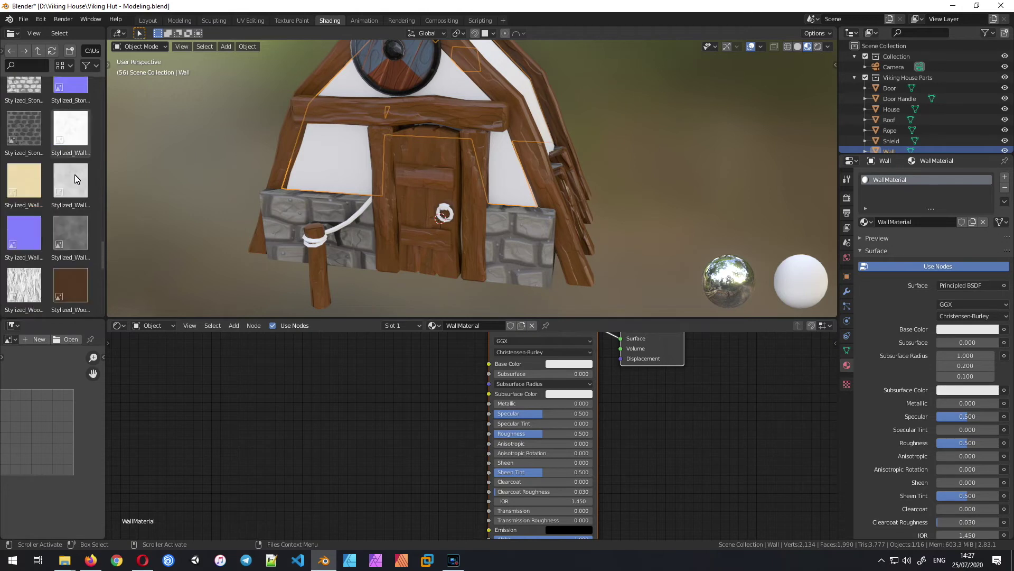
pyautogui.click(24, 138)
pyautogui.moveTo(27, 148); pyautogui.dragTo(280, 369)
pyautogui.moveTo(261, 409); pyautogui.dragTo(245, 368)
pyautogui.moveTo(306, 378); pyautogui.dragTo(450, 422)
pyautogui.moveTo(248, 366); pyautogui.dragTo(241, 356)
pyautogui.click(196, 357)
# Step: Add the Stylized_Wall_1_height.png and Stylized_Wall_1_normal.png textures to WallMaterial, one below the other
pyautogui.moveTo(290, 404); pyautogui.dragTo(311, 349, button='middle')
pyautogui.click(75, 155)
pyautogui.moveTo(74, 150); pyautogui.dragTo(209, 404)
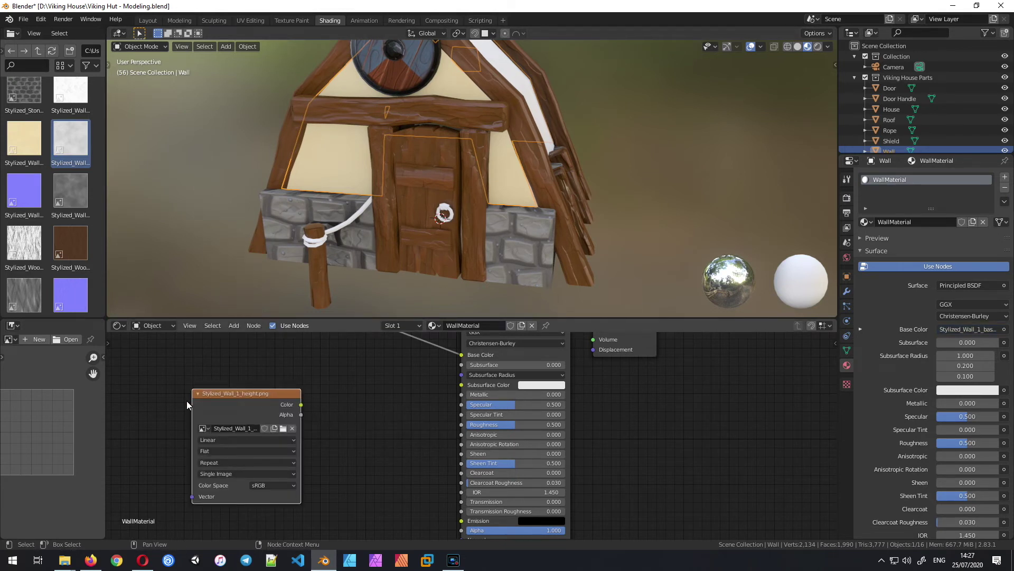
pyautogui.moveTo(417, 421); pyautogui.dragTo(398, 437, button='middle')
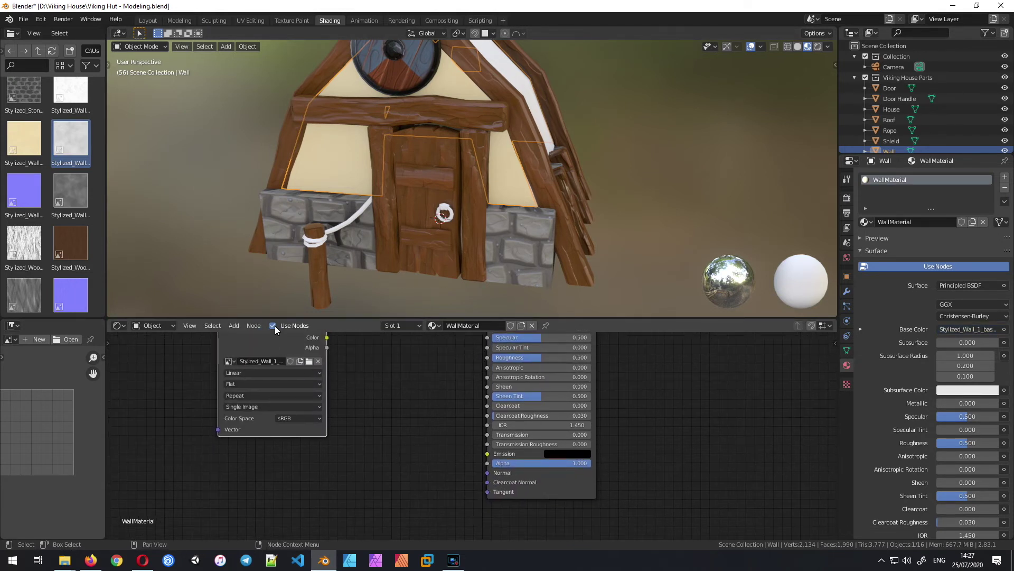
pyautogui.moveTo(280, 352); pyautogui.dragTo(234, 399)
pyautogui.click(36, 217)
pyautogui.moveTo(35, 217); pyautogui.dragTo(215, 497)
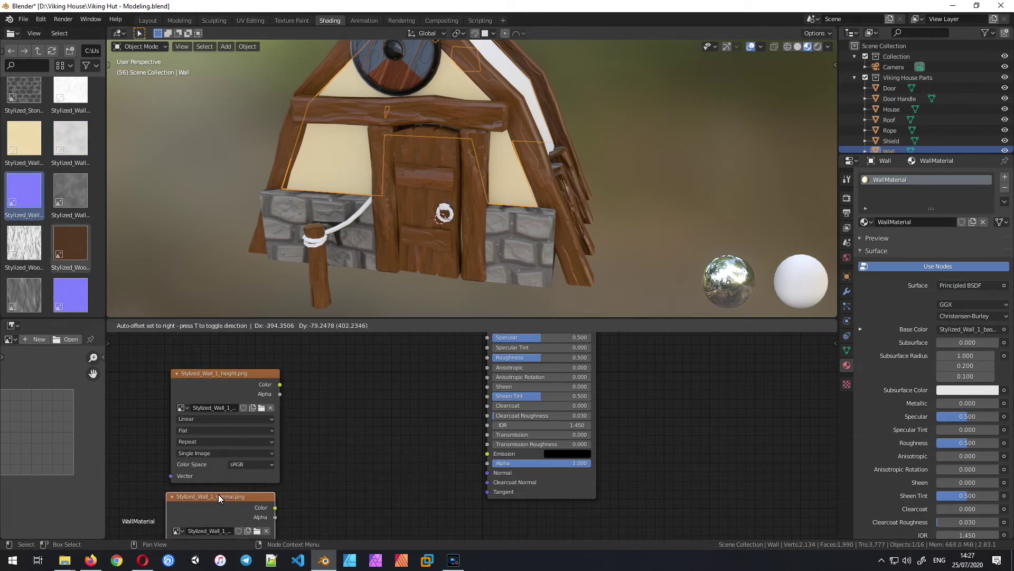
# Step: Add the Stylized_Wall_1_roughness.png texture, connect it to Roughness, set its color space to Non-Color and collapse the node
pyautogui.click(69, 194)
pyautogui.moveTo(114, 211); pyautogui.dragTo(325, 392)
pyautogui.moveTo(398, 375); pyautogui.dragTo(481, 413)
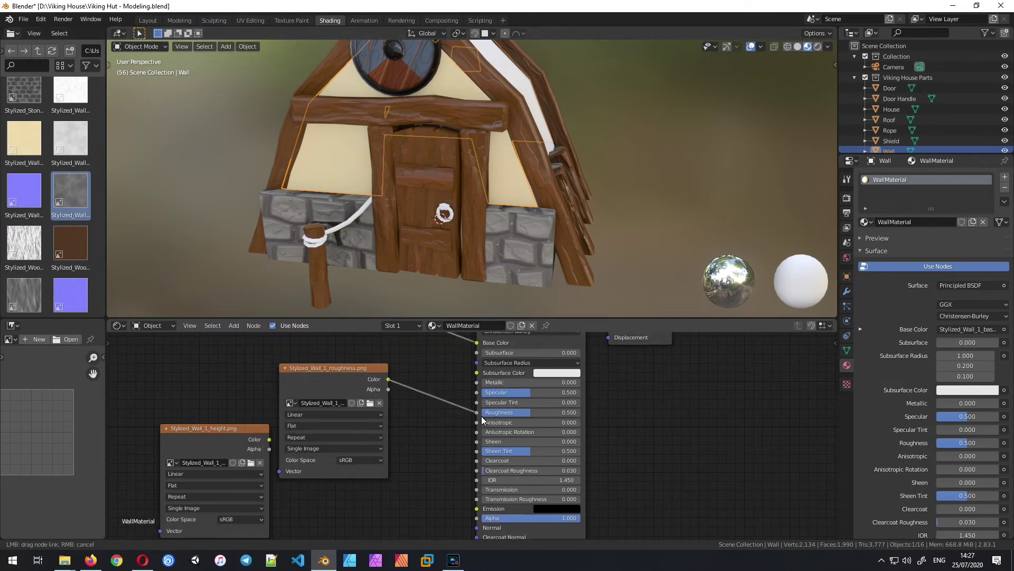
pyautogui.click(362, 460)
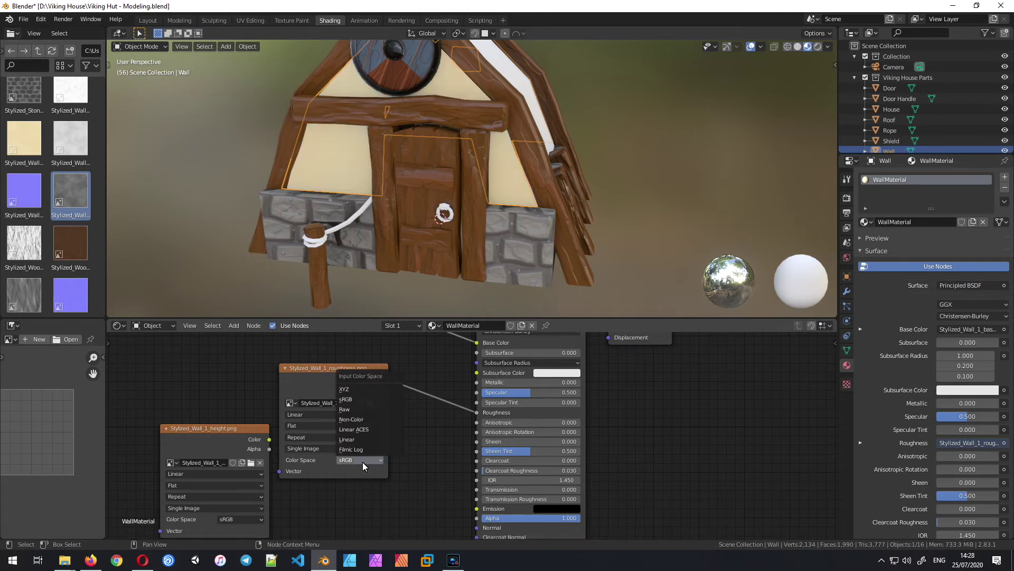
pyautogui.click(353, 419)
pyautogui.click(285, 368)
pyautogui.moveTo(363, 426); pyautogui.dragTo(348, 488, button='middle')
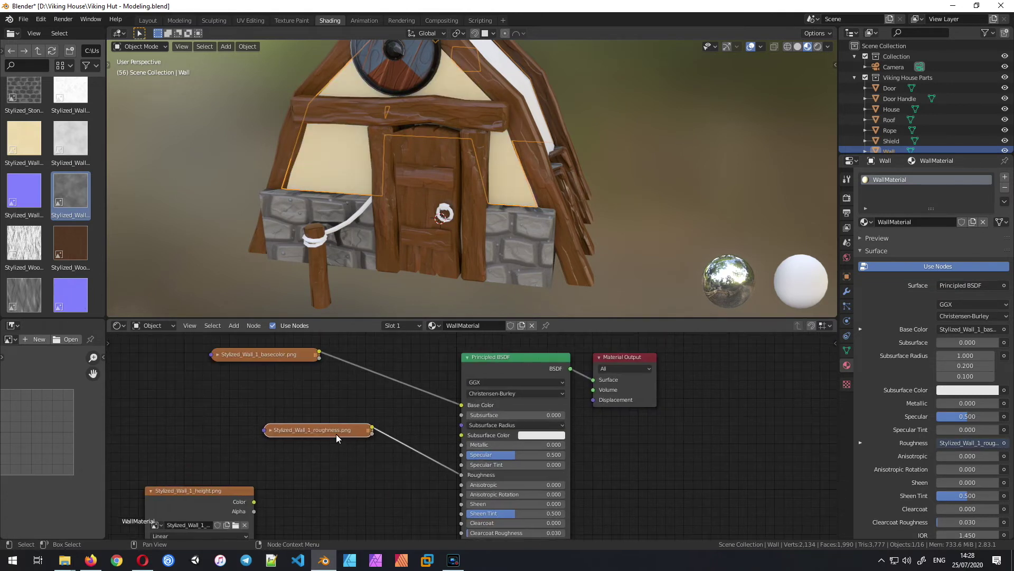
# Step: Place the roughness texture node below the base color node, and copy the Bump and Normal Map nodes from StoneMaterial
pyautogui.moveTo(321, 433); pyautogui.dragTo(256, 403)
pyautogui.moveTo(301, 498); pyautogui.dragTo(320, 370, button='middle')
pyautogui.click(429, 326)
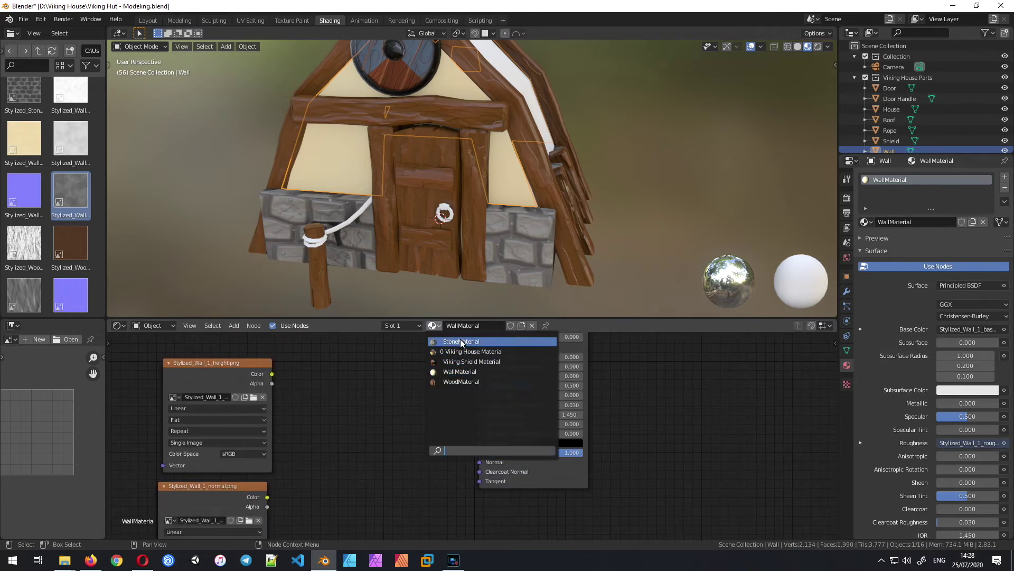
pyautogui.click(446, 343)
pyautogui.moveTo(432, 503); pyautogui.dragTo(483, 489, button='middle')
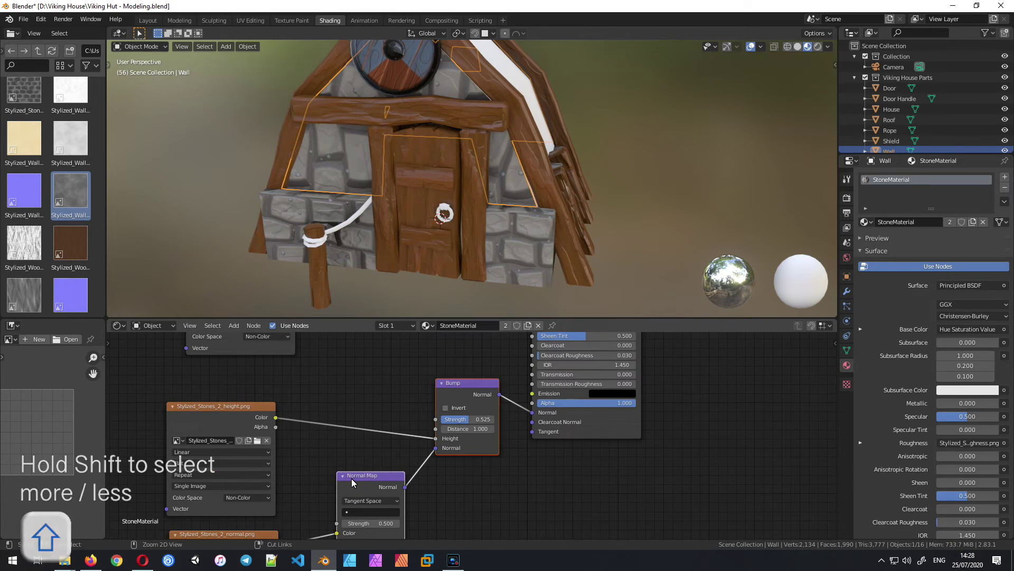
pyautogui.hotkey('ctrl', 'c')
pyautogui.hotkey('ctrl', 'c')
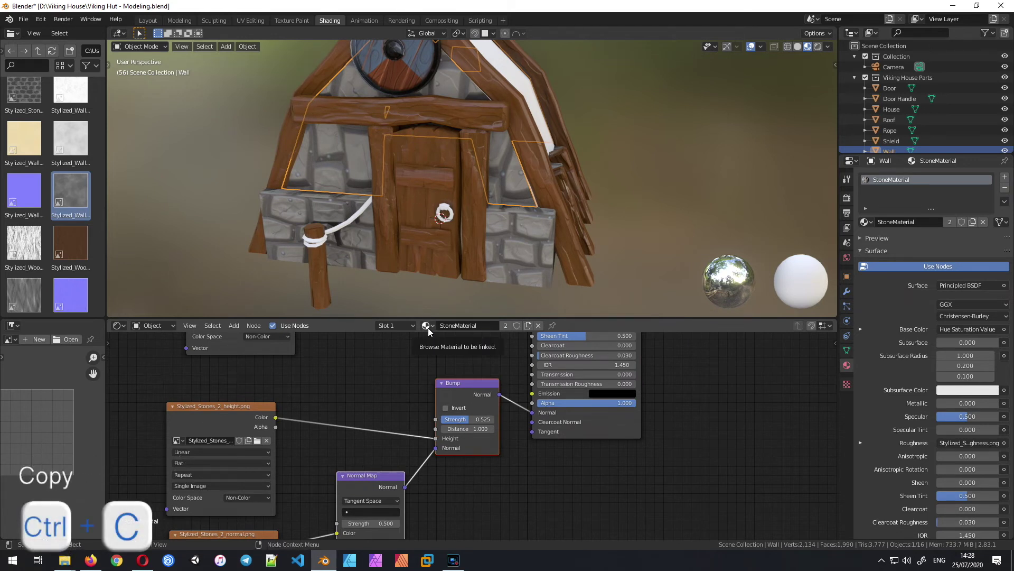
# Step: Switch the Wall back to WallMaterial, paste the copied Bump and Normal Map nodes and connect Bump to the shader's Normal input
pyautogui.click(428, 328)
pyautogui.hotkey('ctrl', 'v')
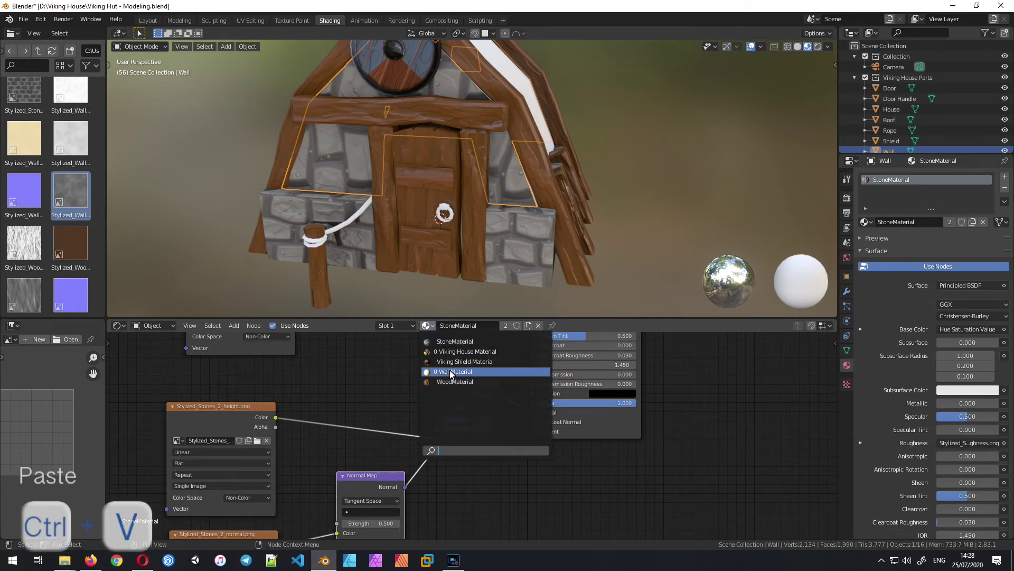
pyautogui.click(450, 369)
pyautogui.moveTo(385, 424)
pyautogui.mouseDown(button='middle')
pyautogui.moveTo(376, 443)
pyautogui.moveTo(381, 424)
pyautogui.mouseUp(button='middle')
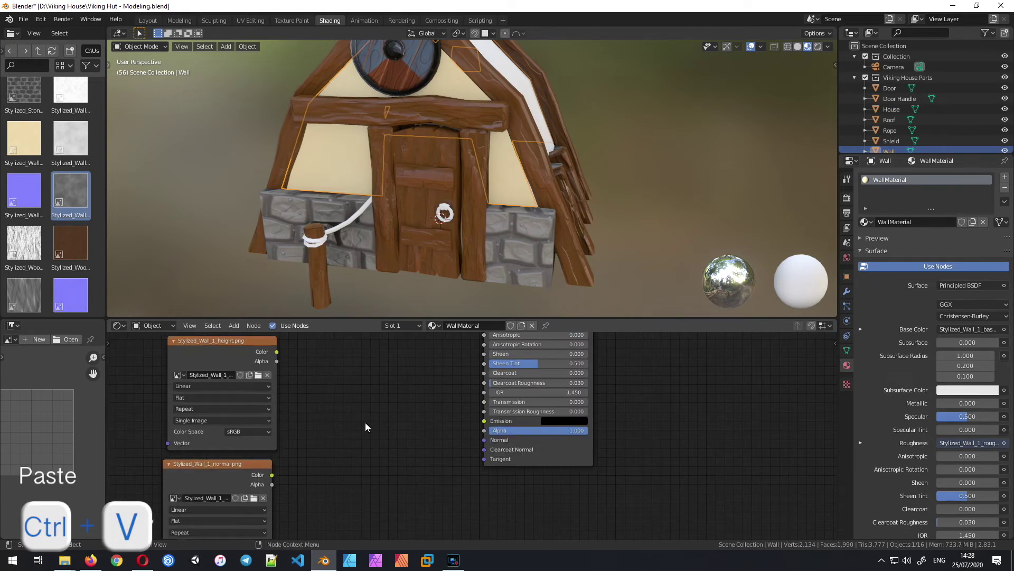
pyautogui.hotkey('ctrl', 'v')
pyautogui.moveTo(452, 422); pyautogui.dragTo(485, 440)
# Step: Connect the color of Stylized_Wall_1_height.png to the Bump node's Height and set its color space to Non-Color
pyautogui.moveTo(300, 389); pyautogui.dragTo(359, 378, button='middle')
pyautogui.moveTo(339, 356); pyautogui.dragTo(447, 471)
pyautogui.click(310, 436)
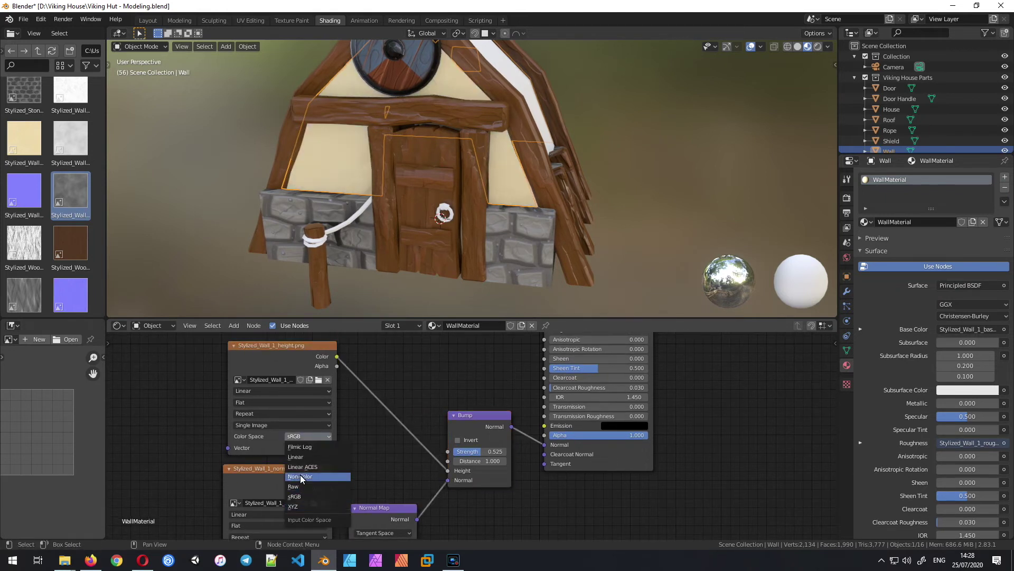
pyautogui.click(300, 476)
# Step: Connect the color of Stylized_Wall_1_normal.png to the Normal Map node's Color and set its color space to Non-Color
pyautogui.scroll(-5, 375, 404)
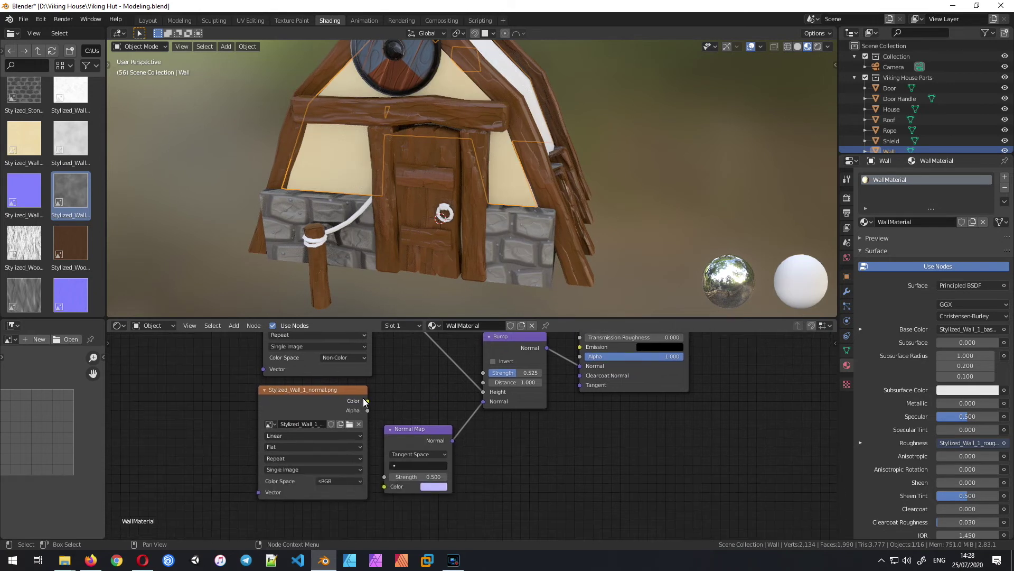
pyautogui.moveTo(368, 400); pyautogui.dragTo(385, 486)
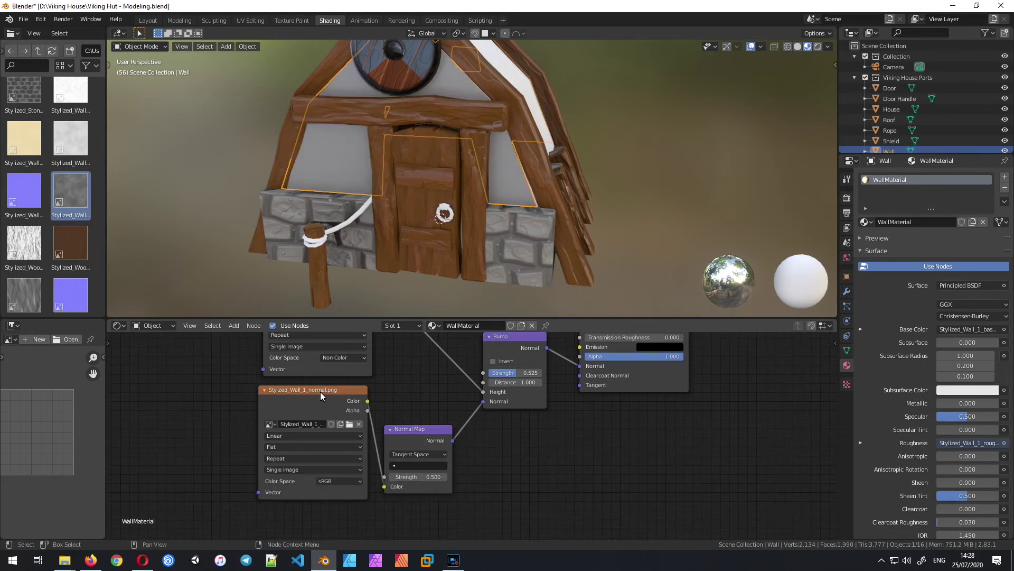
pyautogui.moveTo(324, 390); pyautogui.dragTo(267, 455)
pyautogui.moveTo(322, 463); pyautogui.dragTo(425, 351, button='middle')
pyautogui.click(392, 434)
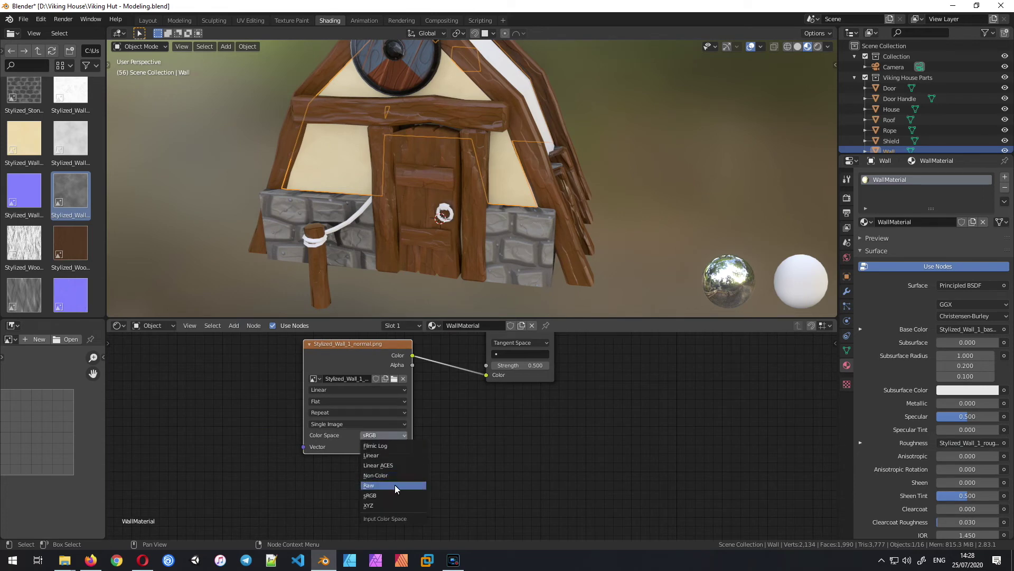
pyautogui.click(397, 476)
# Step: Spread the base color and roughness texture nodes farther apart in WallMaterial's node tree, and deselect the Wall
pyautogui.moveTo(563, 248); pyautogui.dragTo(584, 244, button='middle')
pyautogui.moveTo(665, 211); pyautogui.dragTo(530, 229, button='middle')
pyautogui.moveTo(474, 354); pyautogui.dragTo(425, 492, button='middle')
pyautogui.moveTo(478, 232); pyautogui.dragTo(568, 197, button='middle')
pyautogui.moveTo(488, 370); pyautogui.dragTo(430, 403, button='middle')
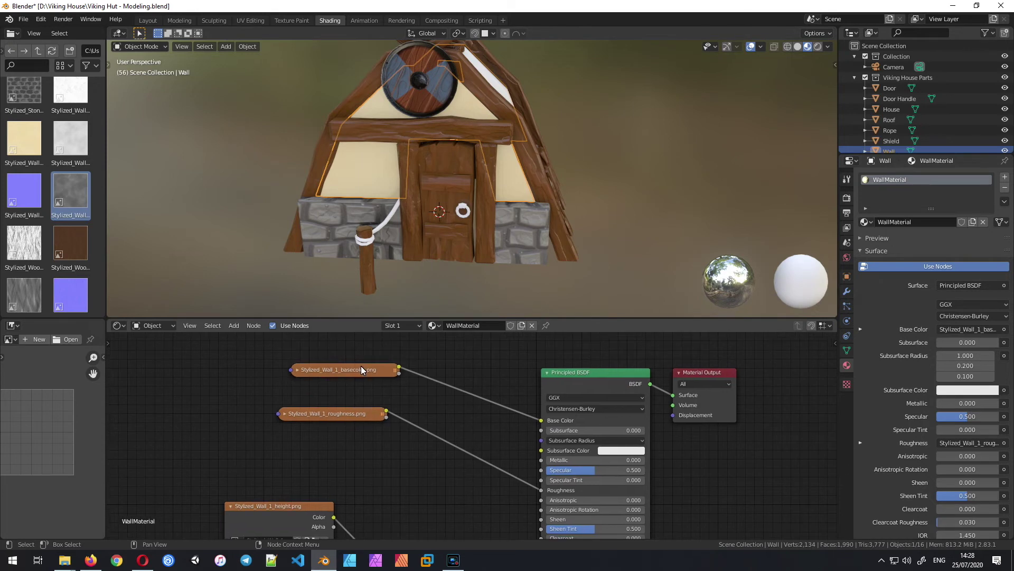
pyautogui.moveTo(360, 365); pyautogui.dragTo(314, 350)
pyautogui.moveTo(334, 417); pyautogui.dragTo(274, 438)
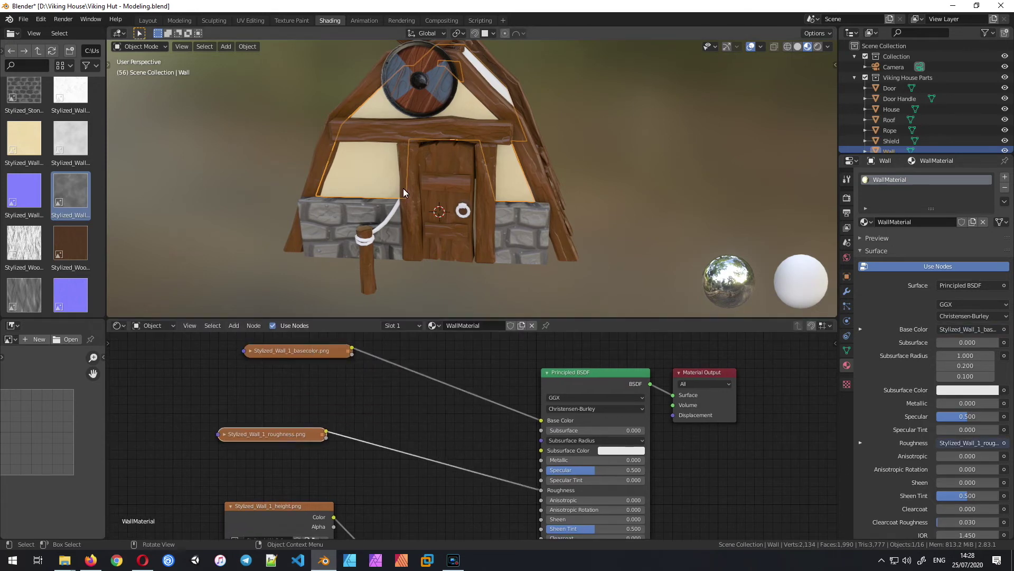
pyautogui.click(620, 258)
pyautogui.moveTo(522, 176); pyautogui.dragTo(489, 133, button='middle')
pyautogui.moveTo(382, 174); pyautogui.dragTo(338, 95, button='middle')
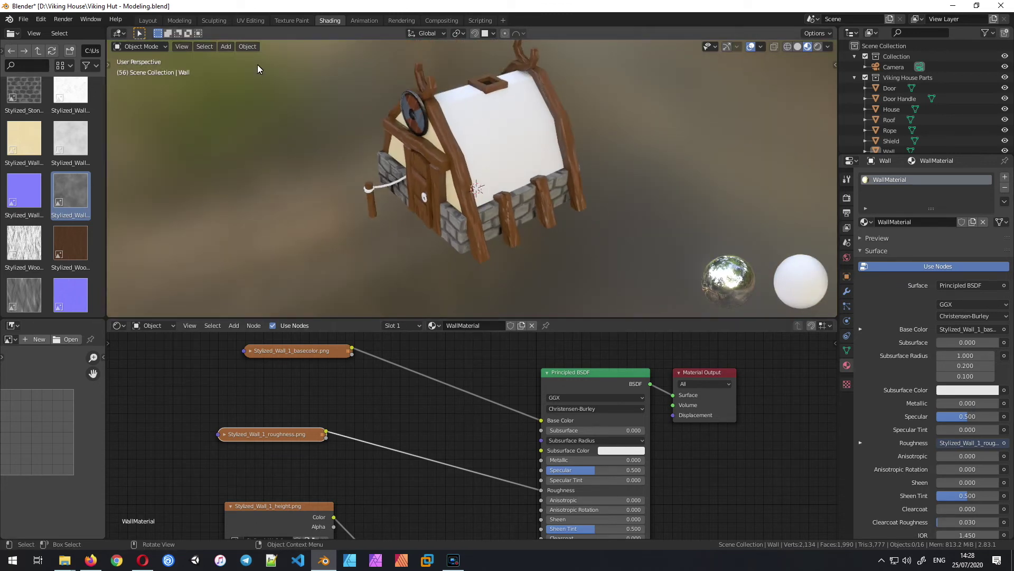
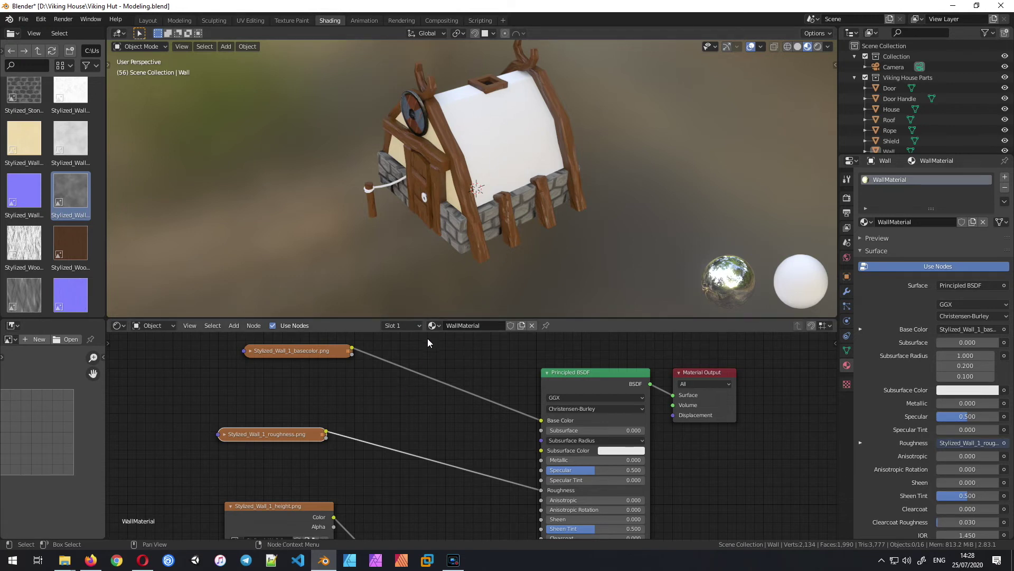
# Step: Select the Roof, create a new material for it and rename the material RoofMaterial
pyautogui.click(504, 150)
pyautogui.click(493, 323)
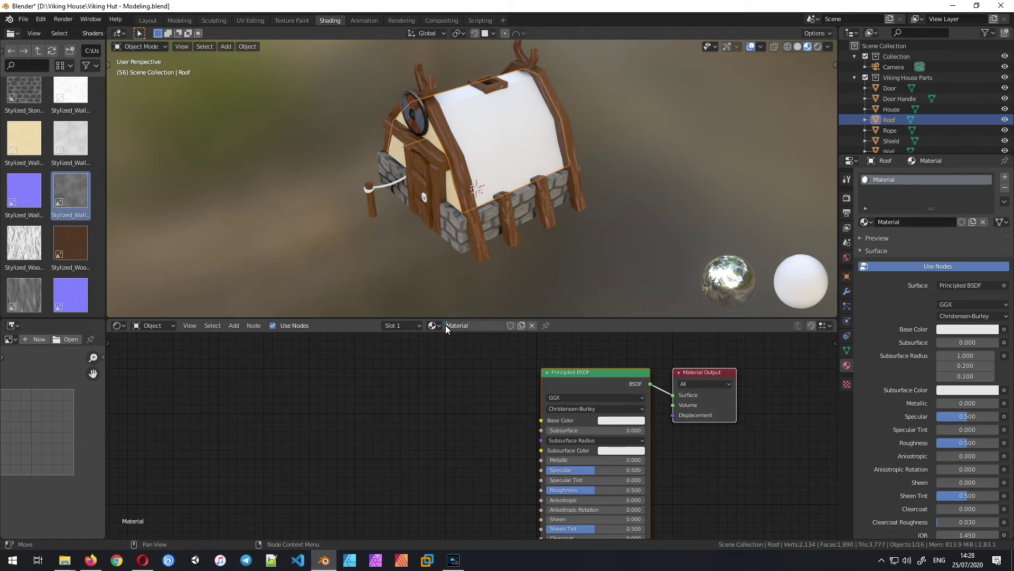
pyautogui.write('oof')
pyautogui.press('Return')
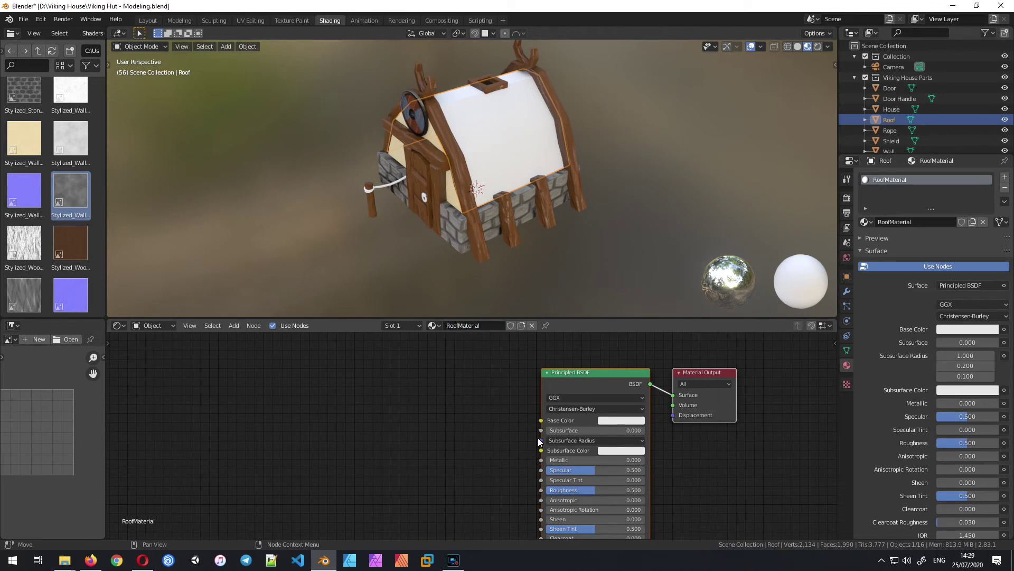
# Step: Add the Stylized_Roof_4 base color texture to RoofMaterial and connect its color to the shader's Base Color
pyautogui.moveTo(437, 442); pyautogui.dragTo(422, 421, button='middle')
pyautogui.scroll(-10, 43, 220)
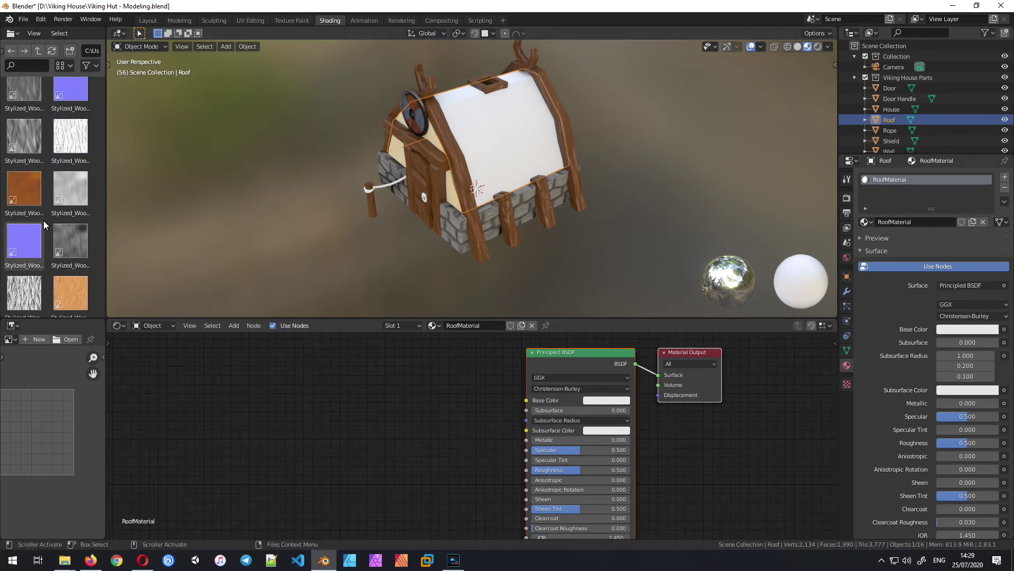
pyautogui.scroll(8, 43, 220)
pyautogui.moveTo(24, 188); pyautogui.dragTo(265, 389)
pyautogui.moveTo(331, 436); pyautogui.dragTo(315, 397)
pyautogui.moveTo(355, 363); pyautogui.dragTo(527, 400)
pyautogui.moveTo(476, 412); pyautogui.dragTo(455, 361, button='middle')
# Step: Add the Stylized_Roof_4 height and normal textures to RoofMaterial's node tree
pyautogui.moveTo(70, 193); pyautogui.dragTo(227, 379)
pyautogui.moveTo(24, 241); pyautogui.dragTo(379, 429)
pyautogui.moveTo(379, 429); pyautogui.dragTo(379, 342, button='middle')
# Step: Add the Stylized_Roof_4 roughness texture and connect its color to the shader's Roughness
pyautogui.moveTo(70, 240); pyautogui.dragTo(318, 461)
pyautogui.moveTo(318, 461); pyautogui.dragTo(401, 485, button='middle')
pyautogui.moveTo(530, 377); pyautogui.dragTo(439, 493)
pyautogui.scroll(-4, 439, 423)
pyautogui.moveTo(458, 349); pyautogui.dragTo(540, 389)
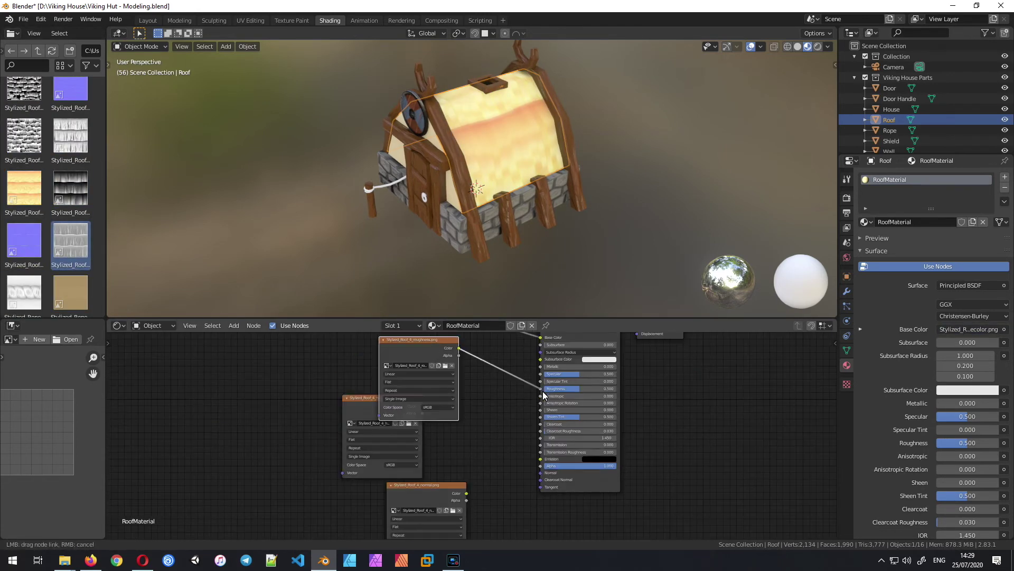
# Step: Copy the Bump and Normal Map nodes from another material into RoofMaterial, with Bump feeding the shader's Normal, and place the normal texture beside them
pyautogui.click(435, 326)
pyautogui.click(461, 407)
pyautogui.hotkey('ctrl', 'c')
pyautogui.click(435, 325)
pyautogui.click(462, 370)
pyautogui.hotkey('ctrl', 'v')
pyautogui.moveTo(464, 402); pyautogui.dragTo(536, 370, button='middle')
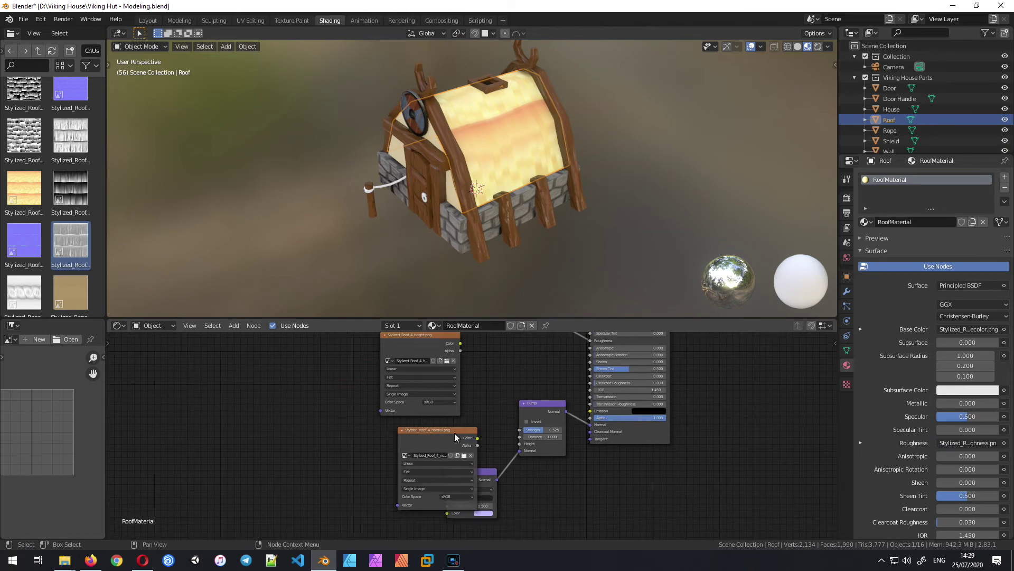
pyautogui.moveTo(436, 432); pyautogui.dragTo(356, 452)
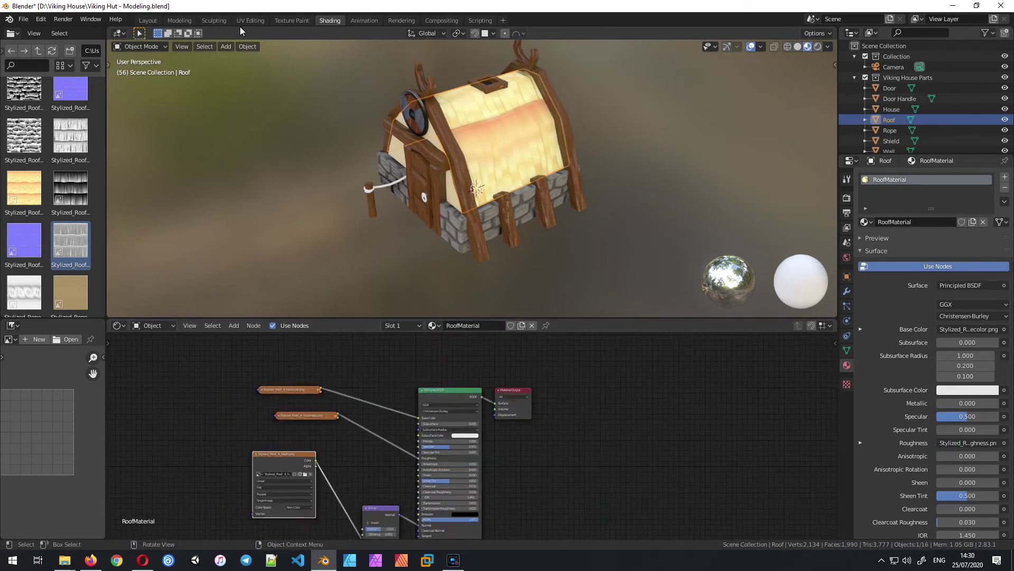
# Step: Open the UV Editing workspace and show the Stylized_Roof_4 base color image behind the Roof's UVs
pyautogui.click(250, 20)
pyautogui.click(152, 47)
pyautogui.scroll(9, 227, 118)
pyautogui.click(211, 73)
# Step: Rotate all of the Roof's UVs to line up with the thatch image and scale them up
pyautogui.press('a')
pyautogui.press('r')
pyautogui.click(317, 244)
pyautogui.moveTo(555, 275); pyautogui.dragTo(660, 274, button='middle')
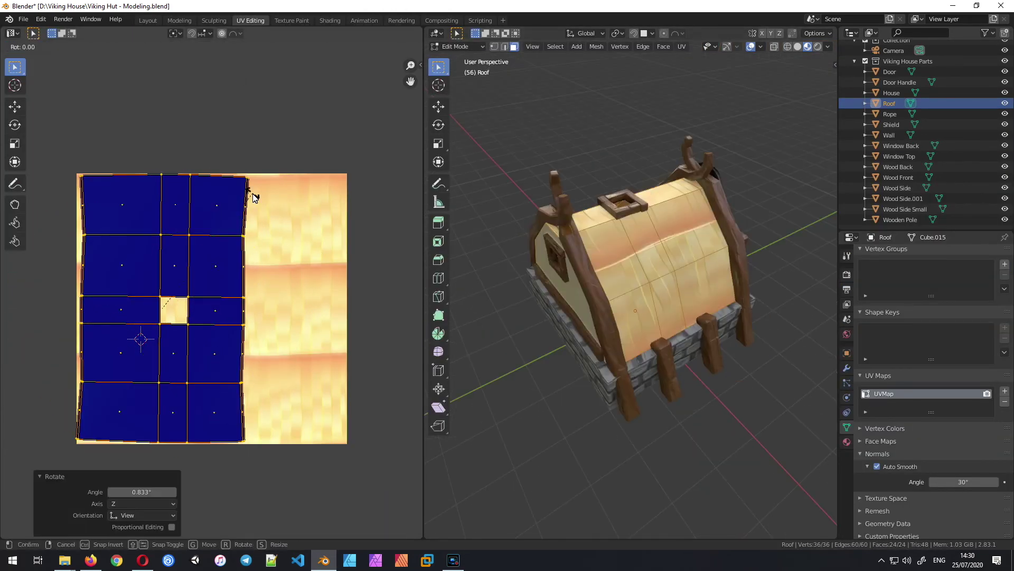
pyautogui.press('s')
pyautogui.click(341, 393)
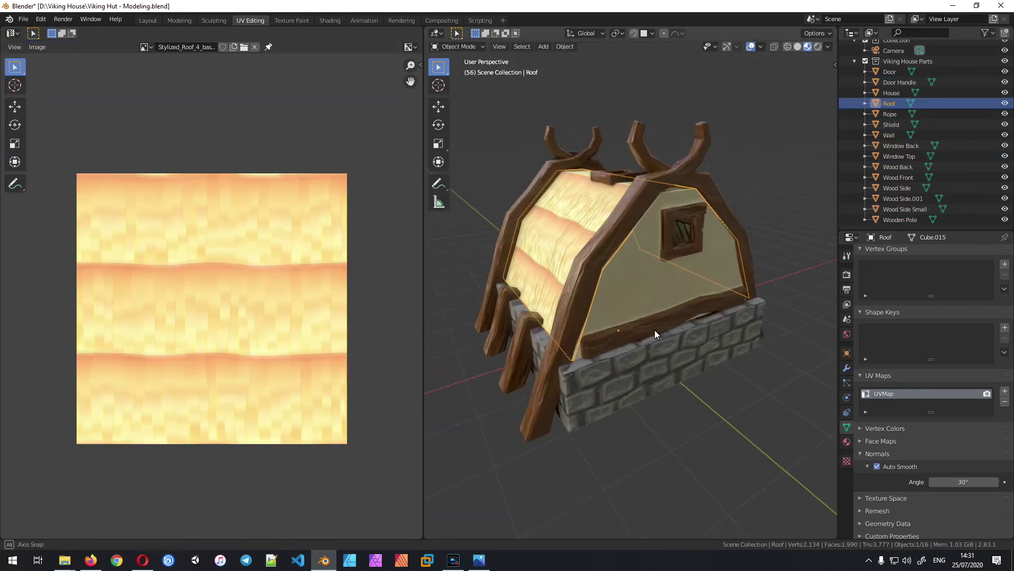
# Step: Return to the Shading workspace, select the Rope beside the door and create a new material for it
pyautogui.click(323, 19)
pyautogui.scroll(4, 508, 194)
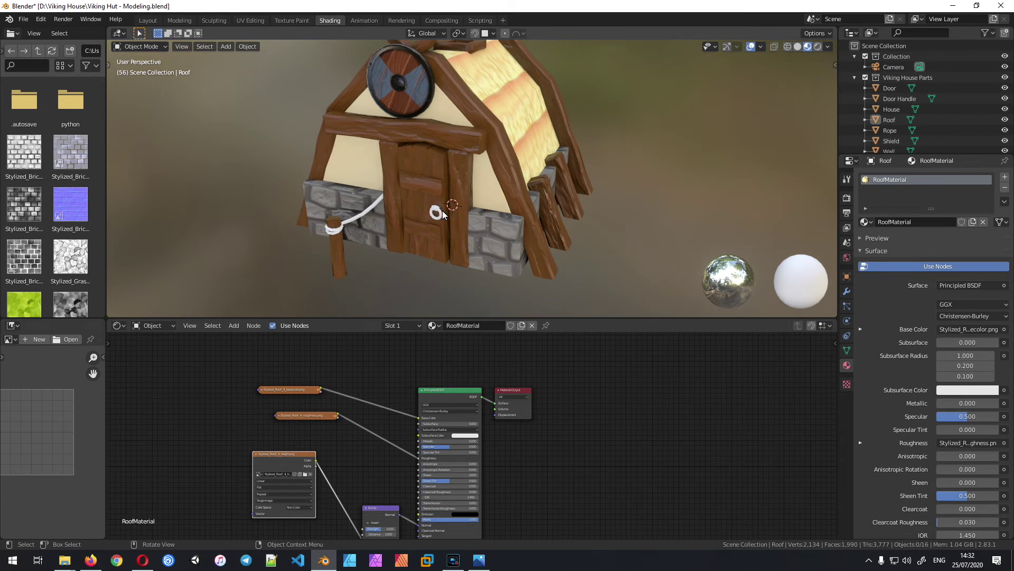
pyautogui.moveTo(486, 240); pyautogui.dragTo(567, 261, button='middle')
pyautogui.scroll(1, 487, 262)
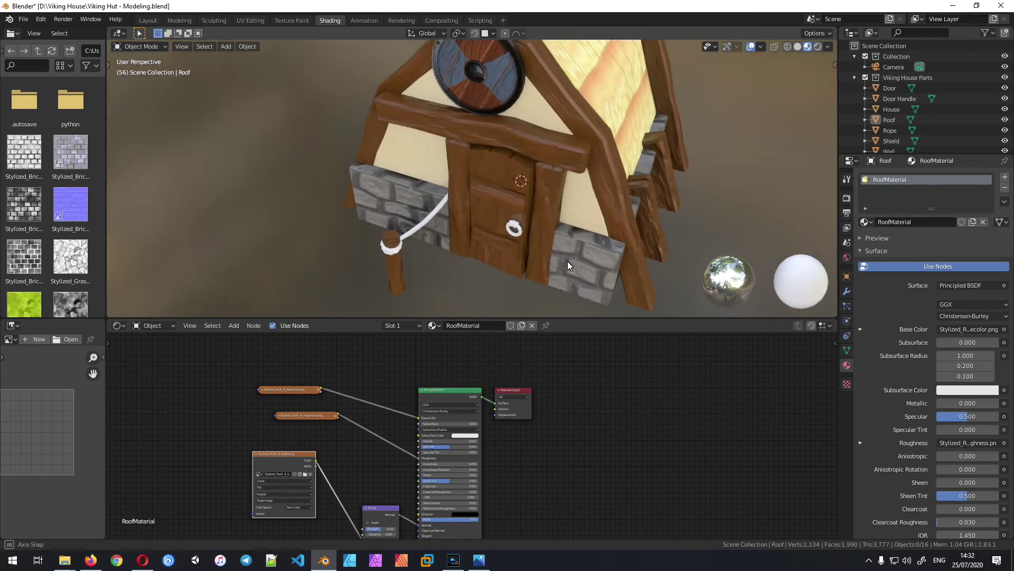
pyautogui.click(414, 232)
pyautogui.scroll(-4, 565, 218)
pyautogui.moveTo(565, 218); pyautogui.dragTo(603, 93, button='middle')
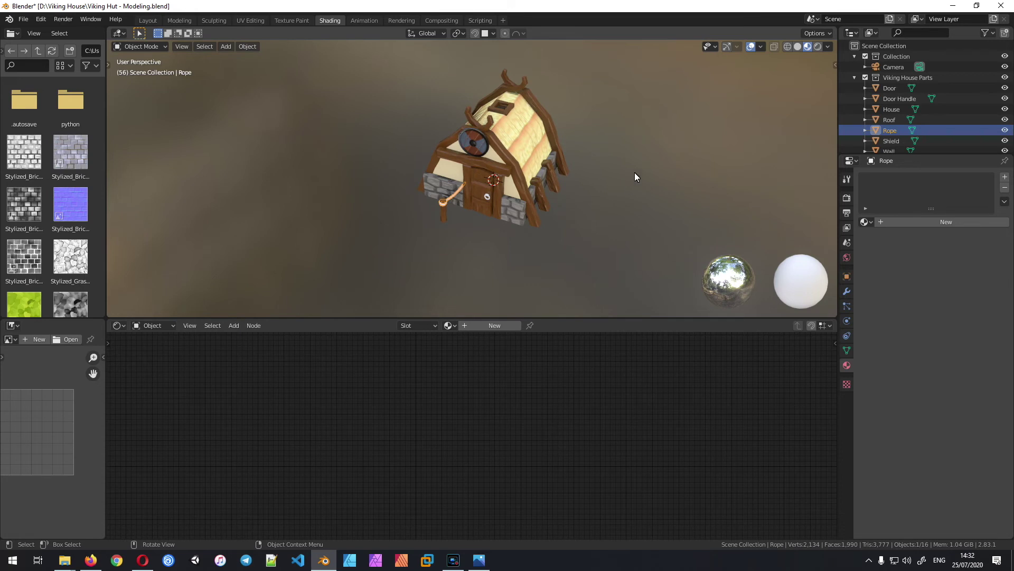
pyautogui.moveTo(647, 157)
pyautogui.mouseDown(button='middle')
pyautogui.moveTo(607, 154)
pyautogui.moveTo(638, 157)
pyautogui.mouseUp(button='middle')
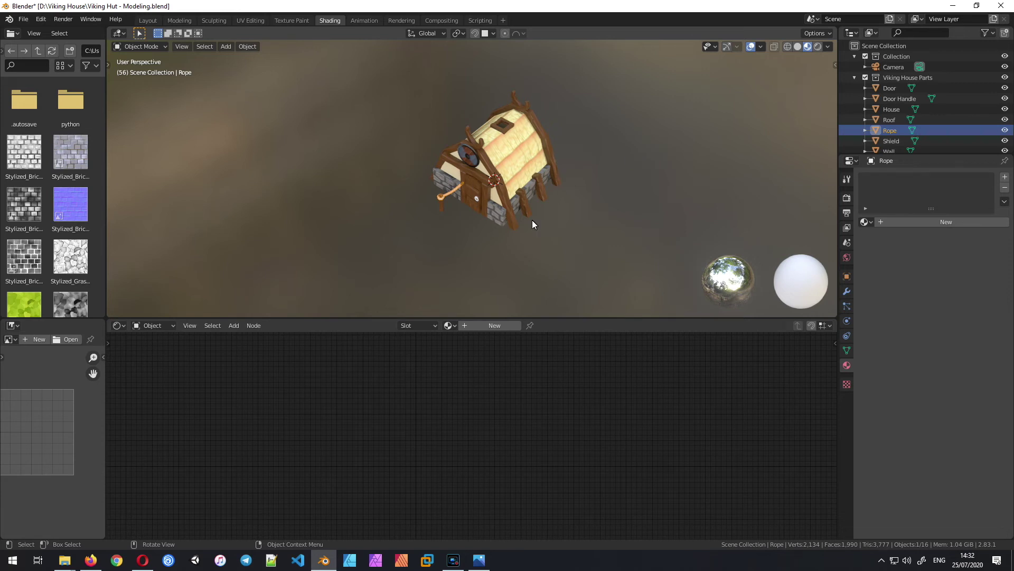
pyautogui.scroll(4, 575, 243)
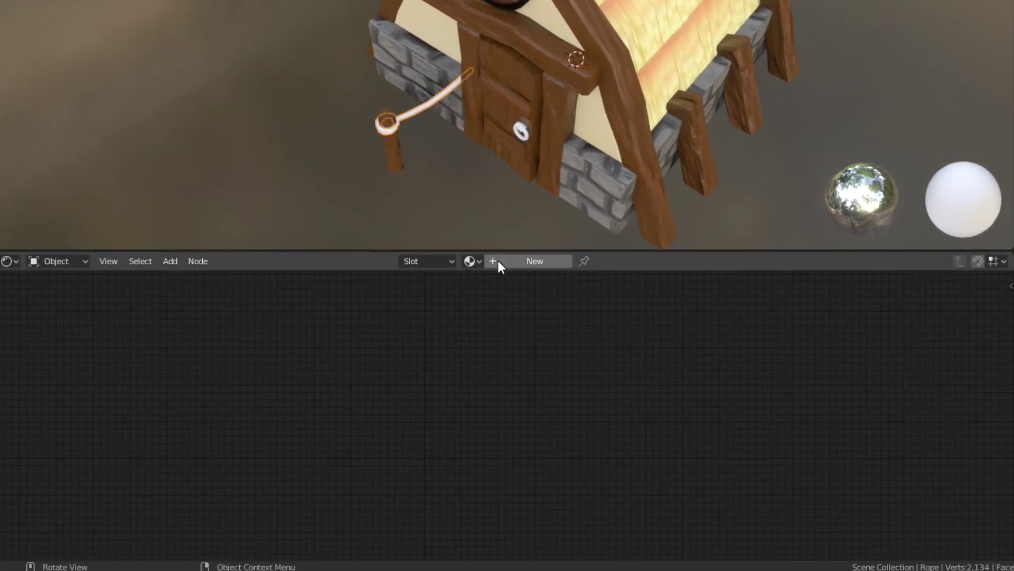
pyautogui.click(499, 261)
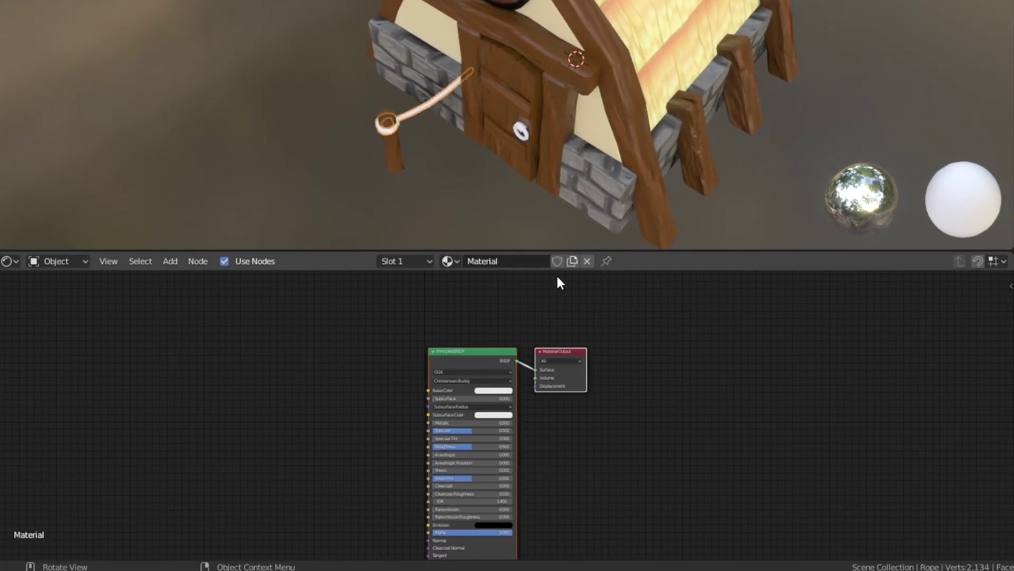
# Step: Rename the Rope's new material RopeMaterial
pyautogui.click(468, 261)
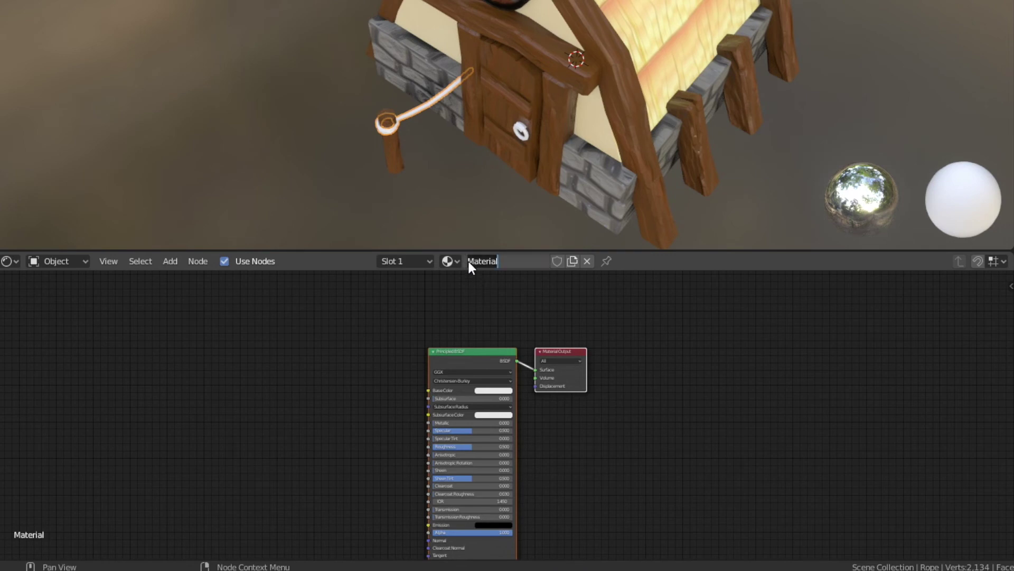
pyautogui.write('Rope')
pyautogui.press('Return')
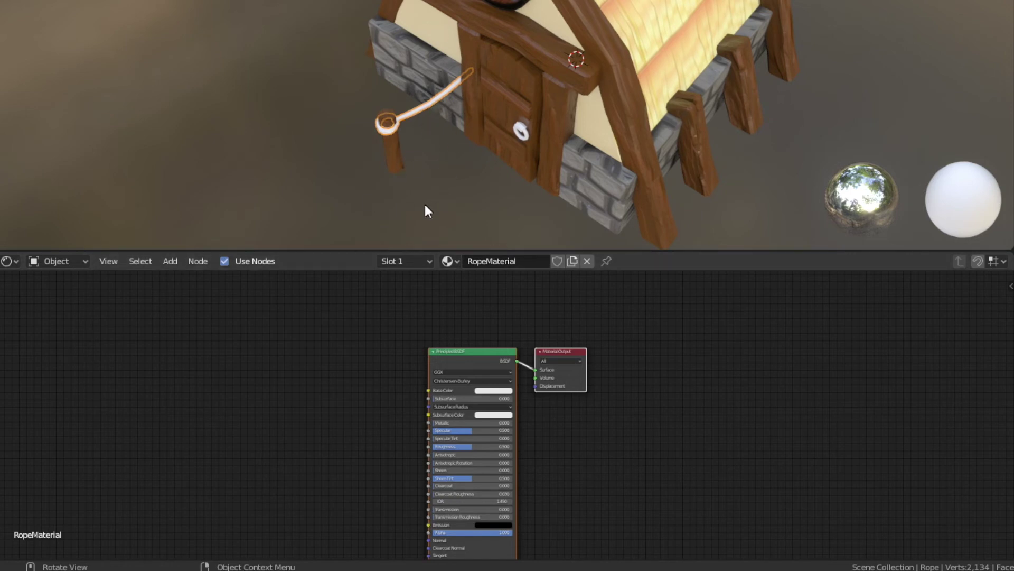
# Step: Set RopeMaterial's Base Color to a light reddish brown
pyautogui.scroll(3, 342, 197)
pyautogui.scroll(3, 421, 197)
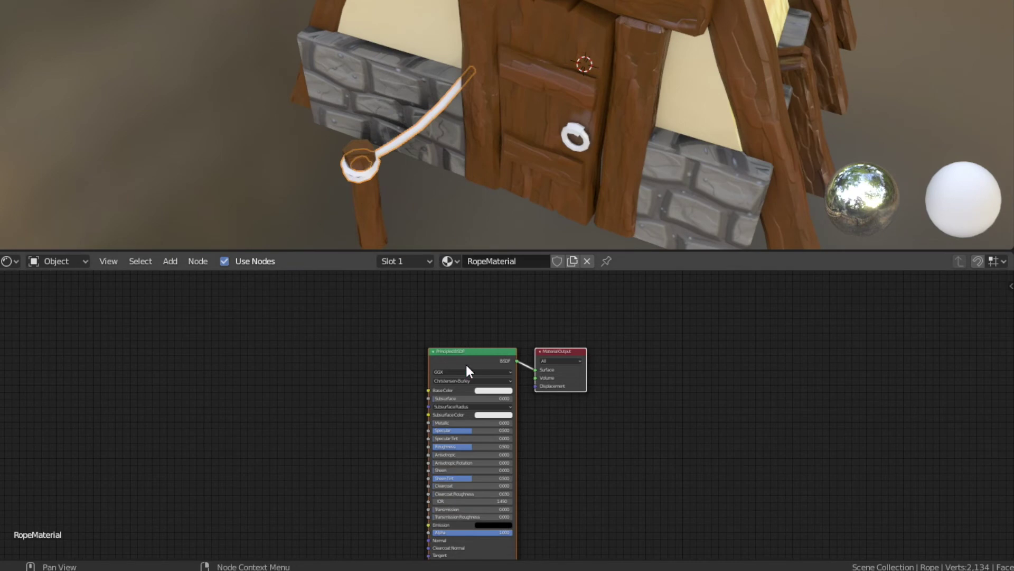
pyautogui.scroll(2, 527, 360)
pyautogui.scroll(3, 594, 353)
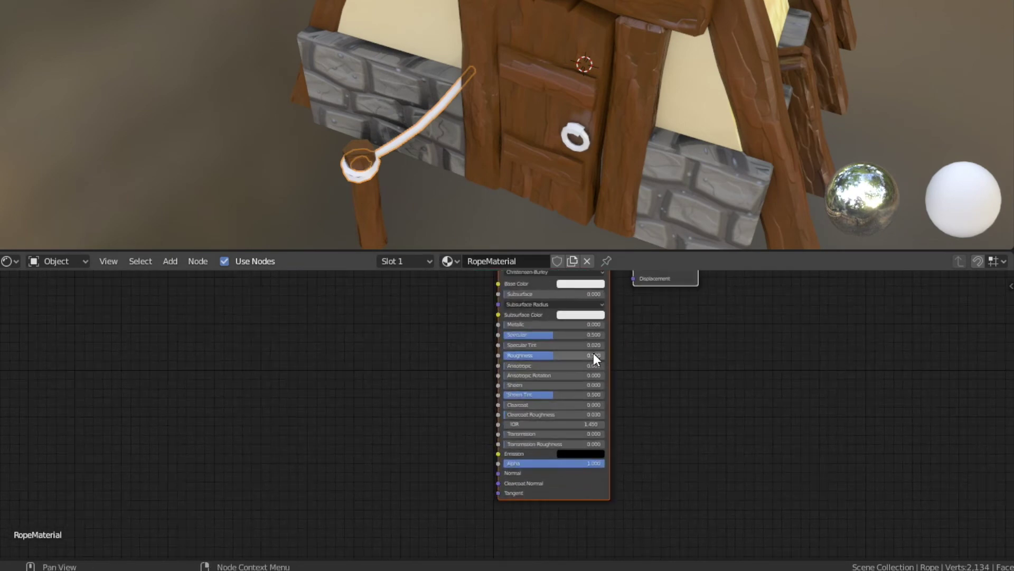
pyautogui.scroll(1, 666, 349)
pyautogui.moveTo(667, 349); pyautogui.dragTo(667, 558, button='middle')
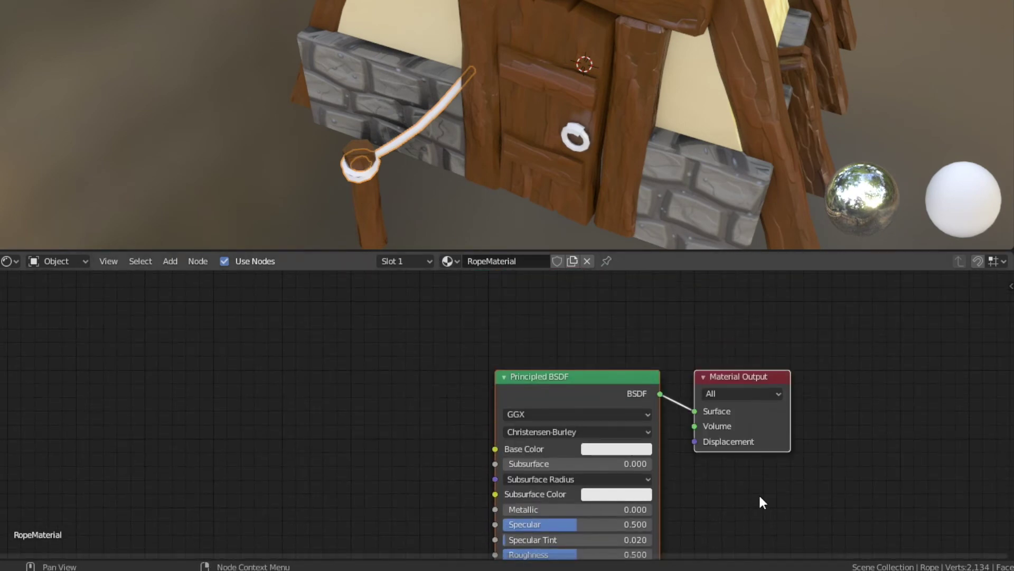
pyautogui.moveTo(660, 452); pyautogui.dragTo(661, 396, button='middle')
pyautogui.click(623, 393)
pyautogui.moveTo(641, 247); pyautogui.dragTo(632, 265)
pyautogui.moveTo(708, 227); pyautogui.dragTo(707, 223)
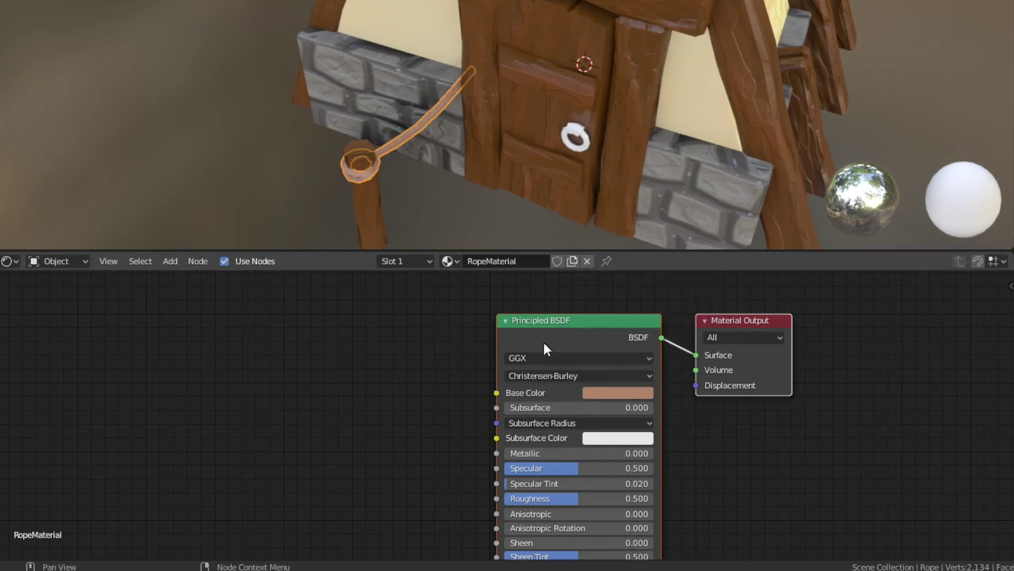
# Step: Raise RopeMaterial's Roughness to 0.791
pyautogui.moveTo(439, 482); pyautogui.dragTo(446, 411, button='middle')
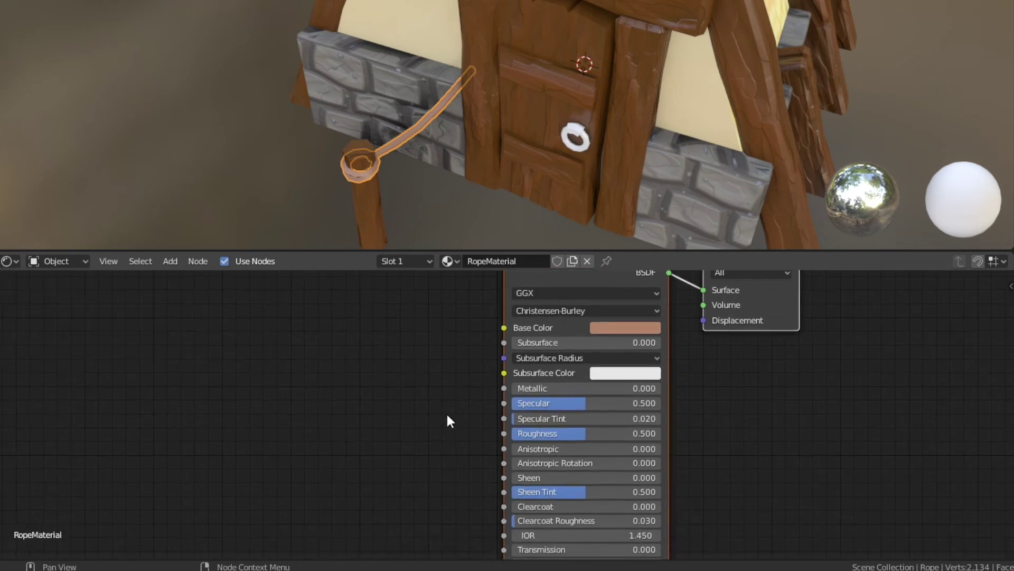
pyautogui.moveTo(578, 421); pyautogui.dragTo(607, 426)
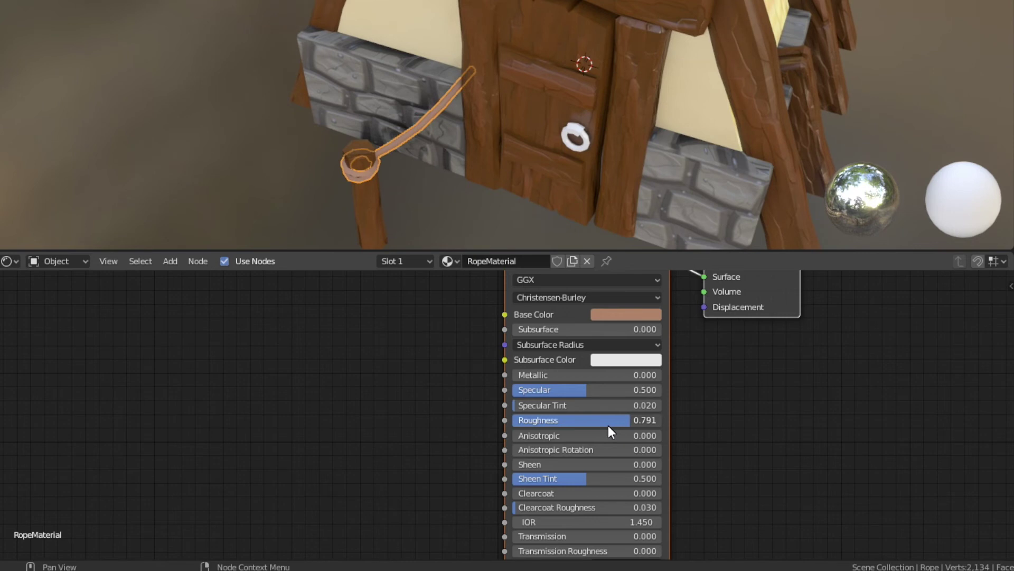
pyautogui.scroll(-1, 603, 458)
pyautogui.scroll(3, 603, 458)
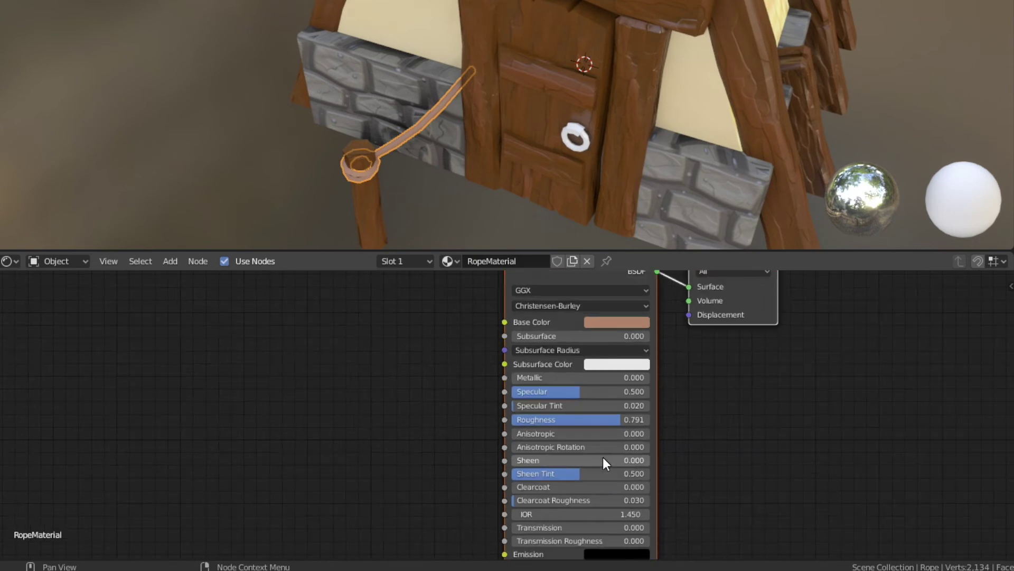
pyautogui.moveTo(778, 497); pyautogui.dragTo(790, 443, button='middle')
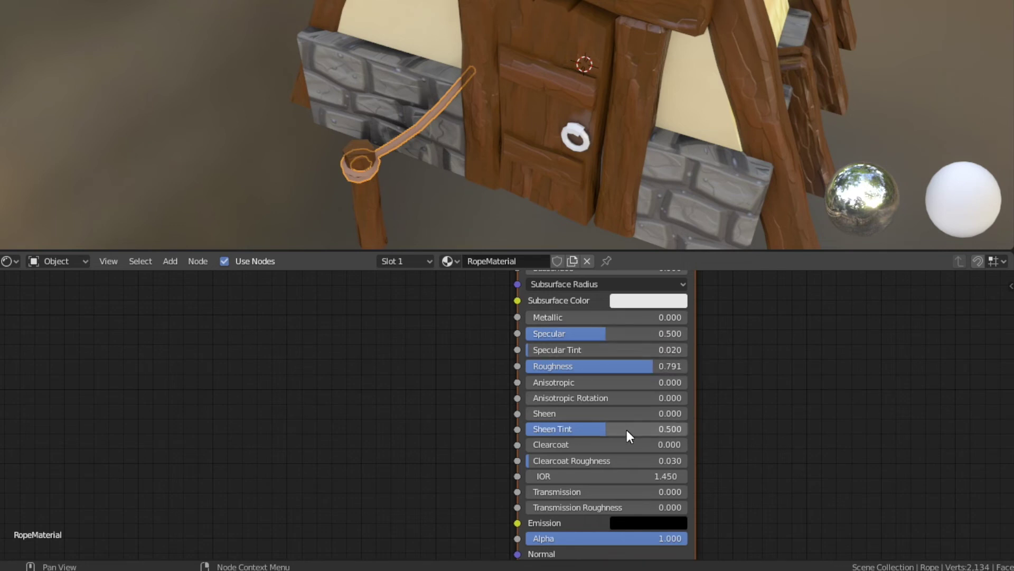
# Step: Select the Door Handle, create a new material for it and rename the material BlackMaterial
pyautogui.click(430, 250)
pyautogui.moveTo(430, 250); pyautogui.dragTo(454, 201, button='middle')
pyautogui.click(517, 138)
pyautogui.click(502, 261)
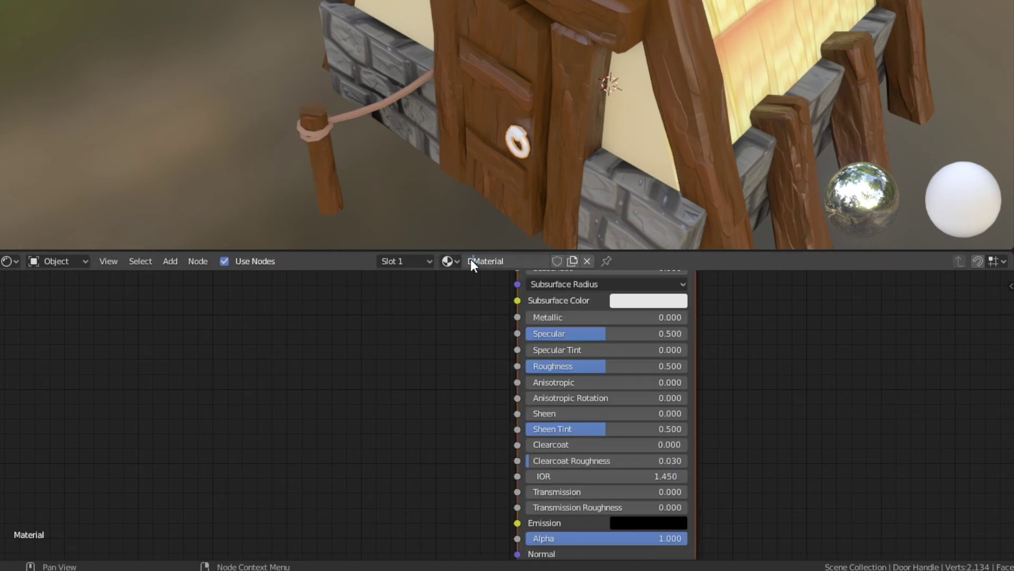
pyautogui.write('Black')
pyautogui.press('Return')
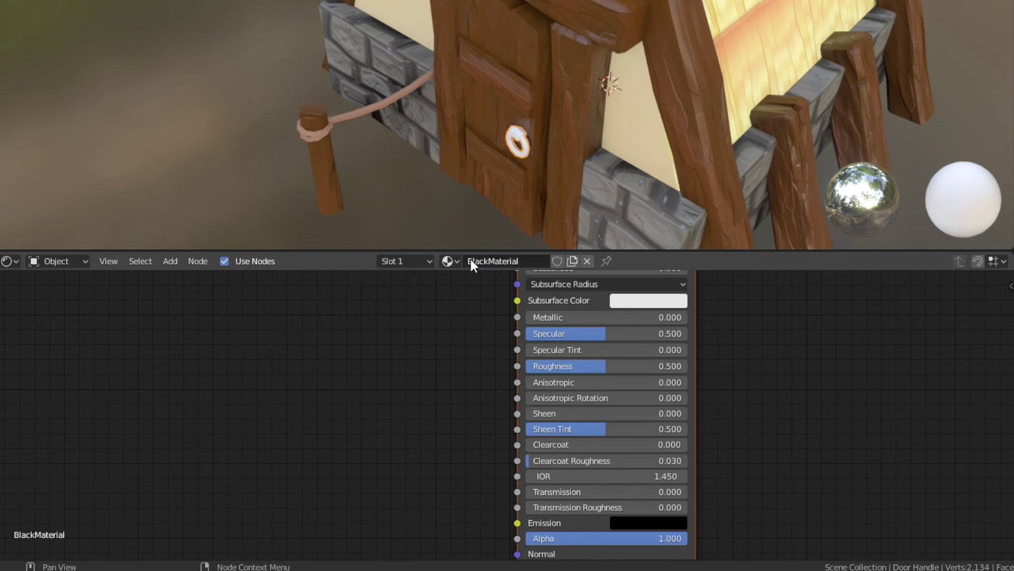
# Step: Darken BlackMaterial's Subsurface Color and Base Color to dark grey
pyautogui.click(640, 302)
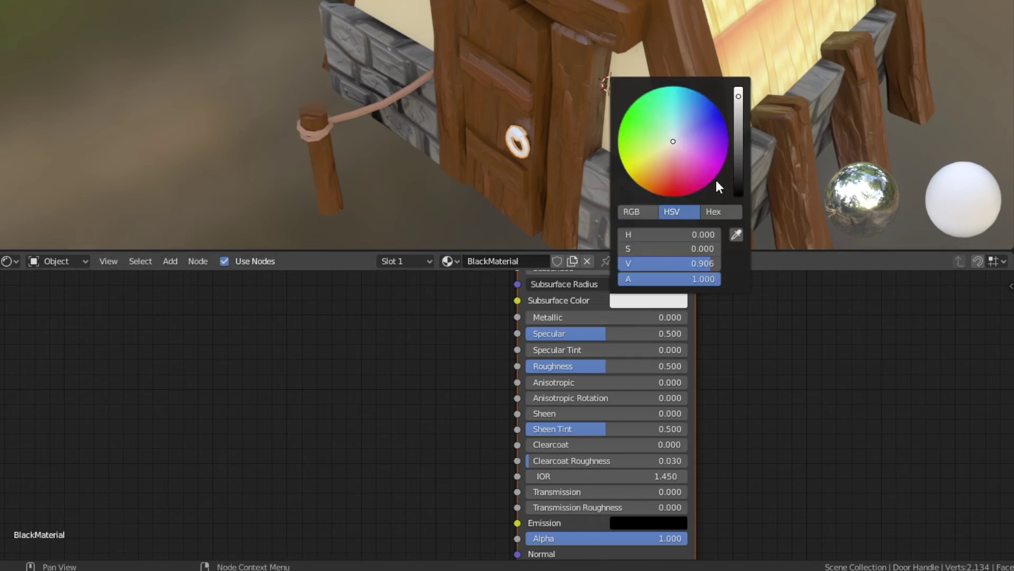
pyautogui.moveTo(742, 169); pyautogui.dragTo(739, 162)
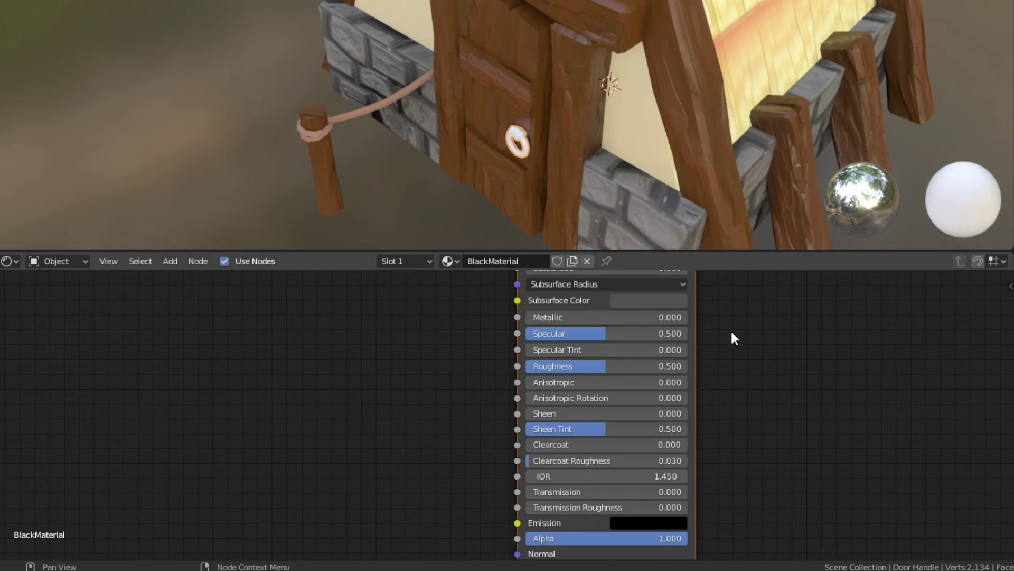
pyautogui.moveTo(734, 372); pyautogui.dragTo(712, 516, button='middle')
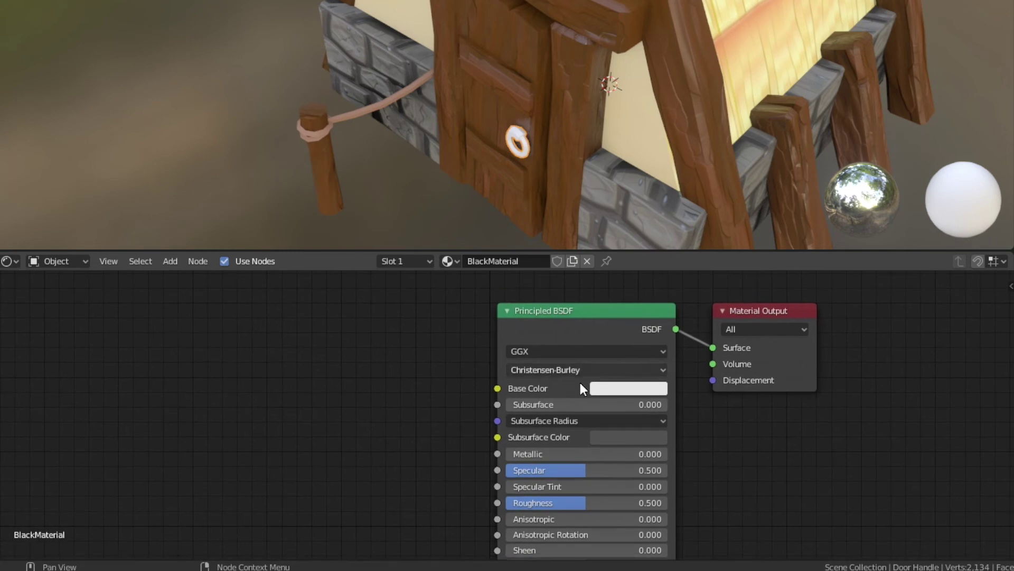
pyautogui.click(607, 388)
pyautogui.click(722, 226)
pyautogui.moveTo(723, 226); pyautogui.dragTo(718, 237)
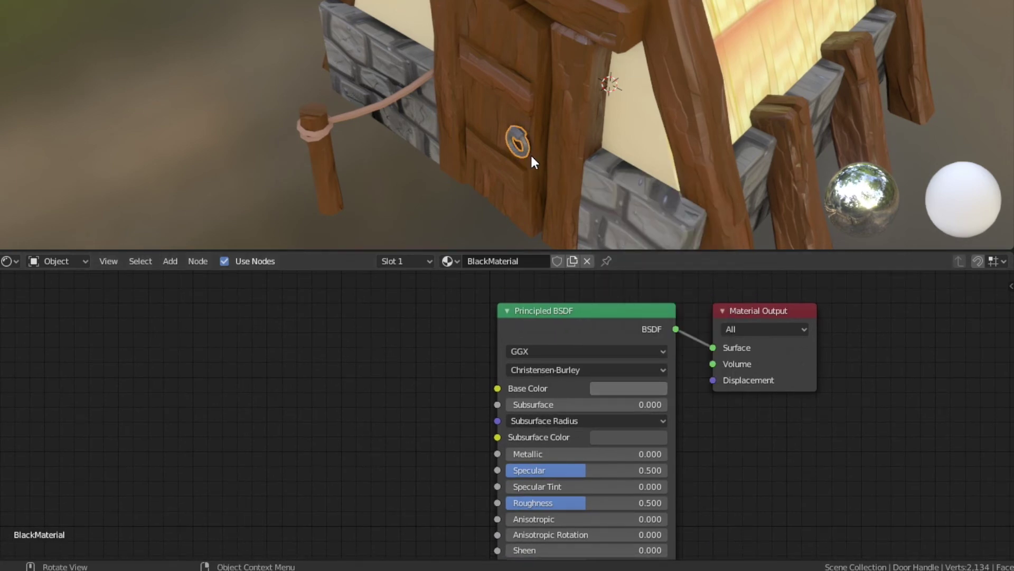
pyautogui.scroll(3, 518, 196)
pyautogui.click(621, 389)
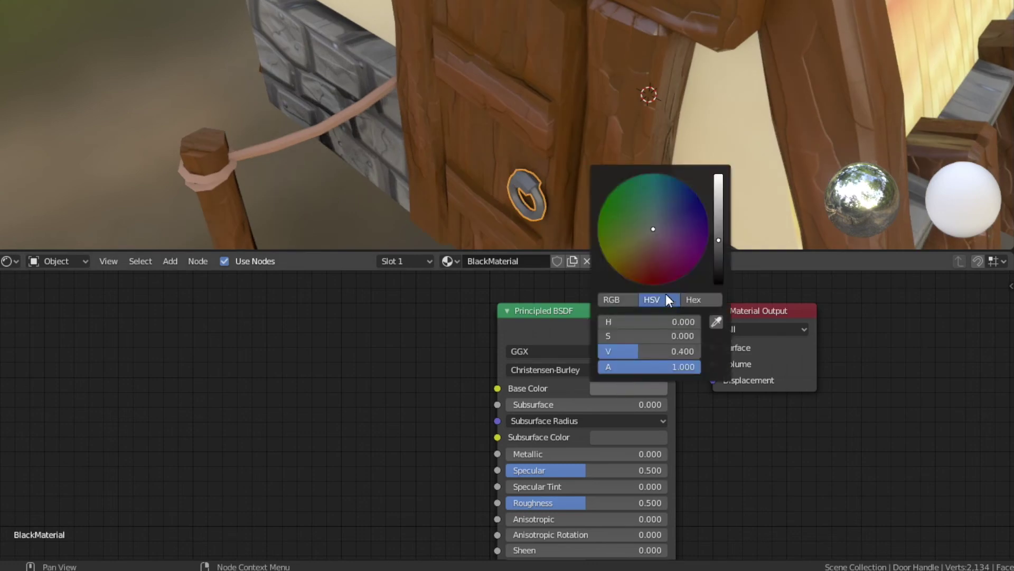
pyautogui.scroll(-4, 724, 254)
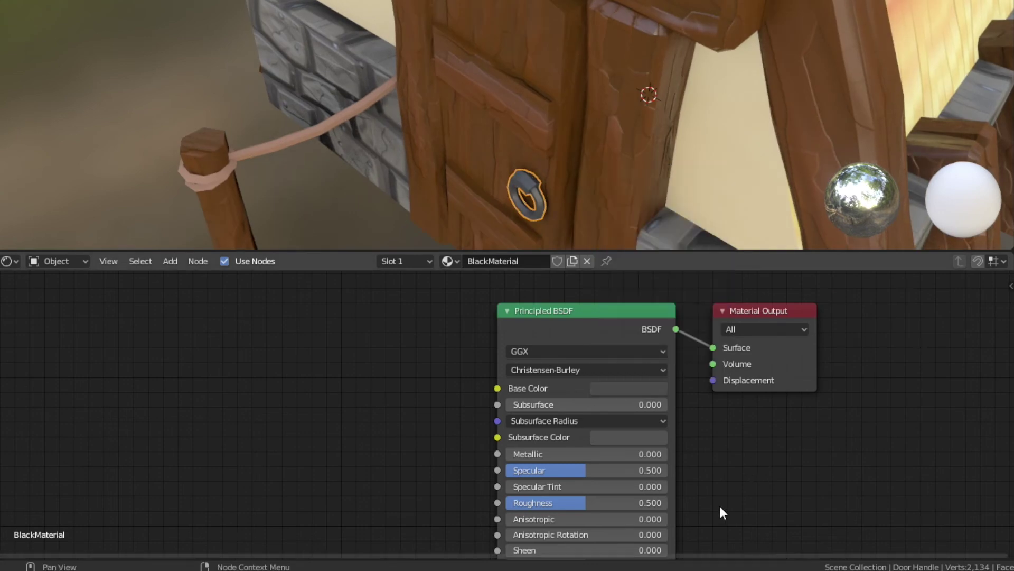
# Step: Give the door handle a metallic look by setting BlackMaterial's Metallic to 0.805 and Specular to 0.682
pyautogui.scroll(-1, 439, 407)
pyautogui.moveTo(575, 448); pyautogui.dragTo(613, 453)
pyautogui.scroll(-4, 577, 184)
pyautogui.moveTo(577, 185); pyautogui.dragTo(603, 150, button='middle')
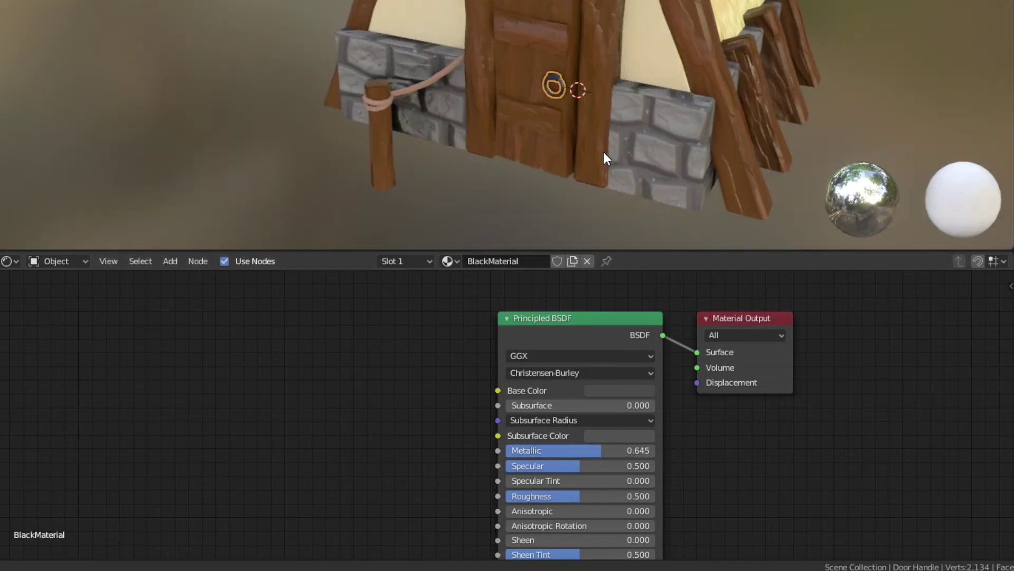
pyautogui.scroll(7, 603, 139)
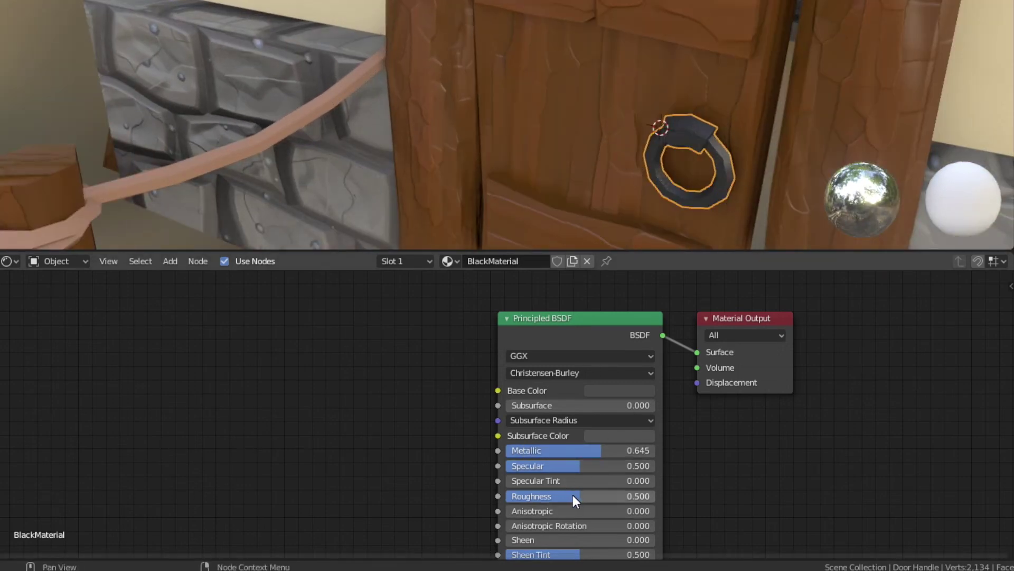
pyautogui.scroll(-1, 574, 475)
pyautogui.moveTo(577, 461); pyautogui.dragTo(619, 446)
pyautogui.scroll(-4, 584, 179)
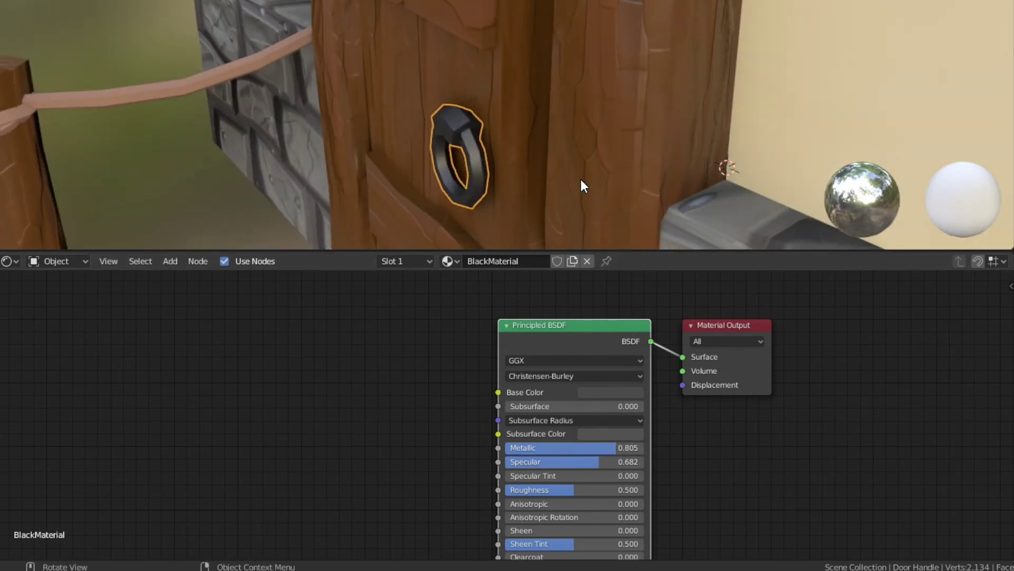
pyautogui.moveTo(581, 179); pyautogui.dragTo(464, 48, button='middle')
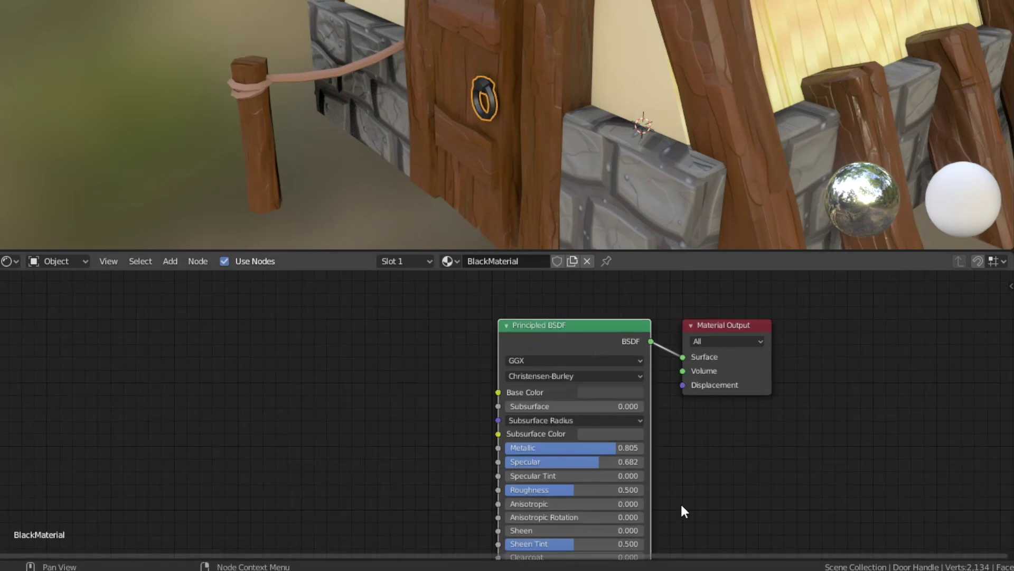
# Step: Lower BlackMaterial's Roughness to 0.341
pyautogui.moveTo(555, 501); pyautogui.dragTo(573, 446, button='middle')
pyautogui.moveTo(588, 431); pyautogui.dragTo(562, 440)
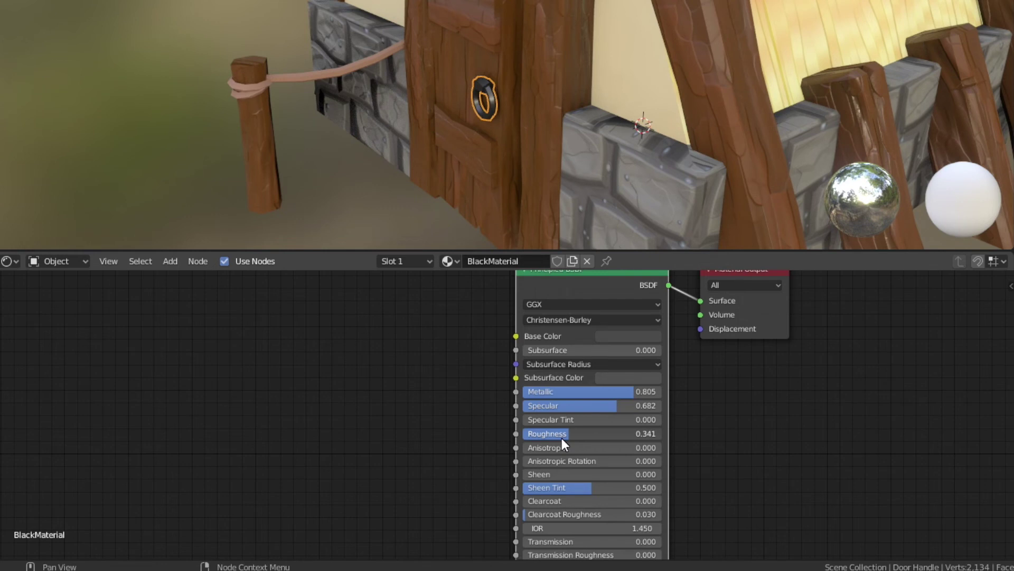
# Step: Examine the black door handle up close and the textured hut from several angles
pyautogui.moveTo(448, 236); pyautogui.dragTo(630, 119, button='middle')
pyautogui.scroll(-3, 638, 476)
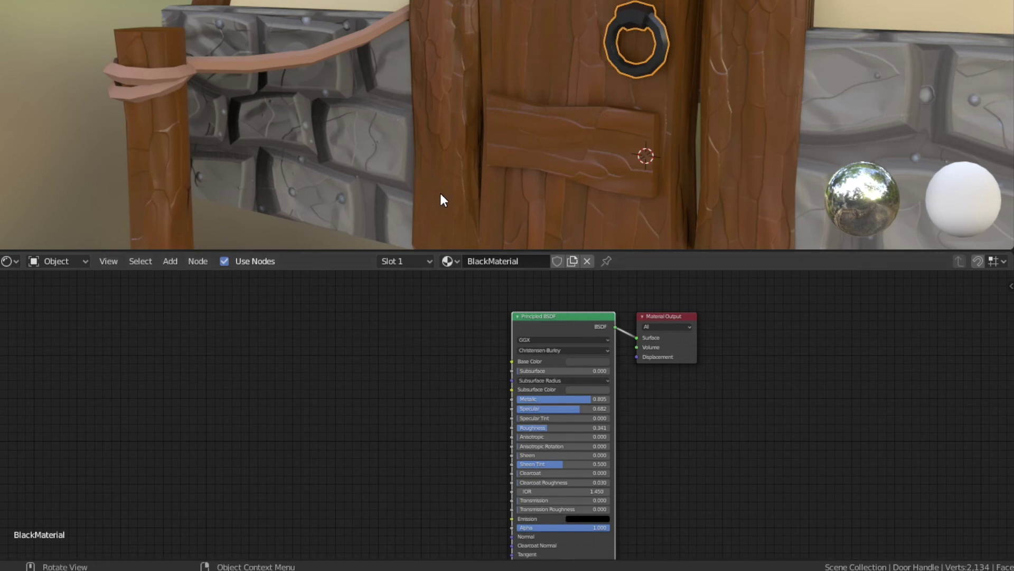
pyautogui.scroll(-6, 442, 195)
pyautogui.moveTo(482, 243); pyautogui.dragTo(523, 266, button='middle')
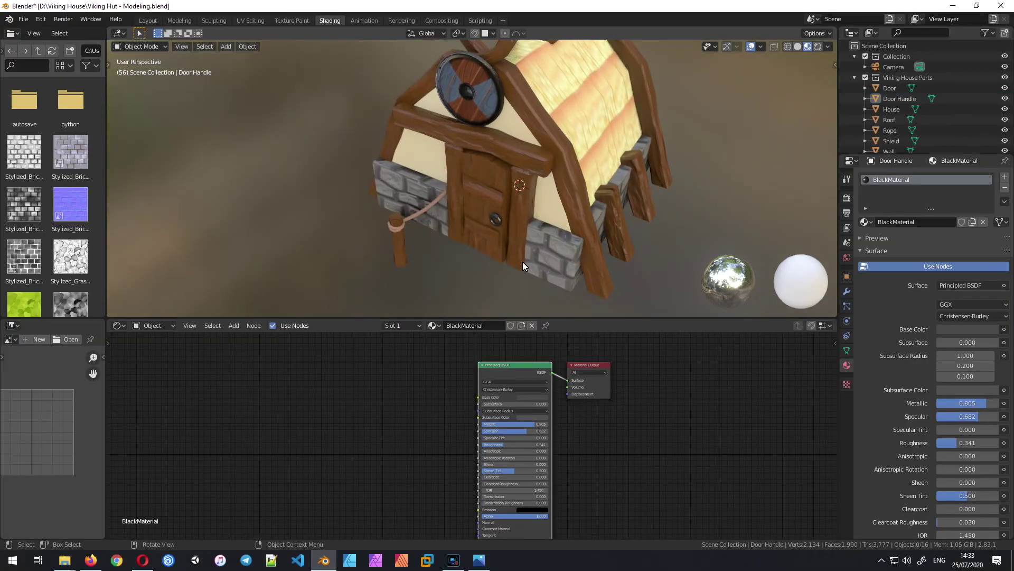
pyautogui.keyDown('shift'); pyautogui.moveTo(620, 246); pyautogui.dragTo(582, 246, button='middle'); pyautogui.keyUp('shift')
pyautogui.scroll(1, 246, 175)
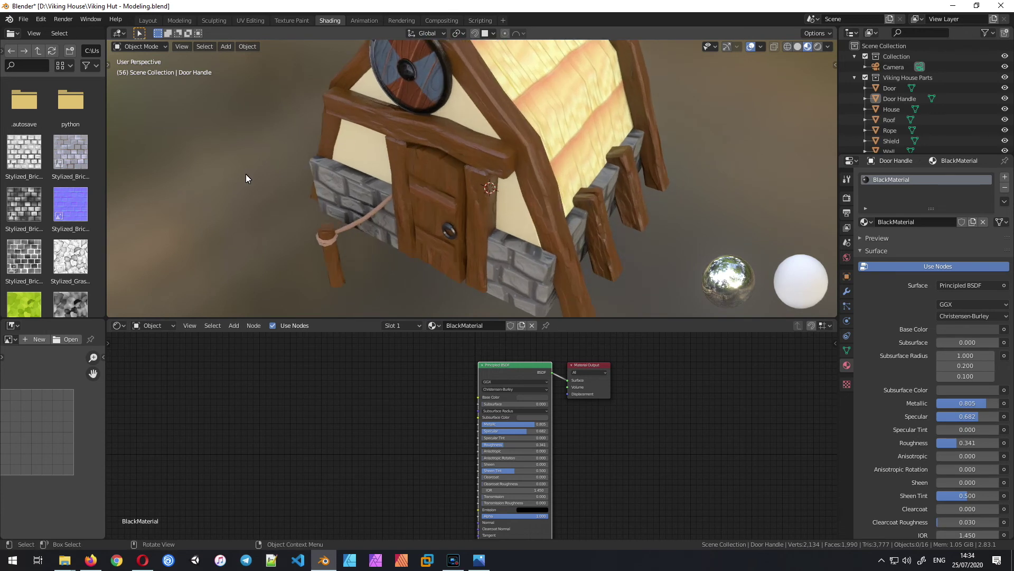
pyautogui.moveTo(609, 229); pyautogui.dragTo(475, 209, button='middle')
pyautogui.moveTo(467, 165); pyautogui.dragTo(624, 227, button='middle')
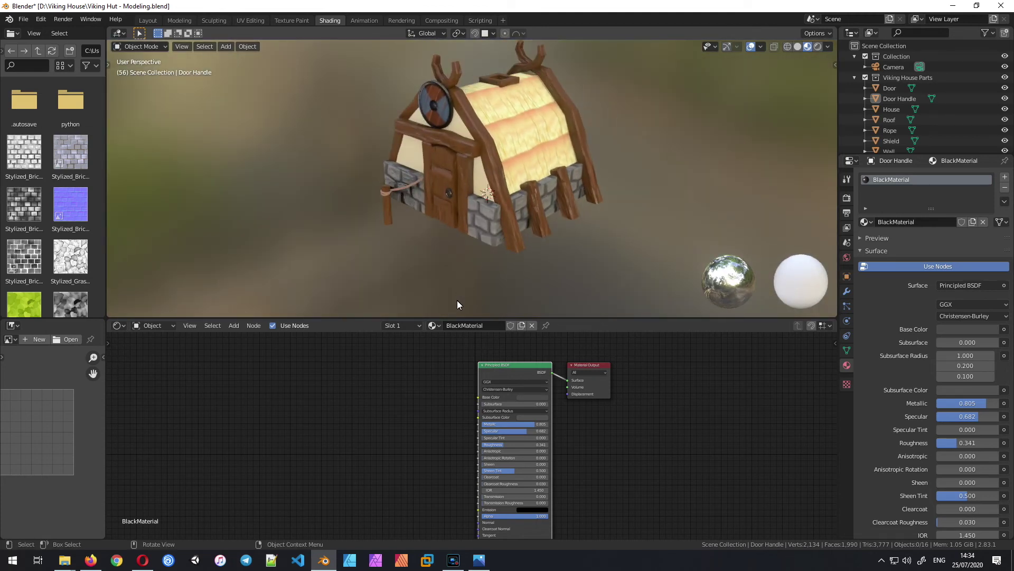
# Step: Select the front wood beam and move WoodMaterial's base color texture and Hue Saturation Value nodes farther from the Principled BSDF
pyautogui.click(463, 144)
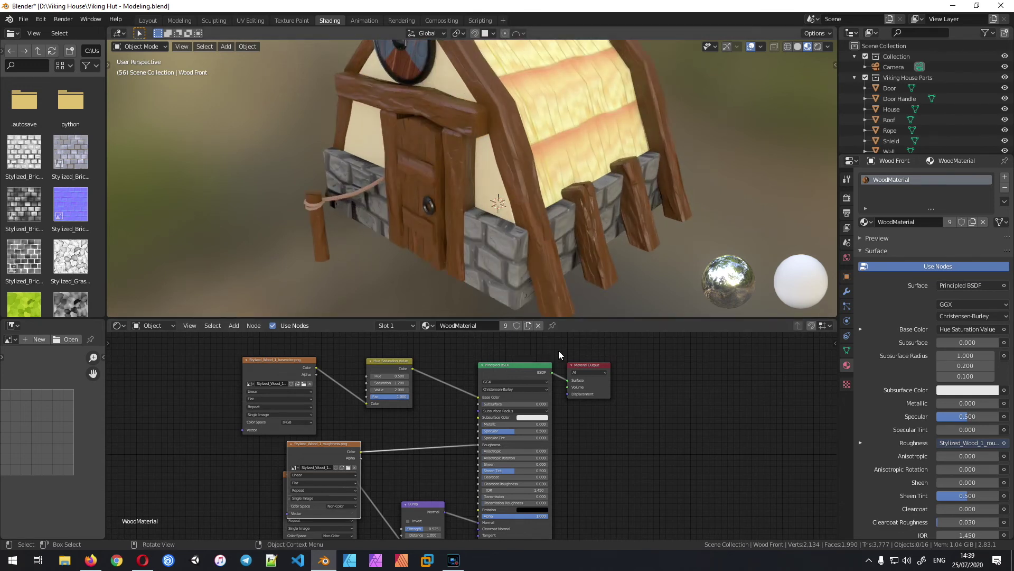
pyautogui.scroll(2, 458, 357)
pyautogui.scroll(2, 489, 410)
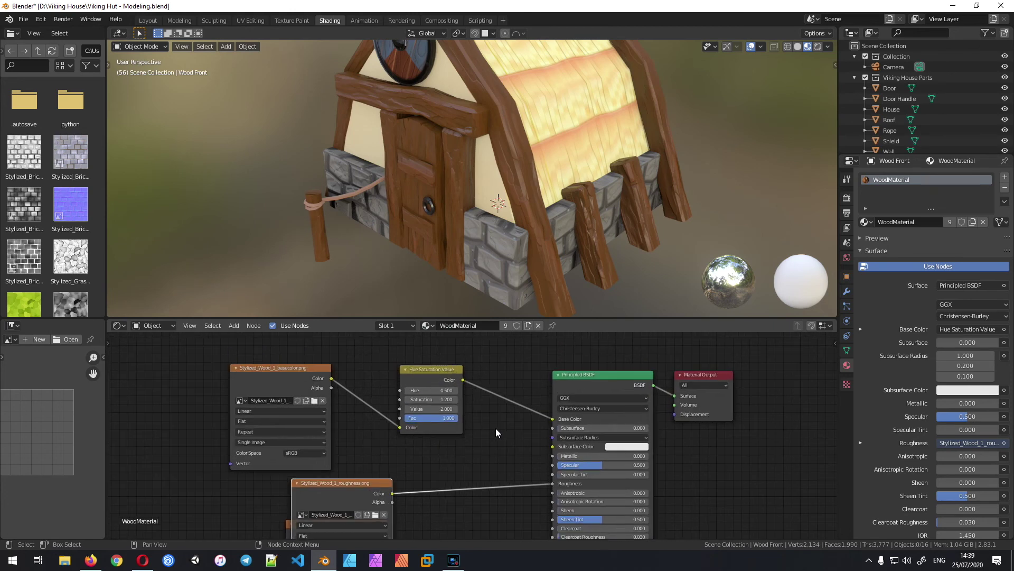
pyautogui.moveTo(274, 379); pyautogui.dragTo(216, 358)
pyautogui.moveTo(443, 385); pyautogui.dragTo(357, 359)
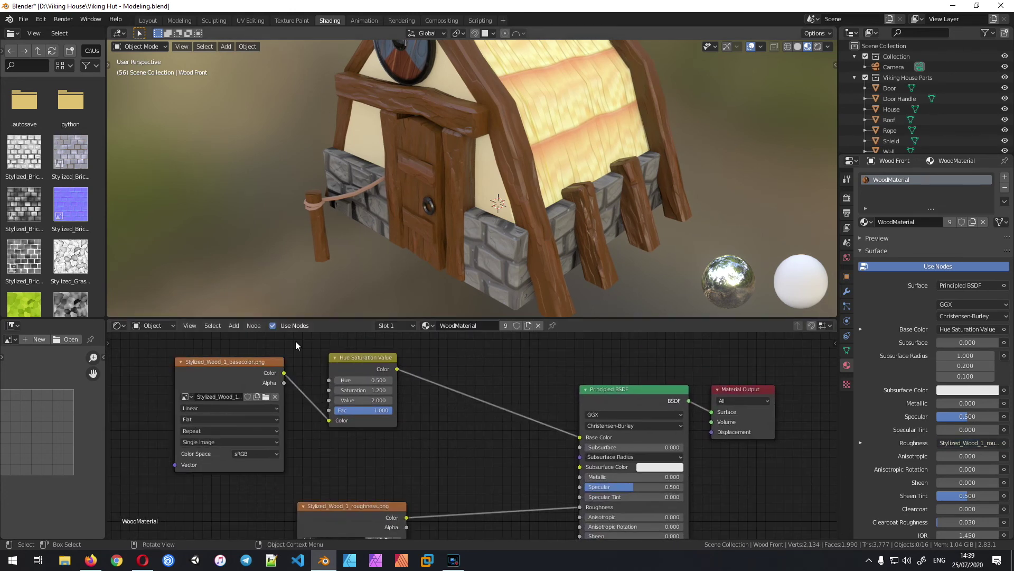
pyautogui.scroll(-4, 500, 176)
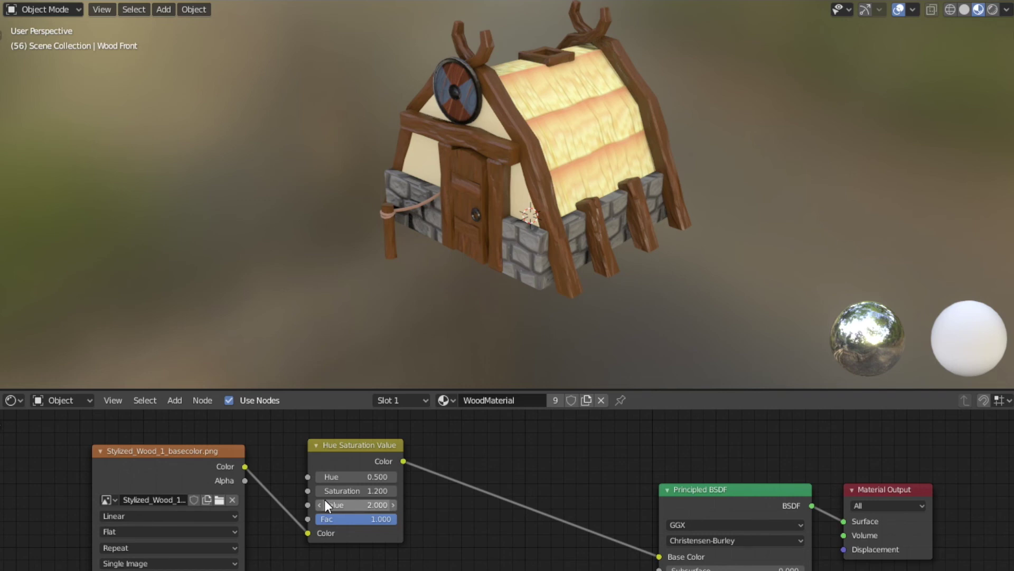
# Step: Try a different Hue in WoodMaterial's Hue Saturation Value node and reset it to 0.5
pyautogui.click(364, 478)
pyautogui.click(365, 479)
pyautogui.press('BackSpace')
pyautogui.write('7')
pyautogui.press('Return')
pyautogui.keyDown('ctrl'); pyautogui.moveTo(365, 476); pyautogui.dragTo(363, 477); pyautogui.keyUp('ctrl')
pyautogui.click(355, 476)
pyautogui.write('0.5')
pyautogui.press('Return')
pyautogui.scroll(2, 337, 472)
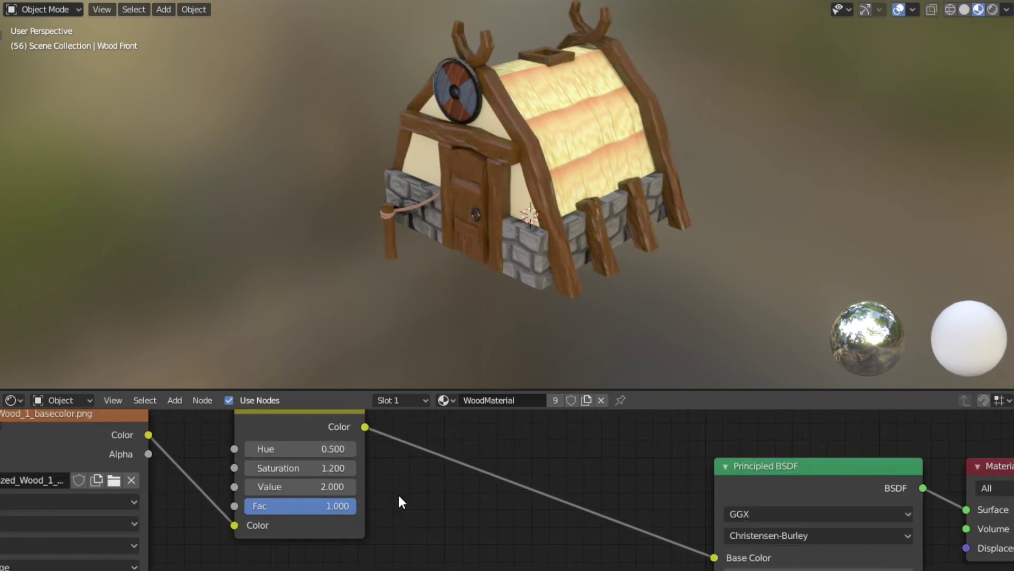
# Step: Set the Hue of WoodMaterial's Hue Saturation Value node to 0.52
pyautogui.moveTo(397, 493); pyautogui.dragTo(439, 531, button='middle')
pyautogui.click(351, 484)
pyautogui.write('0.52')
pyautogui.press('Return')
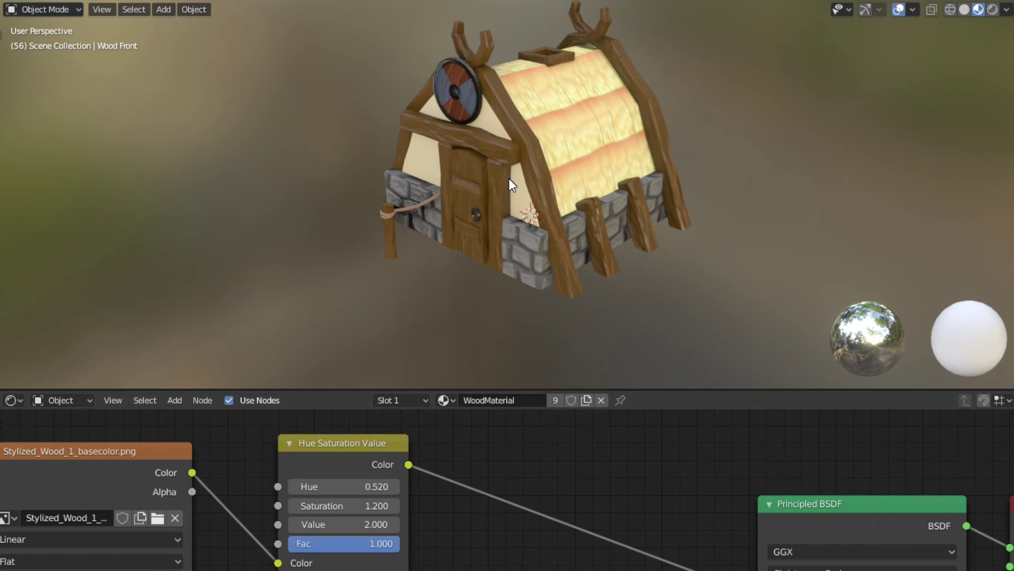
# Step: Set WoodMaterial's Hue to 0.49 and Saturation to 2.0 in the Hue Saturation Value node
pyautogui.scroll(2, 509, 174)
pyautogui.doubleClick(347, 486)
pyautogui.write('0.49')
pyautogui.press('Return')
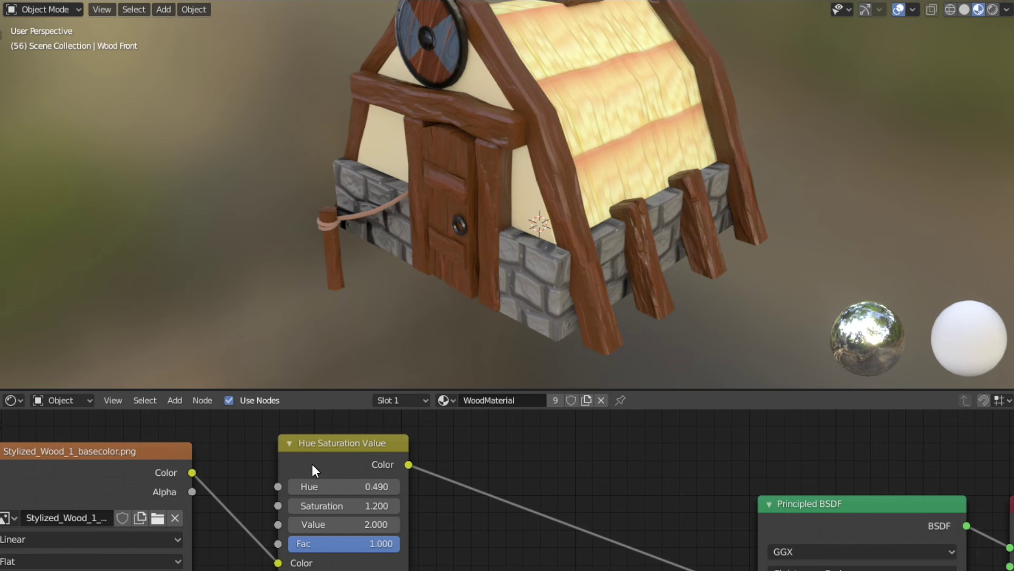
pyautogui.moveTo(357, 509); pyautogui.dragTo(378, 505)
# Step: Insert a Bright/Contrast node between WoodMaterial's Hue Saturation Value node and the Principled BSDF
pyautogui.hotkey('shift', 'a')
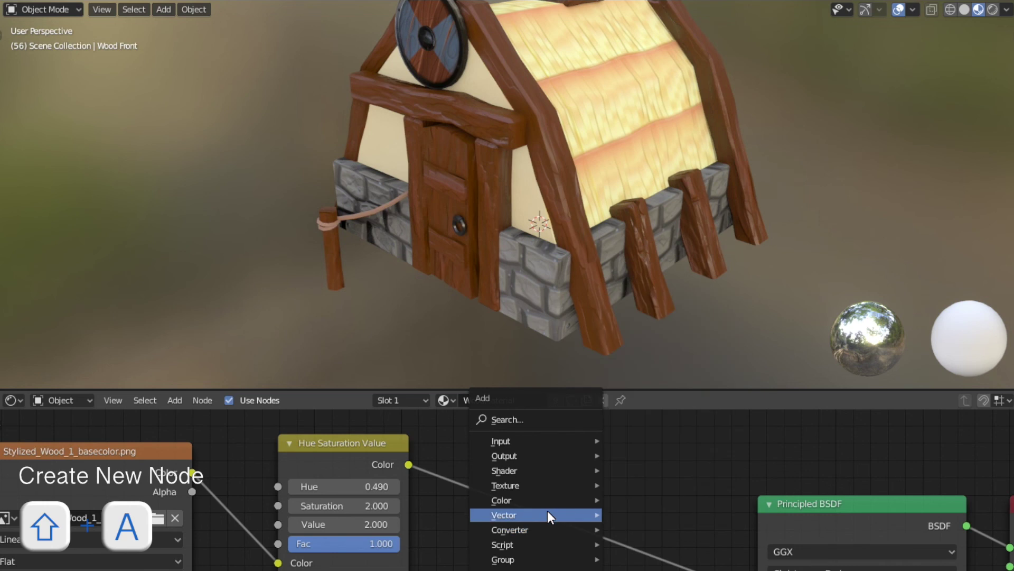
pyautogui.moveTo(547, 500)
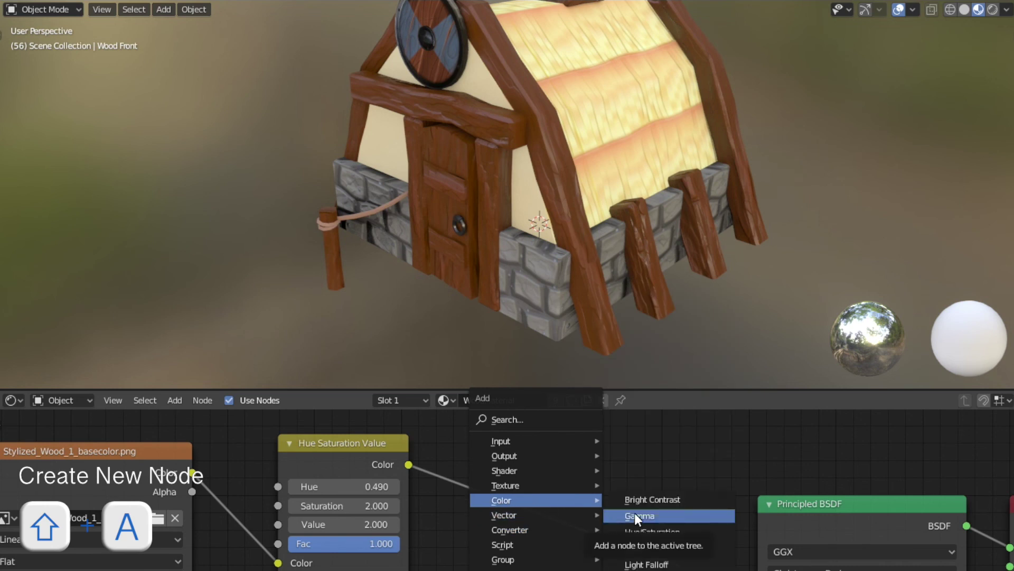
pyautogui.click(661, 500)
pyautogui.click(484, 467)
# Step: Set the wood Bright/Contrast node's Bright to 0.1
pyautogui.click(565, 547)
pyautogui.write('0.')
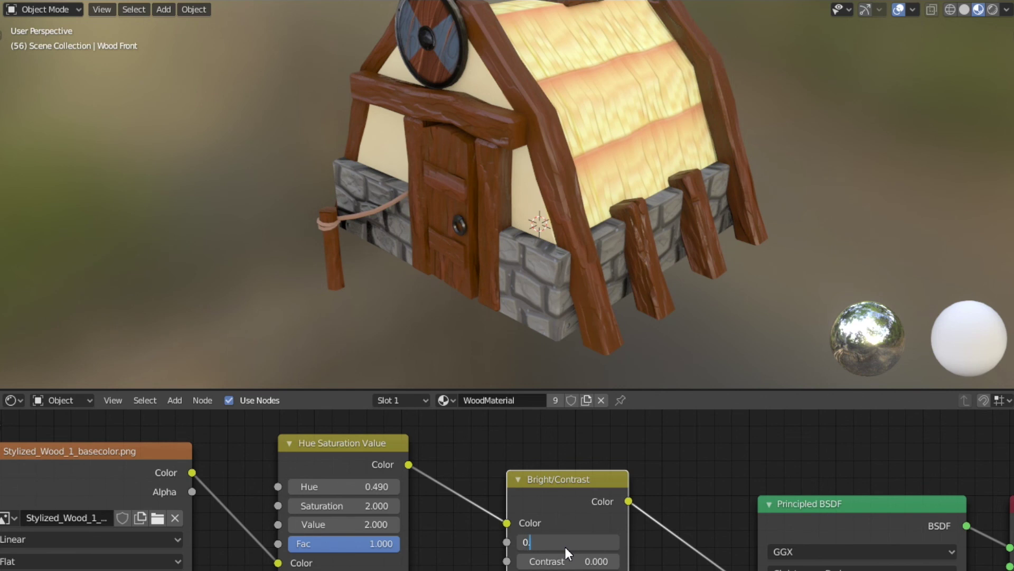
pyautogui.write('1')
pyautogui.press('Return')
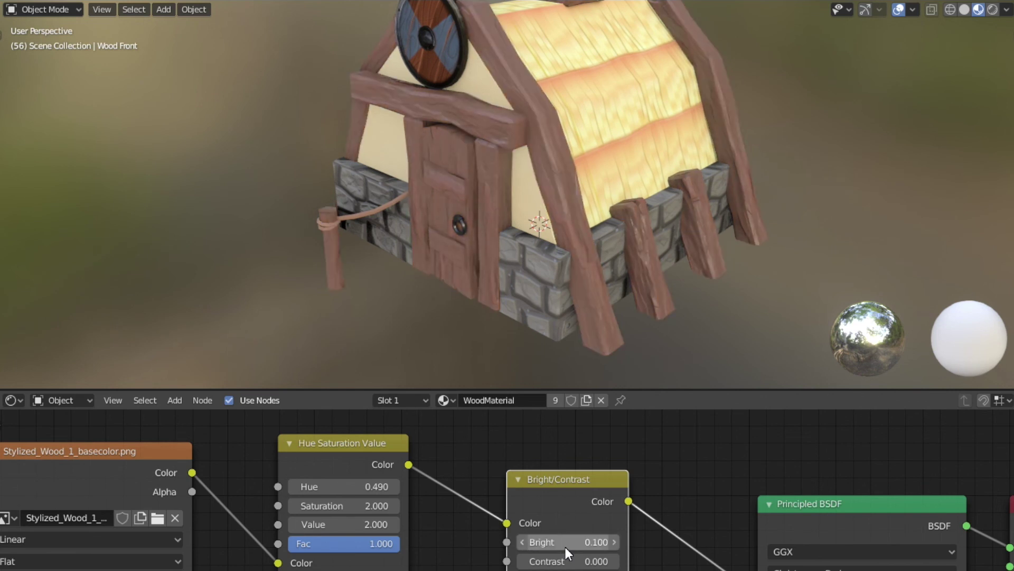
# Step: Set the wood Bright/Contrast node's Bright to 0.07 and Contrast to 0.1
pyautogui.click(590, 569)
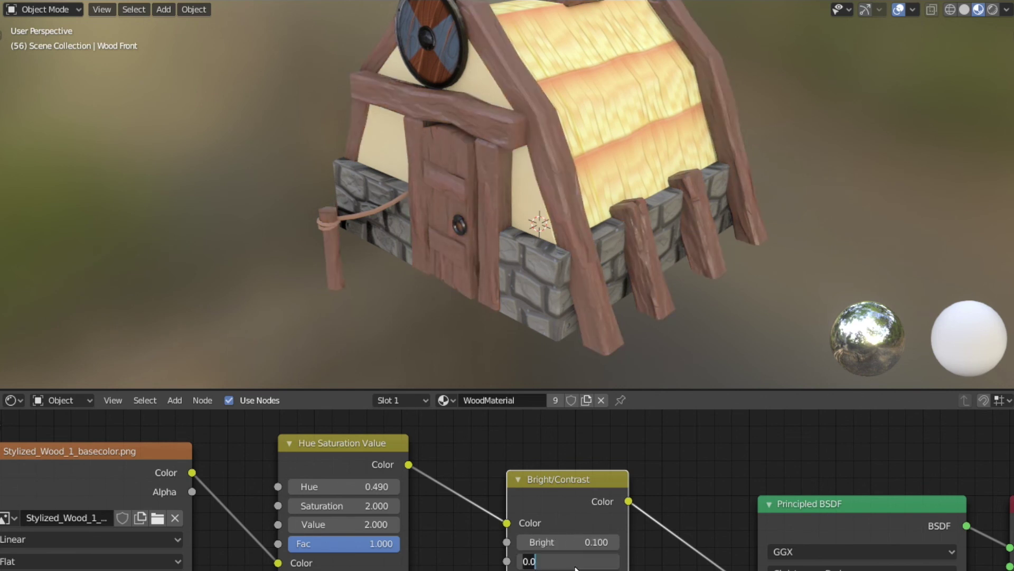
pyautogui.click(581, 547)
pyautogui.click(568, 543)
pyautogui.write('0.07')
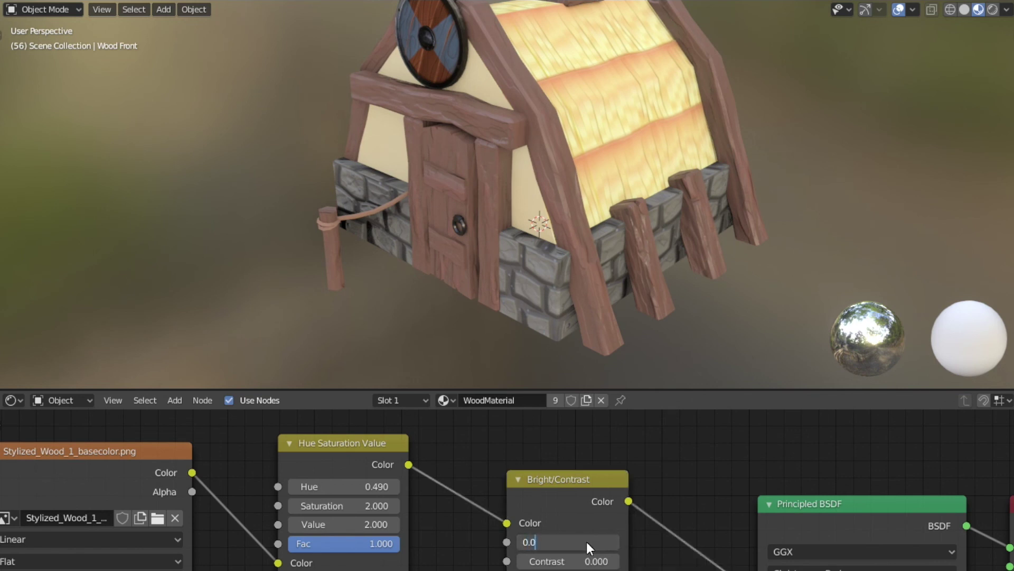
pyautogui.press('Return')
pyautogui.click(575, 561)
pyautogui.write('0.1')
pyautogui.press('Return')
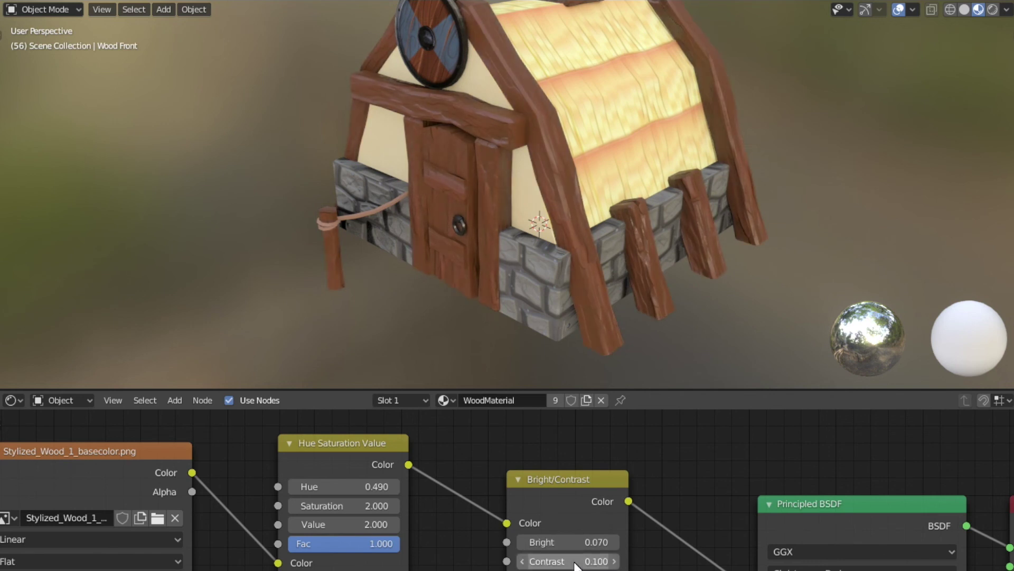
pyautogui.keyDown('ctrl'); pyautogui.scroll(3, 551, 563); pyautogui.keyUp('ctrl')
pyautogui.keyDown('ctrl'); pyautogui.scroll(-4, 551, 563); pyautogui.keyUp('ctrl')
pyautogui.click(553, 562)
pyautogui.press('Escape')
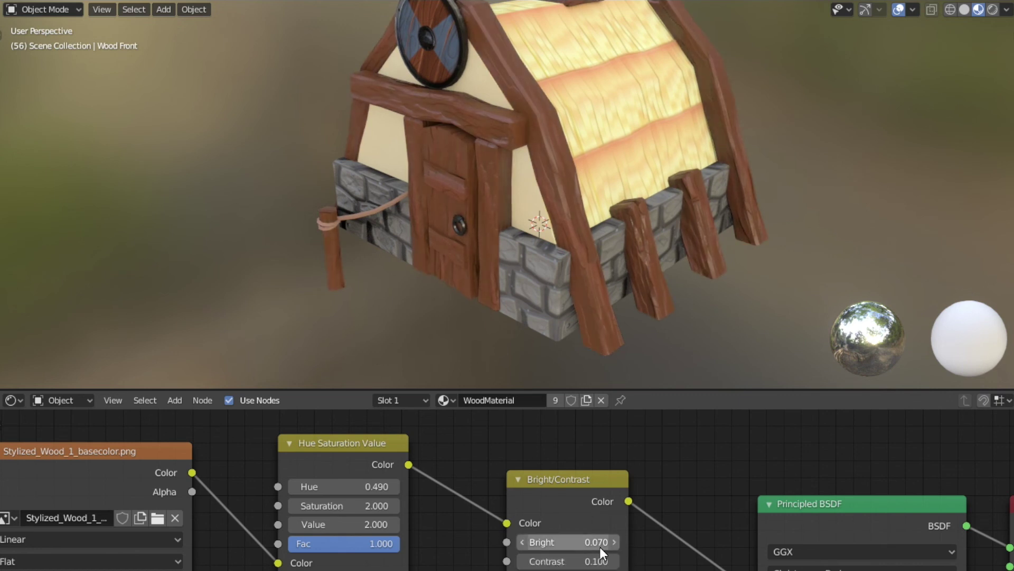
# Step: Set WoodMaterial's Hue to 0.5 and the Bright/Contrast node's Bright to 0.08
pyautogui.click(366, 484)
pyautogui.write('0.4')
pyautogui.press('Return')
pyautogui.click(357, 488)
pyautogui.write('0.5')
pyautogui.press('Return')
pyautogui.click(571, 539)
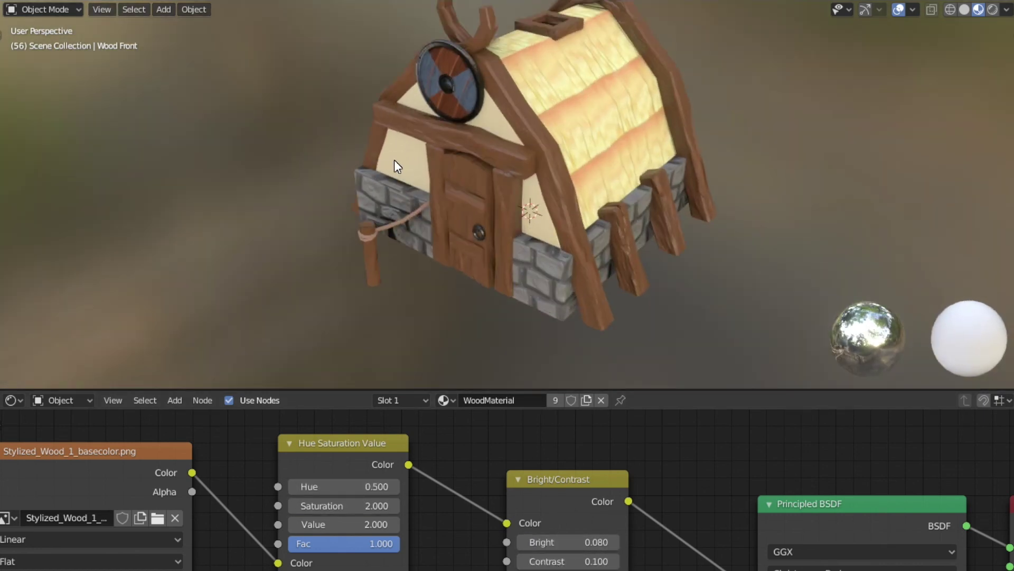
# Step: Select the Wall and insert a Bright/Contrast node between WallMaterial's base color texture, moved farther away, and the Principled BSDF
pyautogui.click(394, 159)
pyautogui.moveTo(506, 515); pyautogui.dragTo(392, 539, button='middle')
pyautogui.scroll(-1, 417, 512)
pyautogui.moveTo(171, 474); pyautogui.dragTo(139, 477)
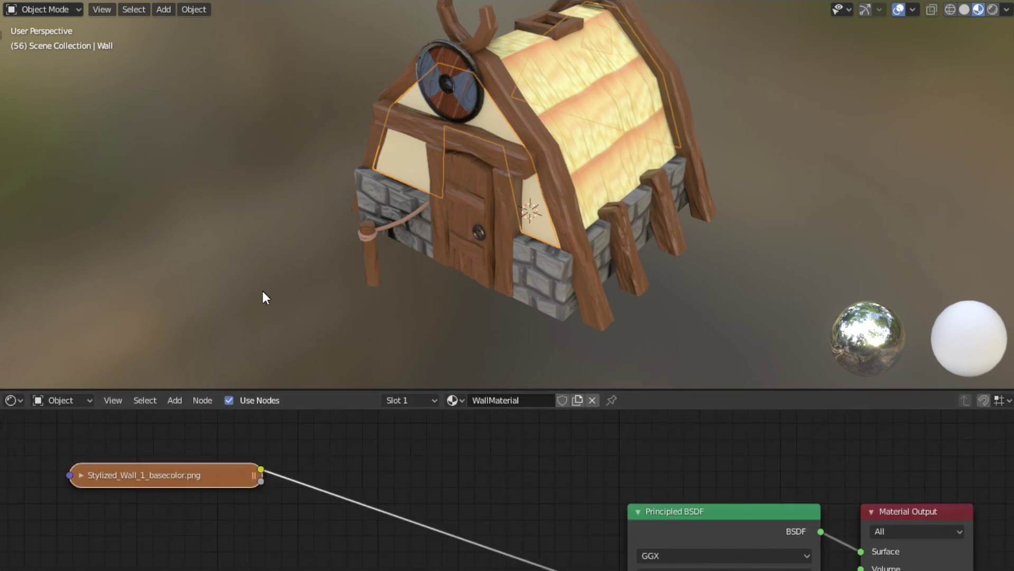
pyautogui.moveTo(344, 331); pyautogui.dragTo(398, 301, button='middle')
pyautogui.moveTo(149, 486); pyautogui.dragTo(142, 481)
pyautogui.hotkey('shift', 'a')
pyautogui.moveTo(396, 484)
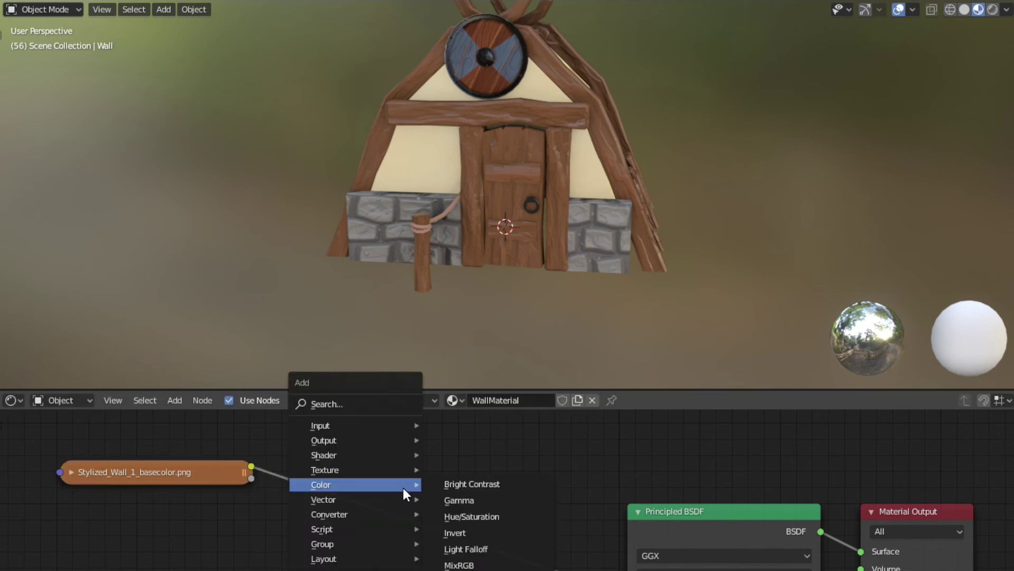
pyautogui.click(474, 491)
pyautogui.click(455, 494)
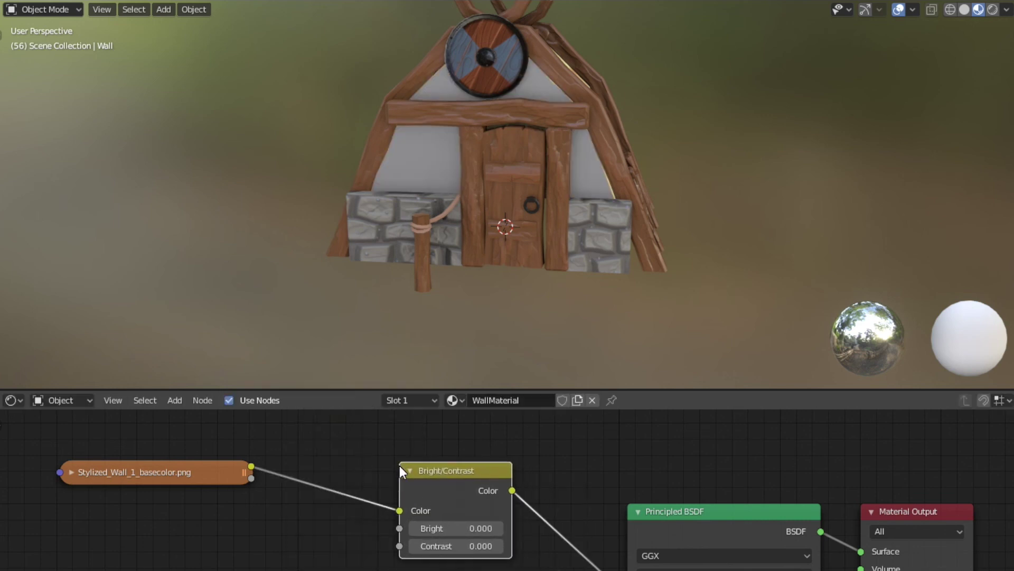
# Step: Set the Bright value of WallMaterial's Bright/Contrast node to 0.05
pyautogui.click(459, 528)
pyautogui.write('0.0')
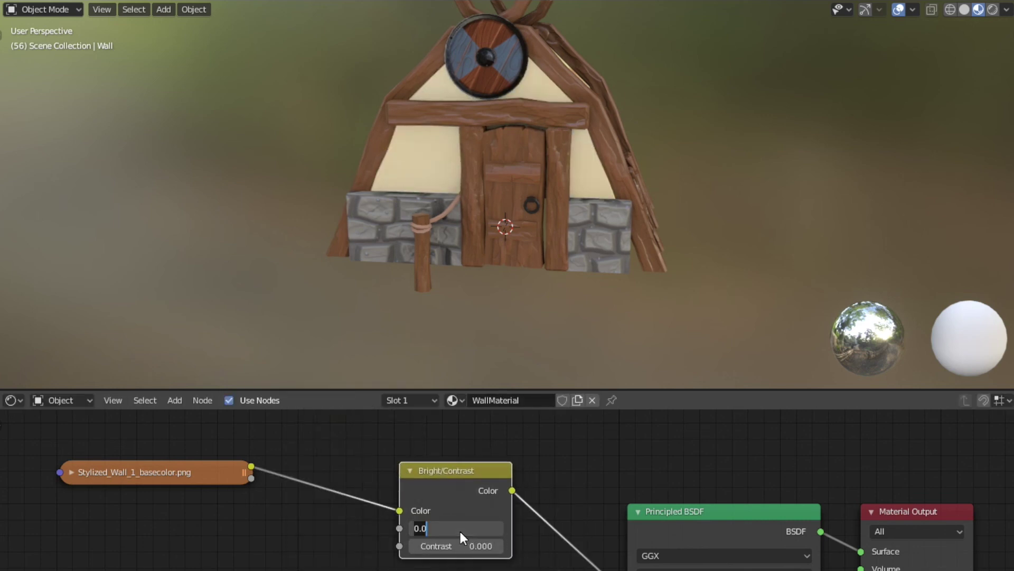
pyautogui.press('BackSpace')
pyautogui.write('0')
pyautogui.write('5')
pyautogui.press('Return')
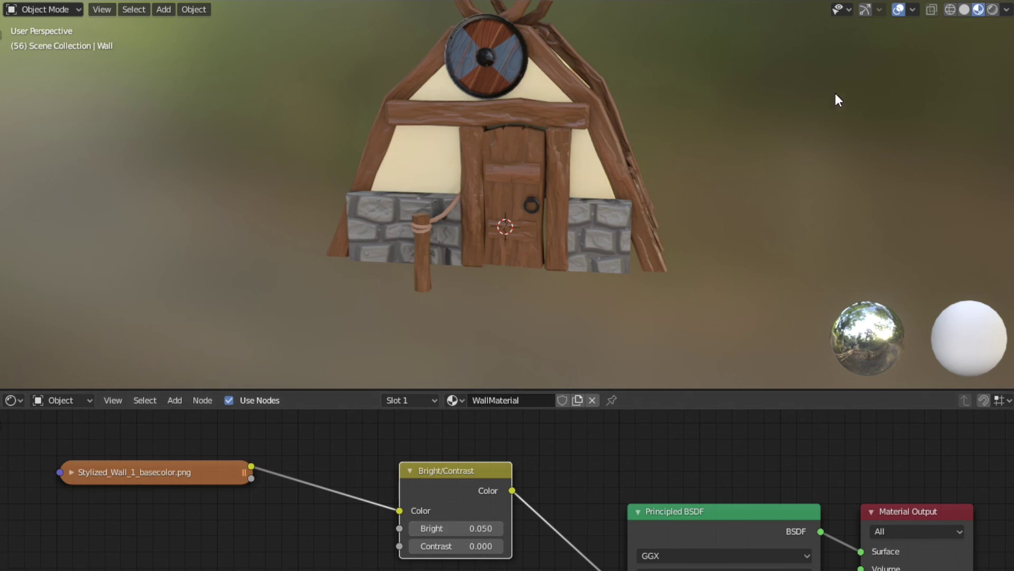
# Step: Select the stone House base and raise the Saturation of StoneMaterial's Hue Saturation Value node to 2.0
pyautogui.moveTo(714, 217); pyautogui.dragTo(715, 215, button='middle')
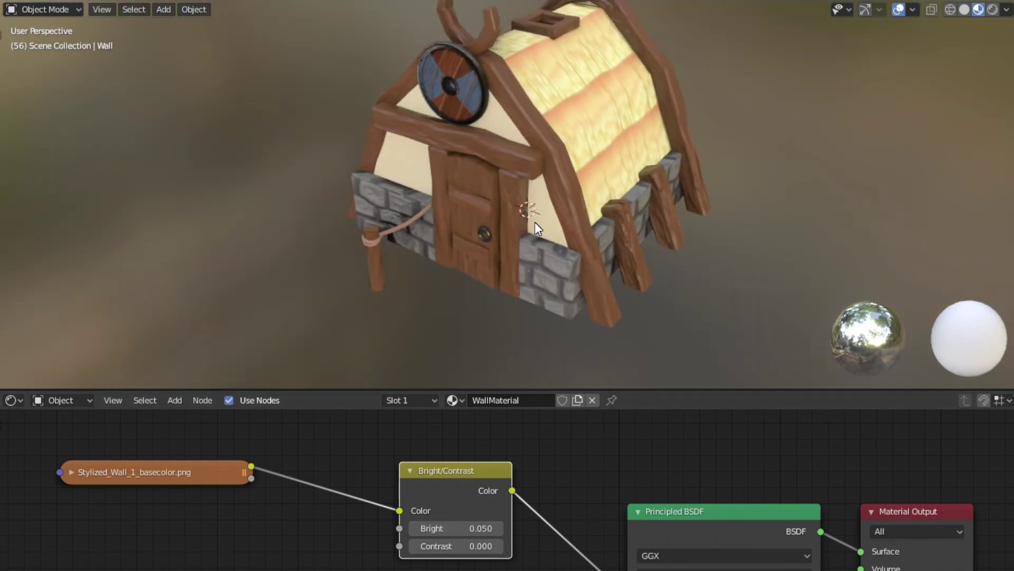
pyautogui.moveTo(795, 242); pyautogui.dragTo(704, 272, button='middle')
pyautogui.click(499, 286)
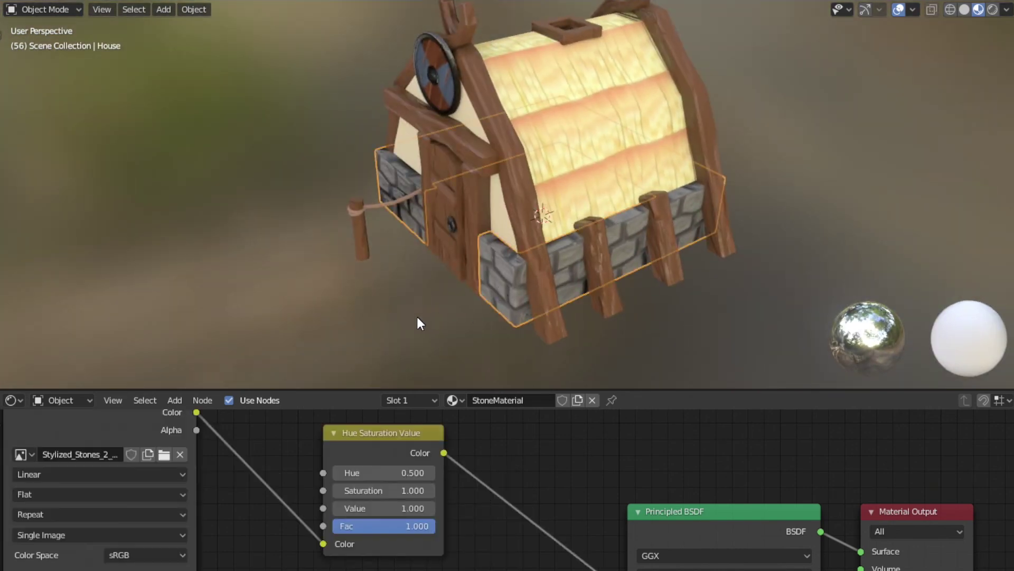
pyautogui.moveTo(417, 316); pyautogui.dragTo(465, 349, button='middle')
pyautogui.moveTo(527, 511); pyautogui.dragTo(574, 538, button='middle')
pyautogui.moveTo(462, 521); pyautogui.dragTo(480, 521)
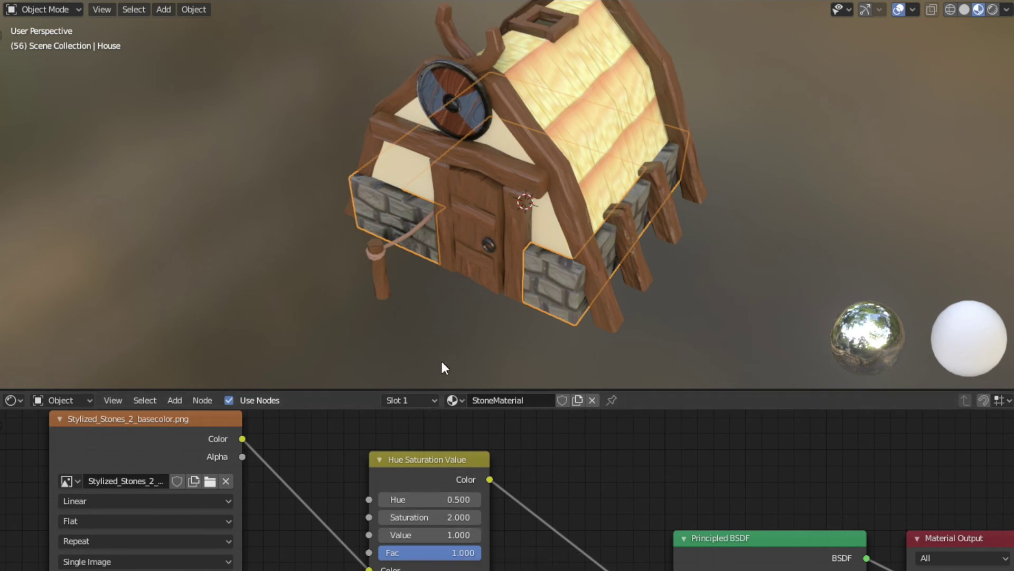
# Step: Hide the viewport overlays for a clean view of the hut
pyautogui.scroll(-4, 440, 359)
pyautogui.click(900, 9)
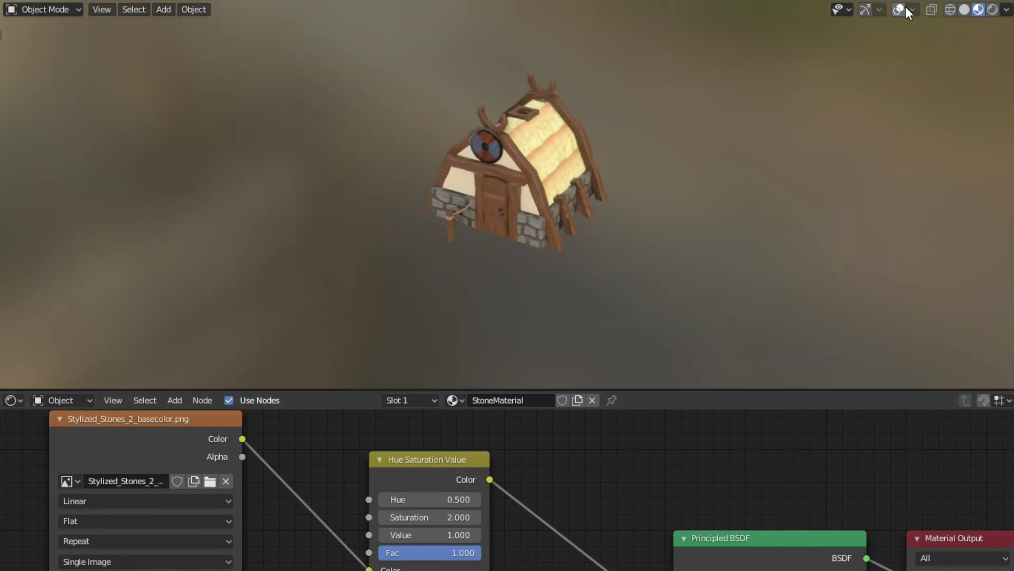
pyautogui.scroll(2, 716, 218)
pyautogui.scroll(3, 716, 218)
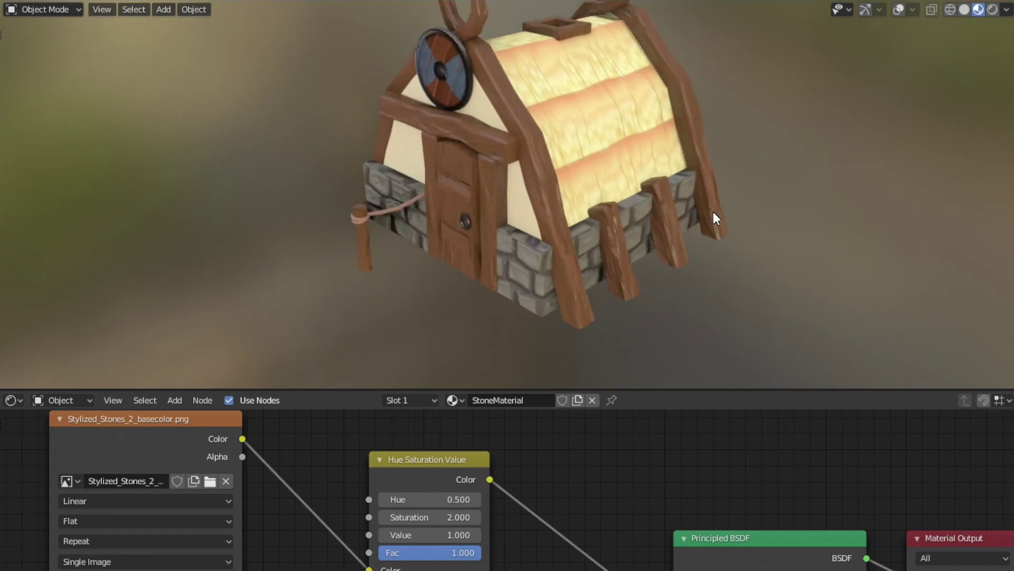
# Step: Select the Rope and shift RopeMaterial's Base Color to a slightly less saturated tan
pyautogui.click(373, 212)
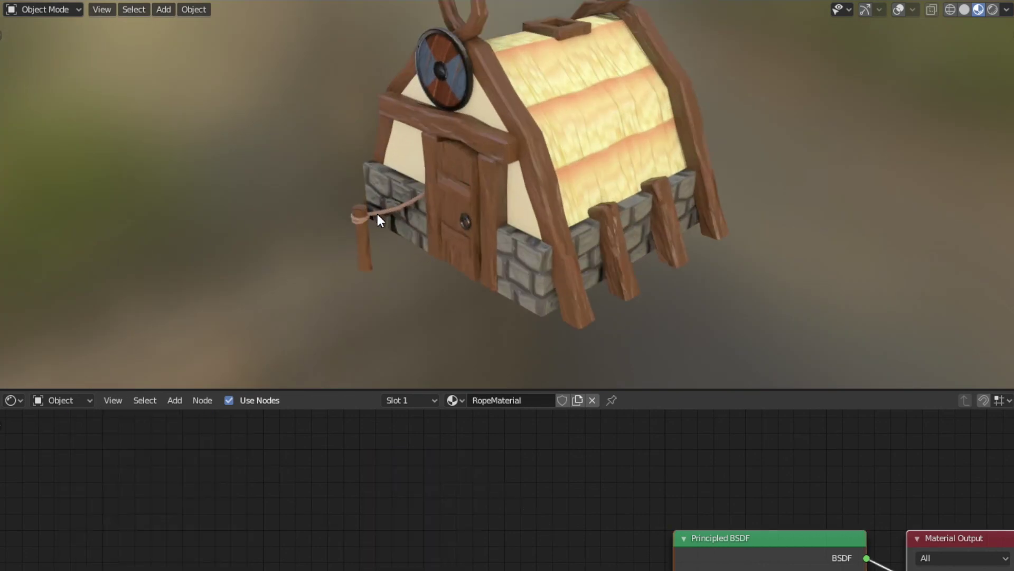
pyautogui.moveTo(624, 523); pyautogui.dragTo(510, 441, button='middle')
pyautogui.click(699, 542)
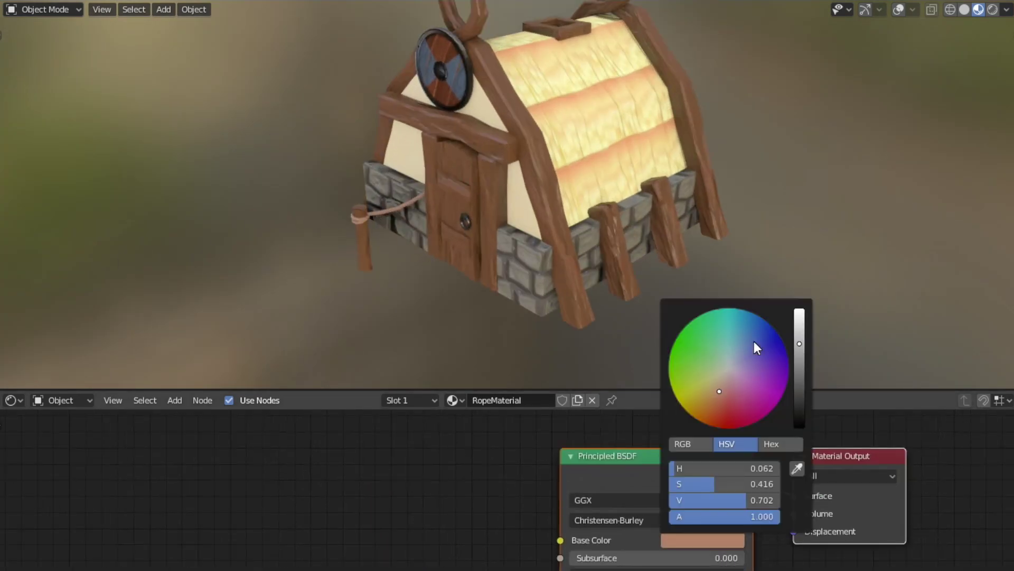
pyautogui.moveTo(800, 345)
pyautogui.mouseDown()
pyautogui.moveTo(804, 364)
pyautogui.moveTo(804, 347)
pyautogui.mouseUp()
pyautogui.moveTo(719, 391); pyautogui.dragTo(720, 385)
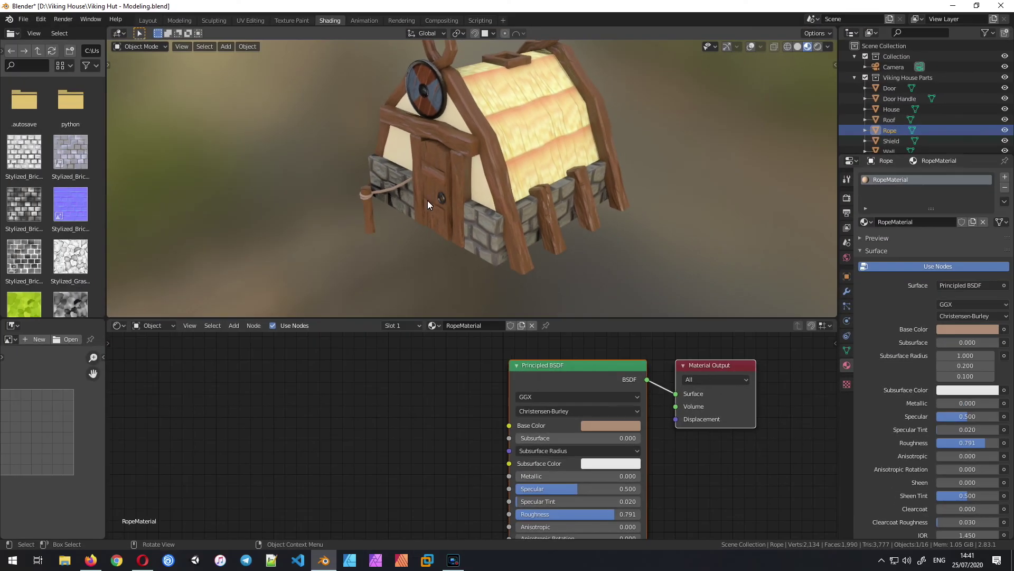
# Step: Deselect the rope and examine the textured hut from several angles
pyautogui.scroll(-4, 448, 231)
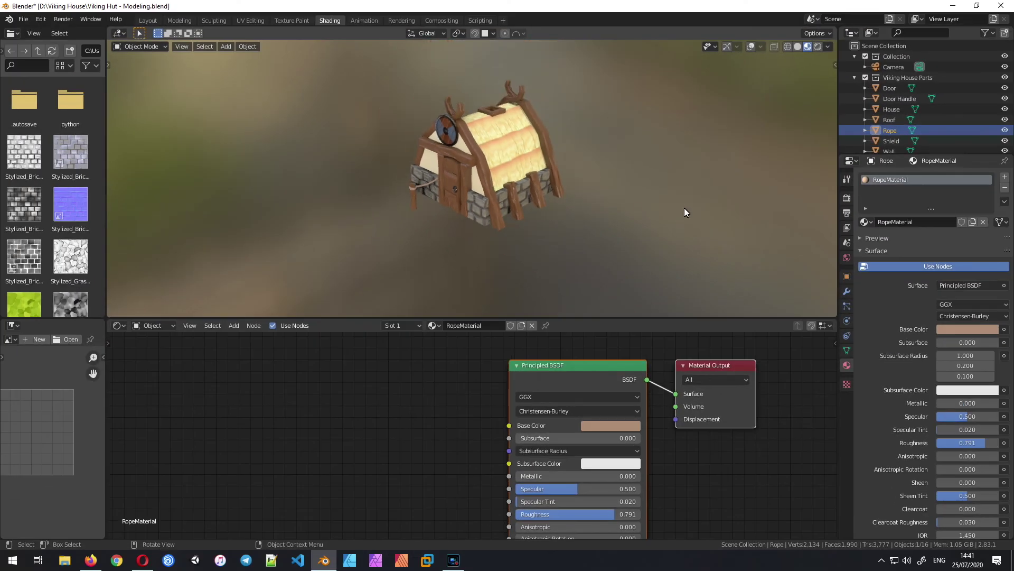
pyautogui.click(668, 192)
pyautogui.moveTo(725, 188); pyautogui.dragTo(515, 168, button='middle')
pyautogui.moveTo(456, 195); pyautogui.dragTo(674, 227, button='middle')
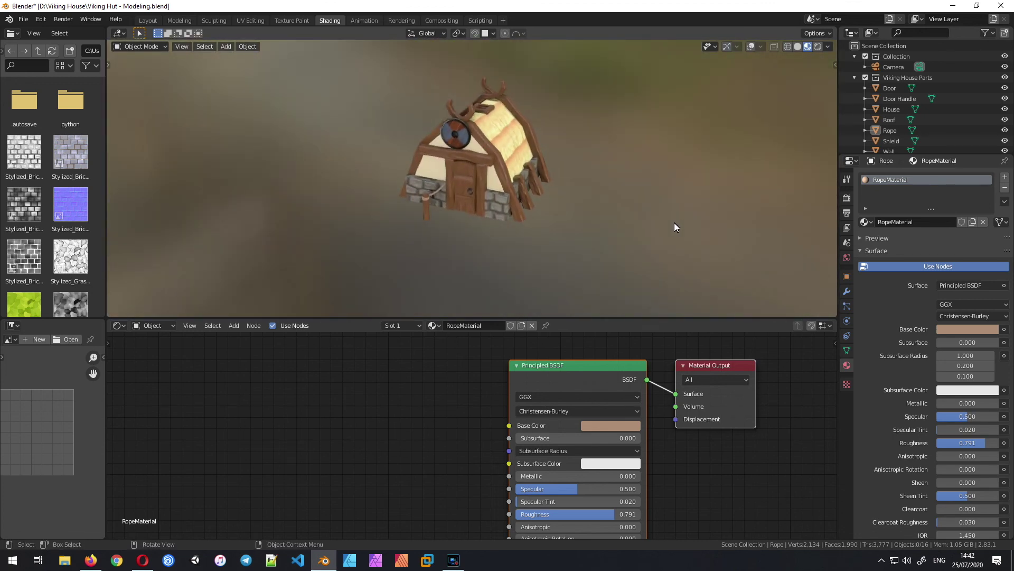
pyautogui.moveTo(612, 198); pyautogui.dragTo(544, 165, button='middle')
pyautogui.scroll(2, 560, 211)
pyautogui.moveTo(597, 214); pyautogui.dragTo(636, 230, button='middle')
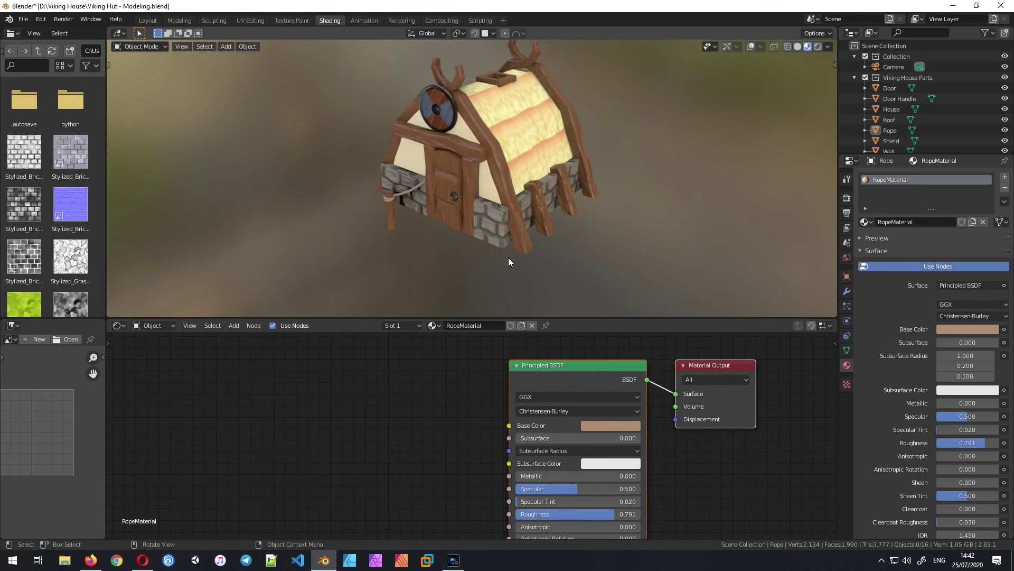
pyautogui.moveTo(547, 253)
pyautogui.mouseDown(button='middle')
pyautogui.moveTo(532, 272)
pyautogui.moveTo(539, 264)
pyautogui.mouseUp(button='middle')
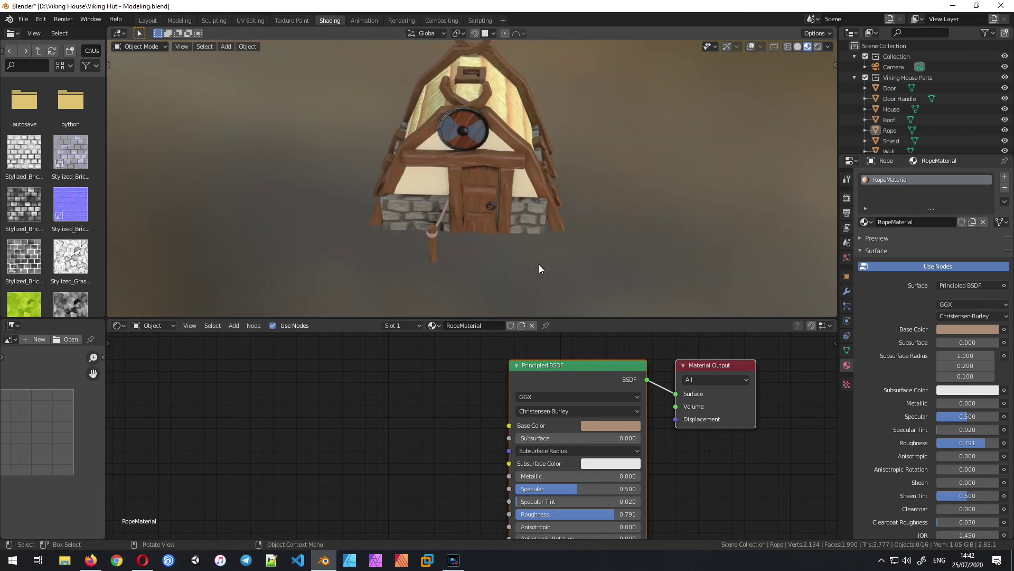